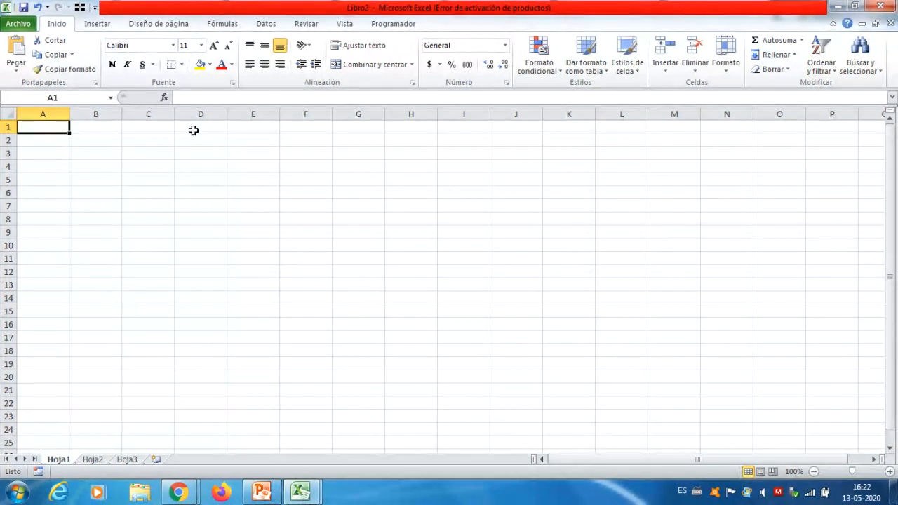
Step: Look over the insert, page layout, formulas, data, review and view command sets, the home commands and the workbook information page
click(87, 28)
click(179, 27)
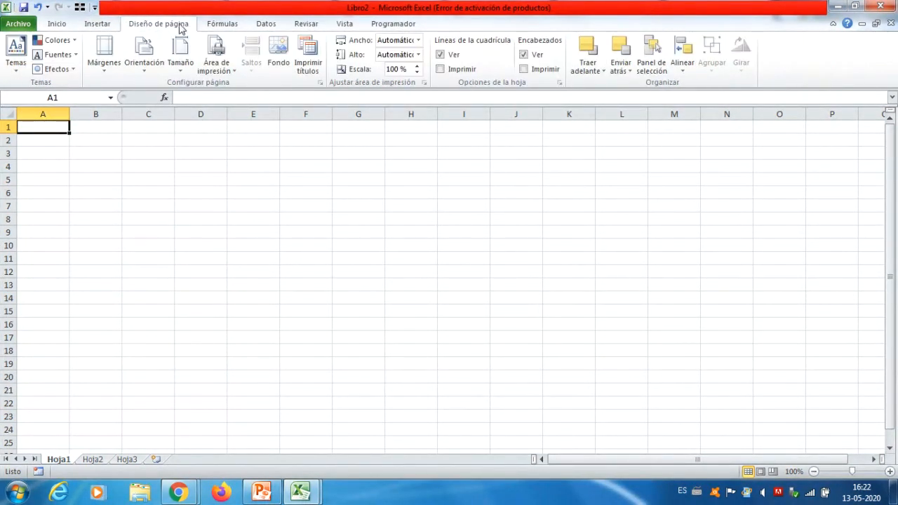
click(222, 24)
click(266, 24)
click(306, 24)
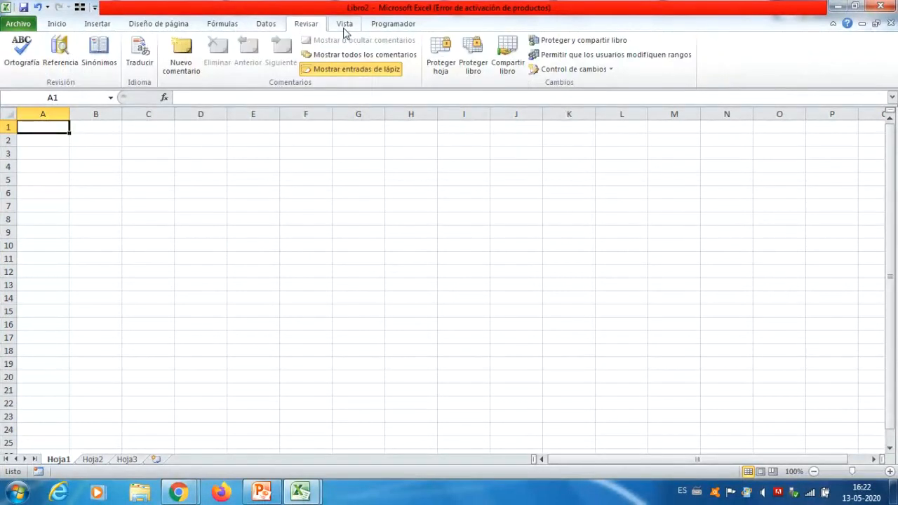
click(344, 28)
click(57, 23)
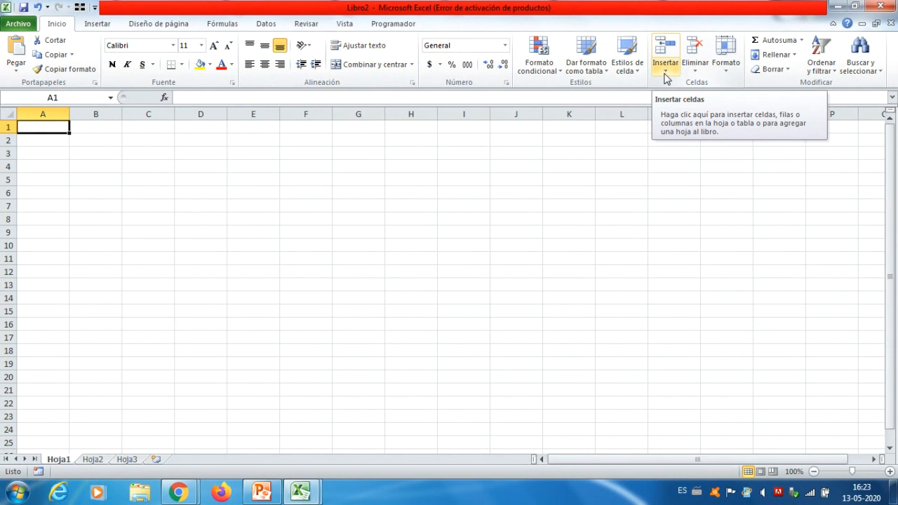
click(19, 24)
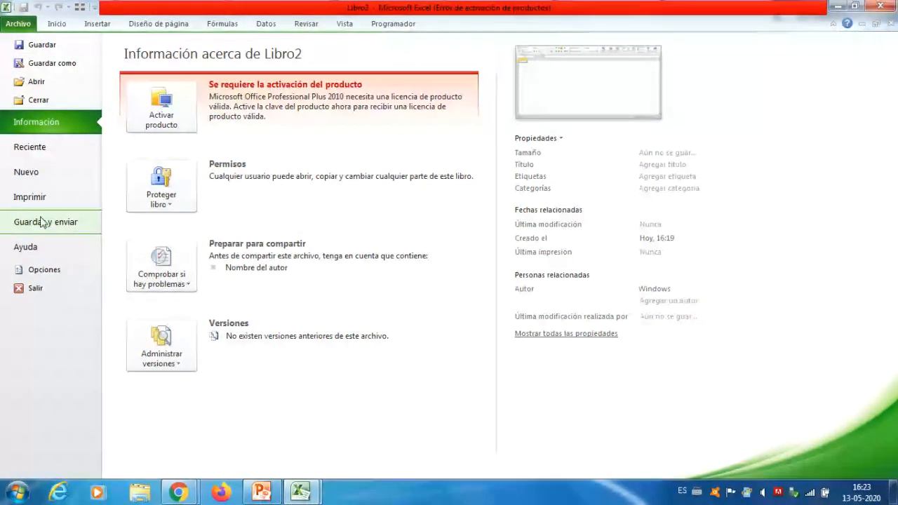
click(57, 23)
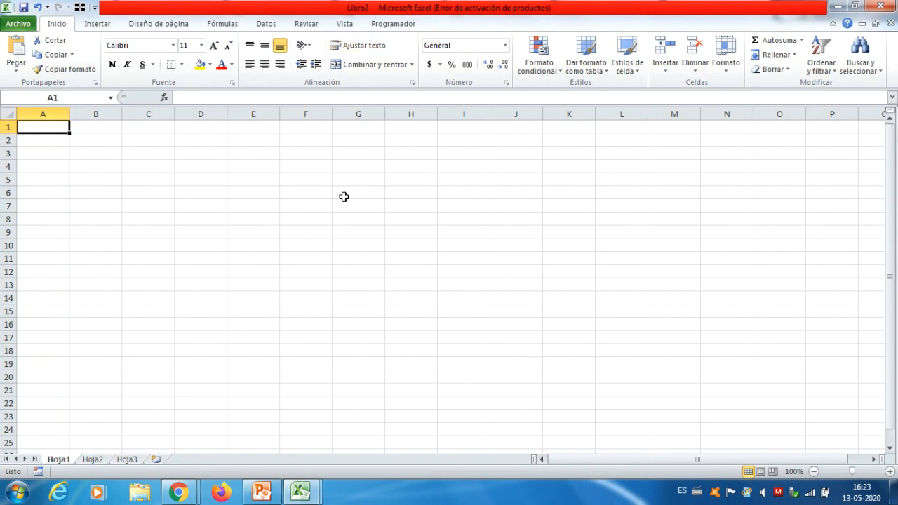
Step: View sheets Hoja2 and Hoja3 and add three new blank worksheets after Hoja3
click(93, 460)
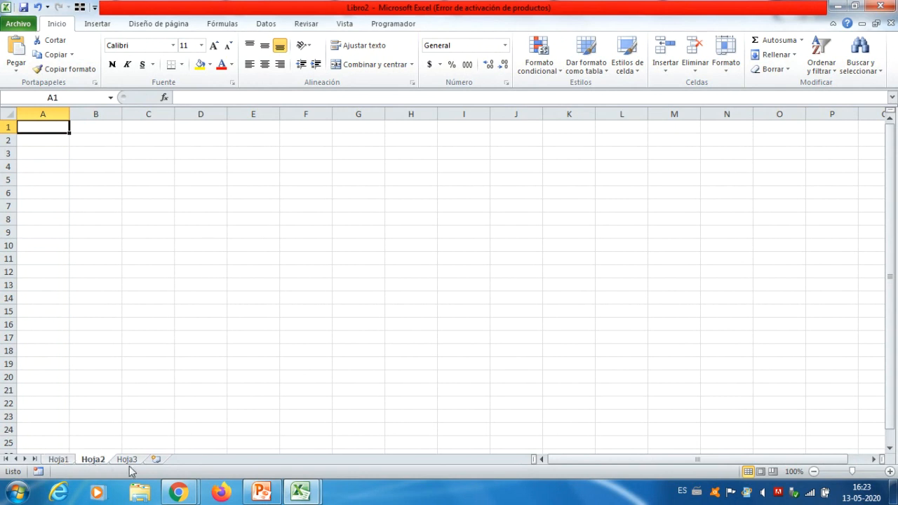
click(130, 461)
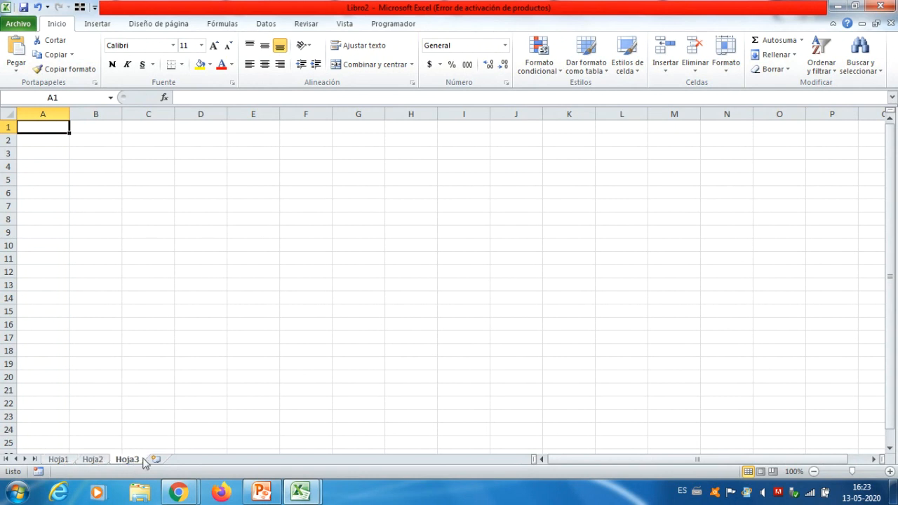
click(156, 460)
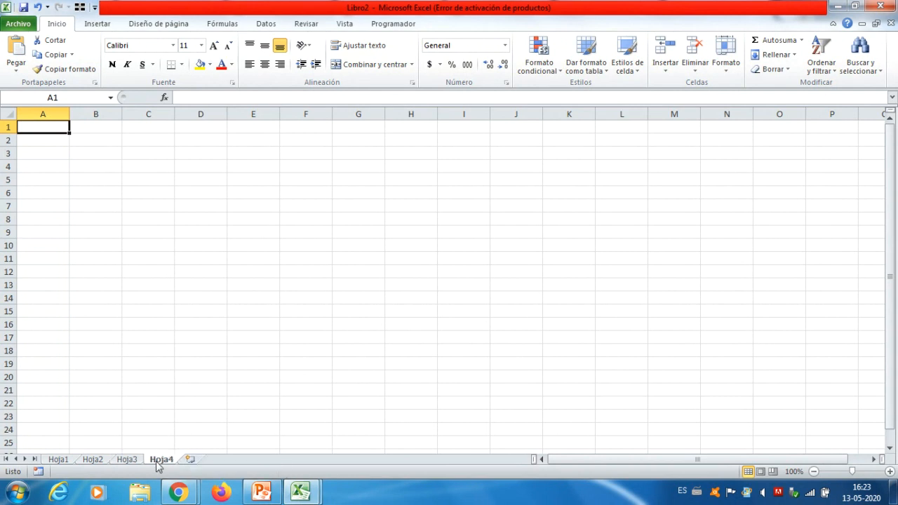
click(190, 460)
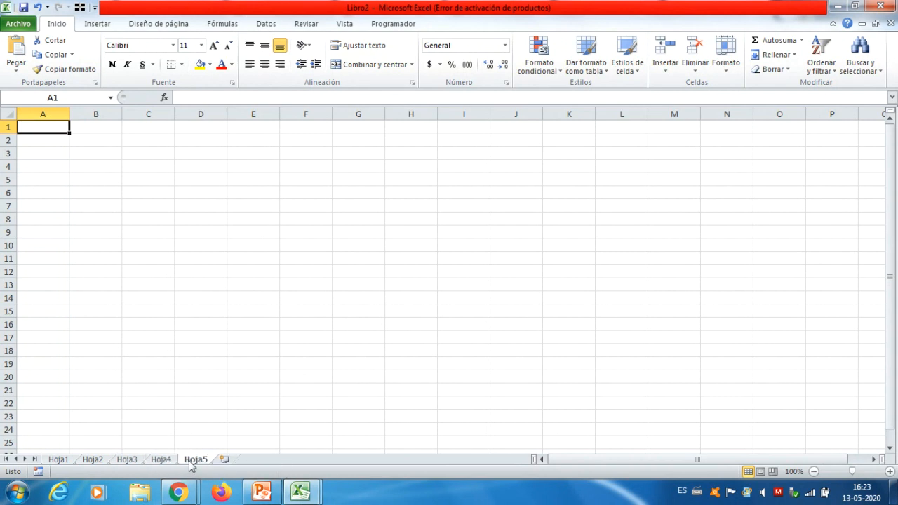
click(225, 462)
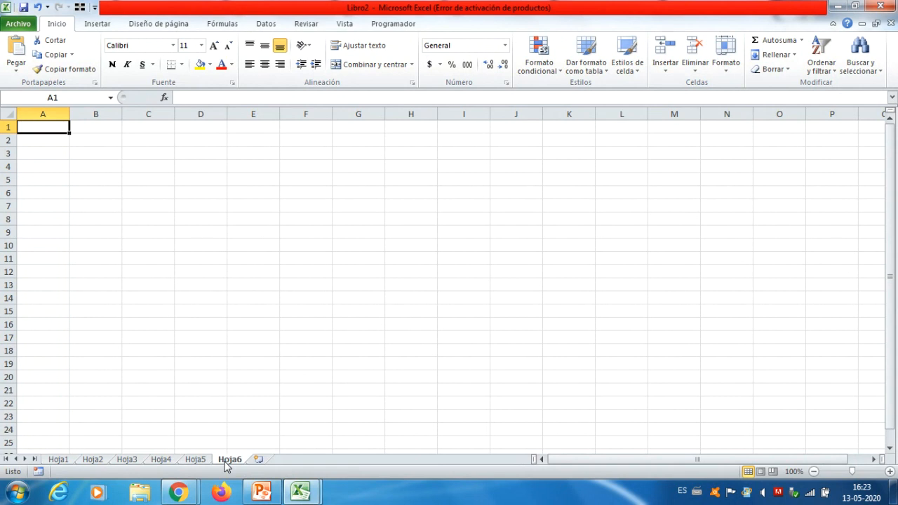
Step: Delete the worksheets Hoja6, Hoja5 and Hoja4 from the workbook
right_click(229, 463)
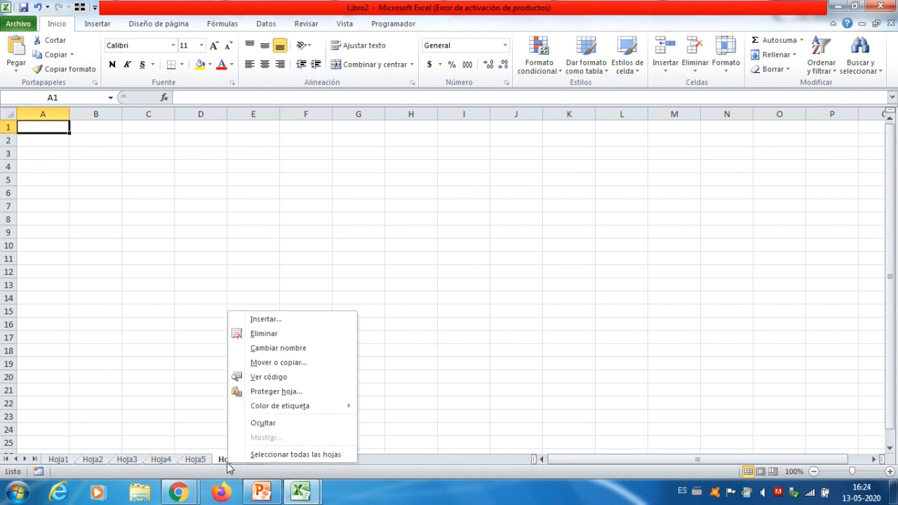
click(216, 430)
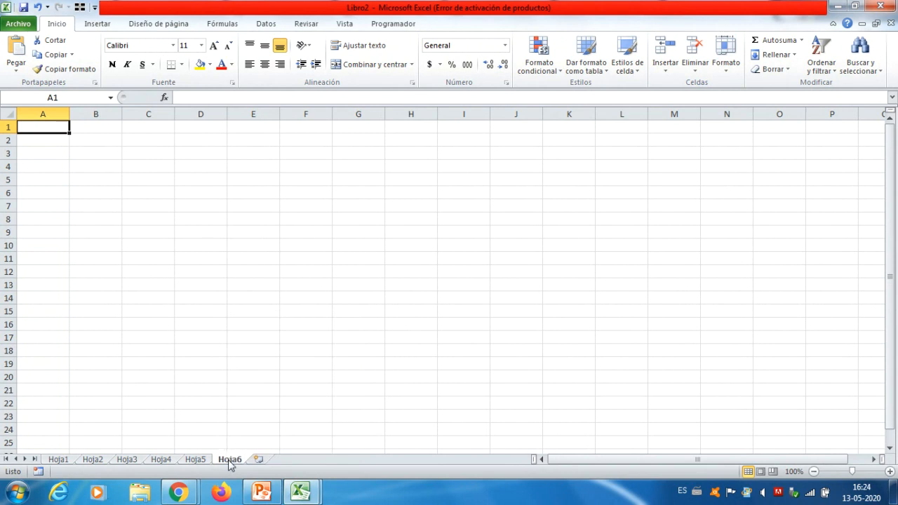
right_click(228, 464)
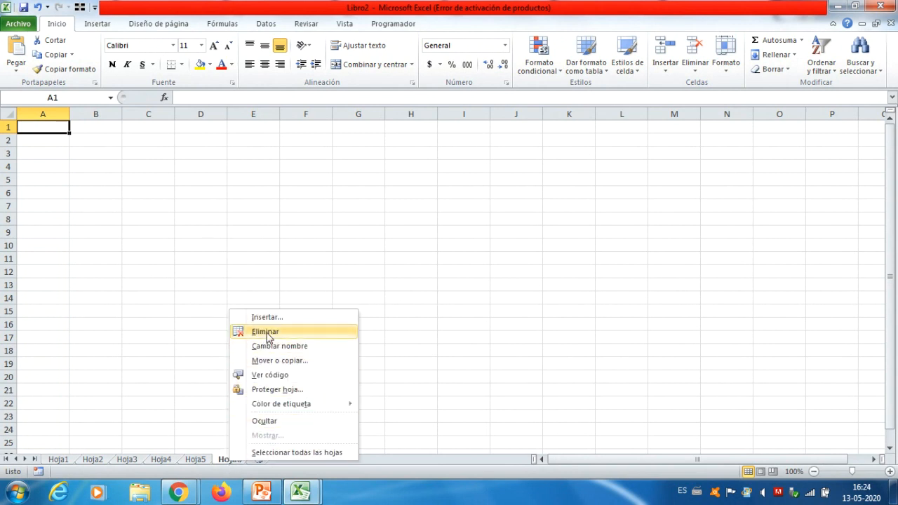
click(267, 333)
right_click(196, 459)
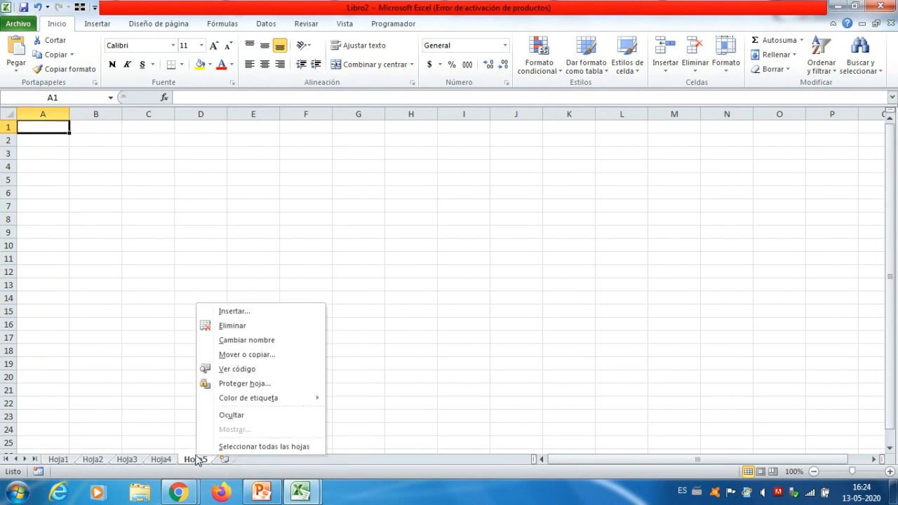
click(247, 325)
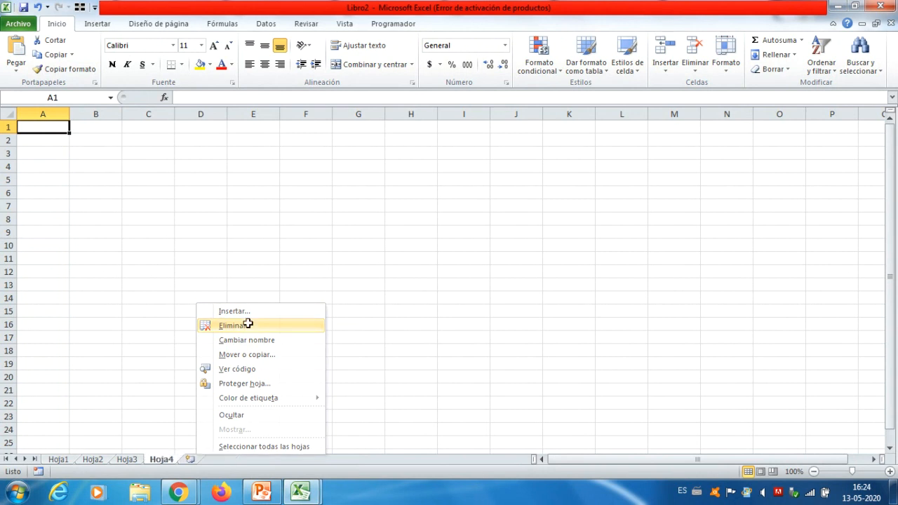
right_click(167, 463)
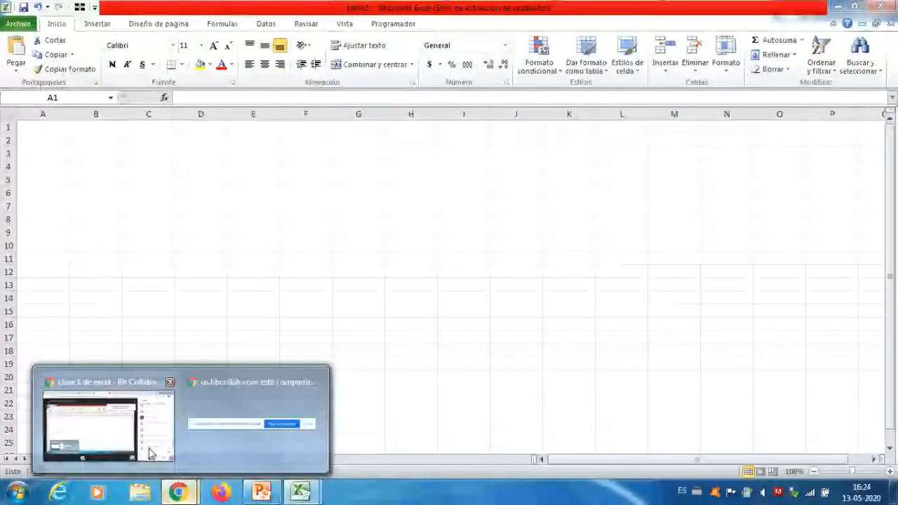
Step: Switch to the Blackboard Collaborate session, allow participants to share audio in the session settings, and return to the chat
click(148, 448)
click(731, 419)
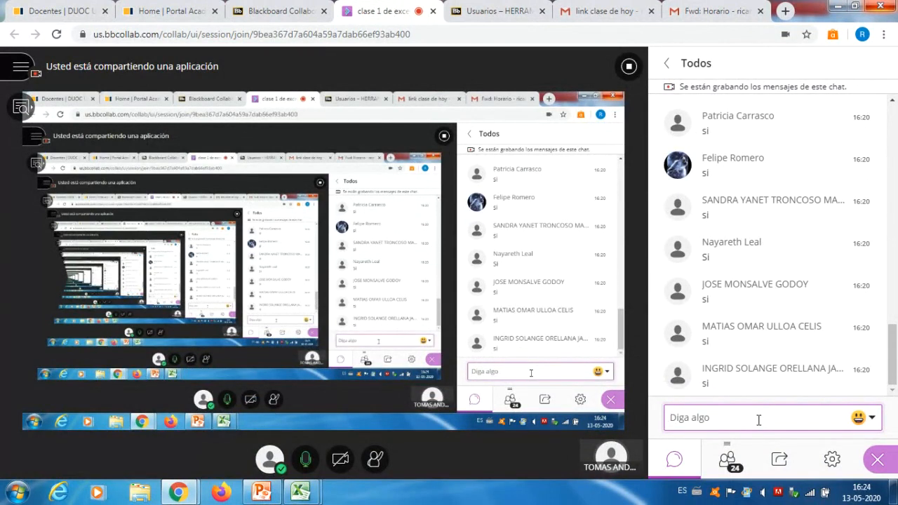
click(832, 460)
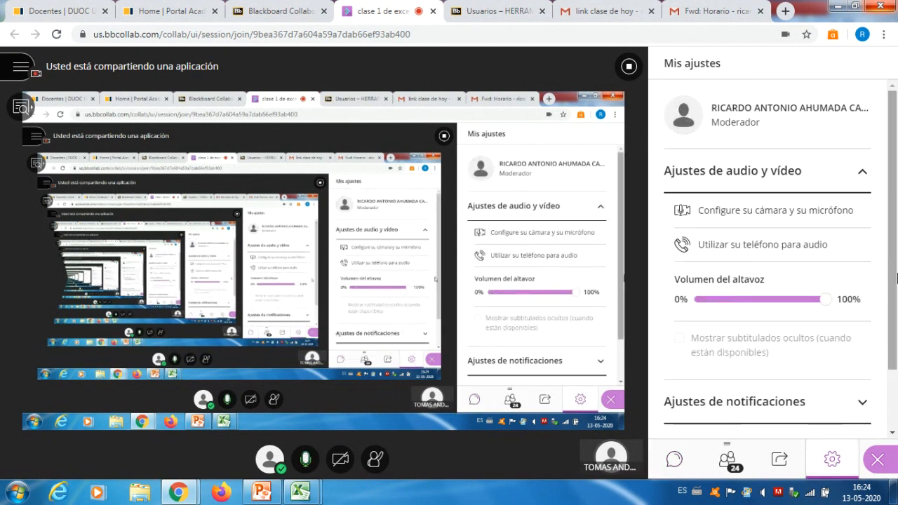
scroll(896, 278, down, 2)
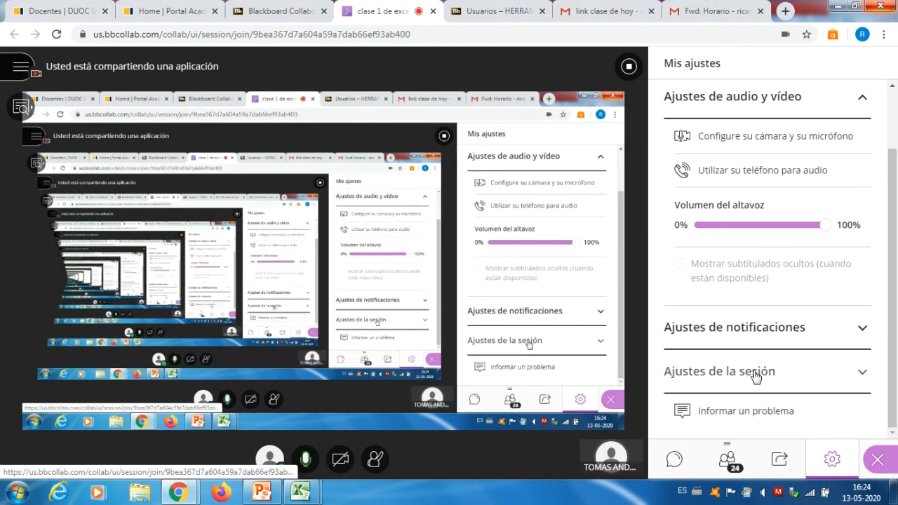
click(755, 375)
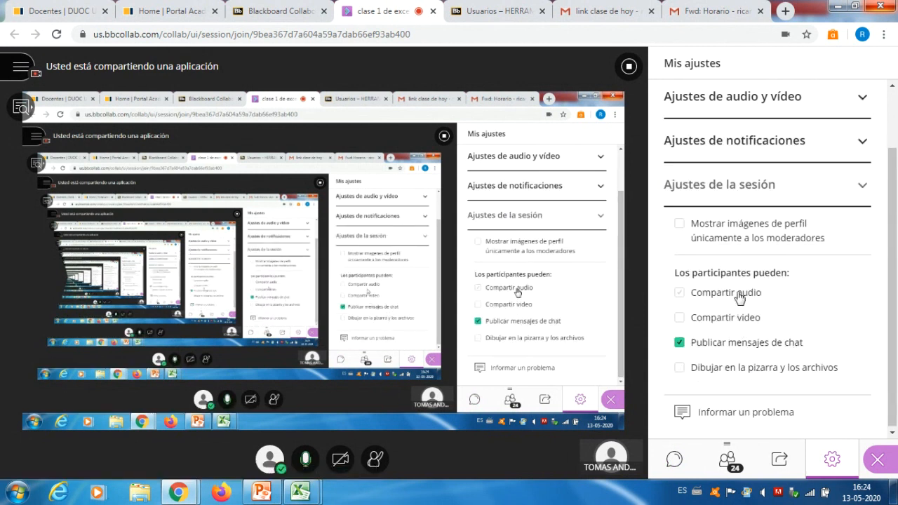
click(737, 295)
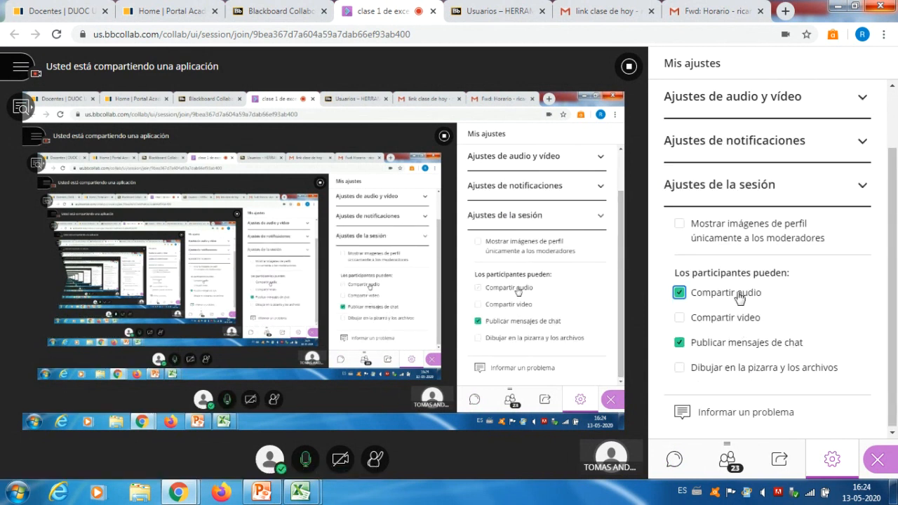
click(674, 459)
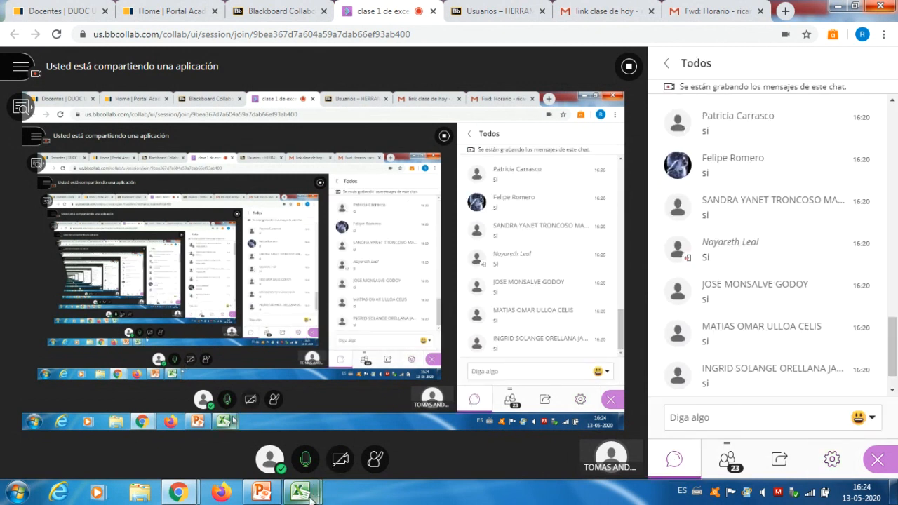
Step: Switch back to Excel and select columns A through E one at a time on Hoja3
click(358, 437)
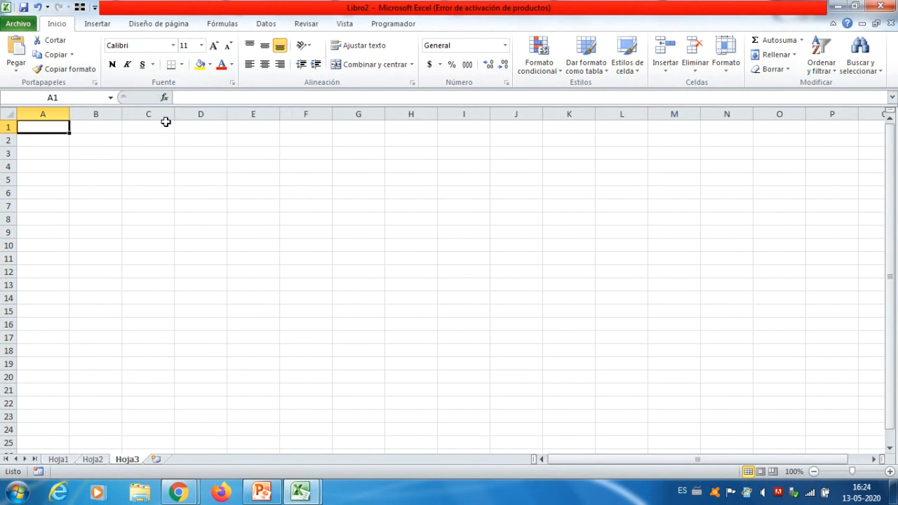
click(40, 112)
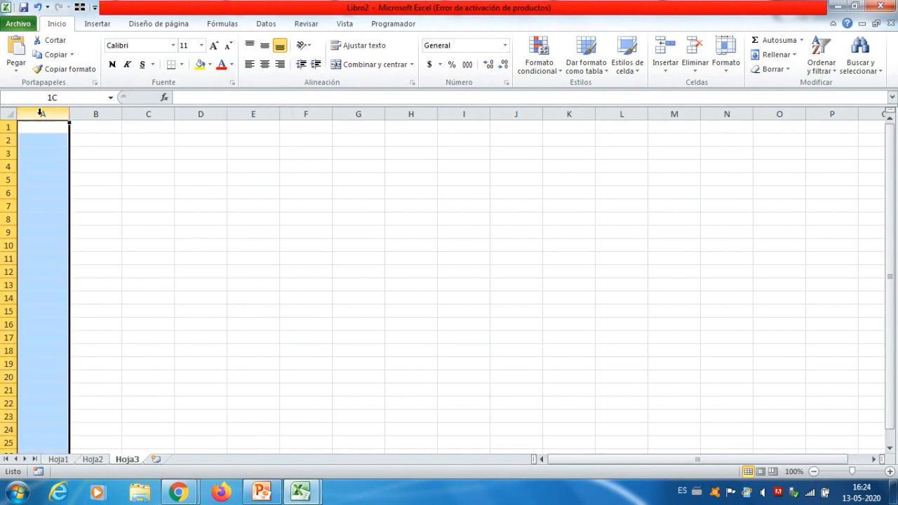
click(93, 112)
click(144, 112)
click(202, 123)
click(201, 114)
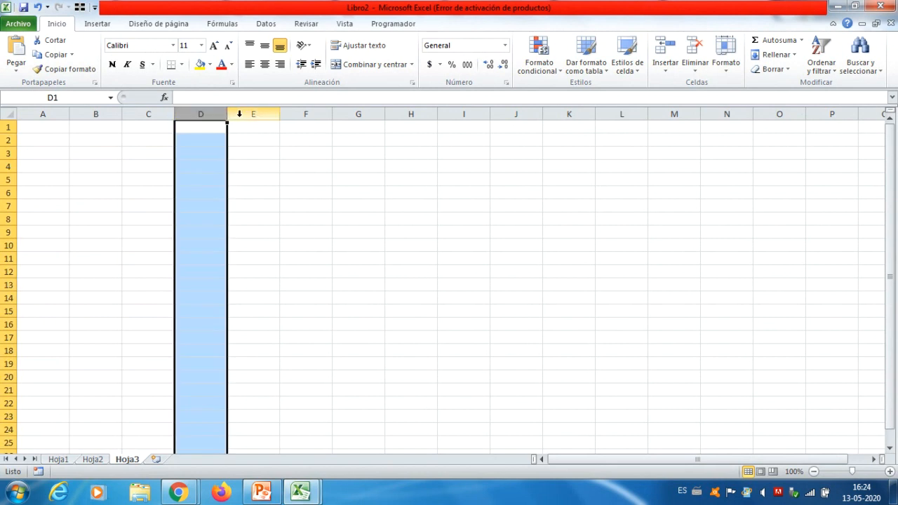
click(237, 115)
Step: Select rows 2 through 5 one at a time and finish on cell C11
click(8, 140)
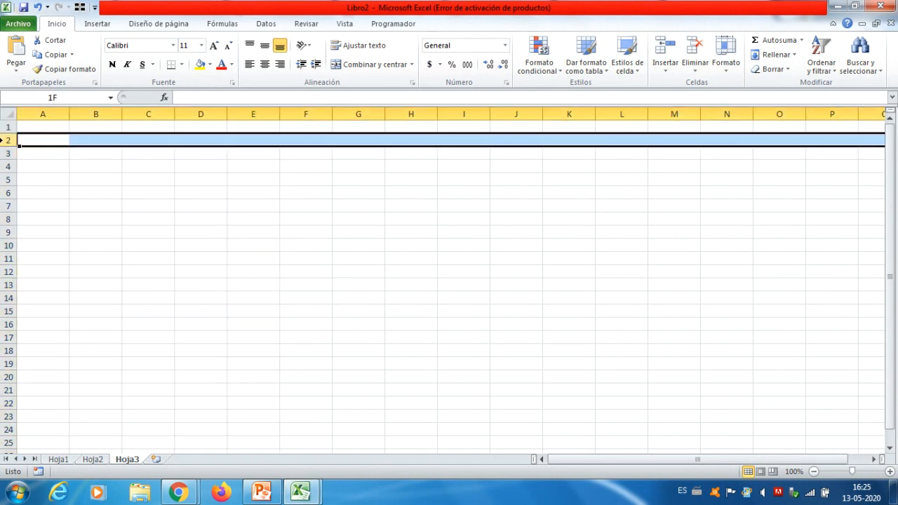
click(9, 153)
click(6, 166)
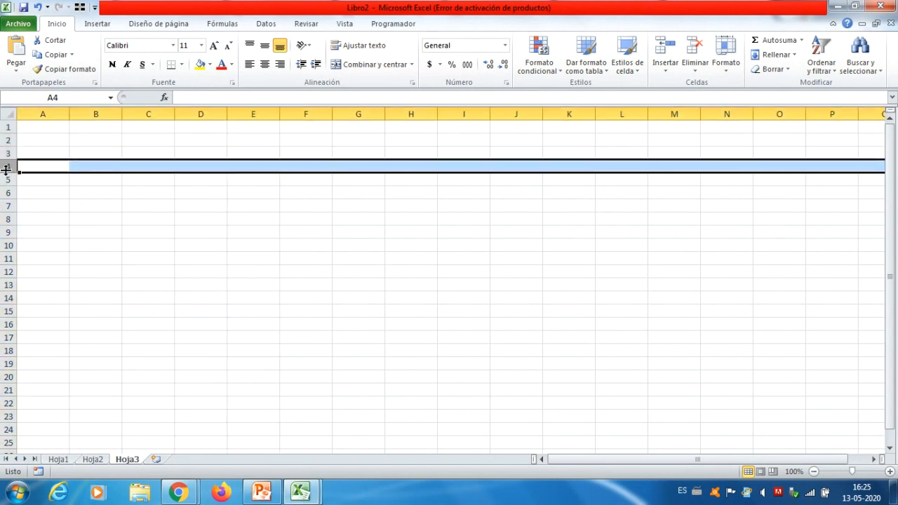
click(8, 179)
click(130, 257)
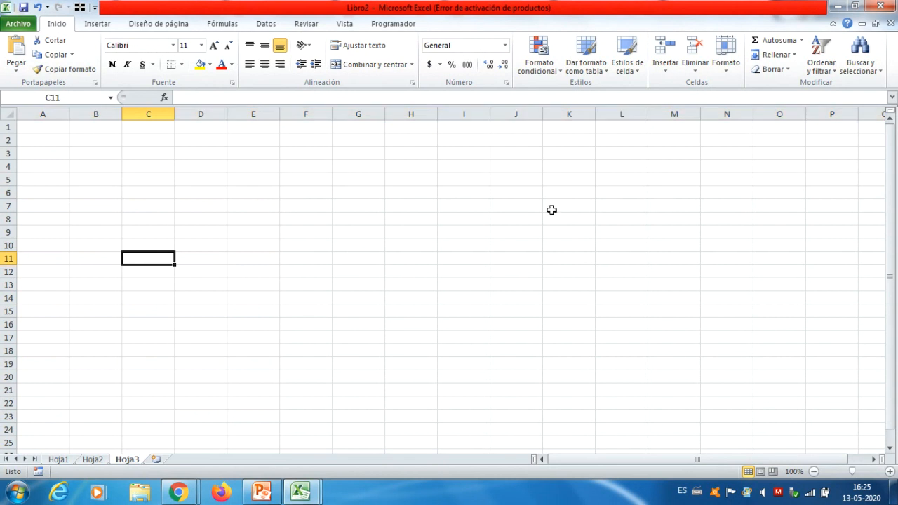
Step: Select columns A and B, go through columns A to G individually, and finish on cell F8
click(43, 114)
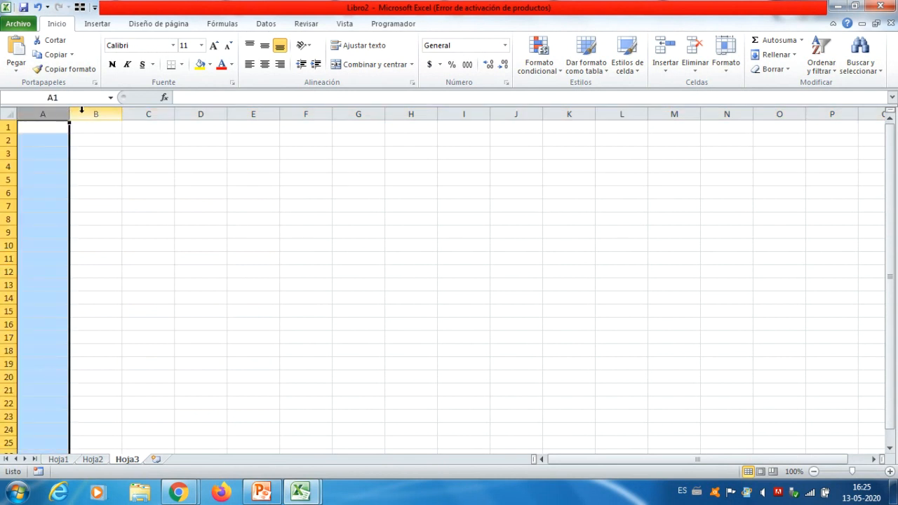
click(81, 112)
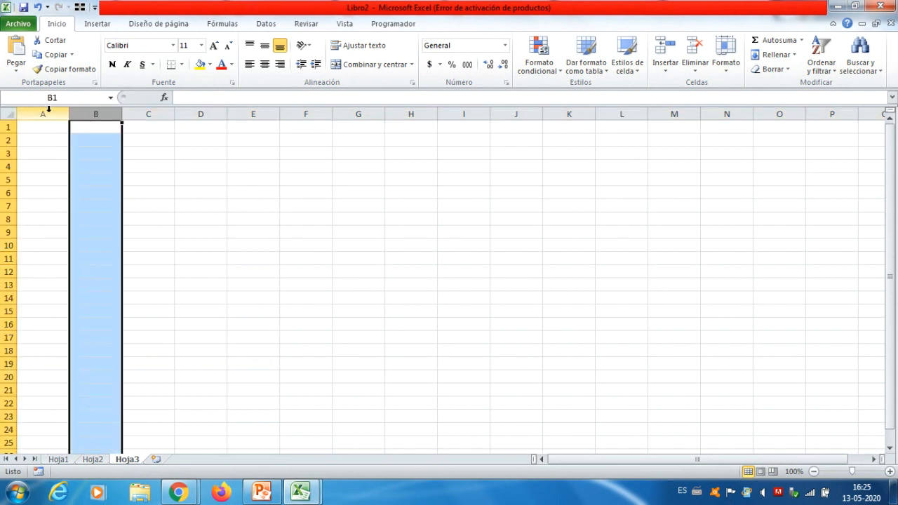
click(48, 111)
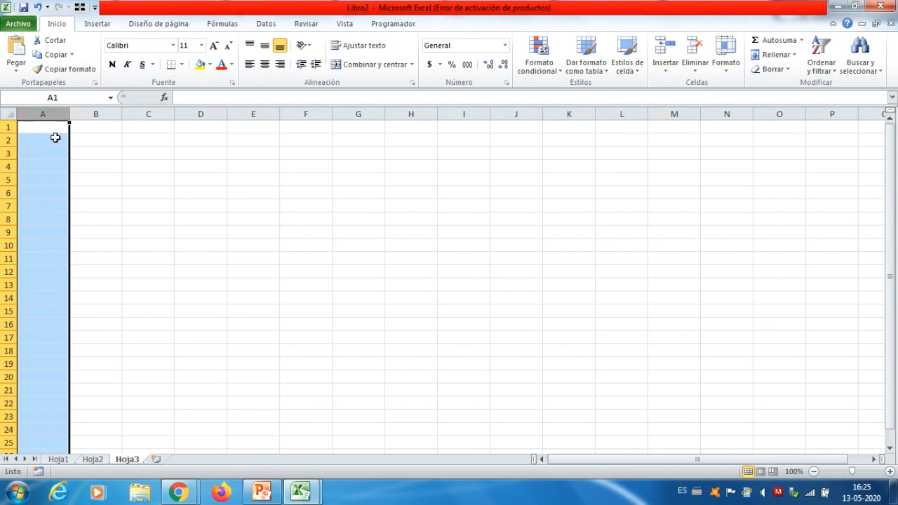
click(101, 111)
click(145, 111)
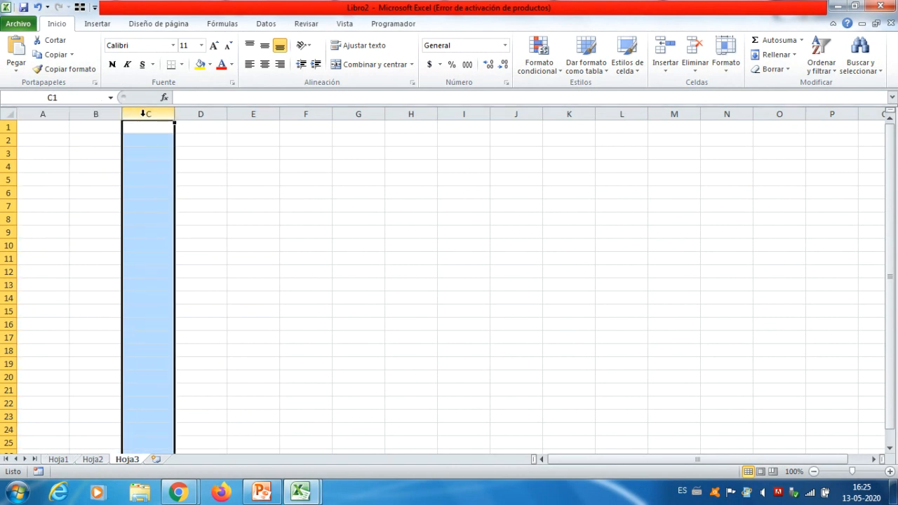
click(201, 111)
click(252, 112)
click(307, 113)
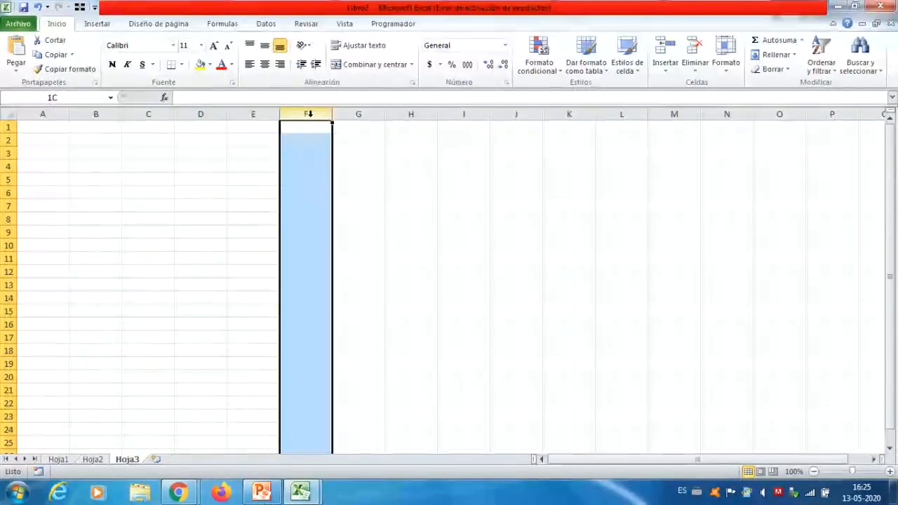
click(353, 111)
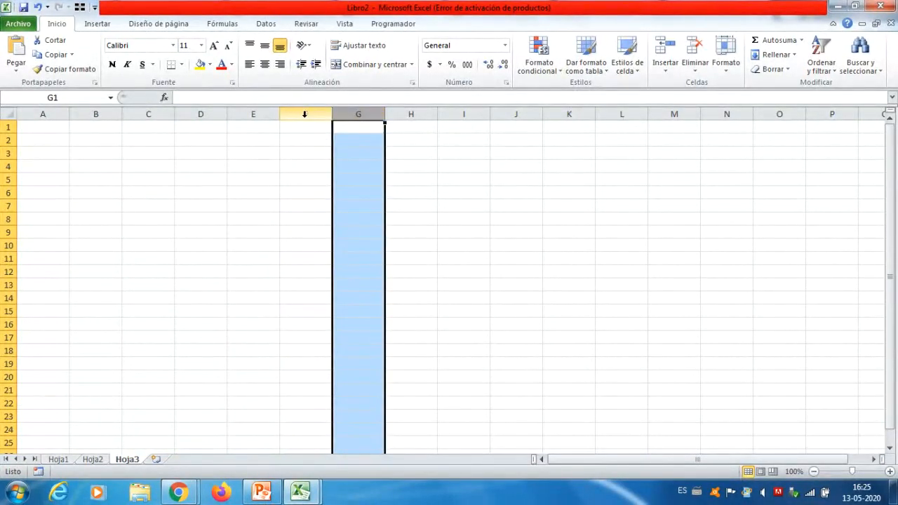
click(290, 219)
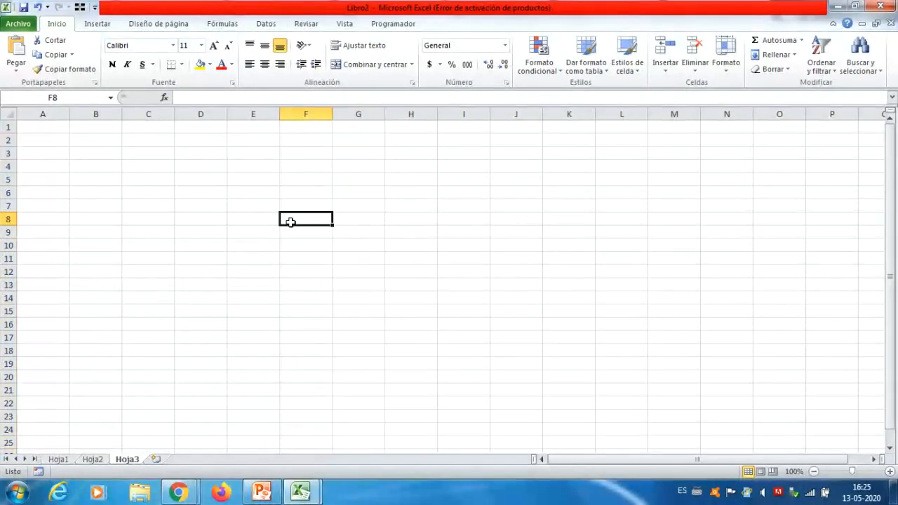
Step: Select columns F, H, J and L one at a time on Hoja3 and finish on cell G6
click(307, 110)
click(405, 112)
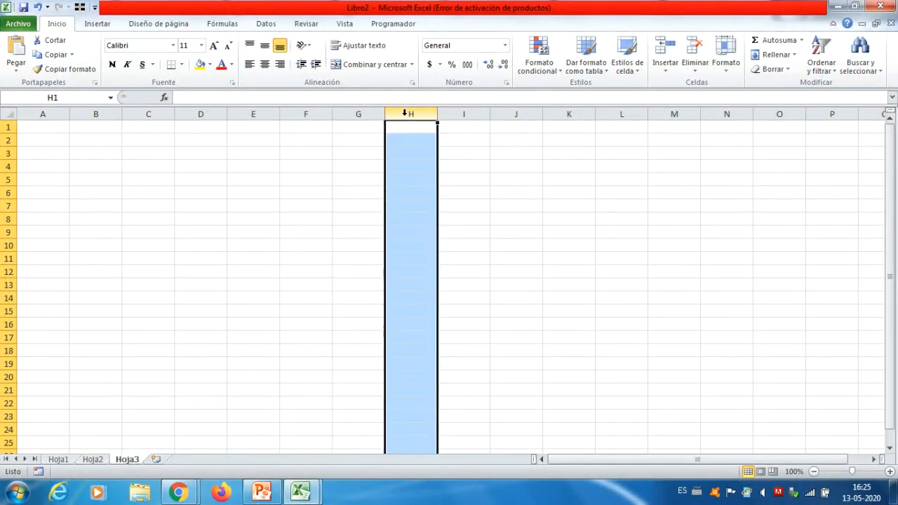
click(529, 112)
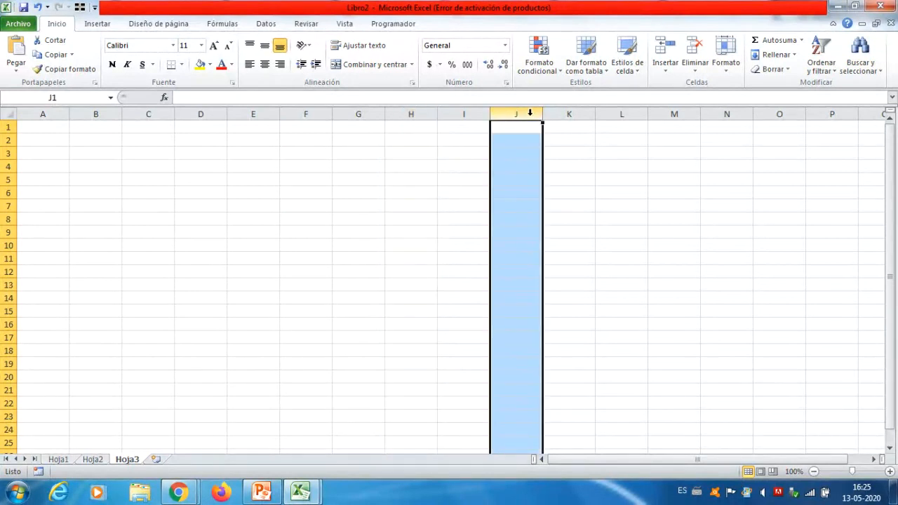
click(613, 114)
click(371, 191)
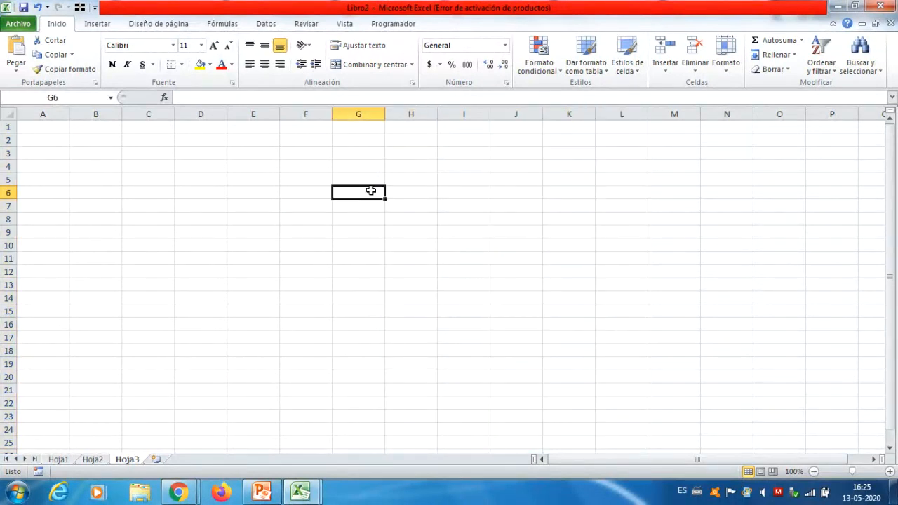
Step: Select rows 2 and 4, go through rows 1, 2, 3, 4 and 6 individually, and finish on cells C10, C6 and D6
click(3, 140)
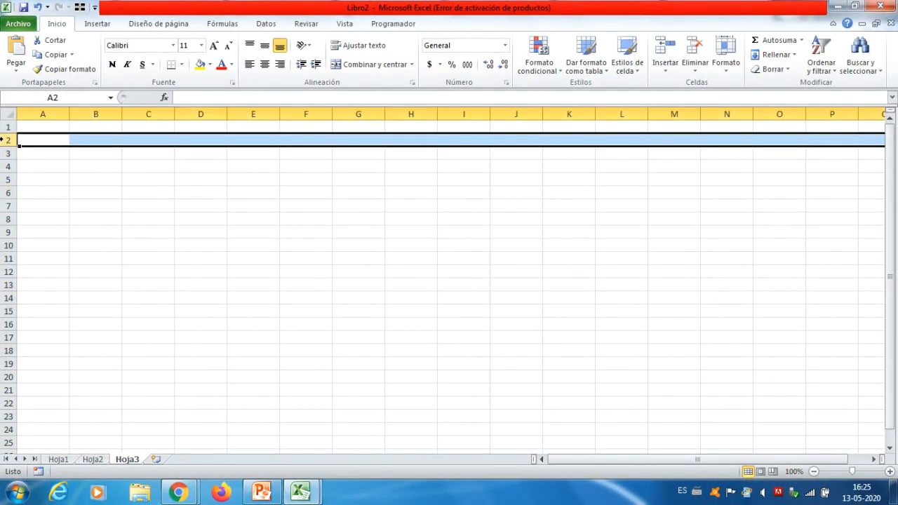
click(6, 167)
click(6, 128)
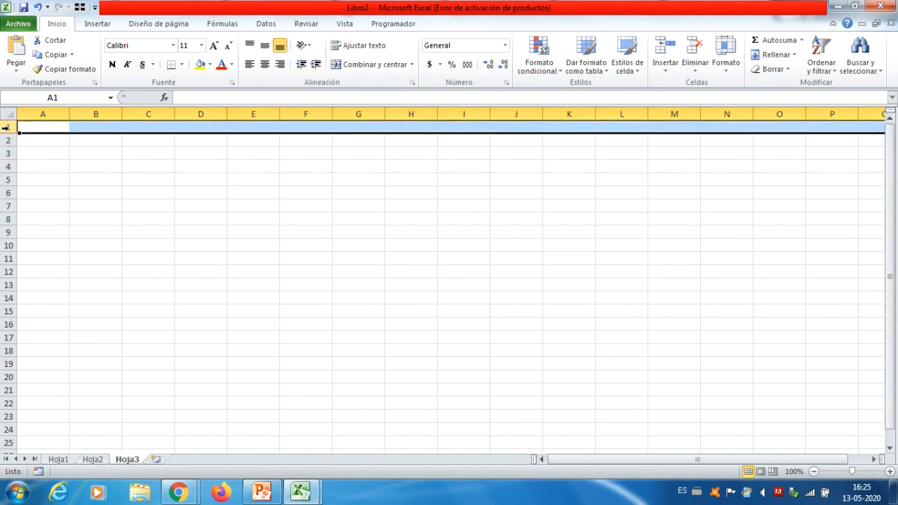
click(4, 139)
click(6, 153)
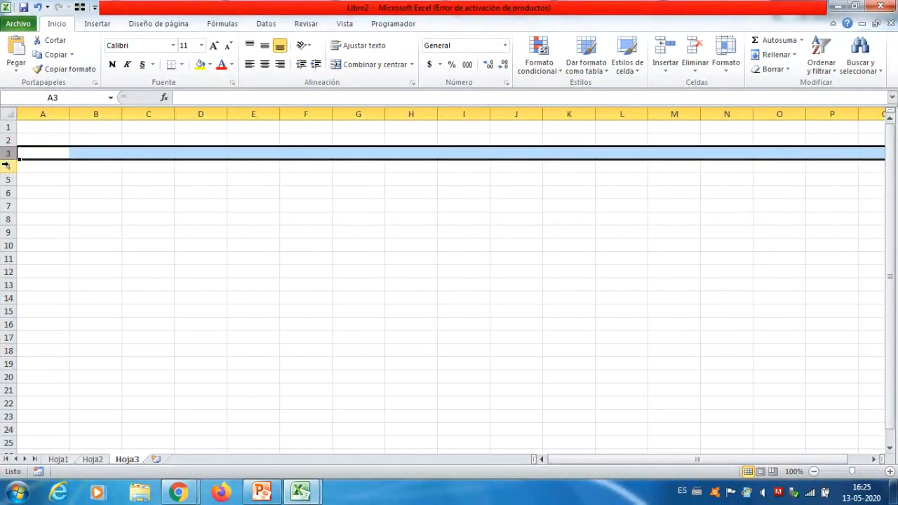
click(6, 165)
click(7, 191)
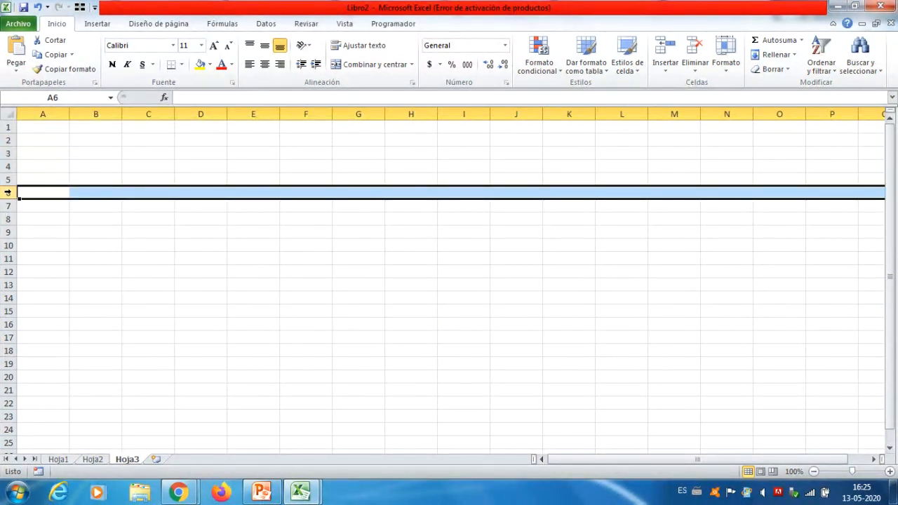
click(154, 242)
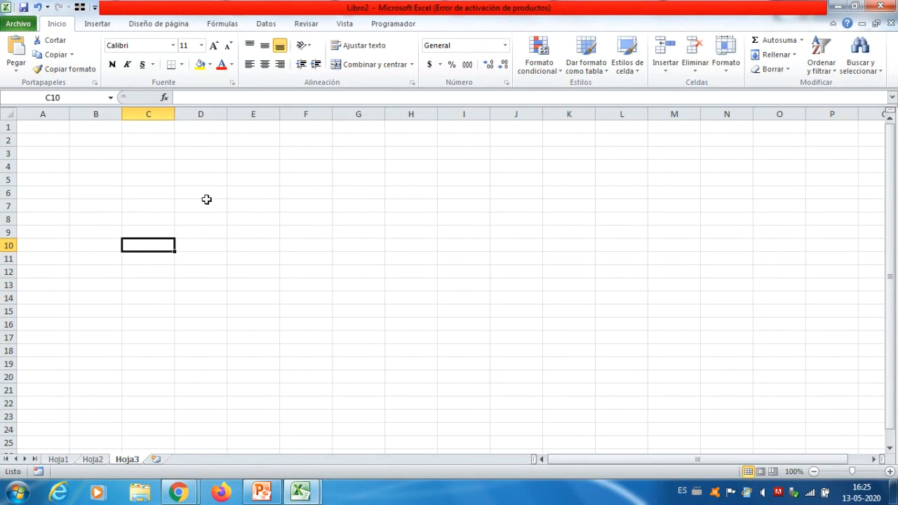
click(134, 194)
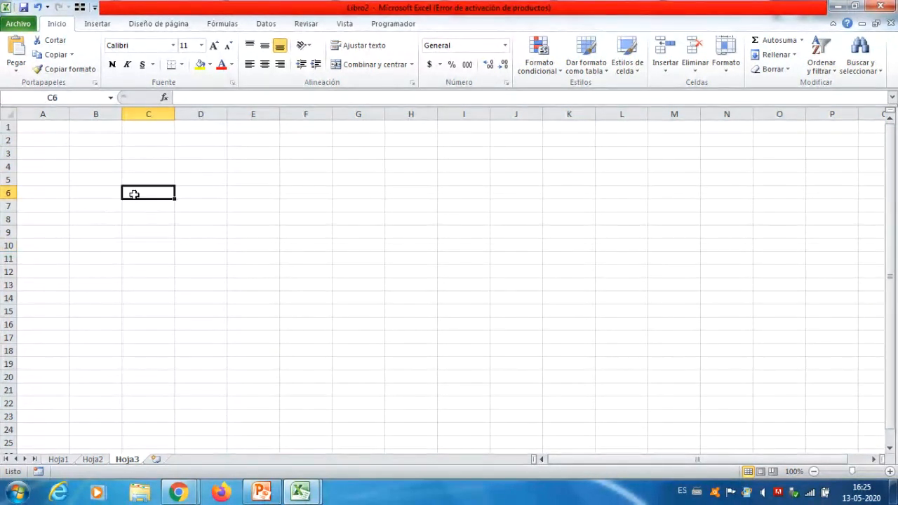
click(222, 188)
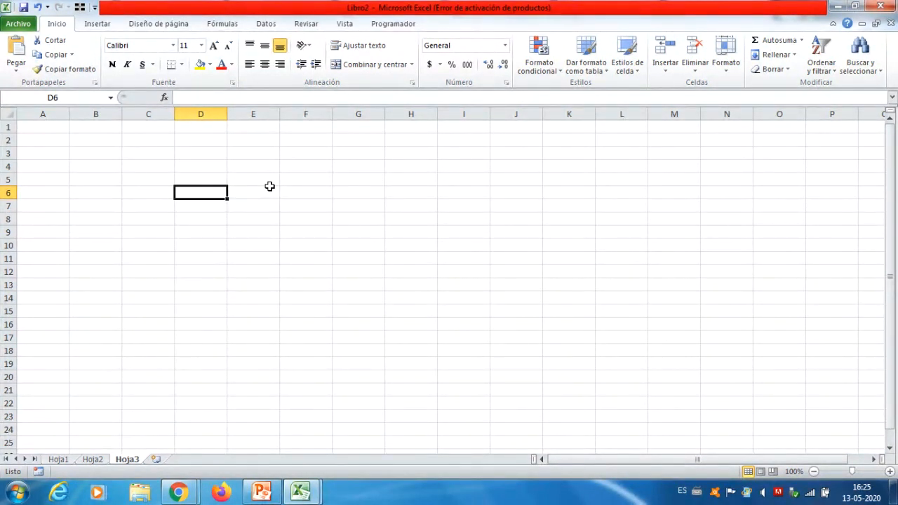
Step: Select column C and row 7 together, and select the cell where they cross, C7
click(149, 113)
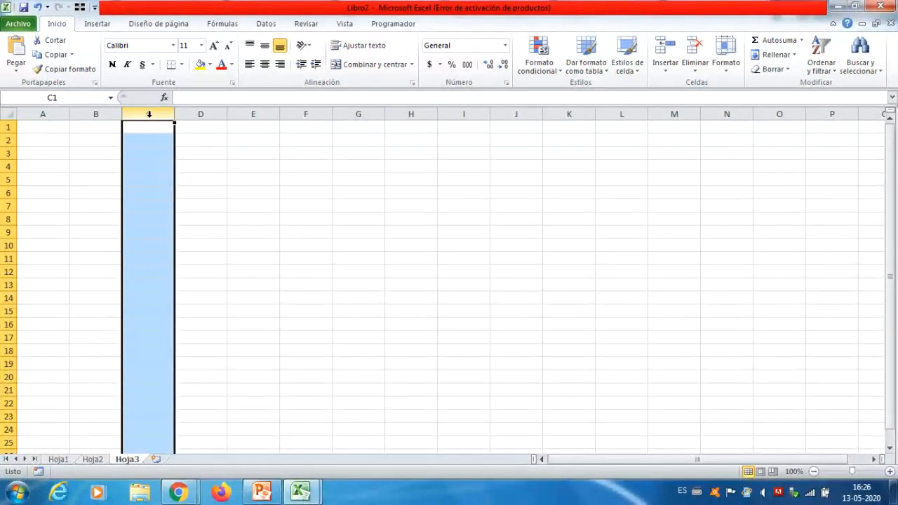
ctrl+click(9, 205)
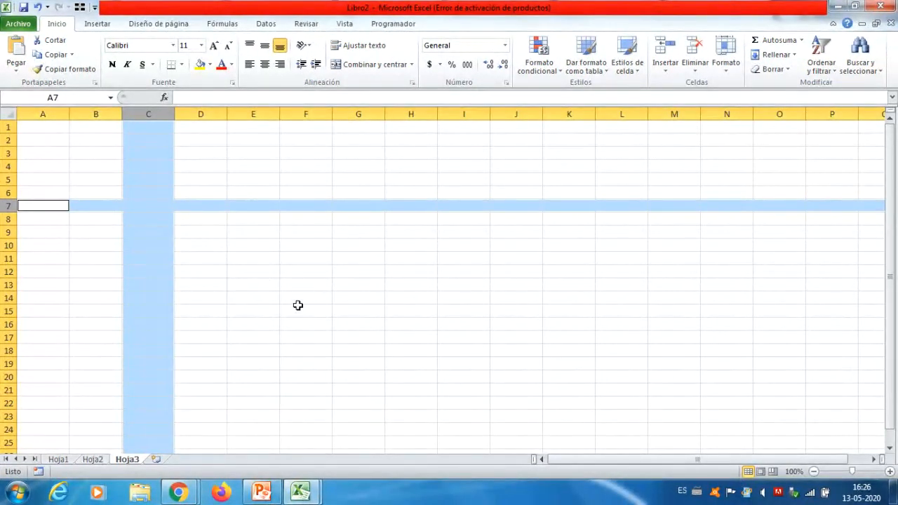
click(154, 204)
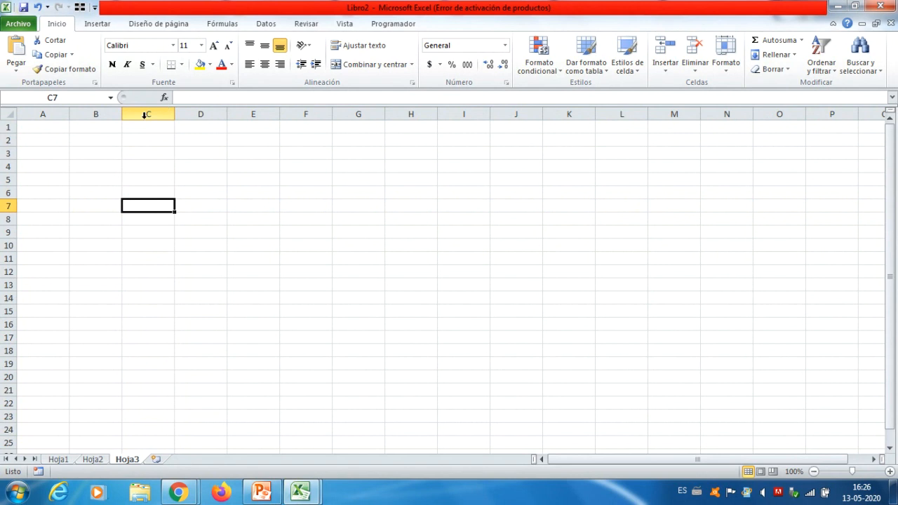
Step: Select cells F11 and J5, highlight column J together with row 5, and finish on their intersection J5
click(283, 259)
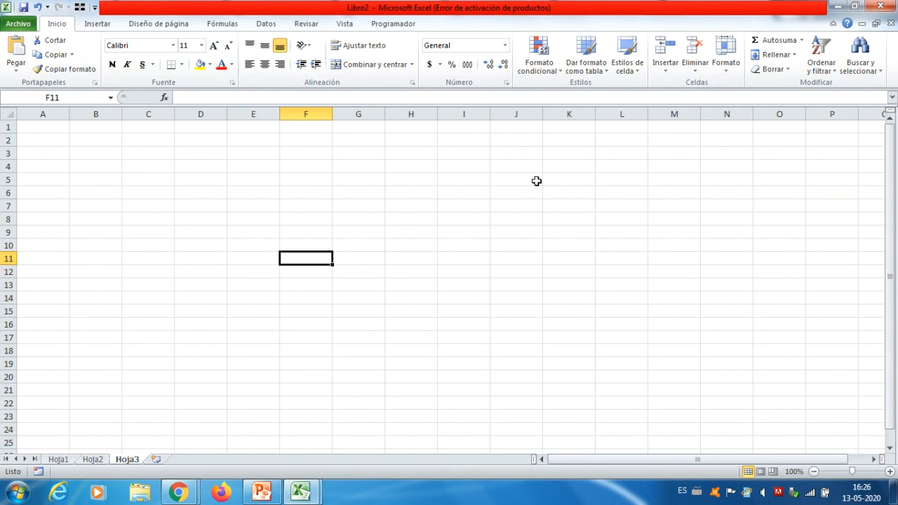
click(525, 180)
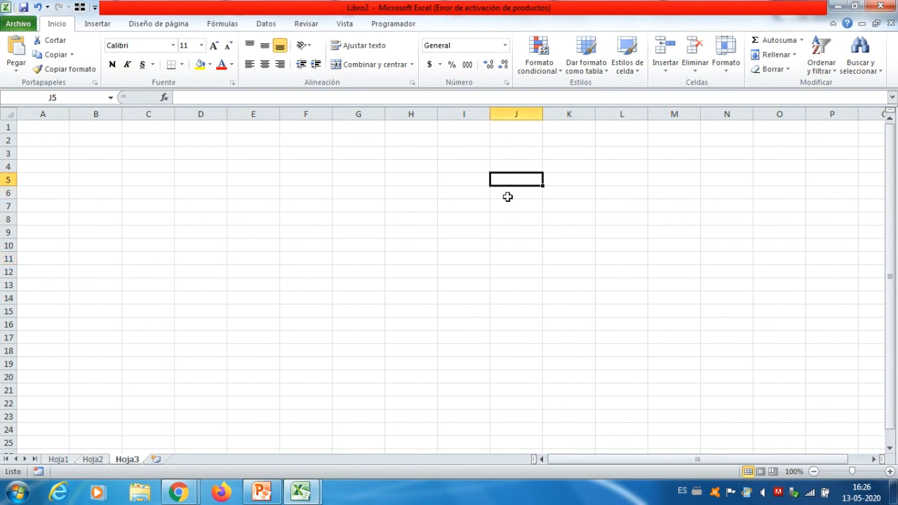
click(516, 105)
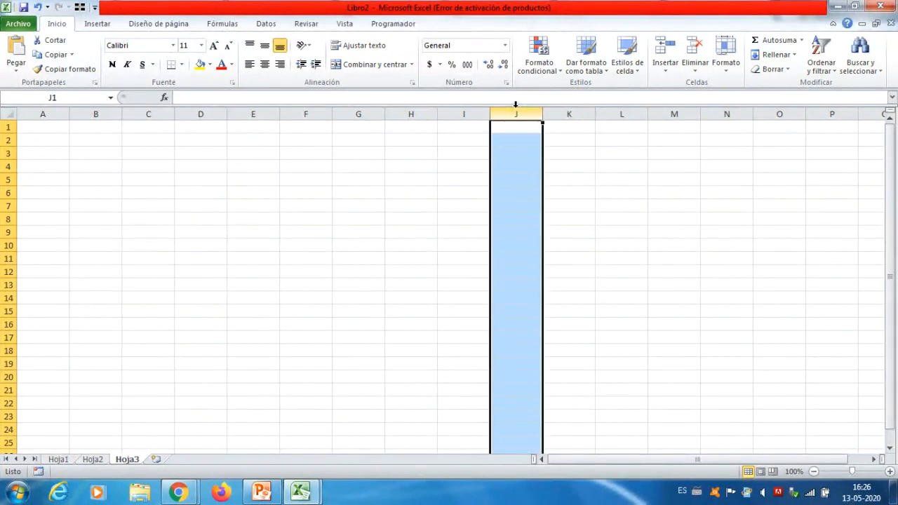
ctrl+click(7, 179)
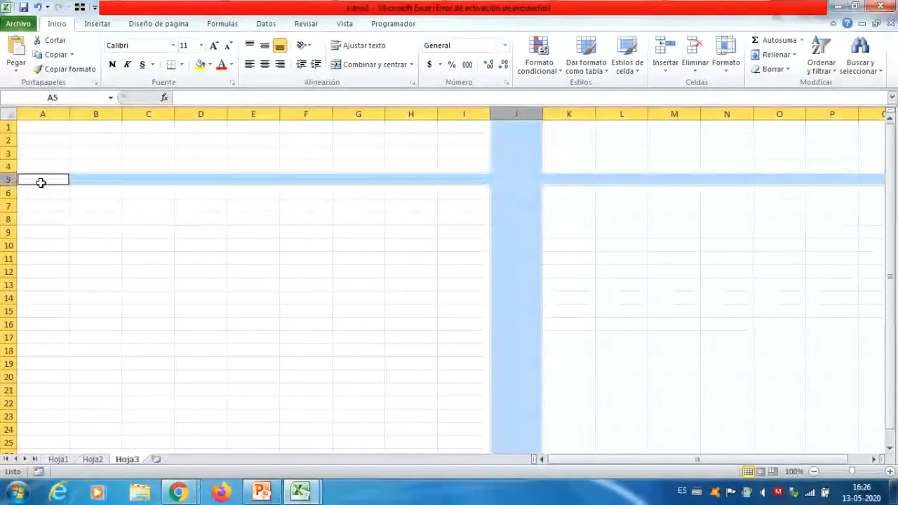
click(516, 180)
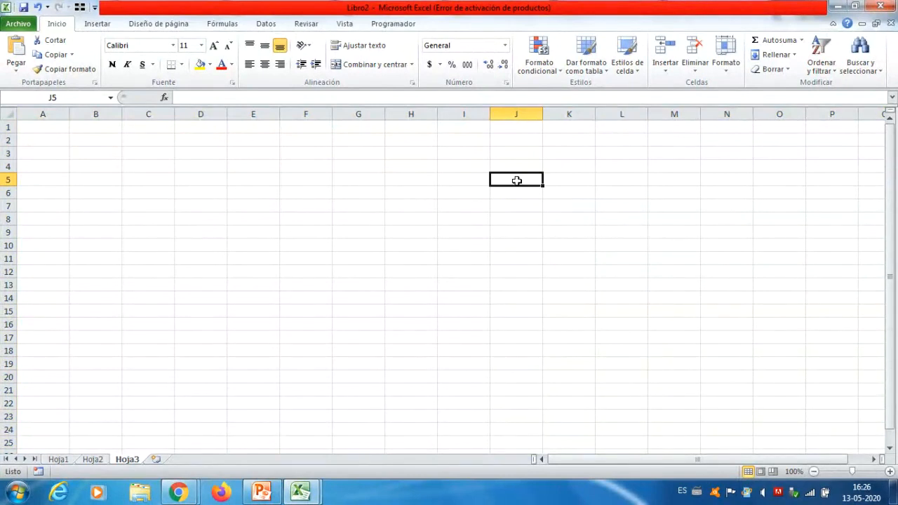
Step: Select scattered cells one at a time across the sheet, including I5, H16 and H6, and finish on cell E9
click(330, 220)
click(397, 264)
click(460, 187)
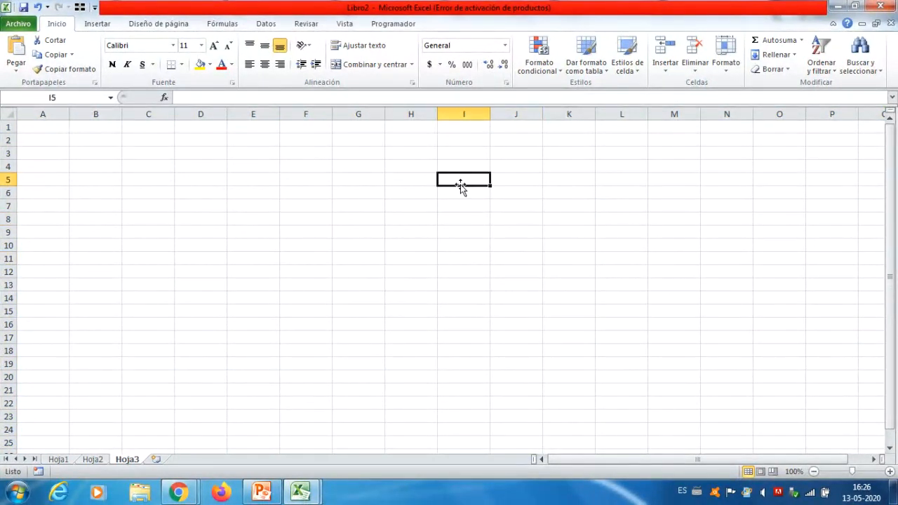
click(293, 216)
click(344, 272)
click(414, 317)
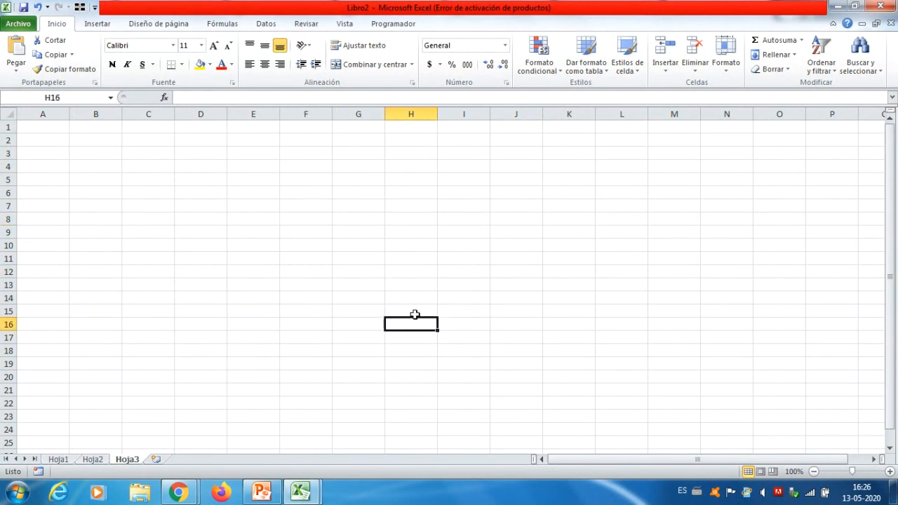
click(481, 267)
click(554, 222)
click(431, 194)
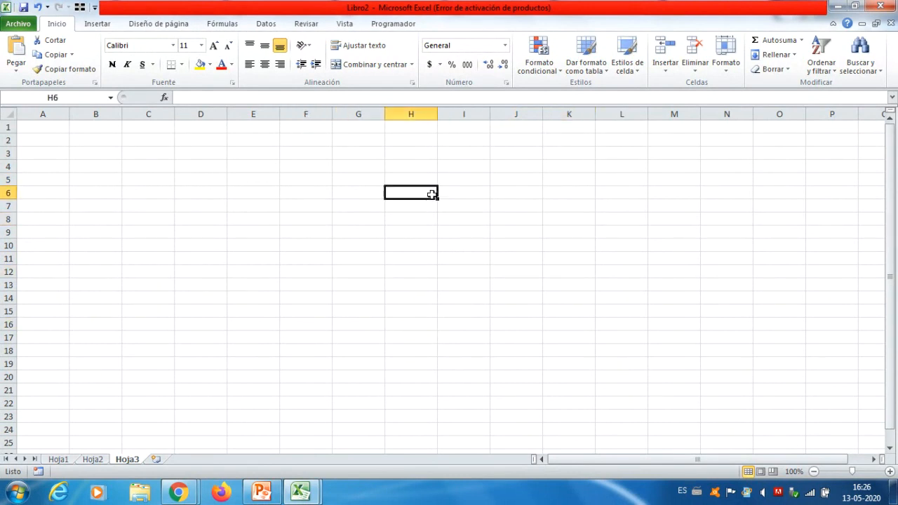
click(237, 229)
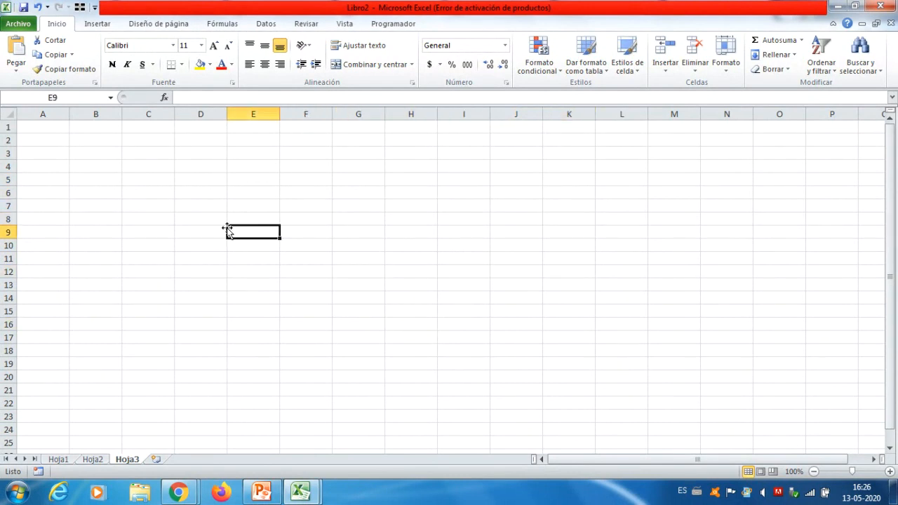
Step: Select cells H5, B8, E7 and M7 one at a time and check each reference in the Name Box
click(401, 177)
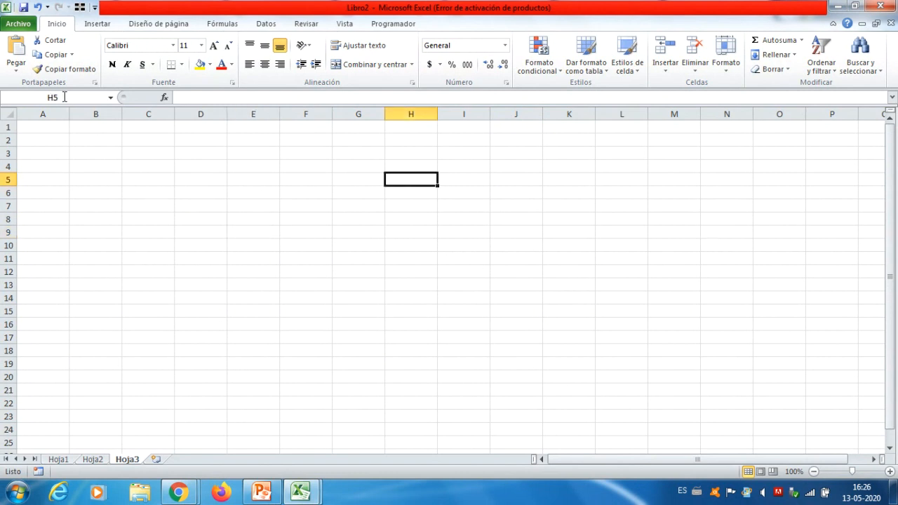
click(106, 215)
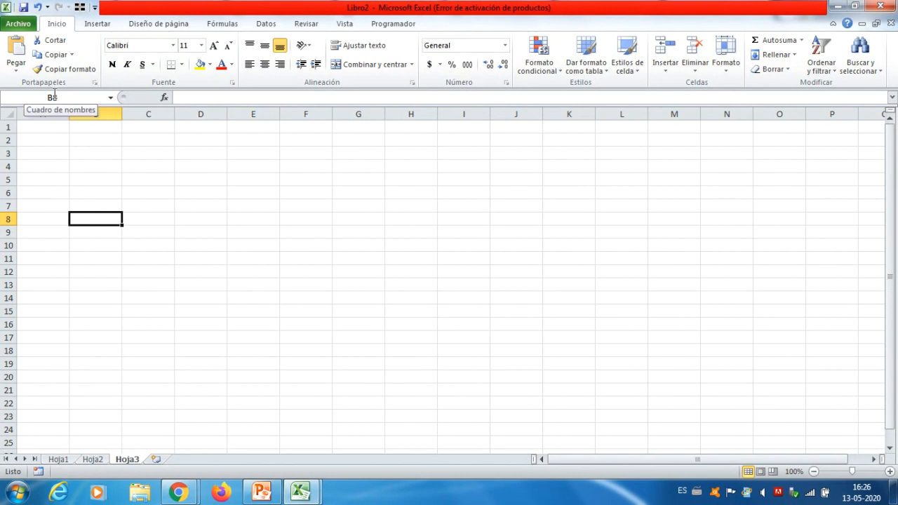
click(246, 206)
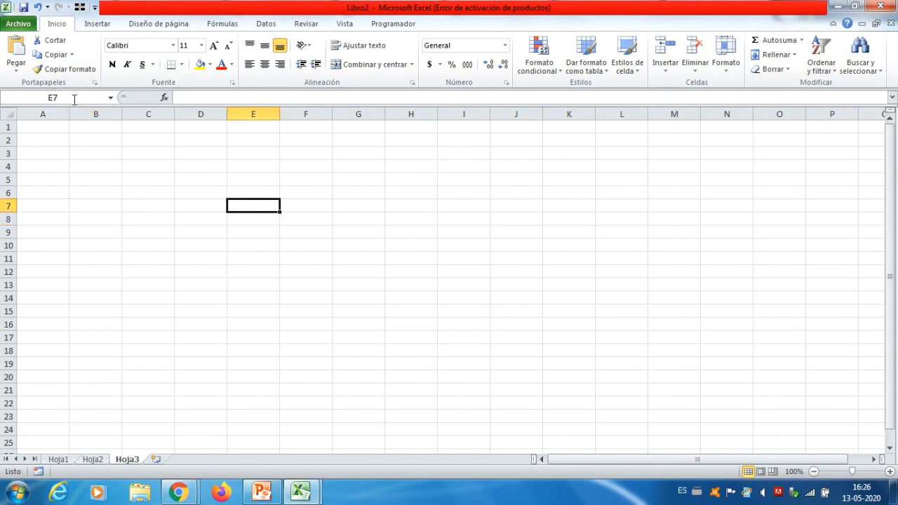
click(667, 208)
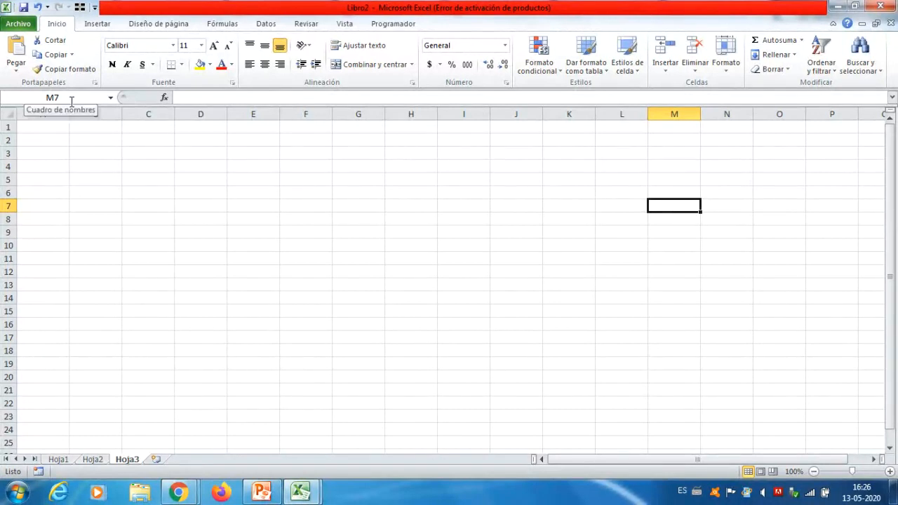
Step: Jump from cell B3 to the sheet's last column and last row, and widen the Name Box
click(74, 151)
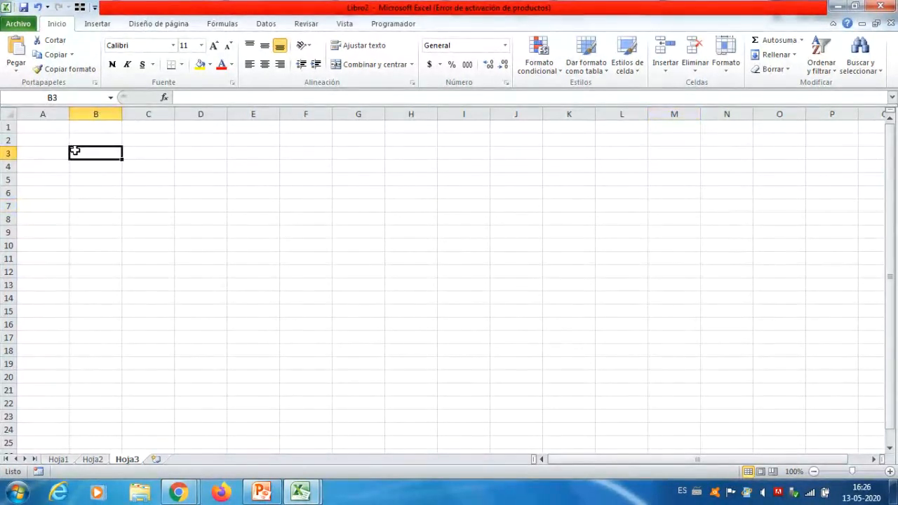
key(ctrl+Right)
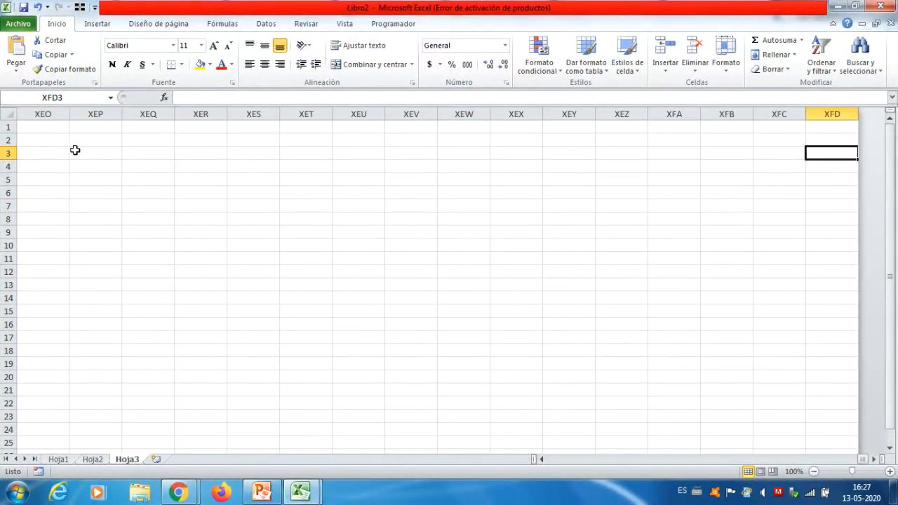
key(ctrl+Down)
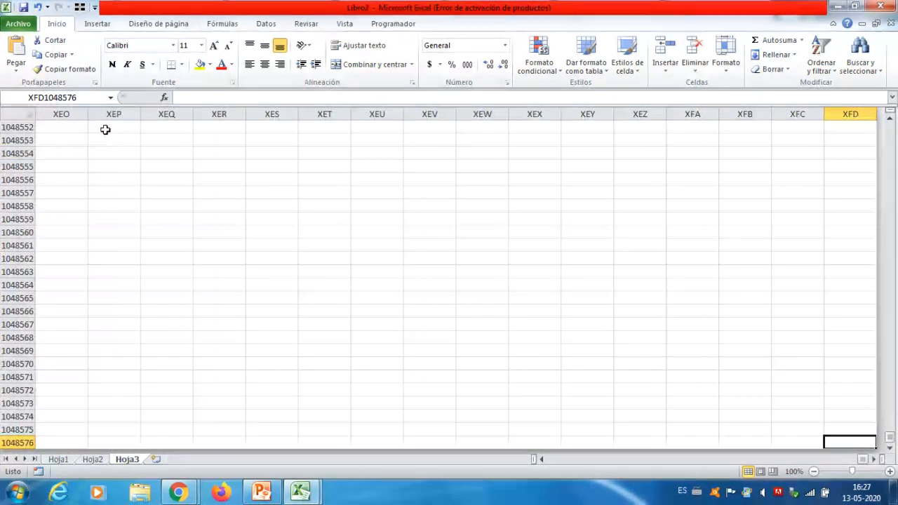
mouse_move(121, 98)
mouse_down()
mouse_move(177, 98)
mouse_move(126, 100)
mouse_move(136, 97)
mouse_up()
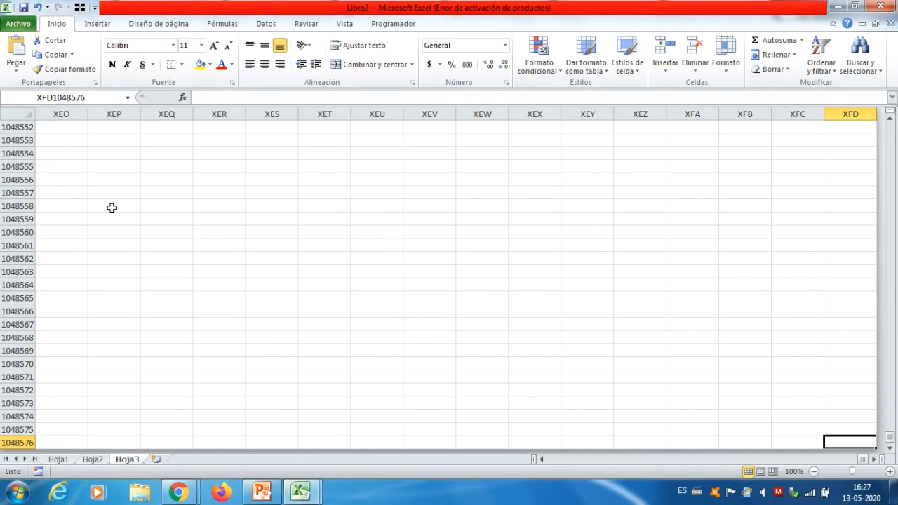
Step: Select the entire worksheet, and return to its last cell, XFD1048576
click(21, 117)
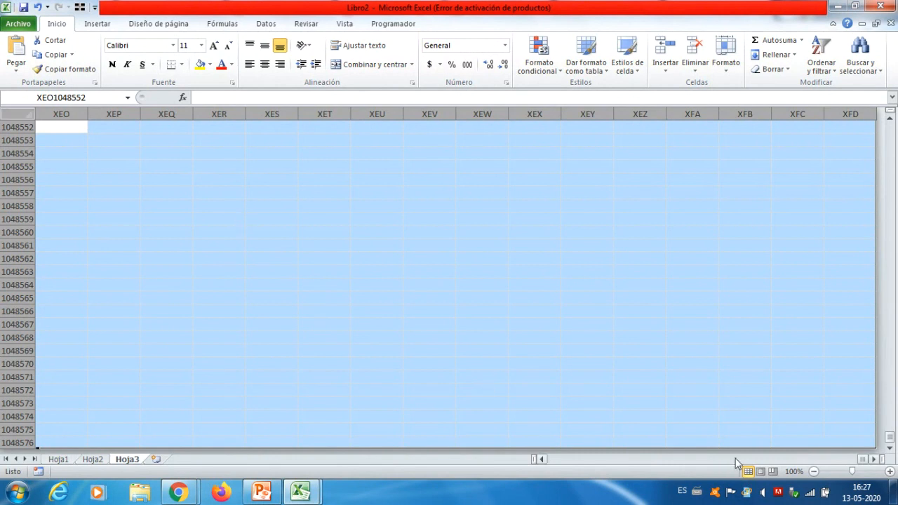
click(830, 439)
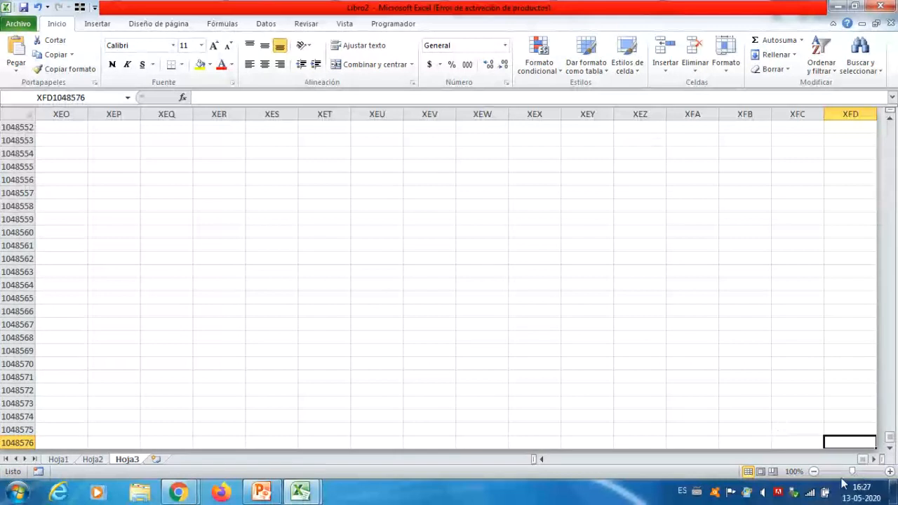
Step: Select cells VMN920855 and VMN920860, back from the end of the sheet
drag(862, 460, 843, 460)
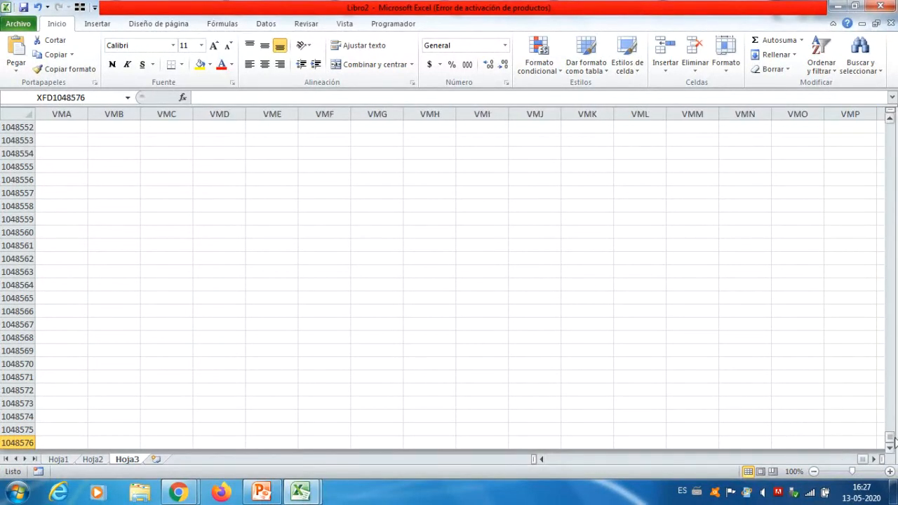
drag(894, 440, 889, 436)
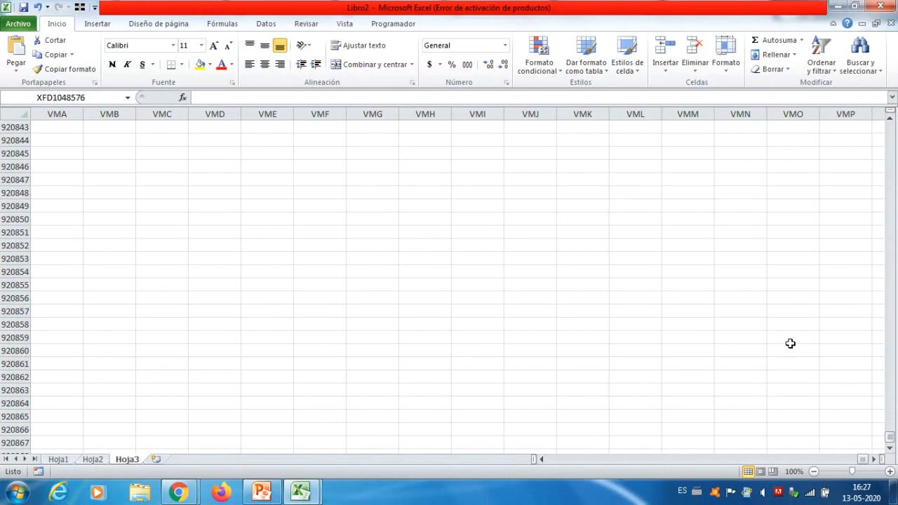
click(746, 285)
click(732, 347)
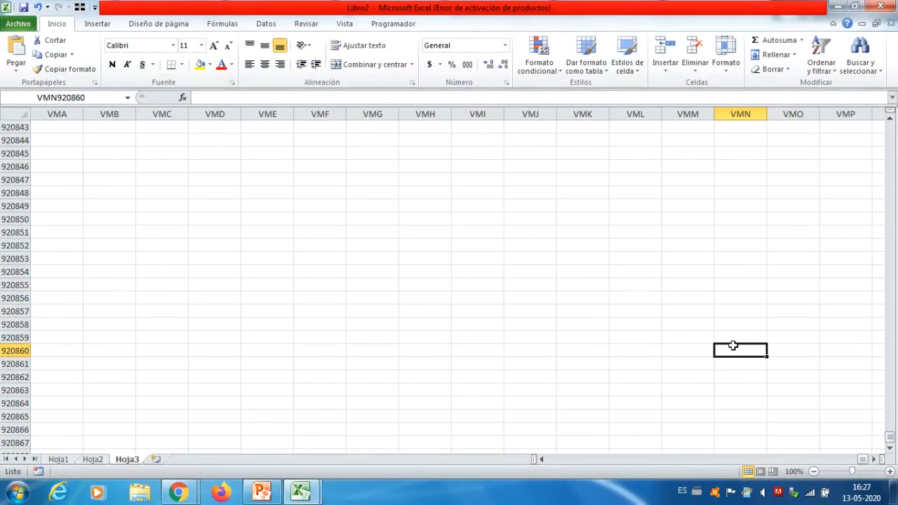
Step: Return directly to cell A1 by entering its reference, and select cell A5
click(102, 96)
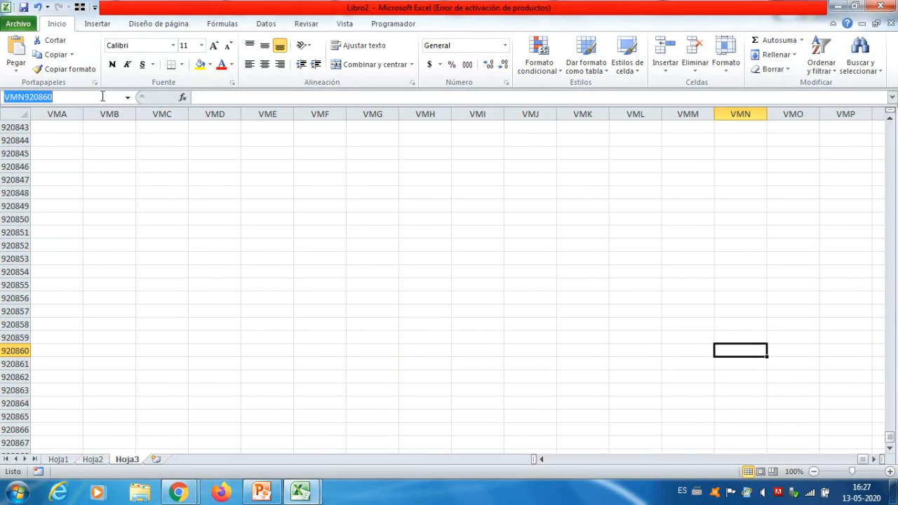
text(a1)
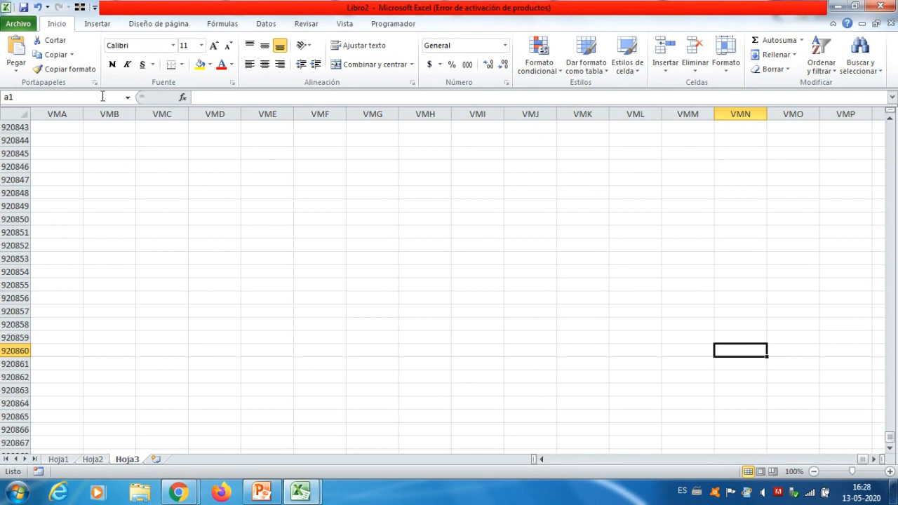
key(Return)
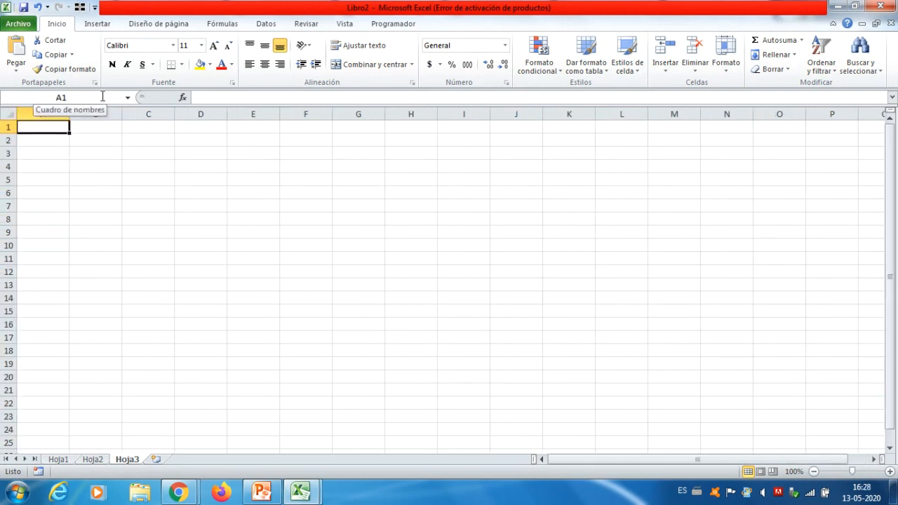
click(67, 178)
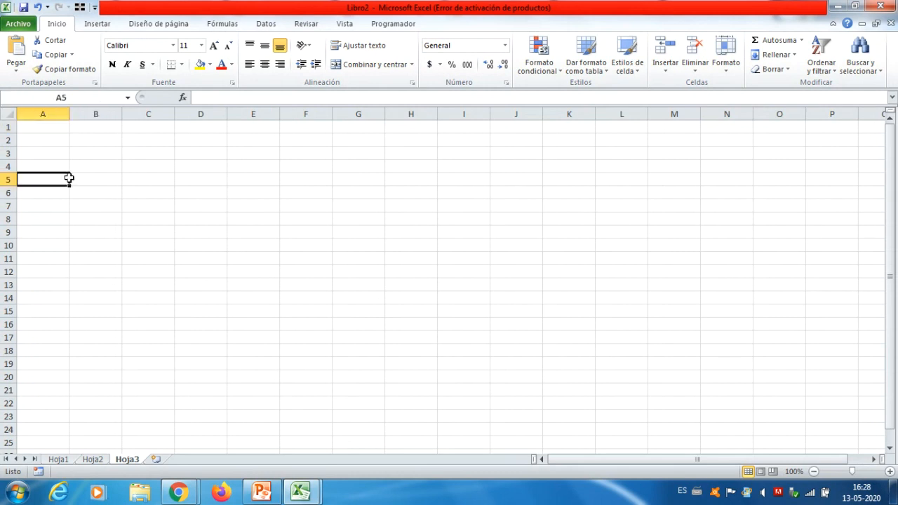
Step: Jump to cells G6 and E4 by entering their references
click(75, 96)
text(g6)
key(Return)
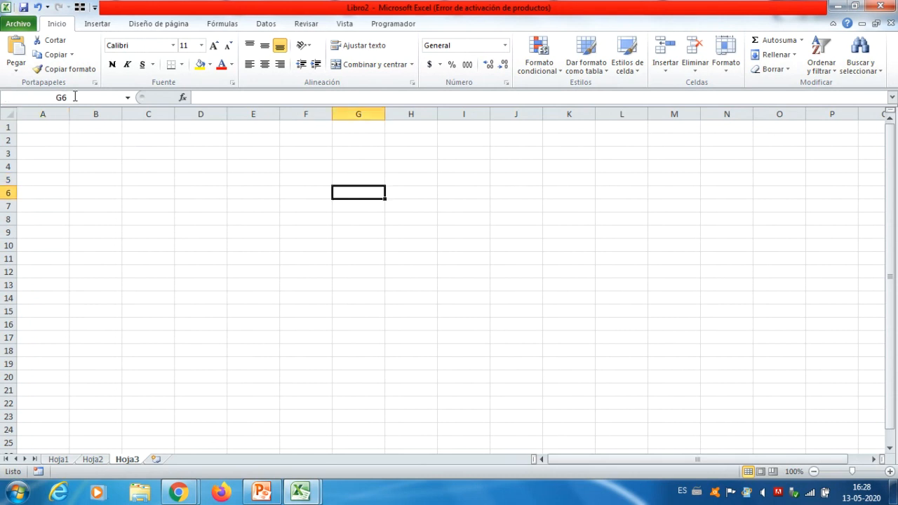
click(77, 96)
text(e4)
key(Return)
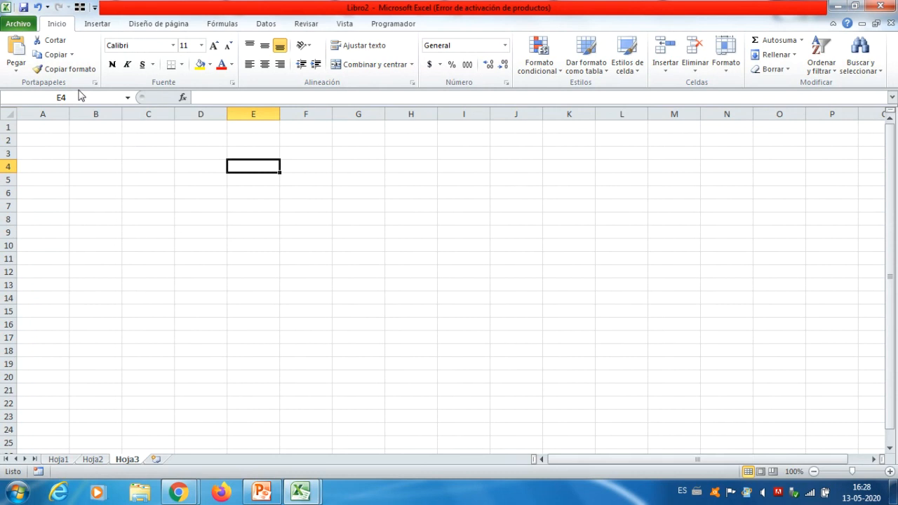
Step: Jump to cells H9 and C25 by entering their references
click(79, 95)
text(h9)
key(Return)
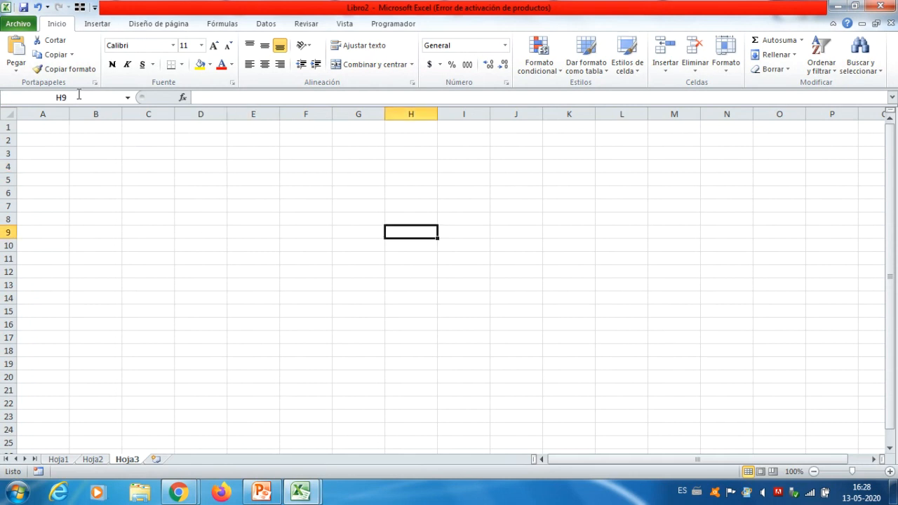
click(67, 95)
text(c25)
key(Return)
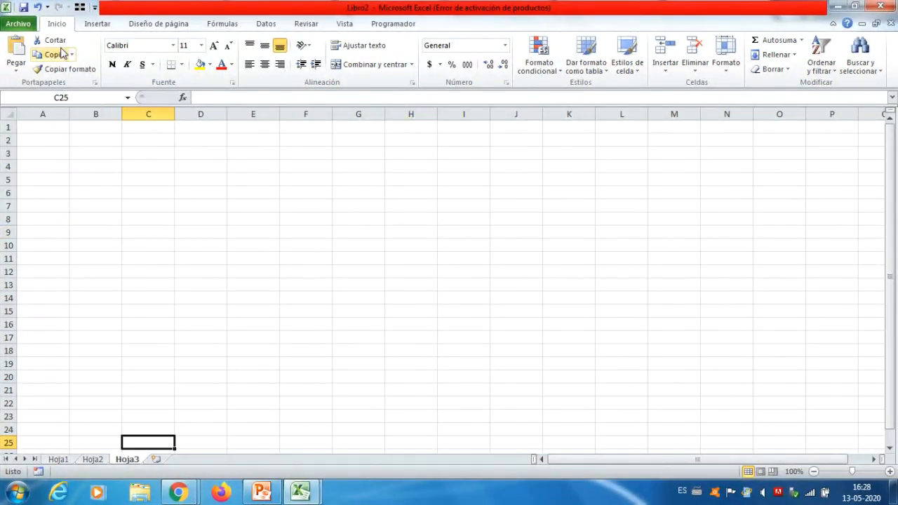
Step: Select cell A1 and enlarge the worksheet zoom to 150%
click(63, 132)
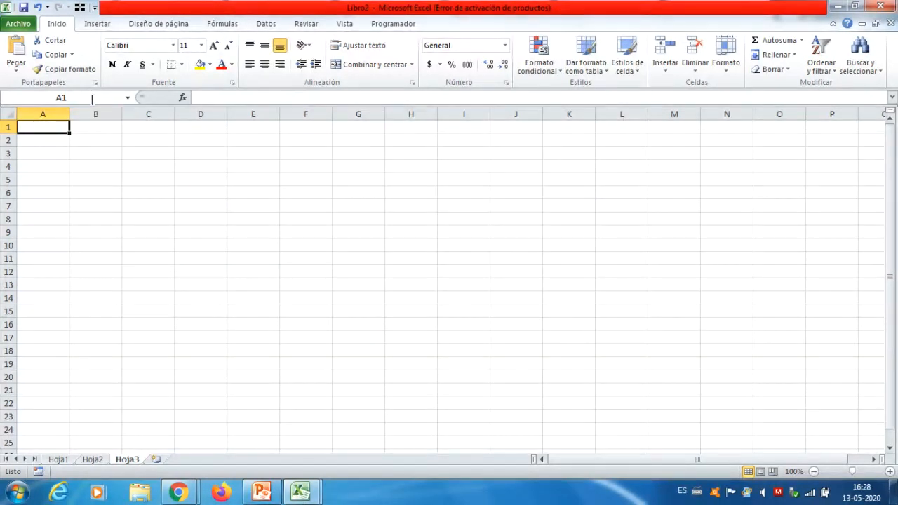
click(90, 138)
click(46, 128)
click(890, 471)
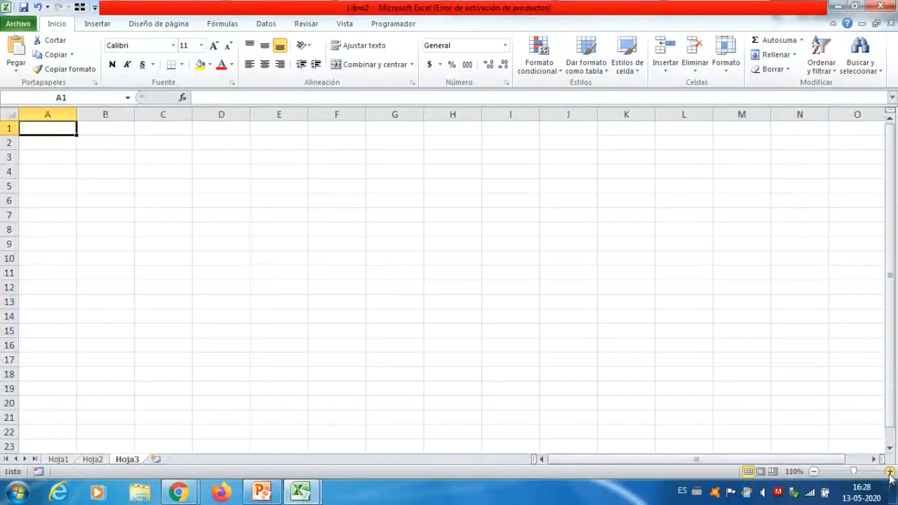
click(889, 471)
click(889, 472)
click(889, 471)
click(889, 471)
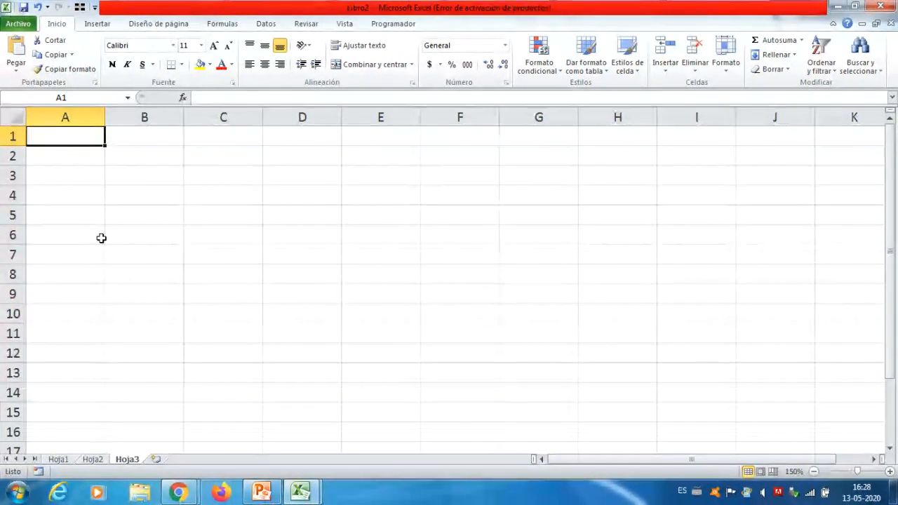
Step: Enter the number 2 in cell A1 and check the cell's content against the empty cell A2
text(1)
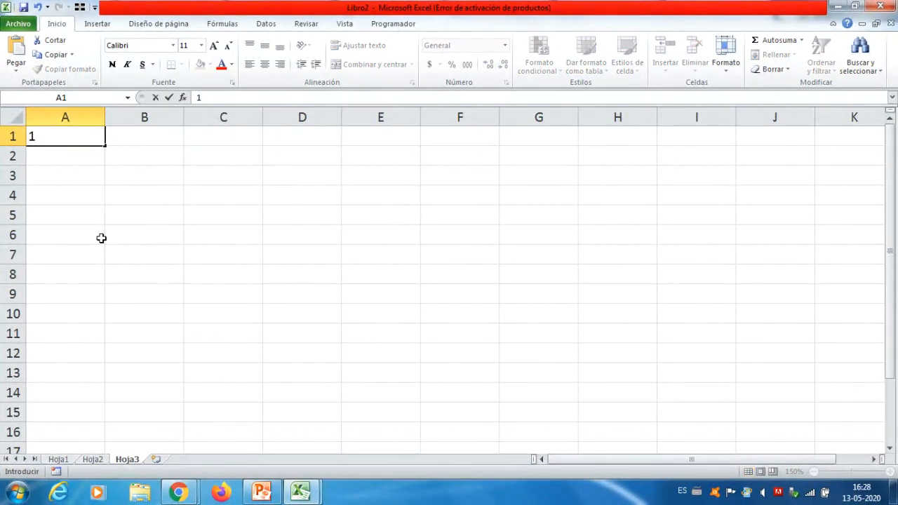
key(BackSpace)
text(2)
key(Return)
key(Return)
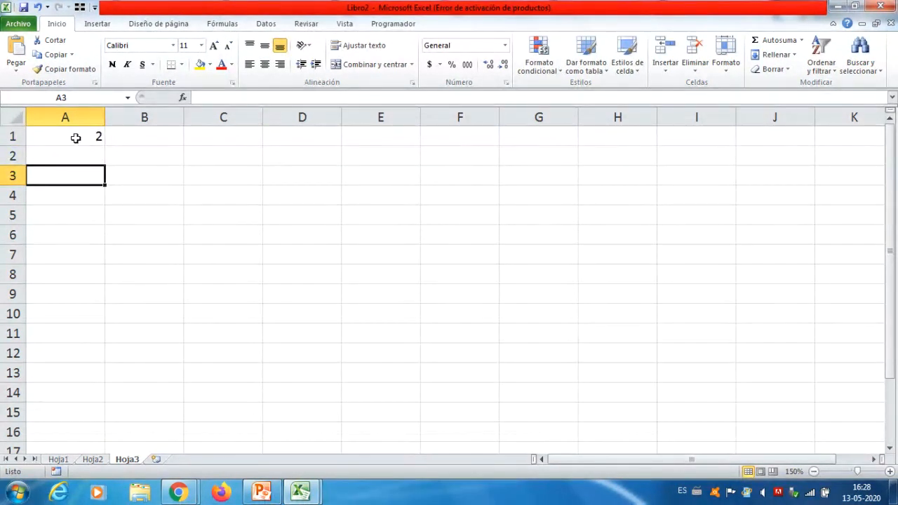
click(74, 136)
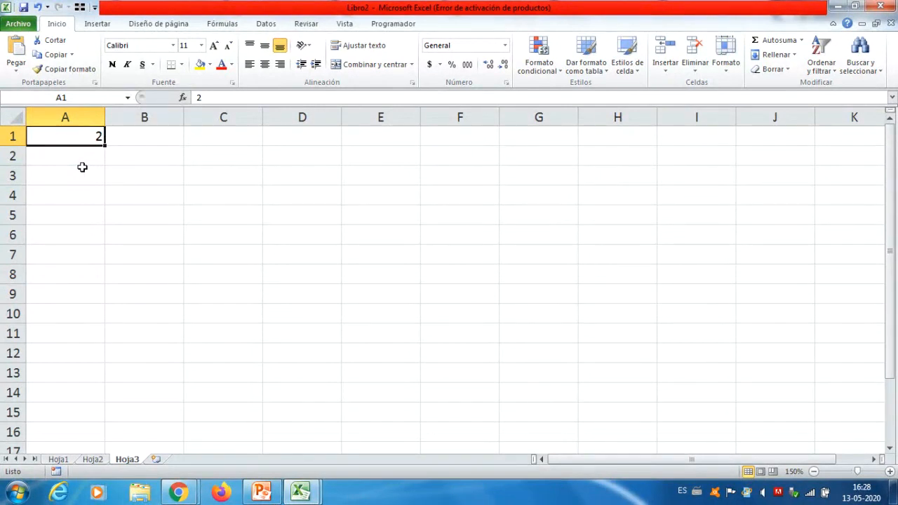
click(77, 156)
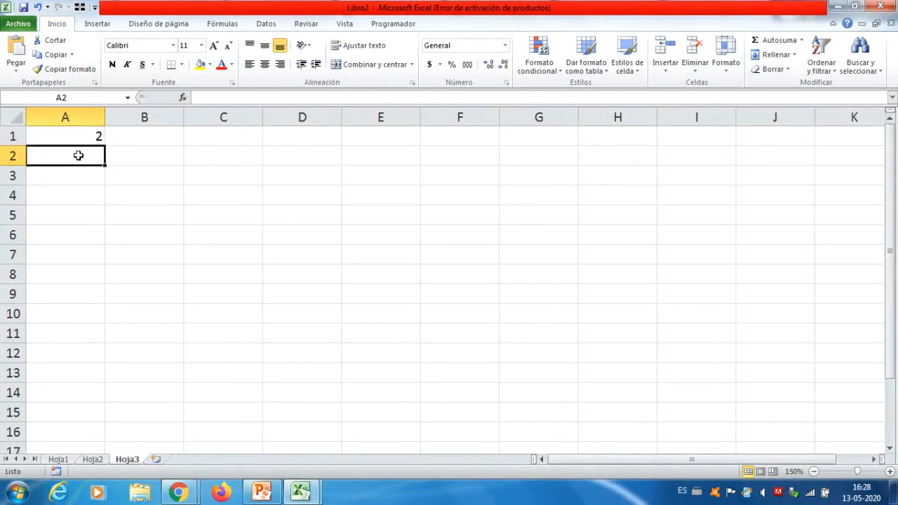
Step: Overwrite cell A1 with 3, and delete the cell's content
click(82, 137)
text(3)
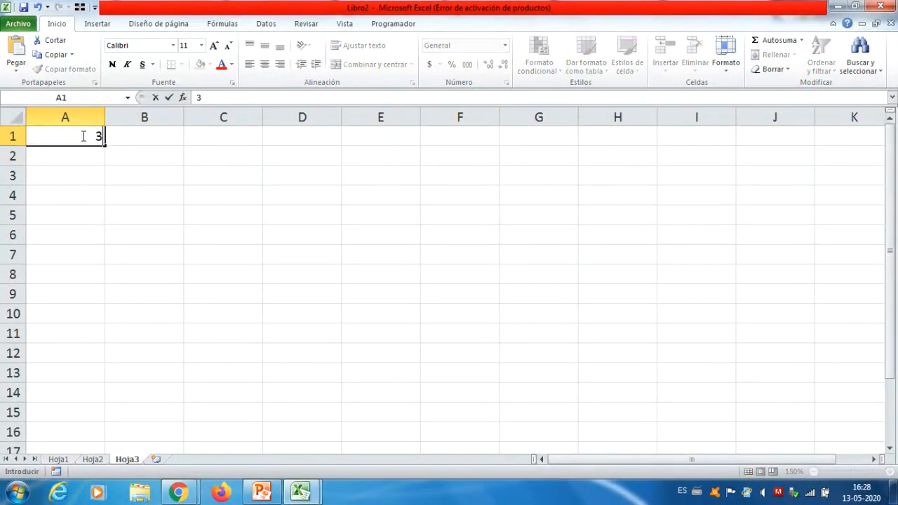
key(Return)
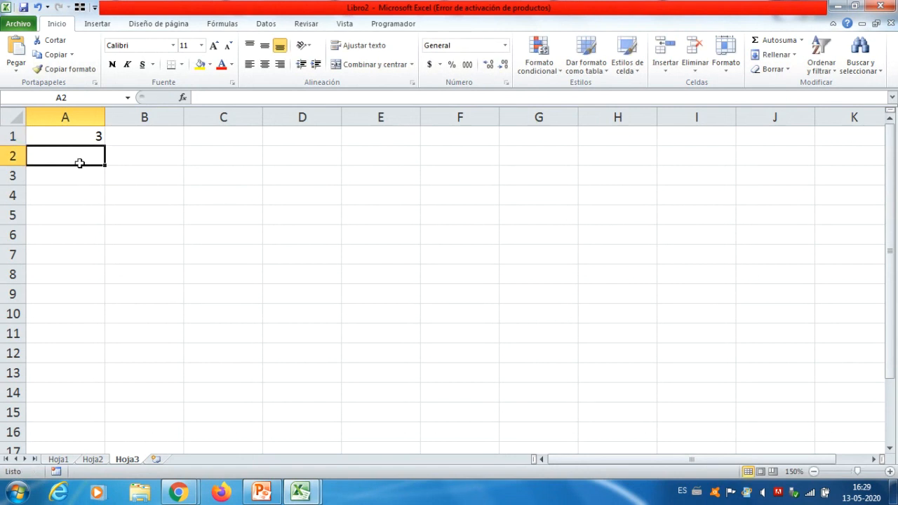
click(91, 182)
click(90, 135)
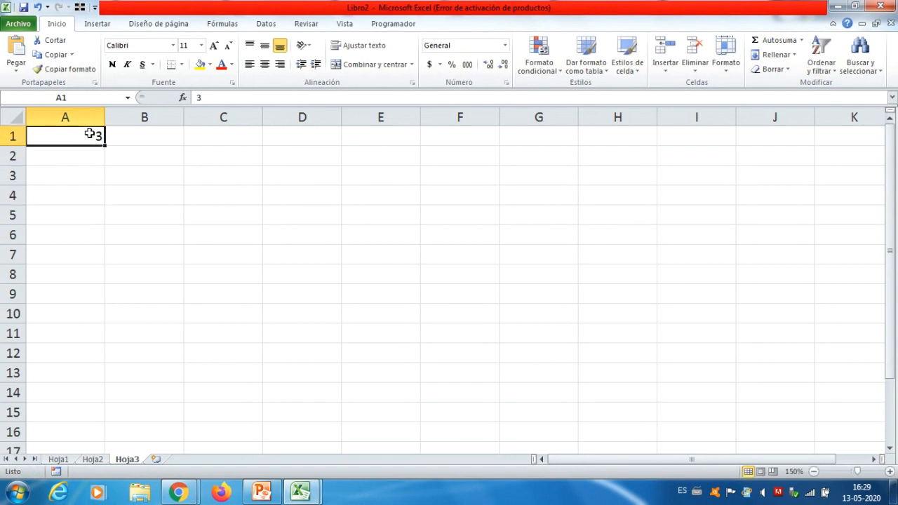
key(Delete)
click(88, 184)
Step: Enter the number 2 in cell A1 and the letter w in cell A2
click(78, 135)
text(2)
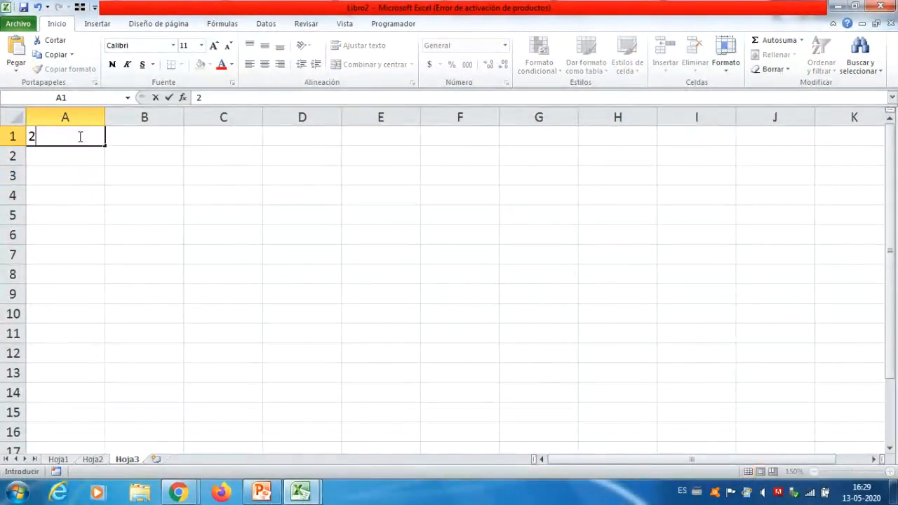
key(Return)
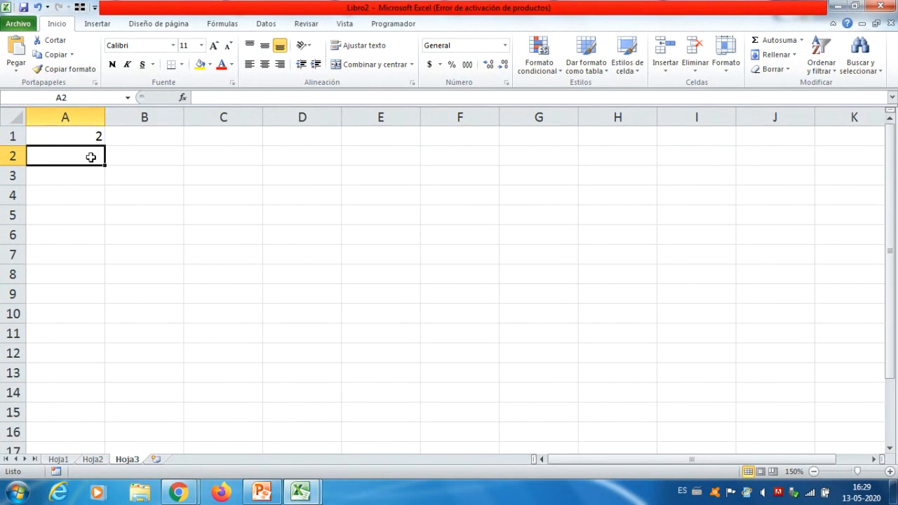
text(w)
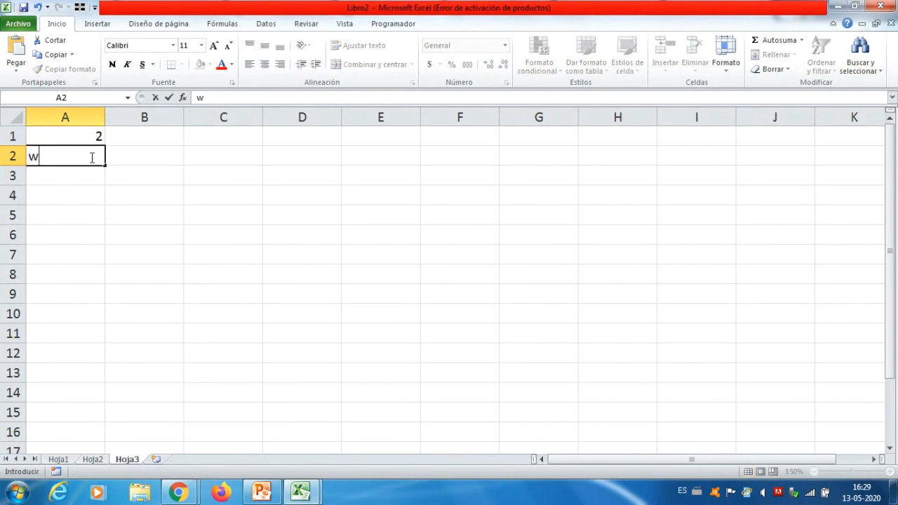
key(Return)
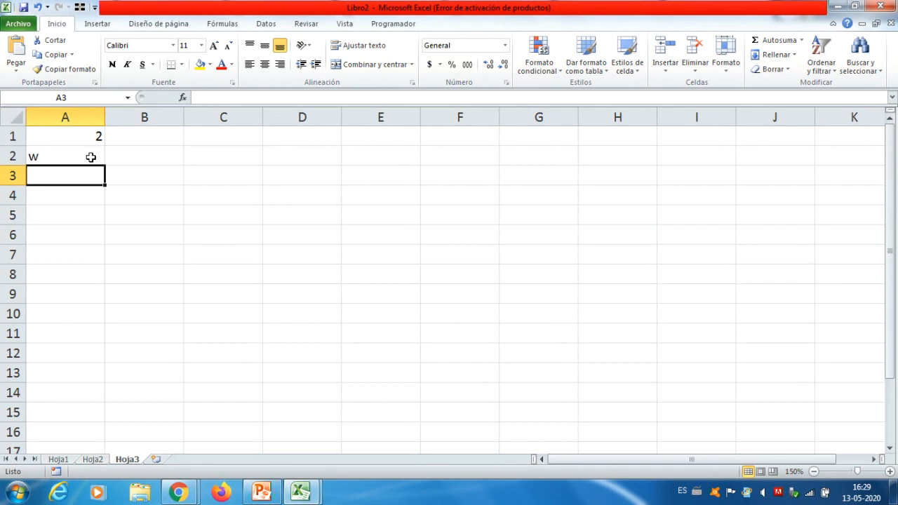
Step: Enter the text "semana 2" in cell A3 and widen column A slightly
text(semana)
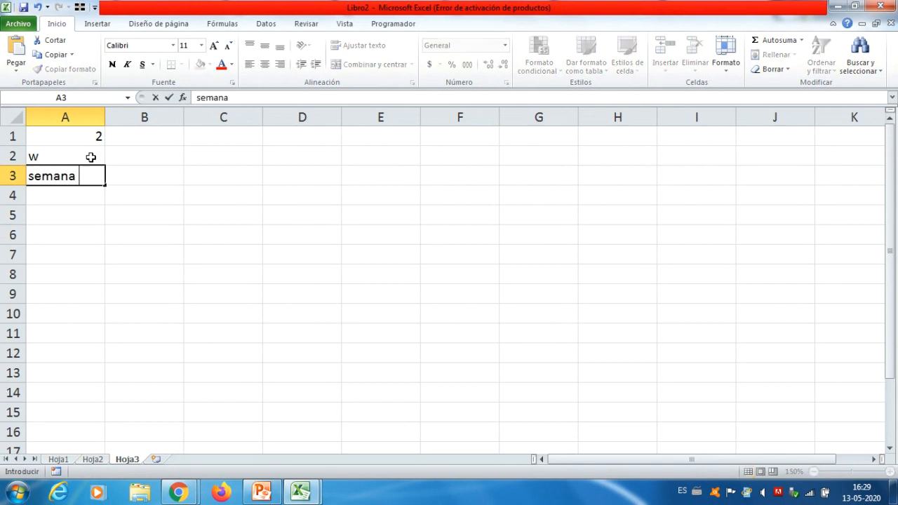
text( 2)
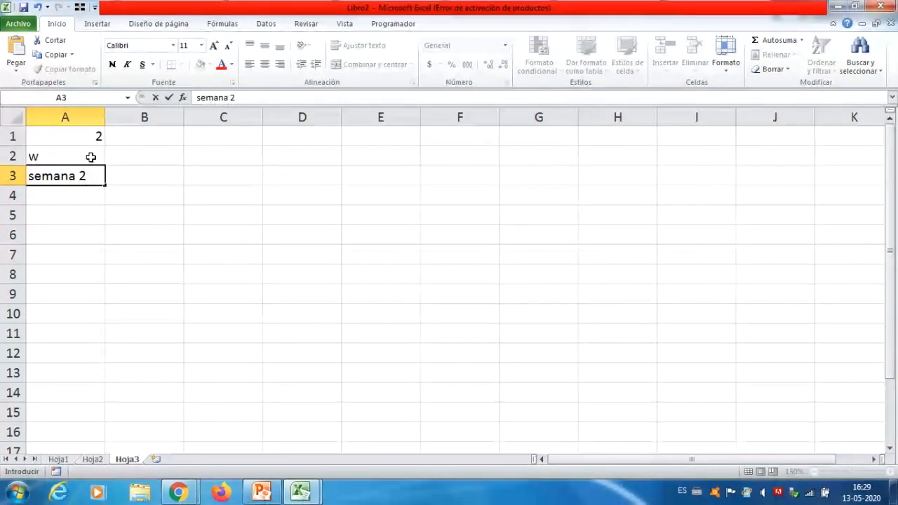
key(Return)
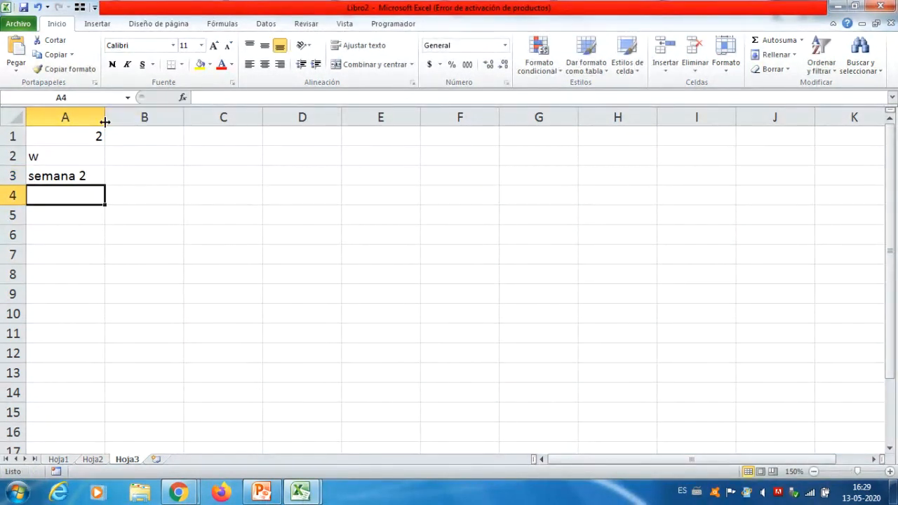
mouse_move(101, 116)
mouse_down()
mouse_move(201, 116)
mouse_move(112, 127)
mouse_up()
Step: Highlight the number 2 inside the text of cell A3, and leave the cell unedited
click(103, 176)
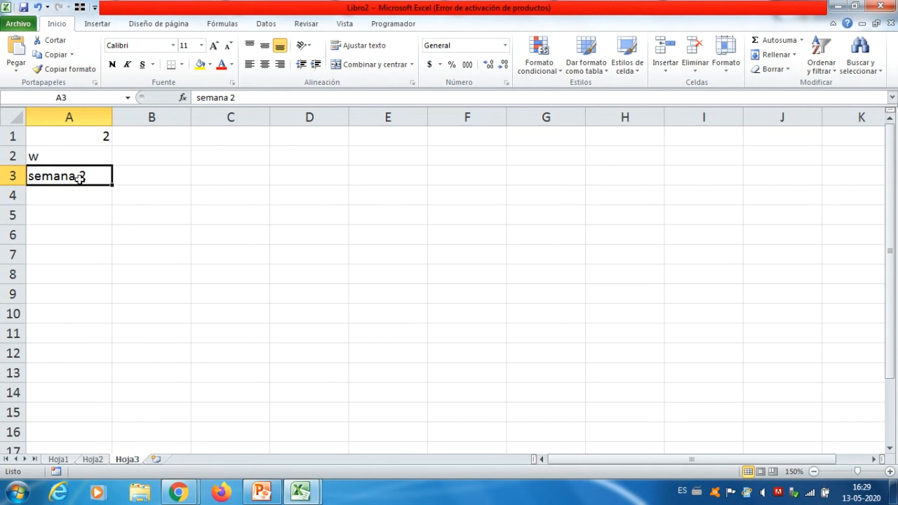
double_click(79, 176)
drag(78, 176, 88, 176)
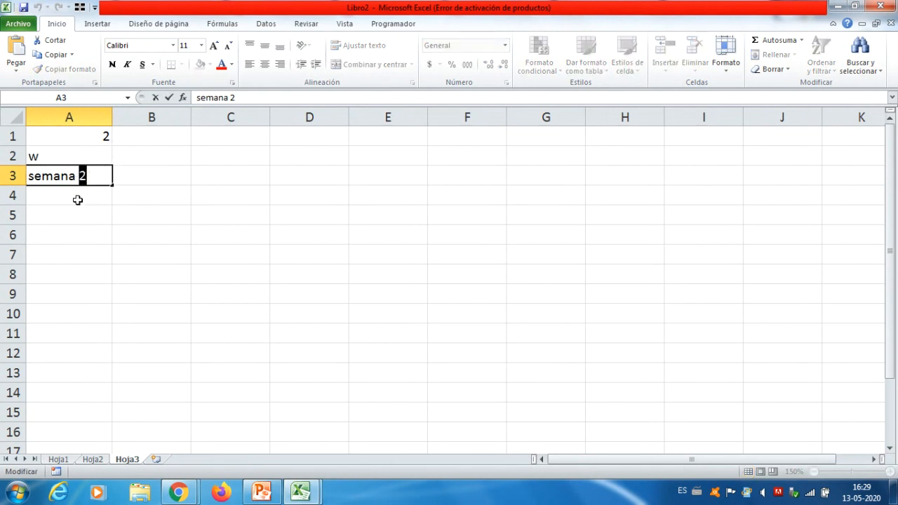
click(77, 199)
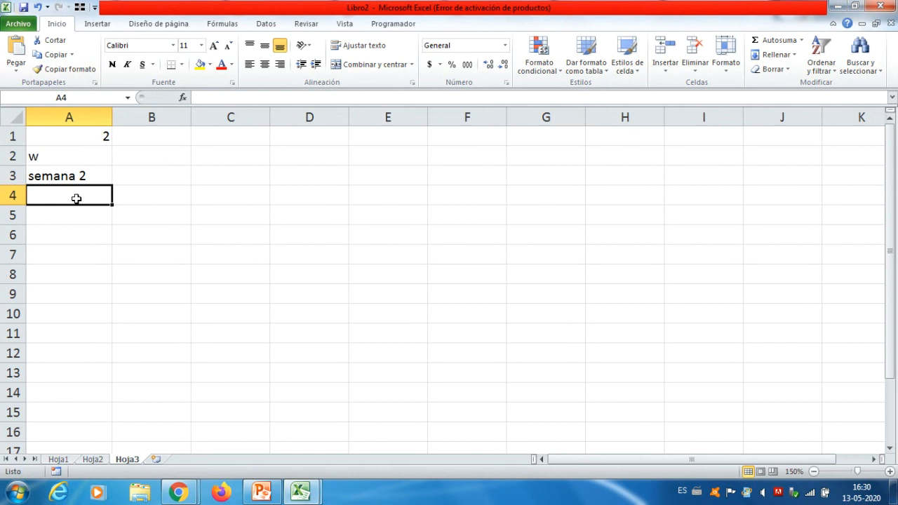
Step: Enter 2.2 in cell A4 and 2,2 in cell A5 to compare decimal separators
text(2.2)
key(Return)
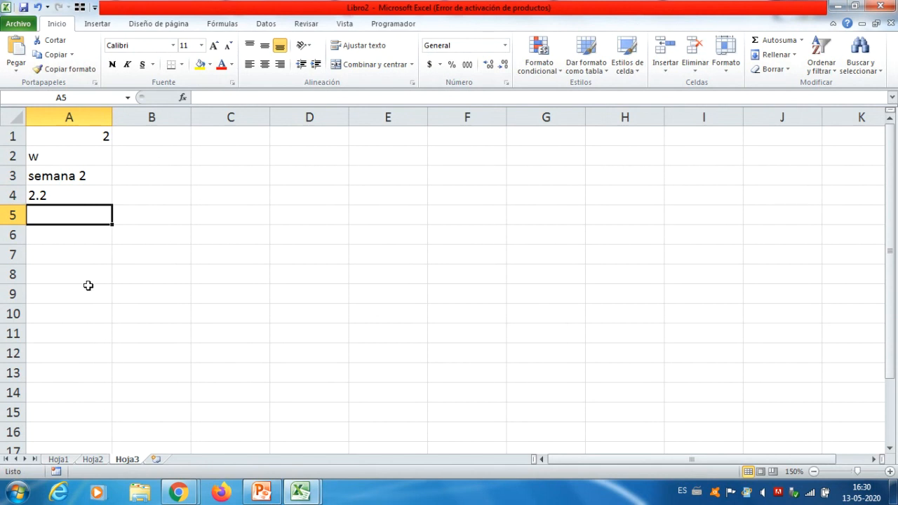
text(2,2)
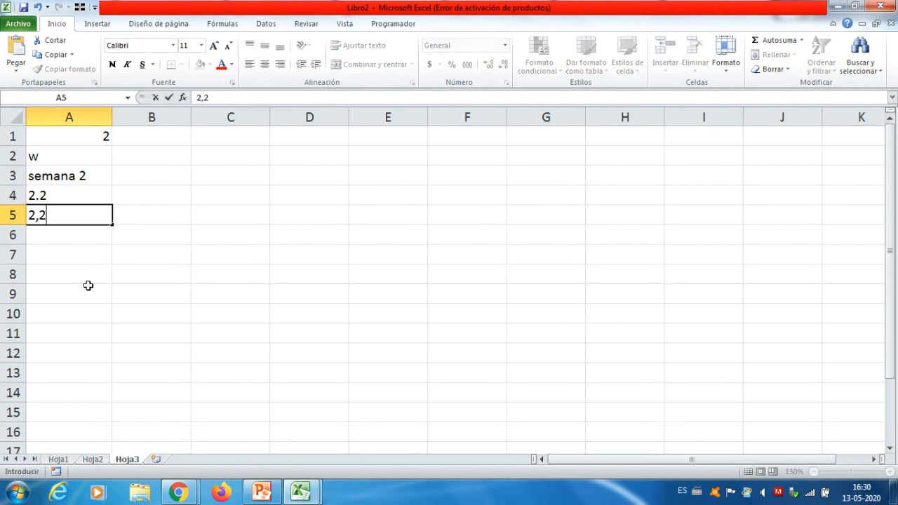
key(Return)
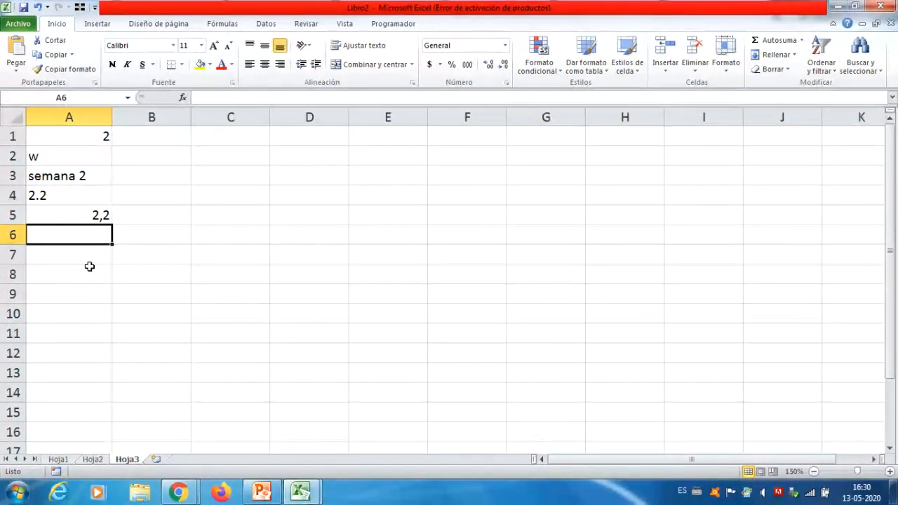
Step: Enter 125.000 in cell A6 and compare its stored content with that of cell A4
text(125)
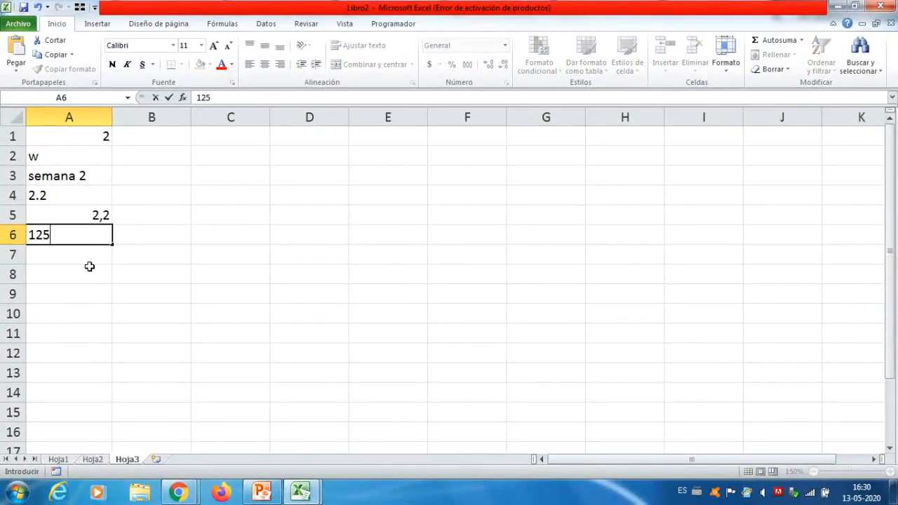
text(.000)
key(Return)
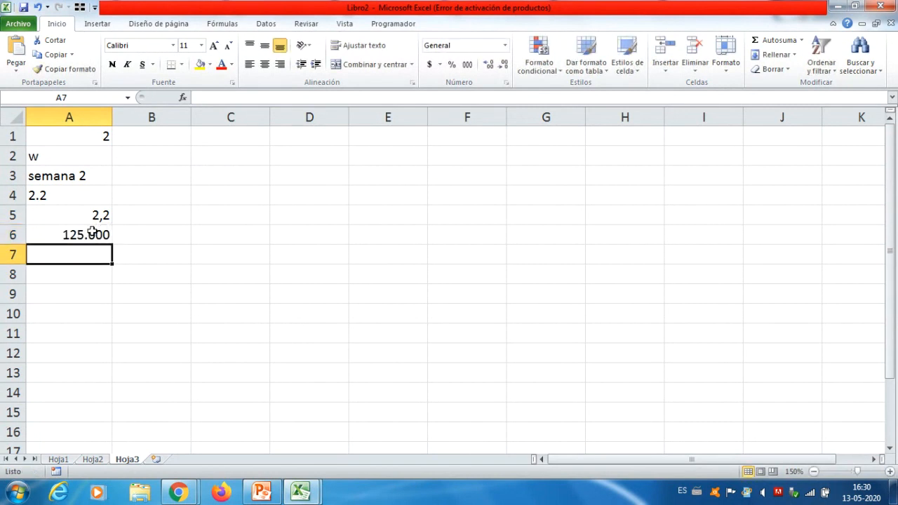
click(90, 232)
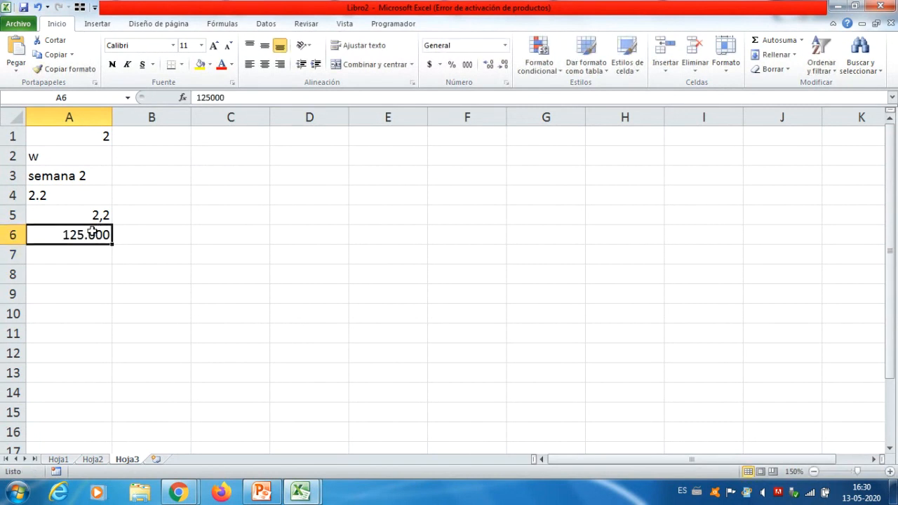
click(45, 198)
click(84, 235)
click(68, 261)
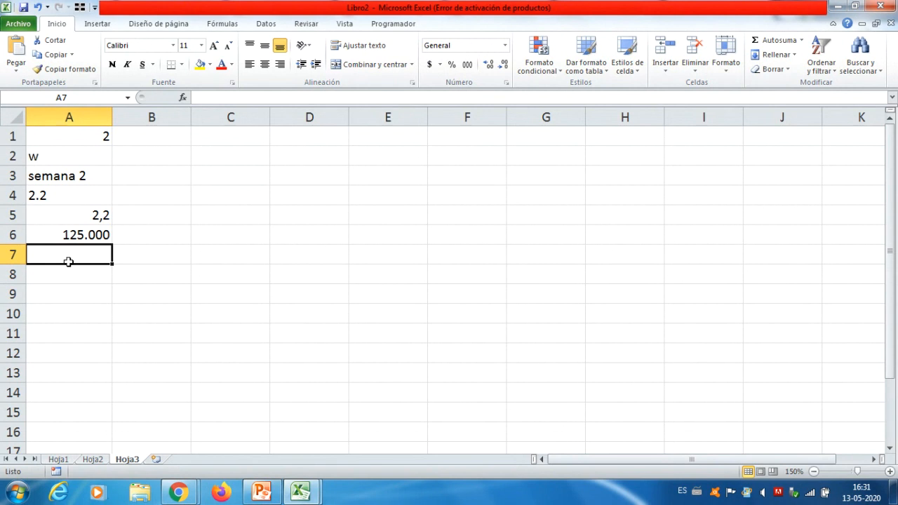
Step: Enter the number 125000 in cell A7, without a thousands separator
text(12500)
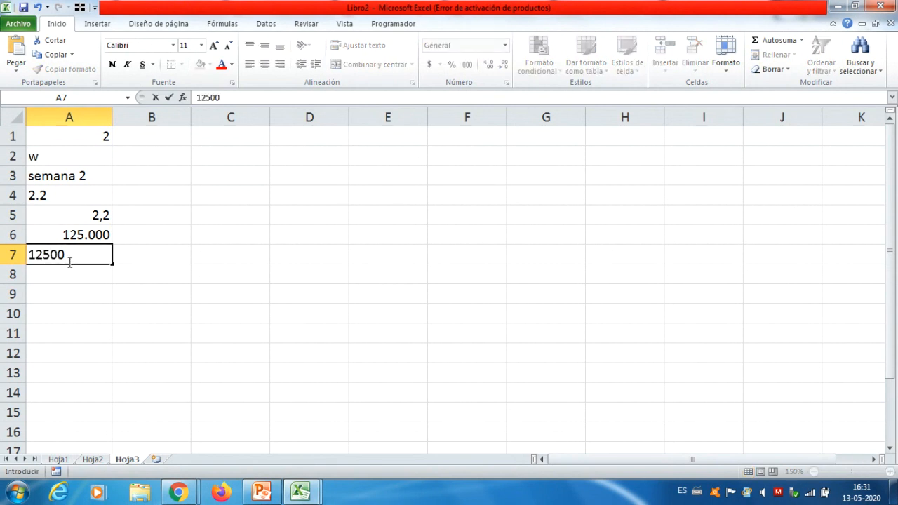
key(Return)
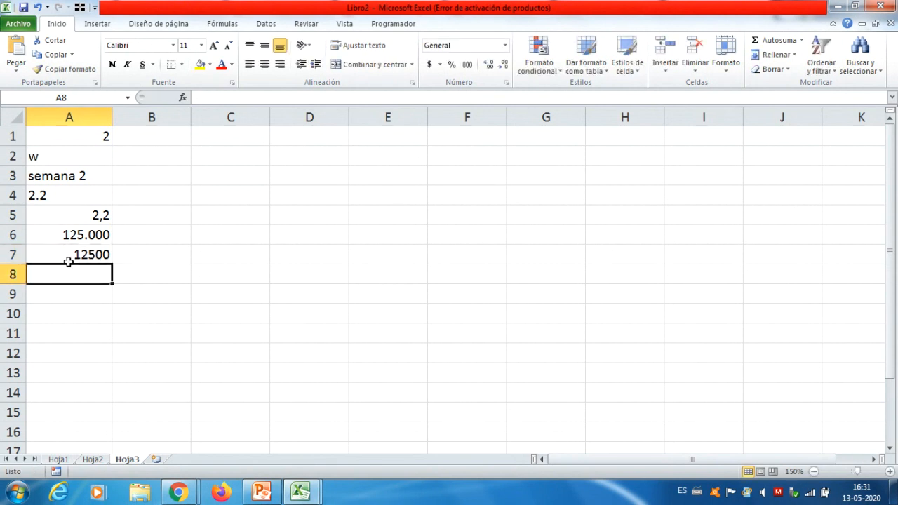
click(77, 257)
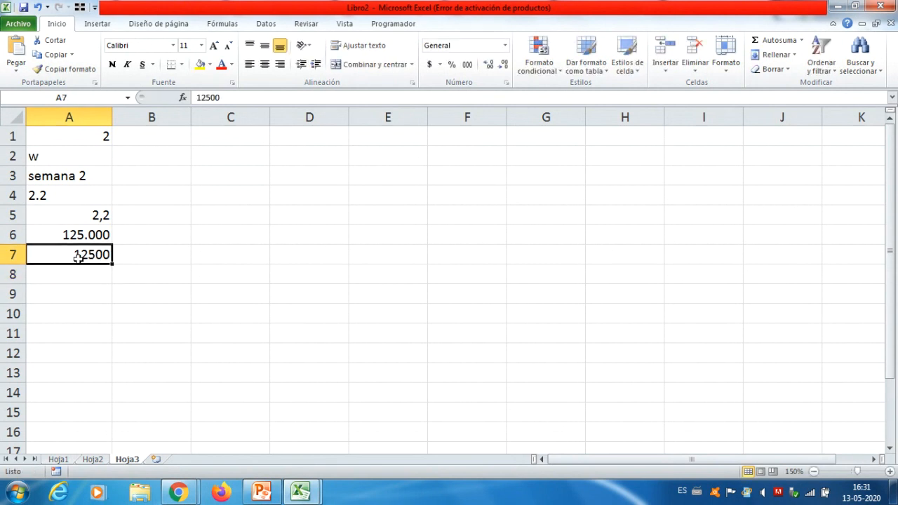
click(228, 97)
text(0)
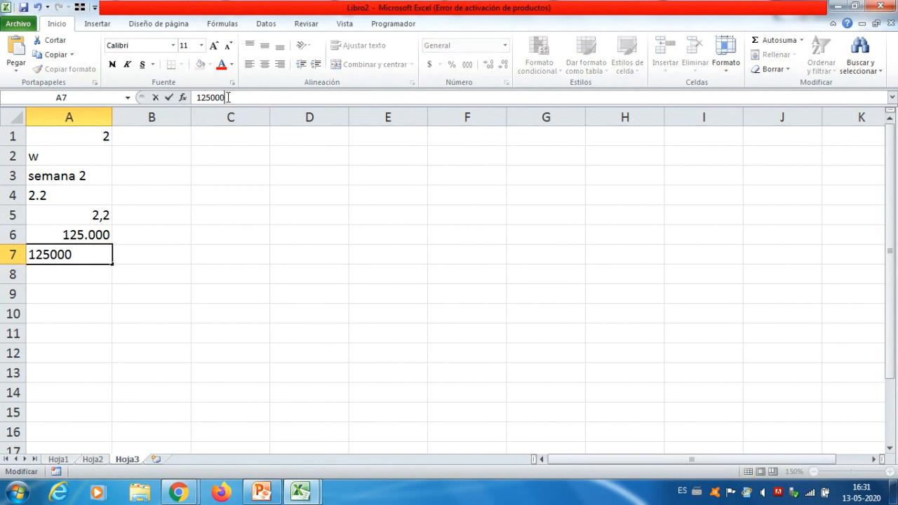
key(Return)
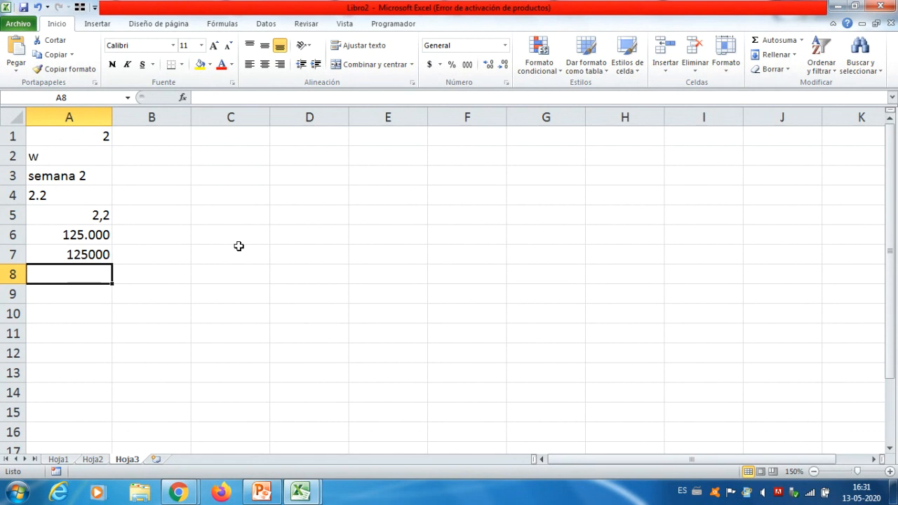
Step: Apply the thousands separator format to cell A7 and widen column A to about twice its width
click(87, 256)
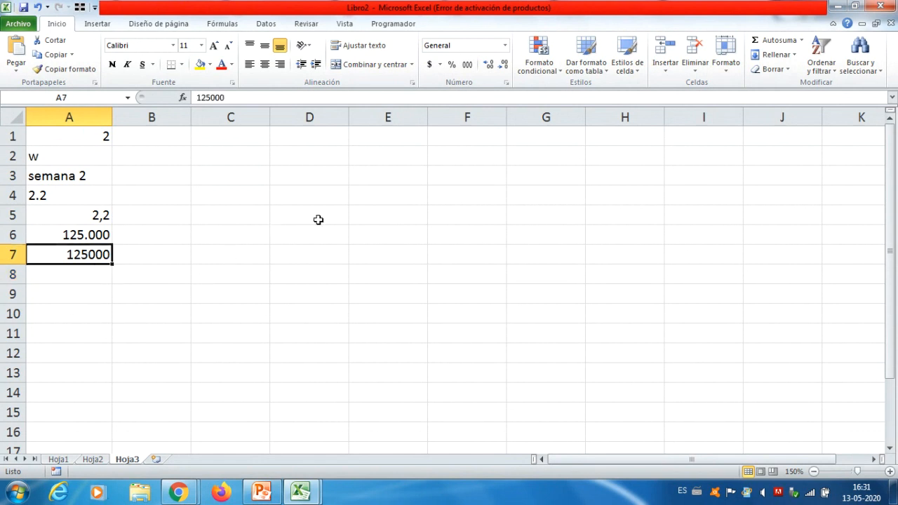
click(467, 69)
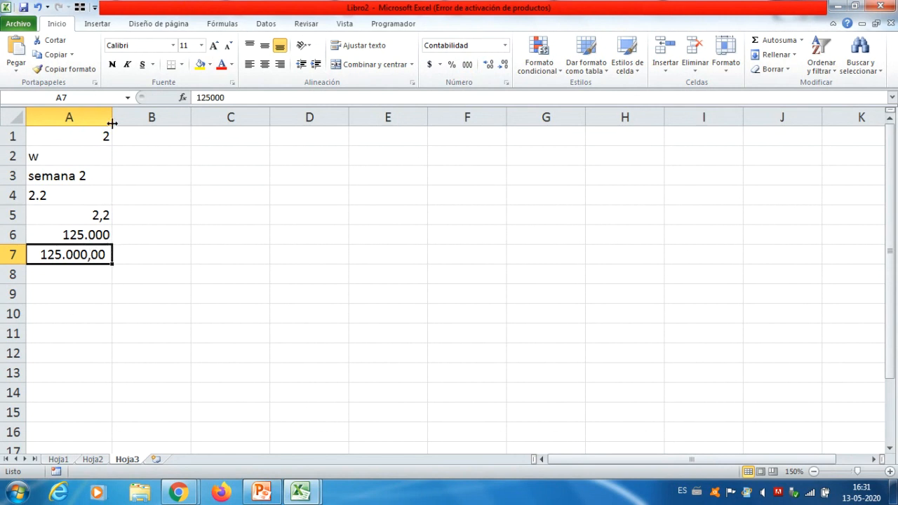
drag(112, 117, 171, 117)
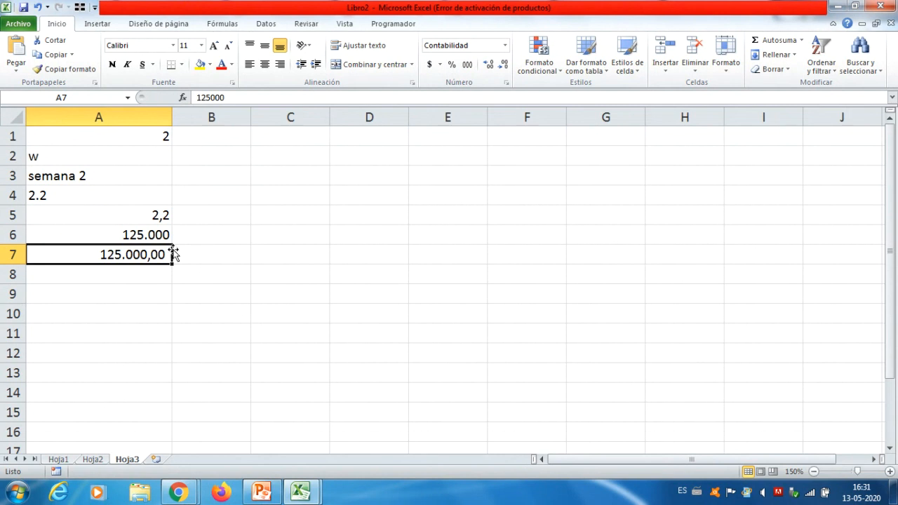
click(354, 213)
Step: Add five more decimal places to the number shown in cell A7
click(140, 258)
click(487, 66)
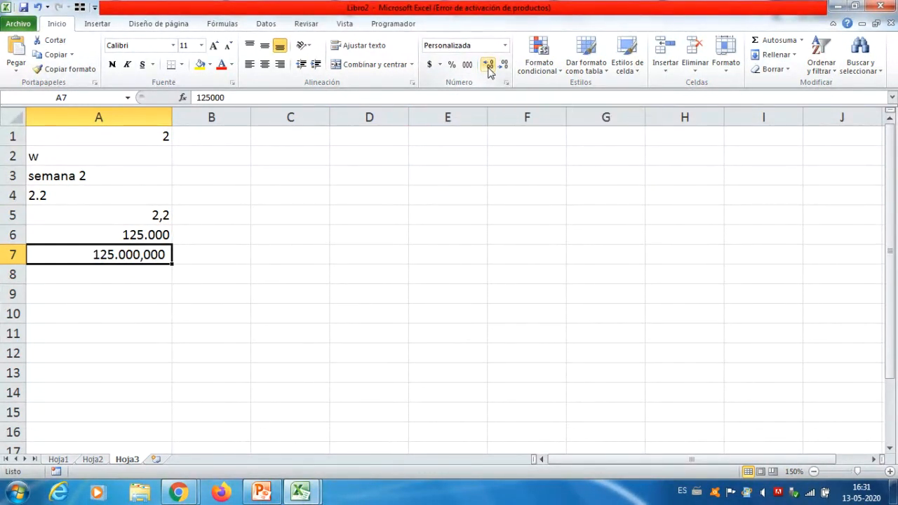
click(487, 66)
click(487, 65)
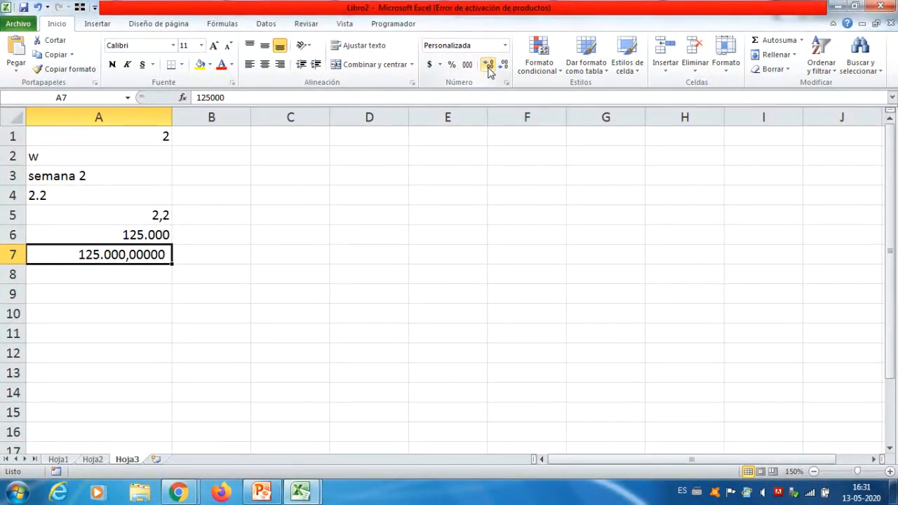
click(488, 67)
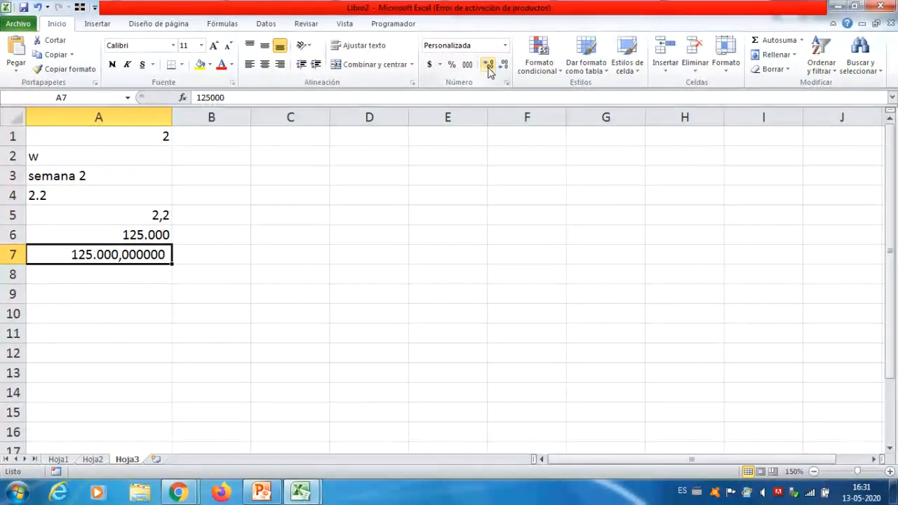
click(488, 67)
Step: Reduce the decimals in cell A7 until the number shows none, as 125.000
click(504, 67)
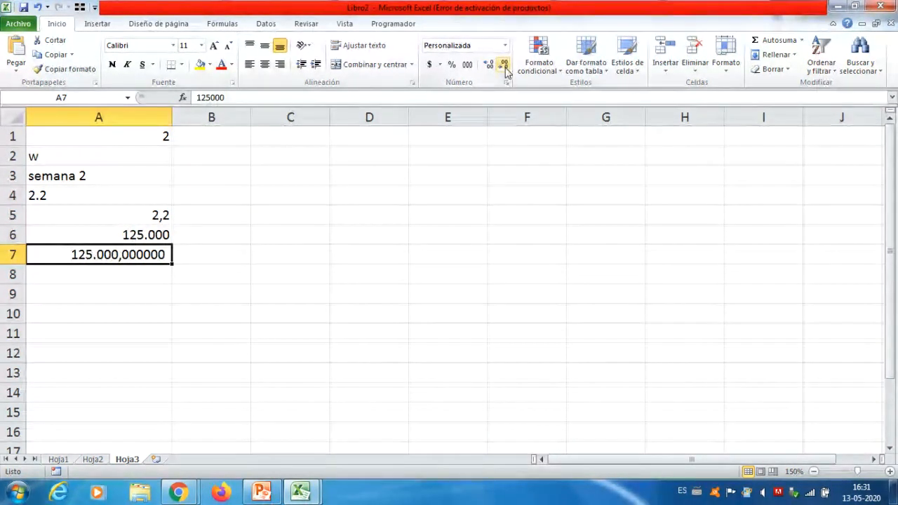
click(504, 67)
click(504, 66)
click(504, 67)
click(505, 67)
click(504, 67)
click(504, 67)
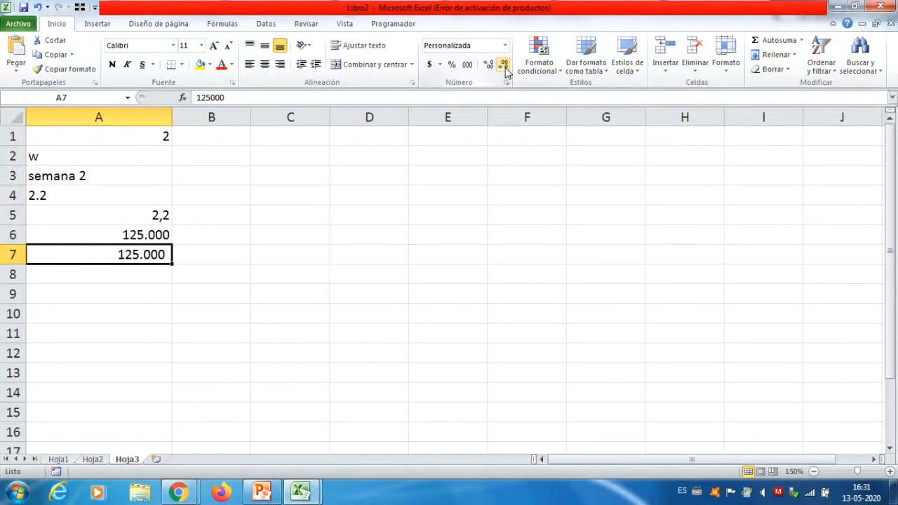
click(220, 315)
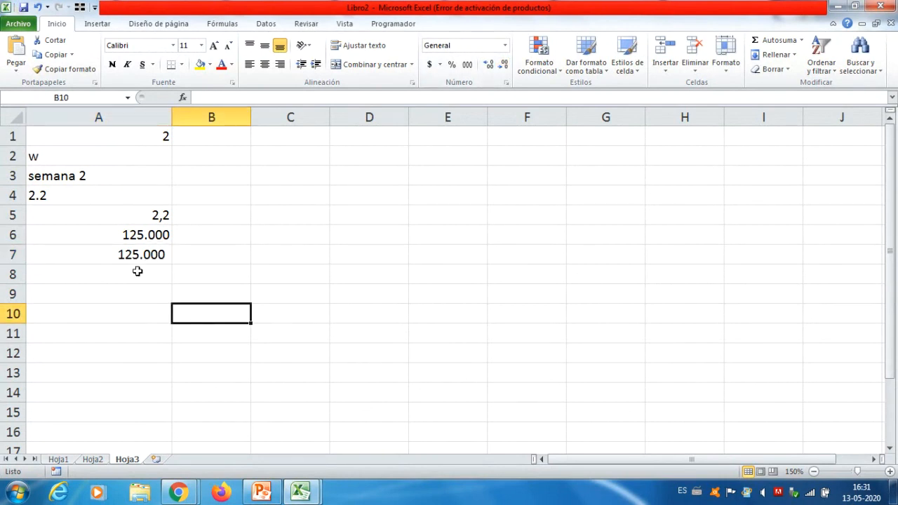
click(138, 271)
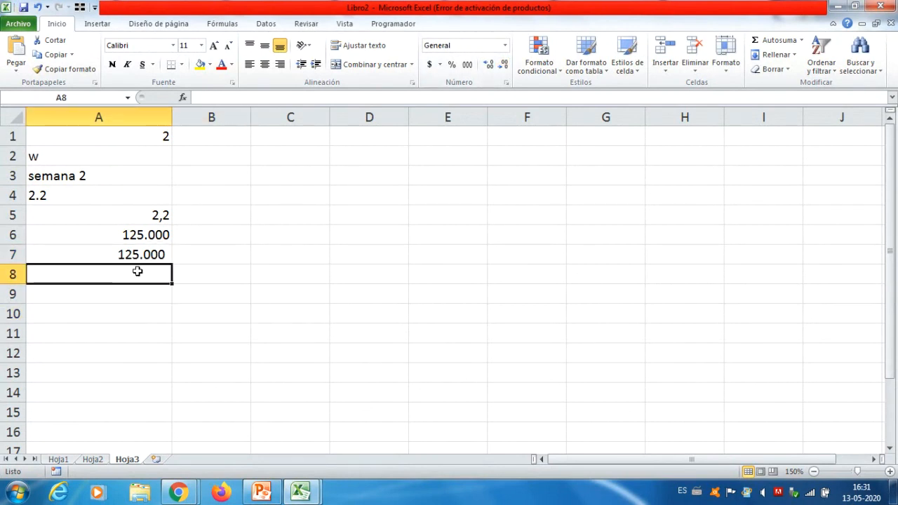
text(23345657)
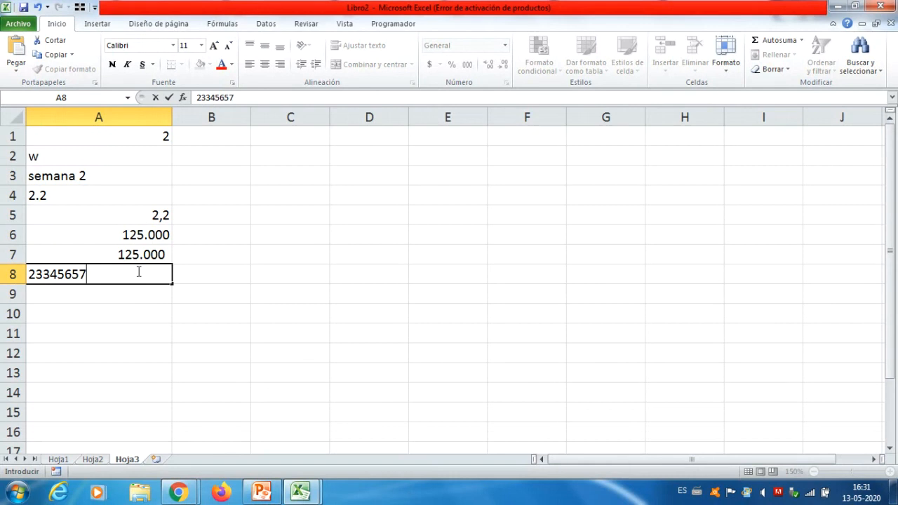
text(66)
key(Return)
Step: Format cell A8 with thousands separators and no decimal places
click(139, 272)
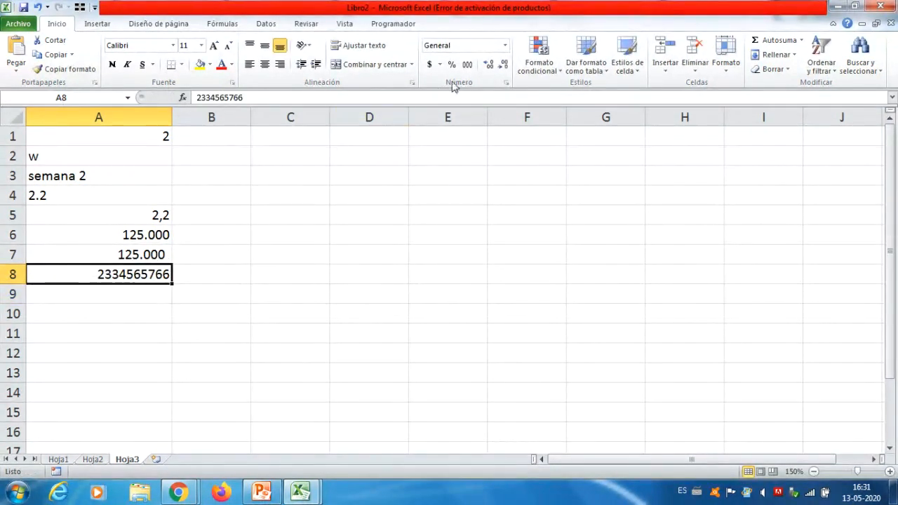
click(466, 63)
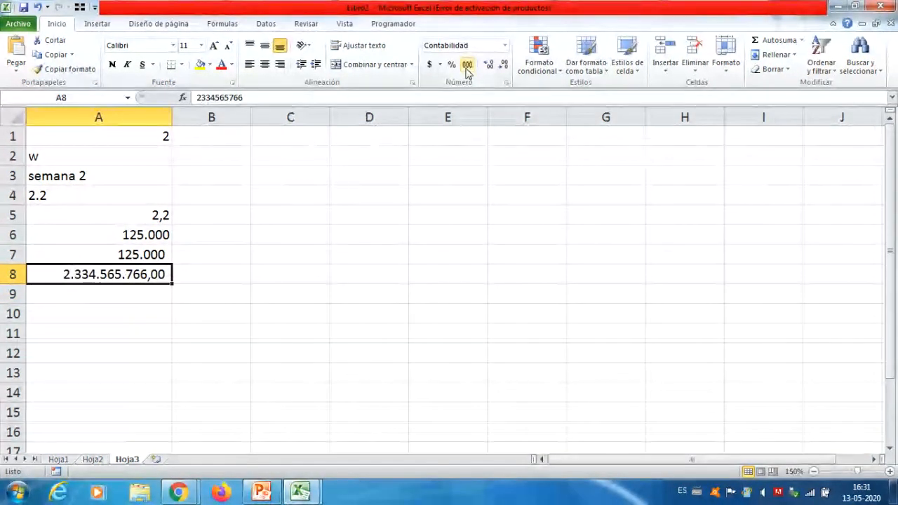
click(502, 68)
click(502, 68)
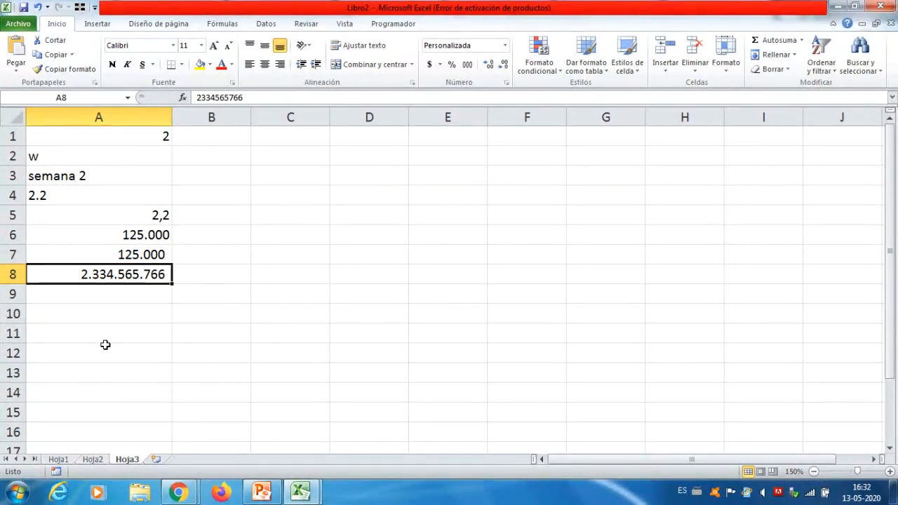
Step: Clear the contents of cells A1 to A12 and narrow column A to about half its width
drag(105, 344, 120, 132)
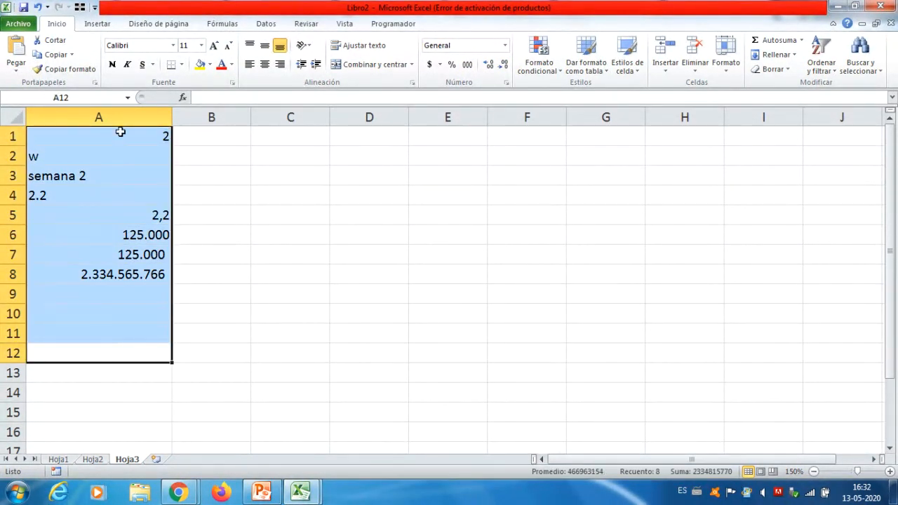
key(Delete)
drag(173, 117, 103, 124)
click(76, 150)
Step: Enter the number 2 in cell A1
click(73, 138)
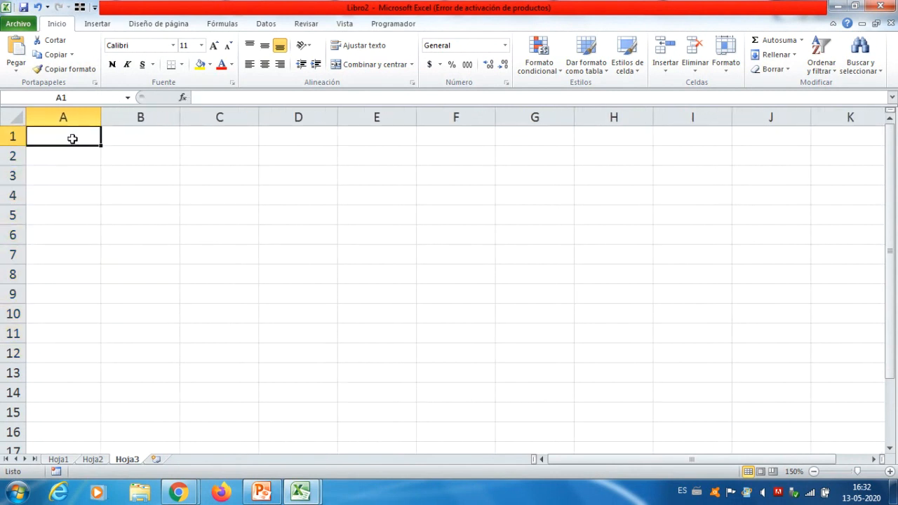
text(2)
key(Return)
click(72, 138)
click(233, 202)
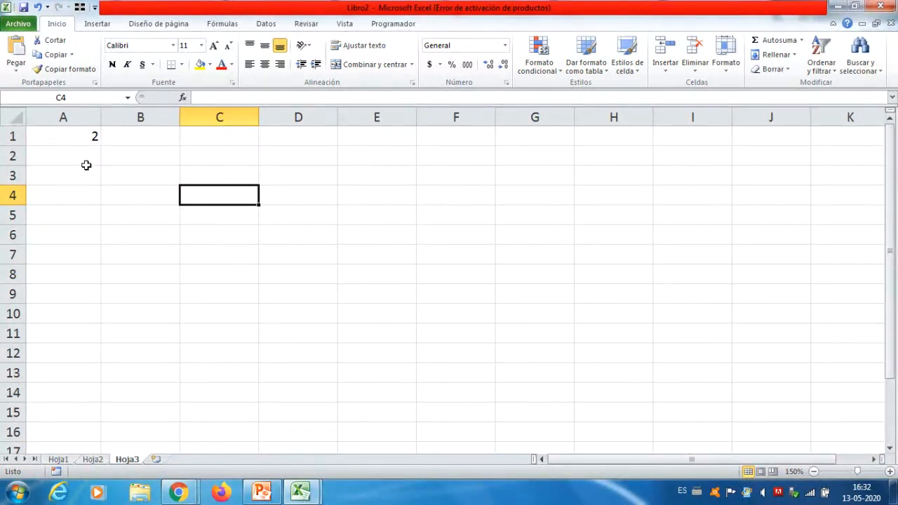
Step: Demonstrate range selection starting at A1, with blocks such as A1:C13, A1:B4, A1:C10 and A1:C9, and end by deselecting
click(69, 133)
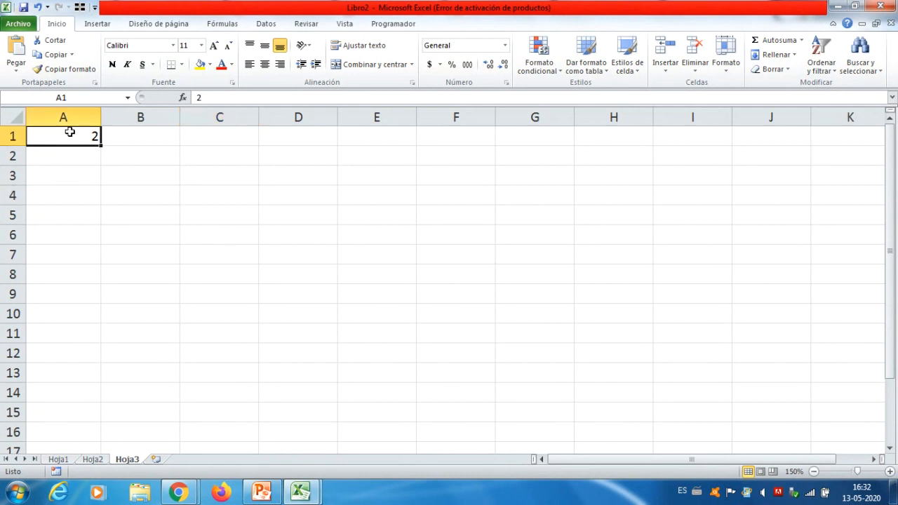
drag(69, 132, 249, 363)
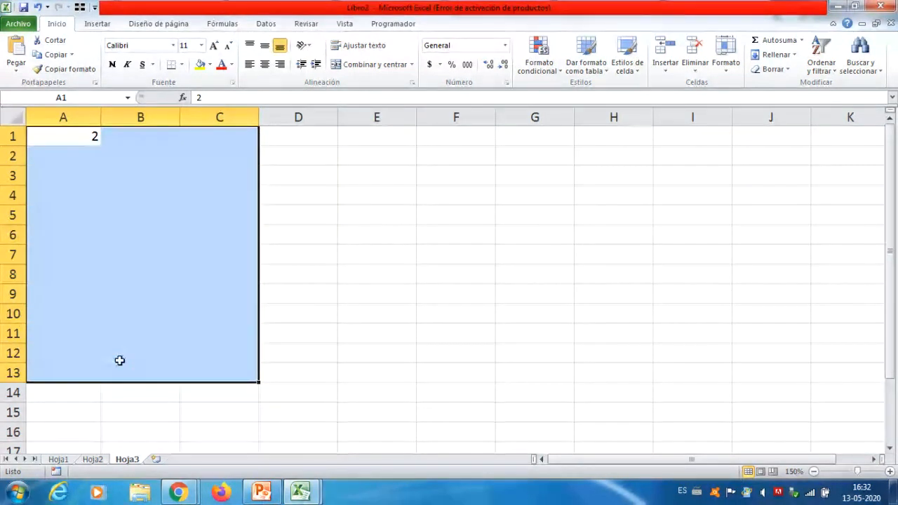
click(373, 305)
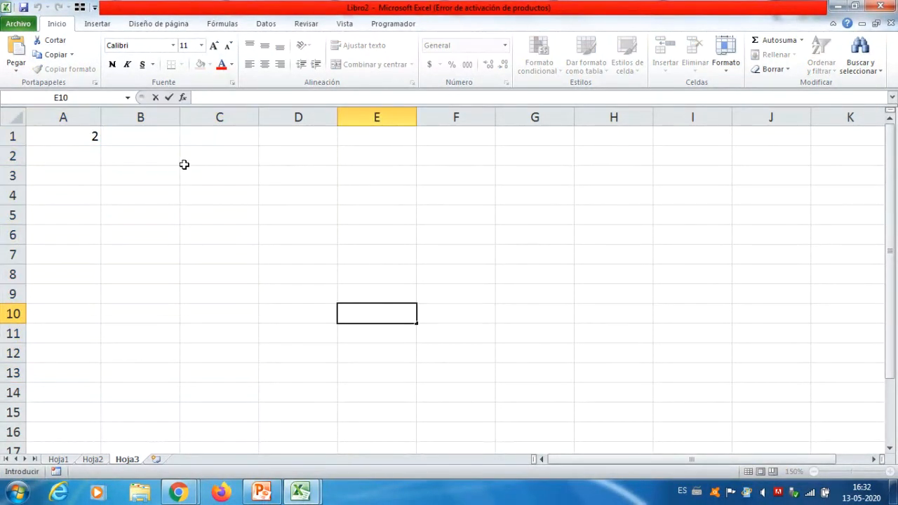
click(83, 133)
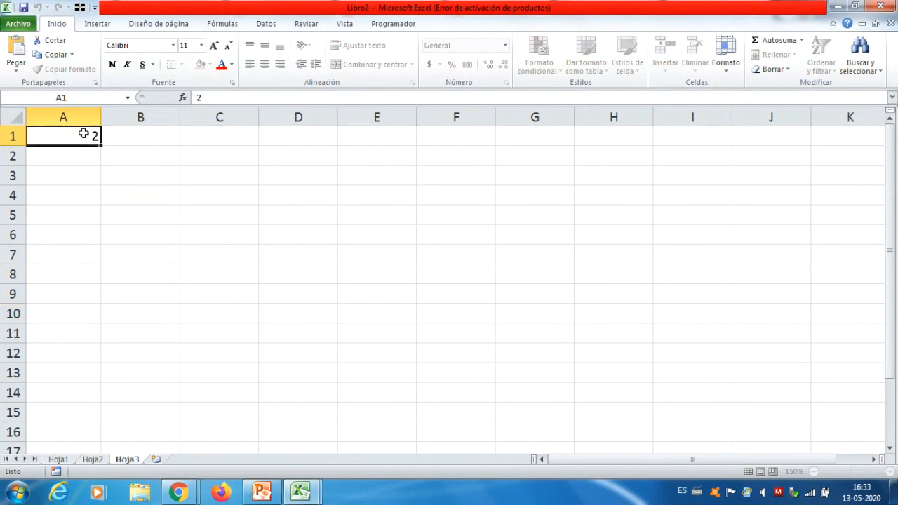
drag(83, 136, 136, 188)
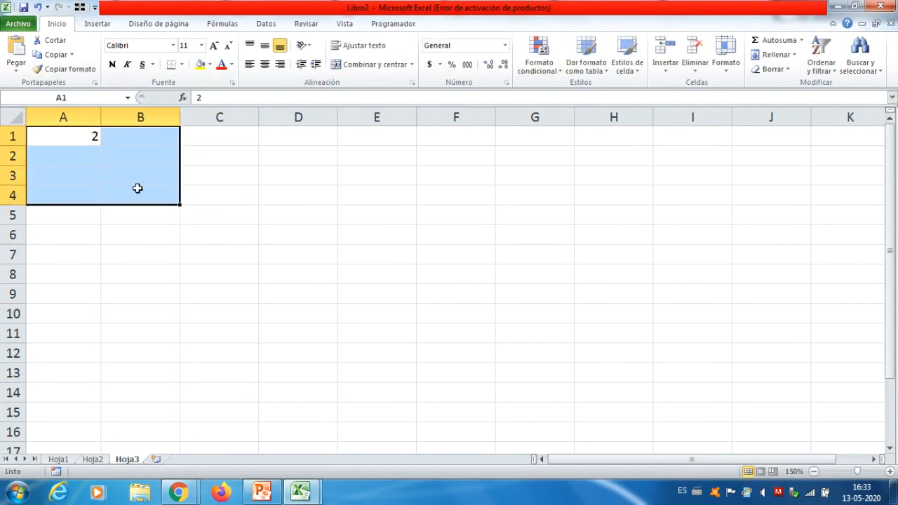
drag(70, 132, 373, 357)
click(178, 243)
drag(91, 133, 238, 319)
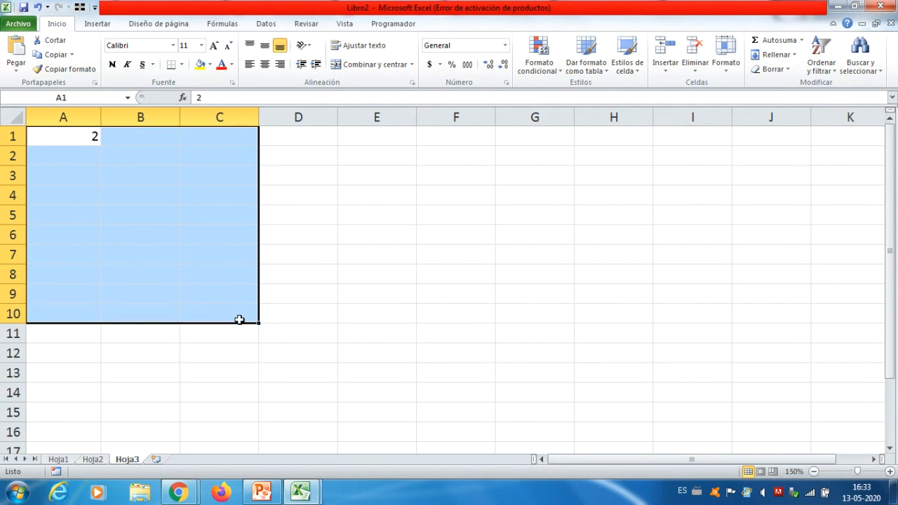
click(141, 213)
drag(60, 130, 226, 287)
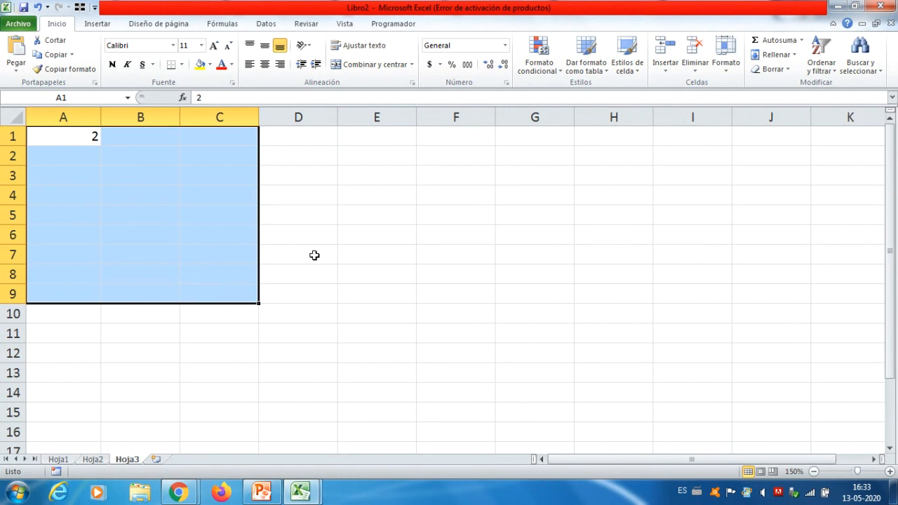
click(314, 256)
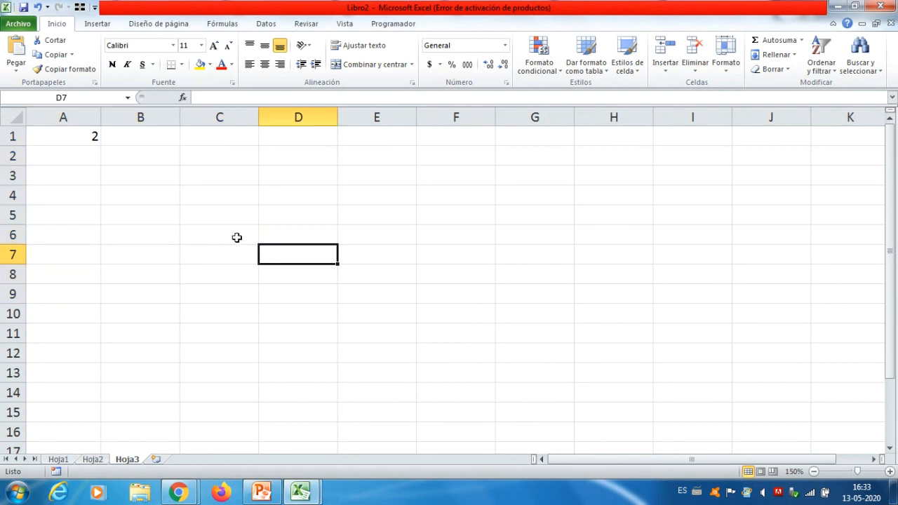
Step: Demonstrate whole-column selection by selecting columns A, C and E one after another
click(71, 108)
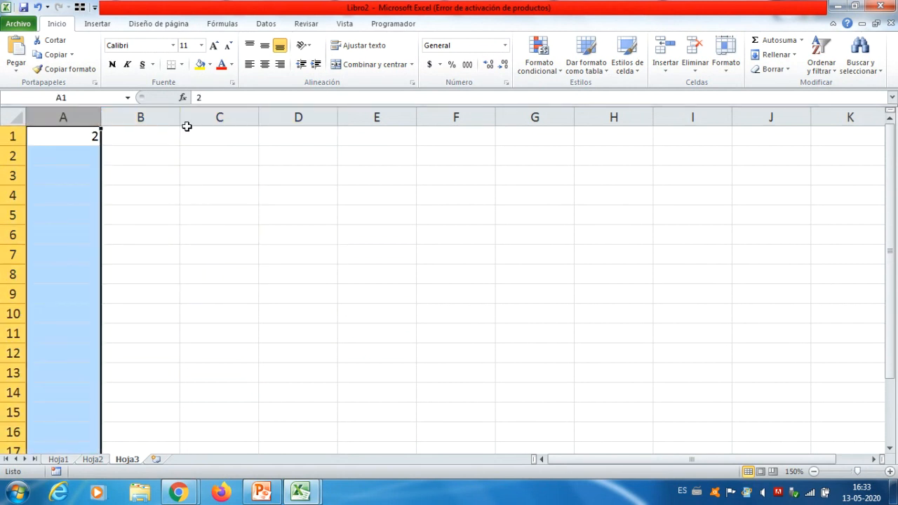
click(209, 115)
click(367, 108)
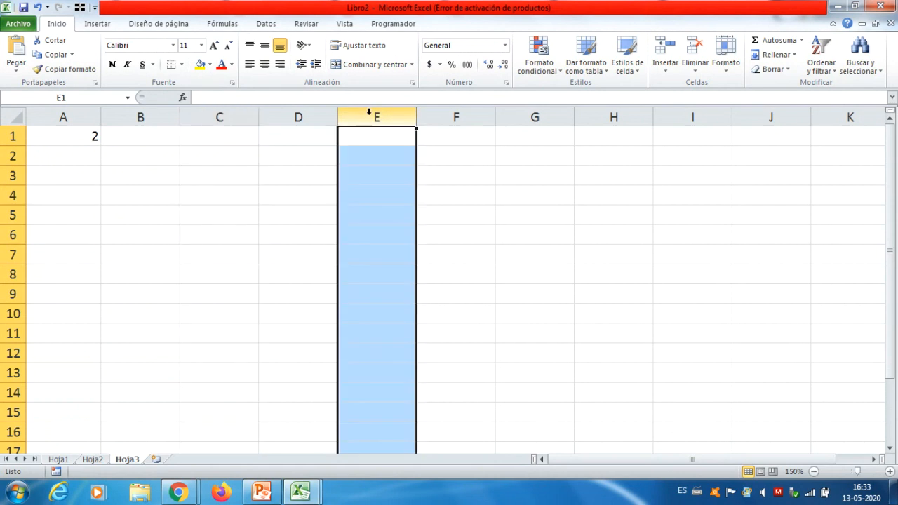
Step: Demonstrate whole-row selection with rows 2, 5 and 8, and finish with only cell B5 selected
click(14, 156)
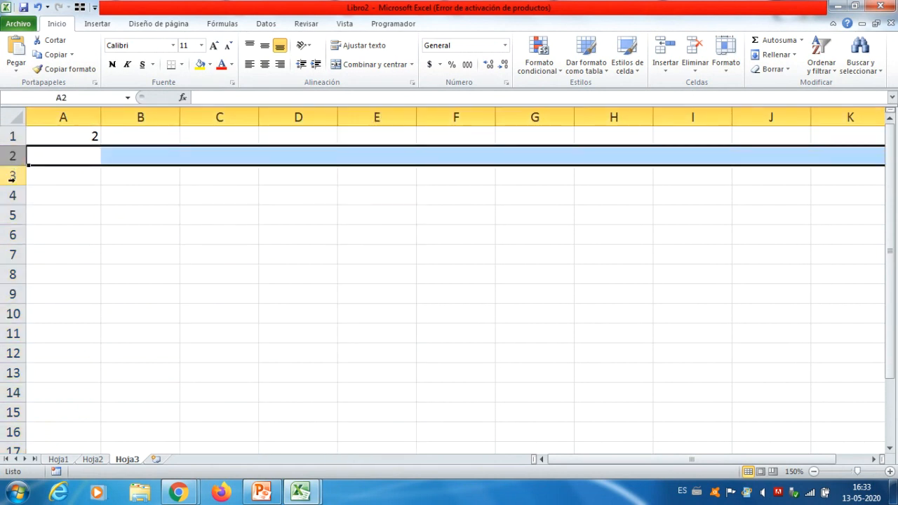
click(11, 210)
click(9, 274)
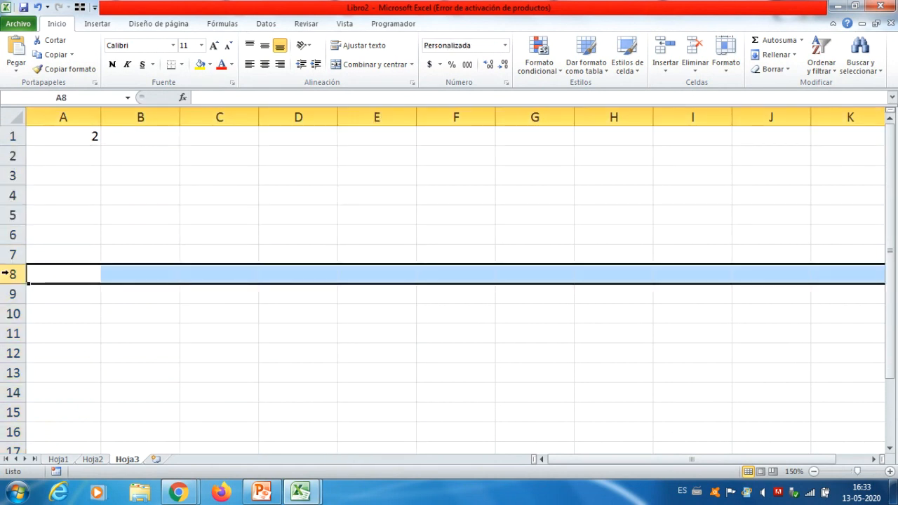
click(67, 194)
click(148, 208)
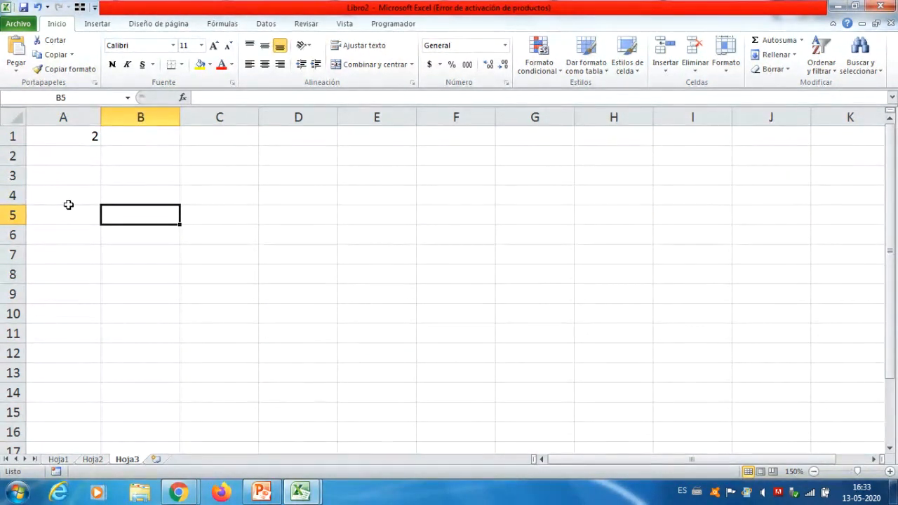
Step: Demonstrate selecting the entire sheet, followed by separate single-column ranges such as B3:B9, D3:D9 and F3:F7
click(14, 118)
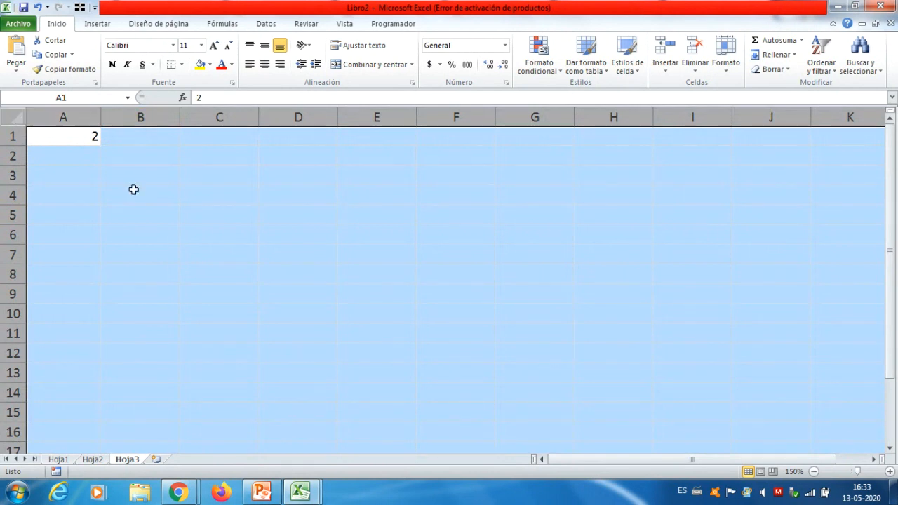
click(176, 234)
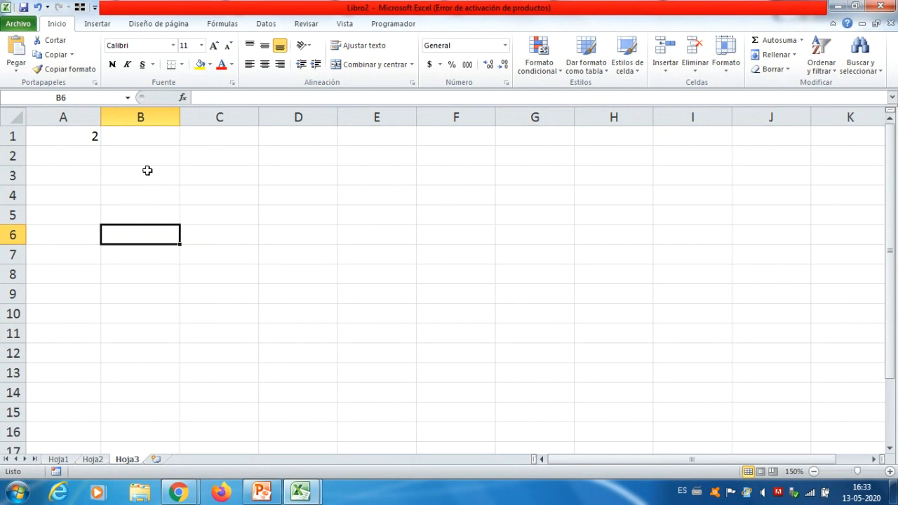
drag(147, 172, 149, 254)
drag(369, 178, 378, 331)
drag(136, 182, 150, 291)
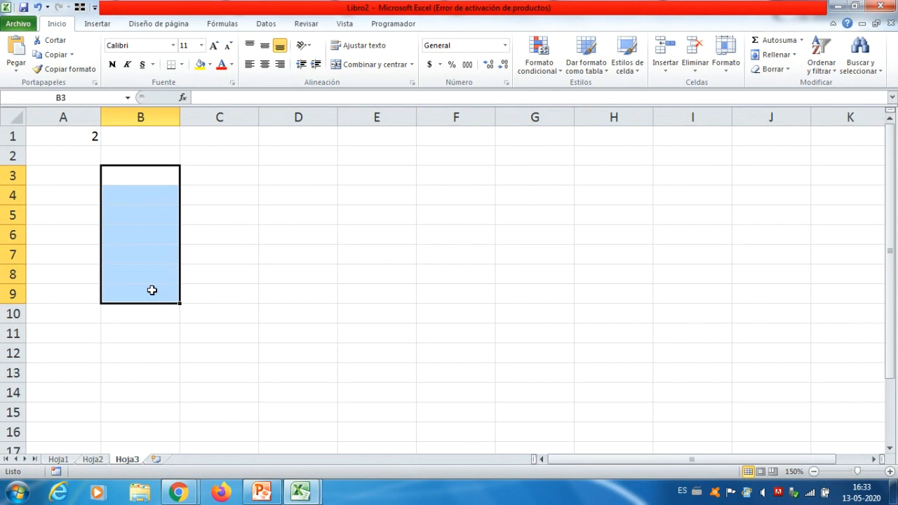
drag(302, 183, 305, 289)
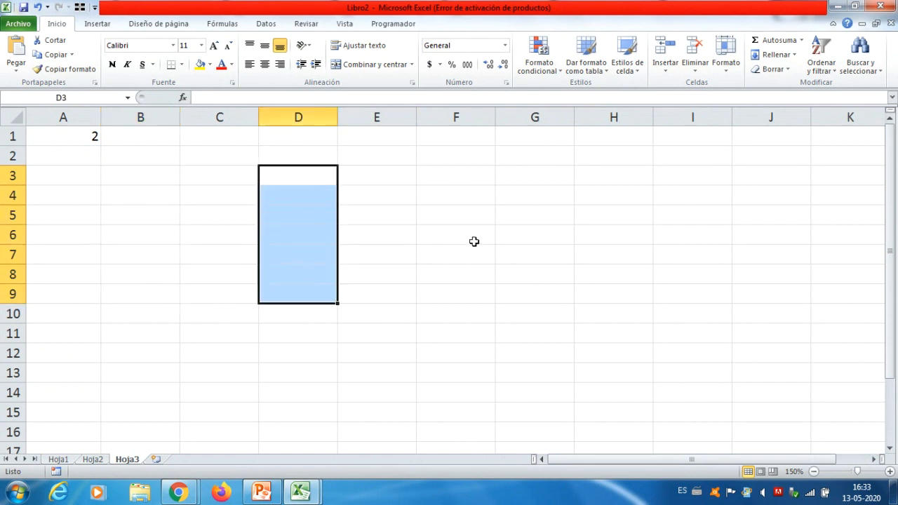
drag(459, 171, 456, 262)
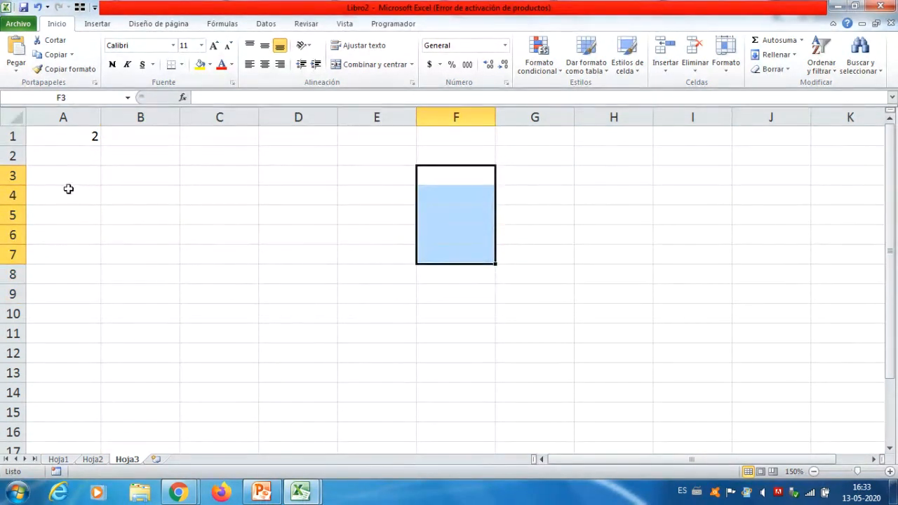
Step: Demonstrate a combined selection of non-adjacent ranges A3:A9, C3:C9, E2:E6, E14:H14, H5:H10 and J4:J9, and end by deselecting
drag(68, 169, 66, 303)
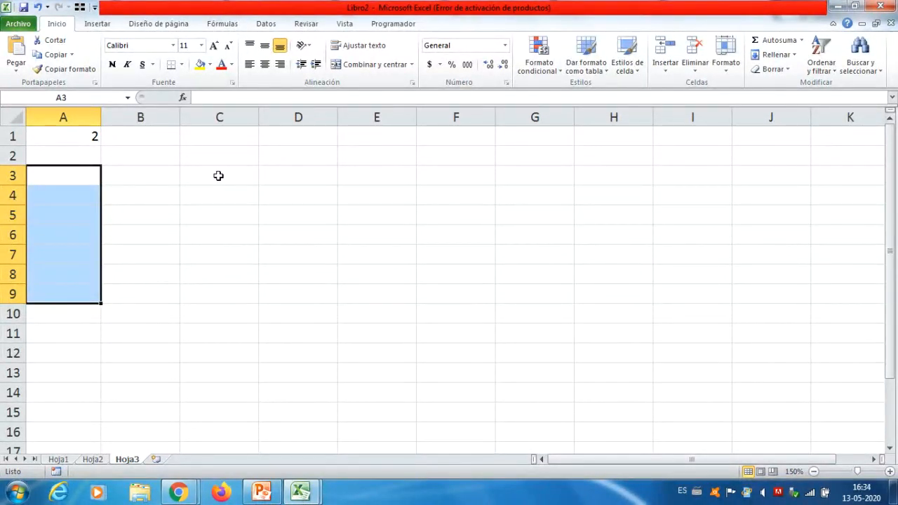
ctrl+drag(219, 176, 210, 299)
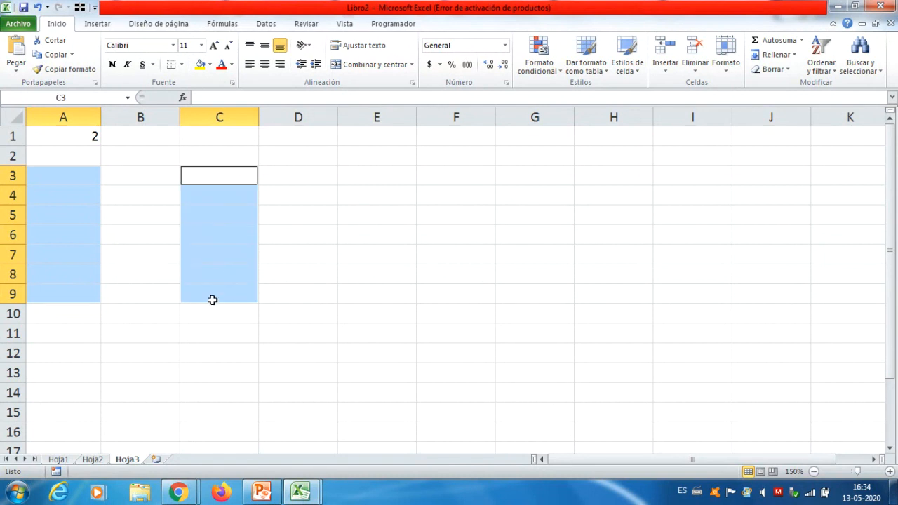
ctrl+drag(362, 146, 360, 237)
drag(400, 392, 617, 401)
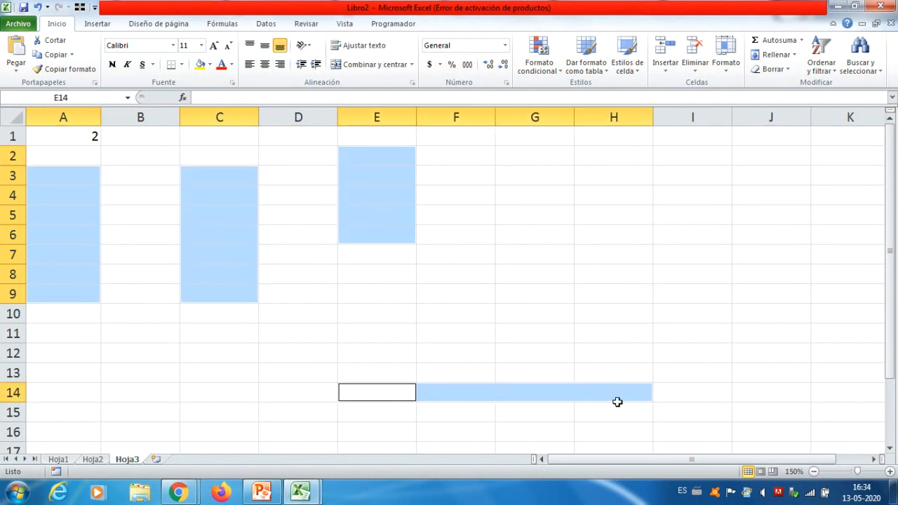
ctrl+drag(607, 309, 597, 204)
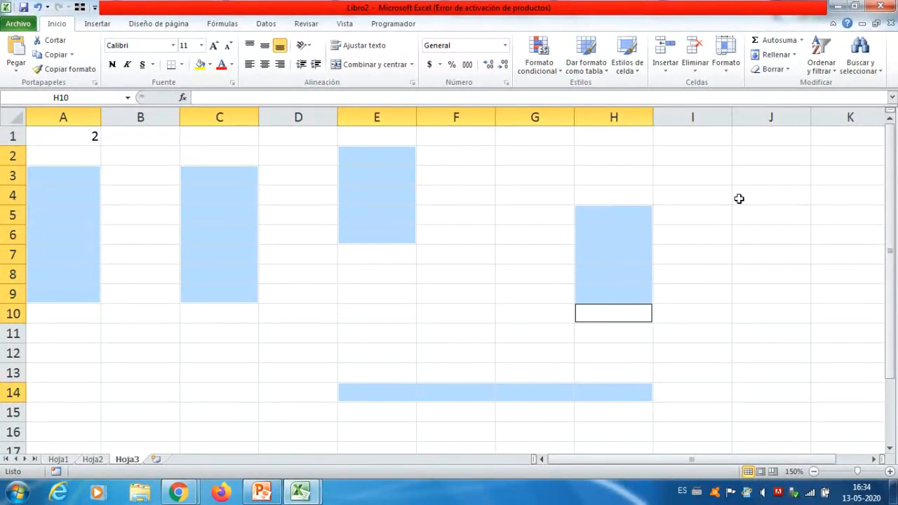
ctrl+drag(783, 188, 783, 293)
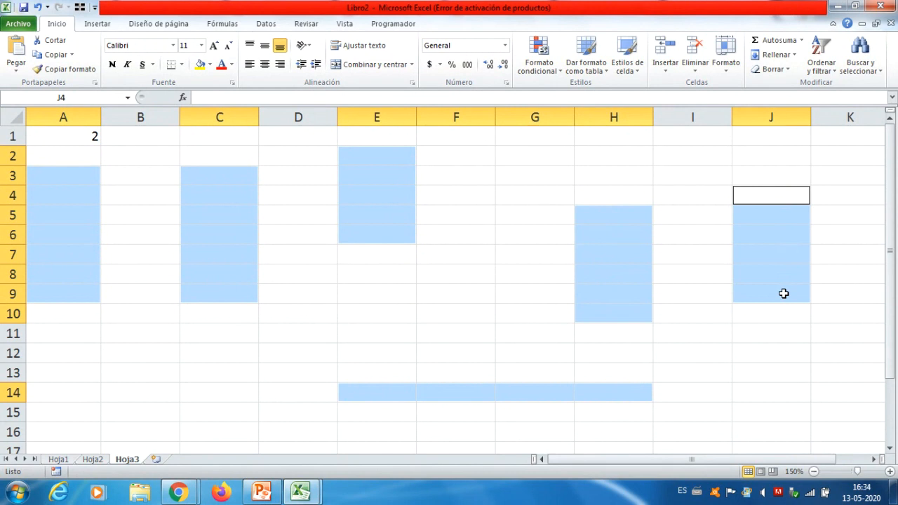
click(528, 267)
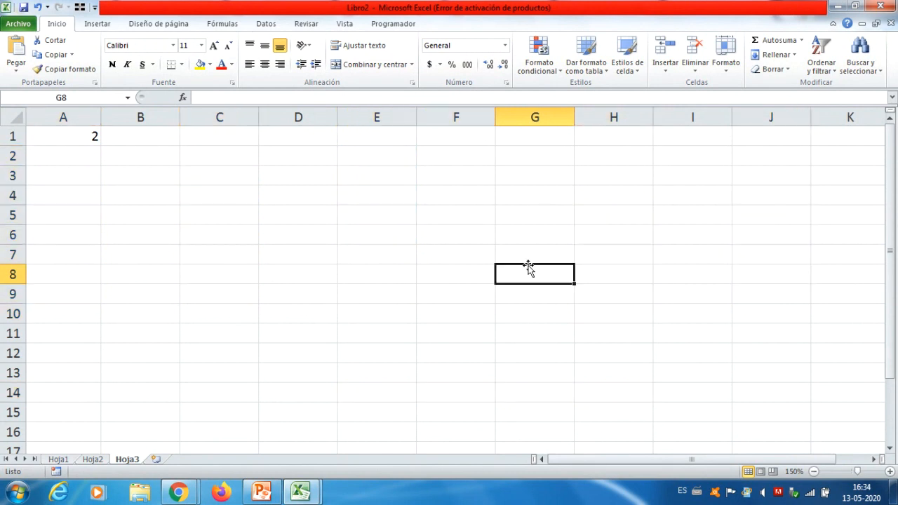
Step: Demonstrate a combined selection of columns C, E and H with rows 5, 9 and 13, and finish with only cell I2 selected
ctrl+click(233, 117)
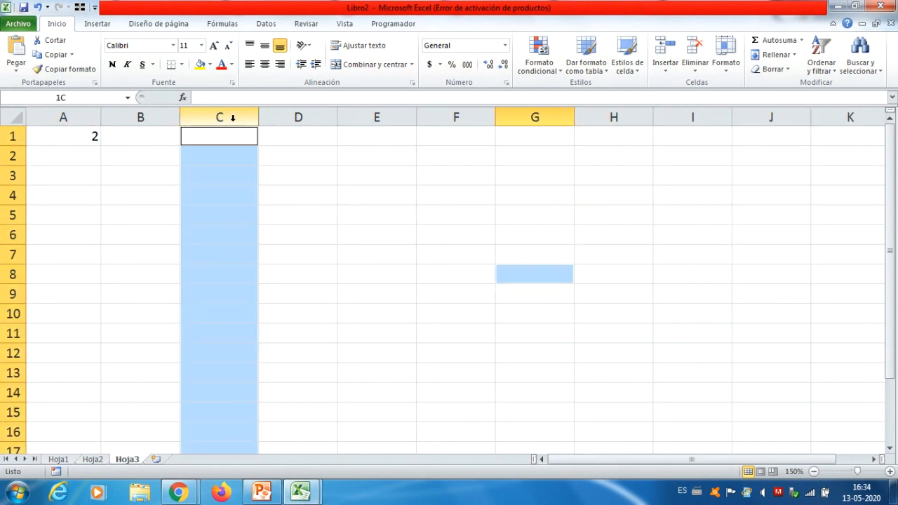
ctrl+click(372, 117)
ctrl+click(618, 116)
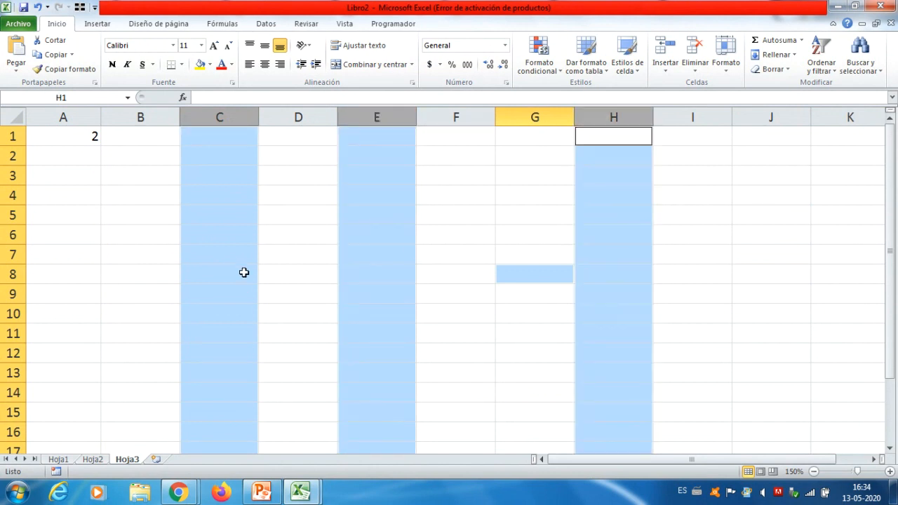
ctrl+click(12, 215)
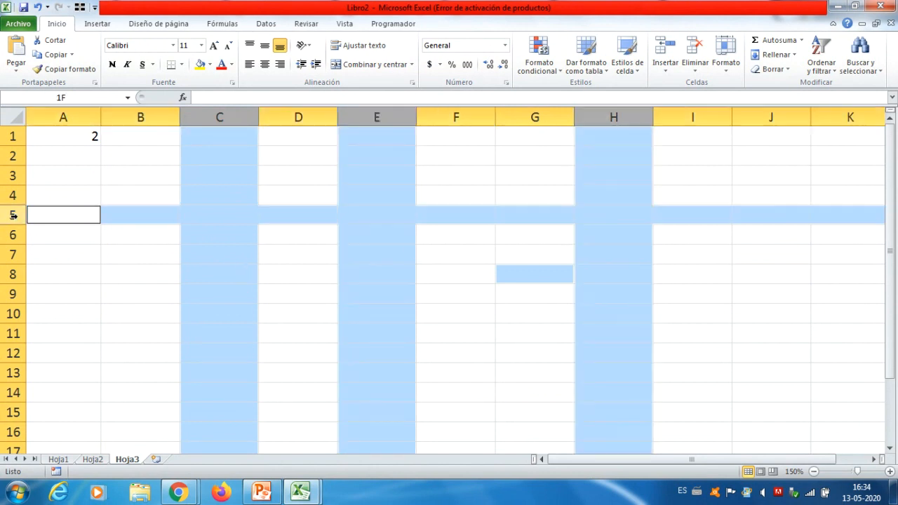
ctrl+click(11, 294)
ctrl+click(9, 372)
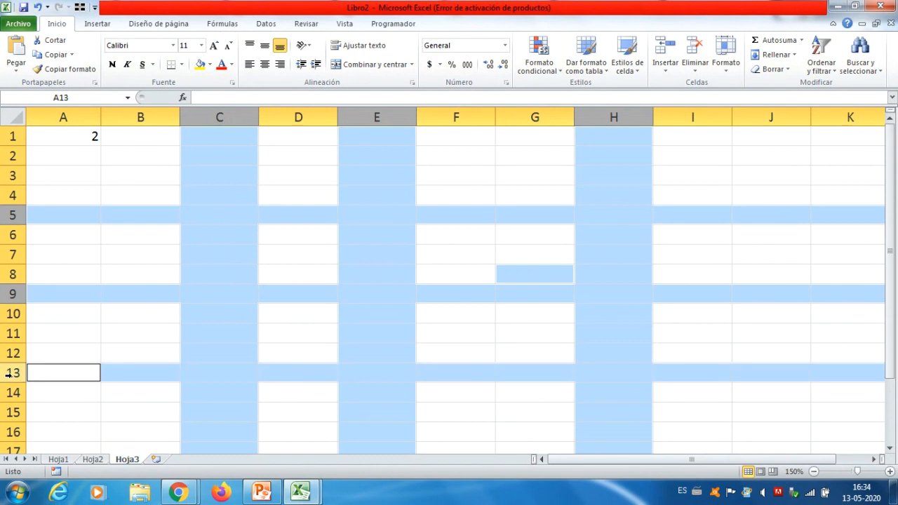
click(716, 150)
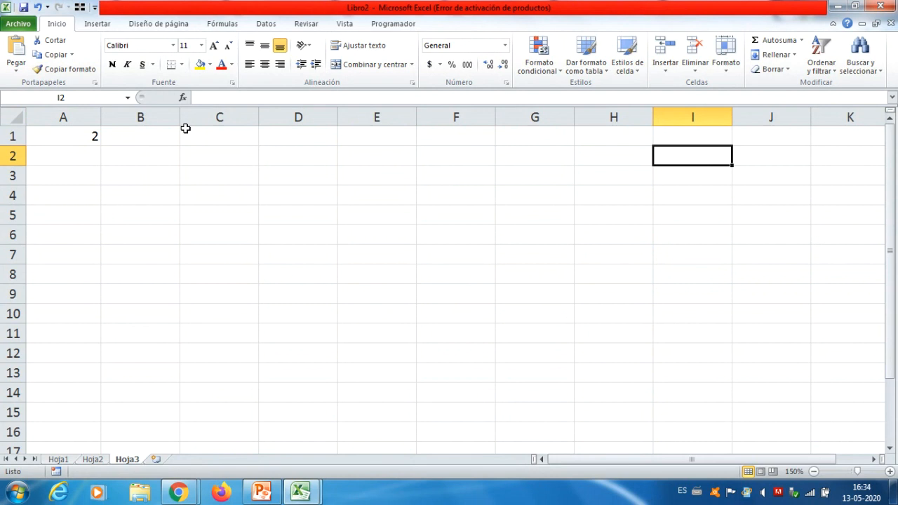
Step: Move the content of cell A1 to D9 and back to A1
click(42, 136)
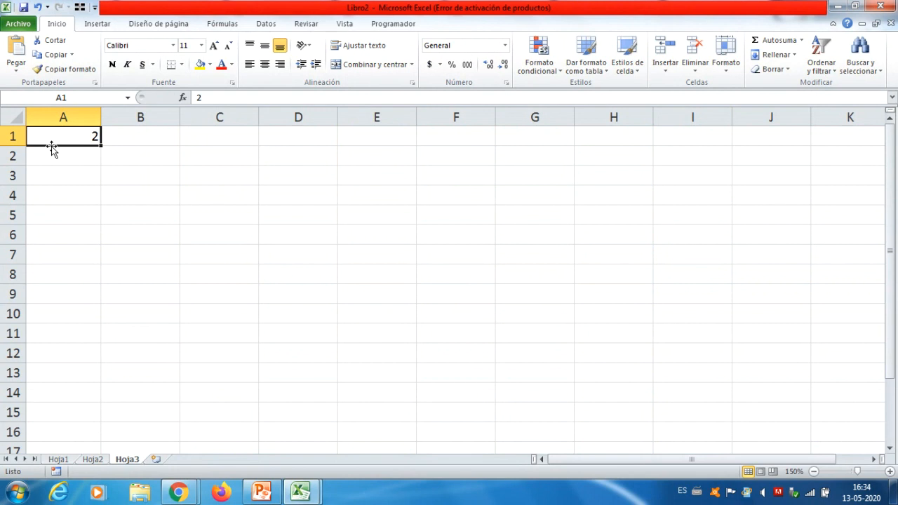
drag(51, 146, 268, 289)
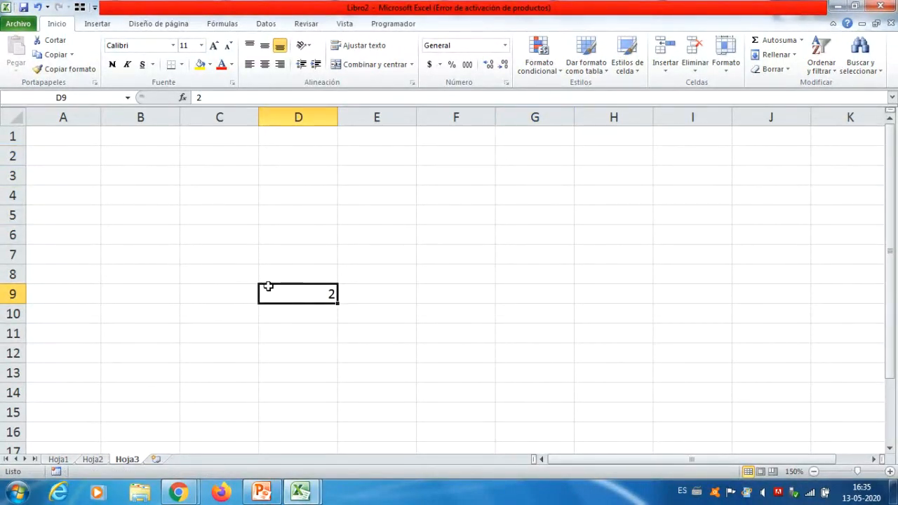
drag(268, 286, 75, 132)
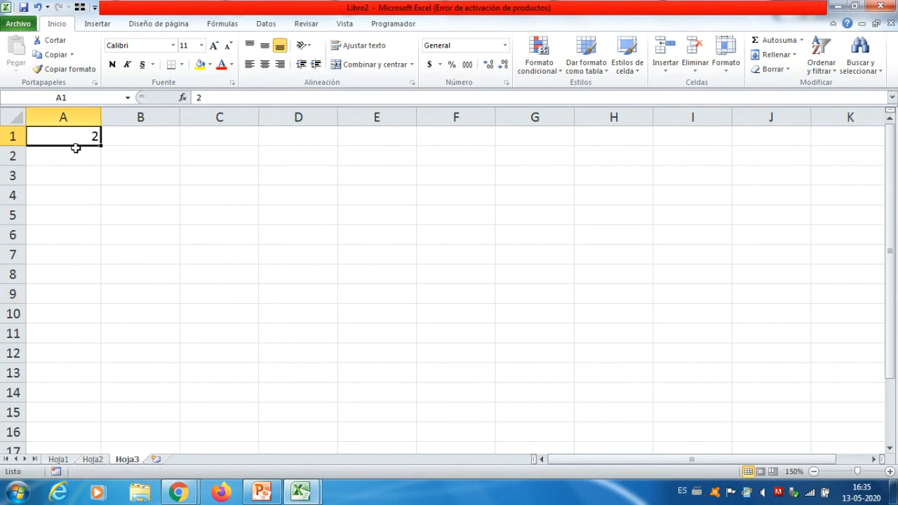
Step: Enter "we" in cell D3 and move the content of A1 onto it, accepting the replacement
click(267, 182)
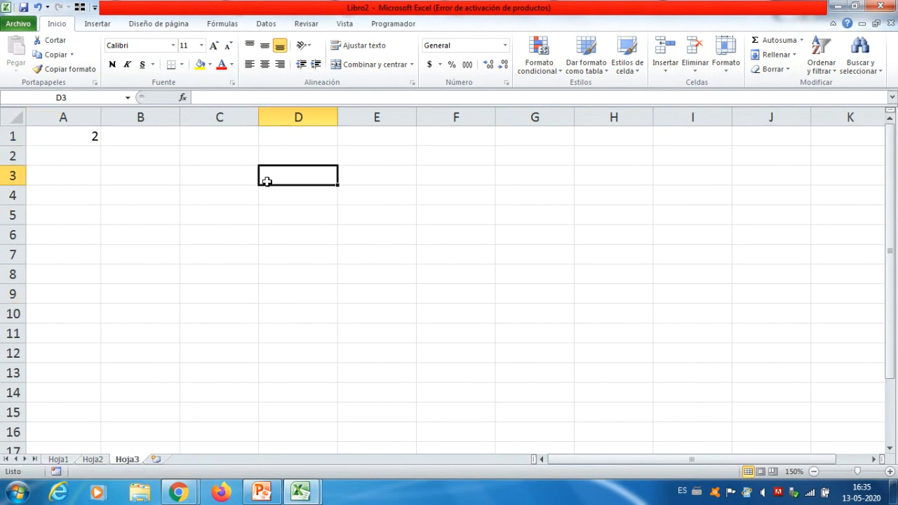
text(we)
click(263, 268)
click(88, 136)
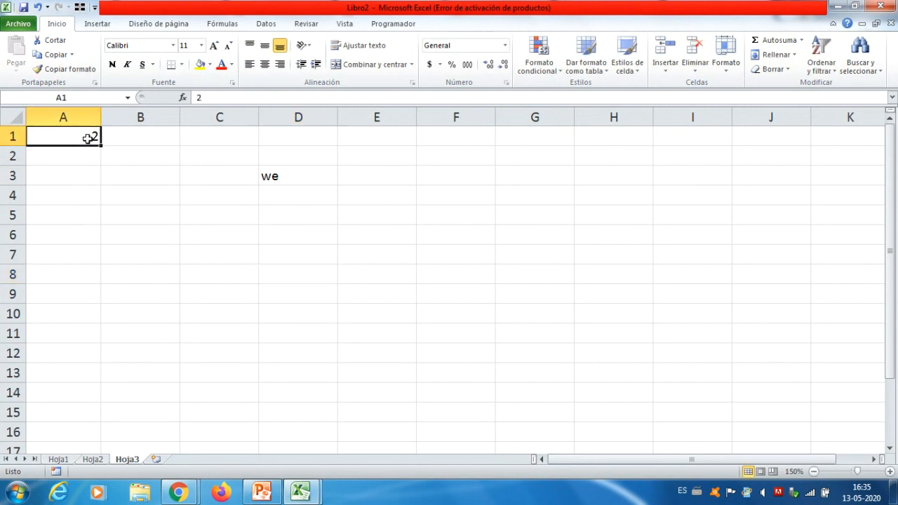
drag(88, 146, 266, 185)
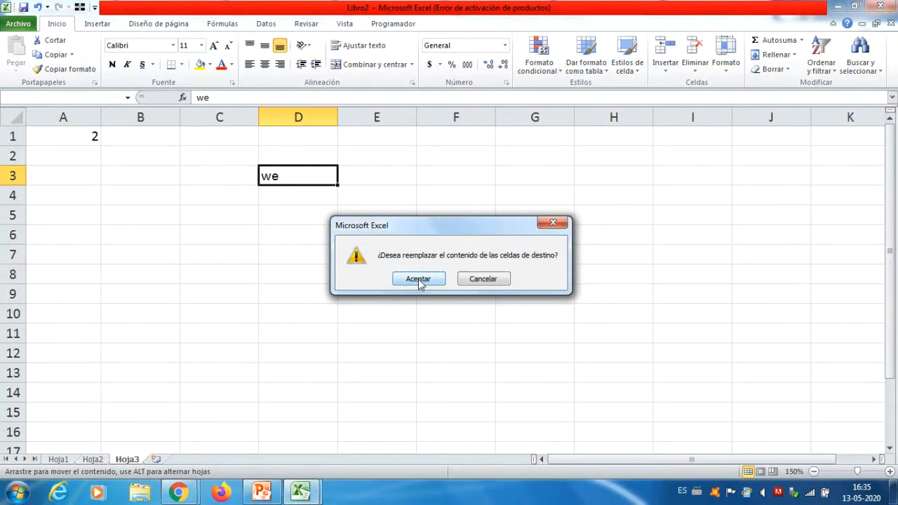
click(418, 279)
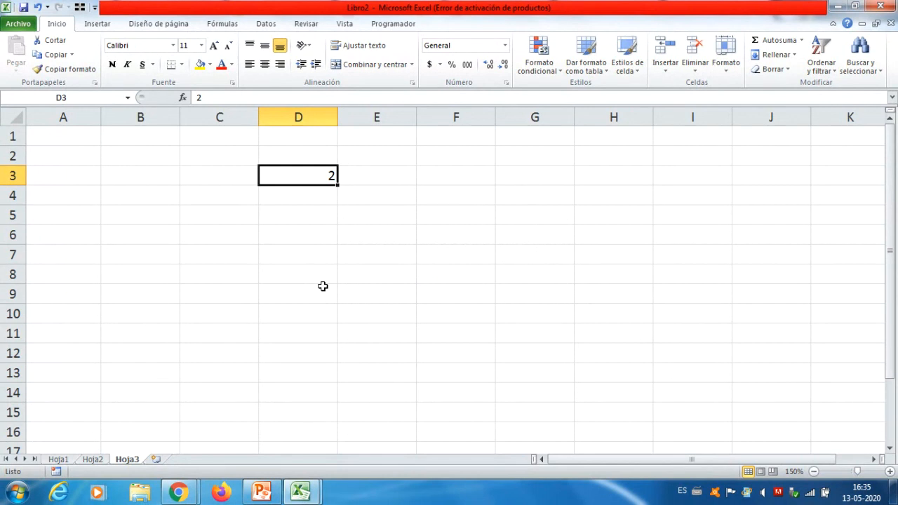
Step: Undo the replacement of D3 and clear the content of that cell
key(ctrl+z)
key(ctrl+z)
click(273, 176)
key(Delete)
click(89, 217)
Step: Copy the value of A1 across the range A1:C11 with the fill handle, and undo the fill
click(79, 136)
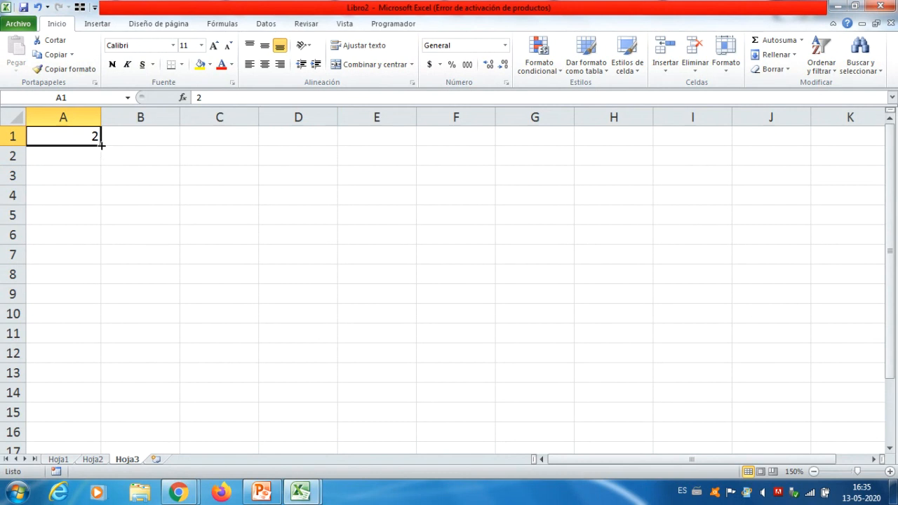
drag(101, 145, 286, 342)
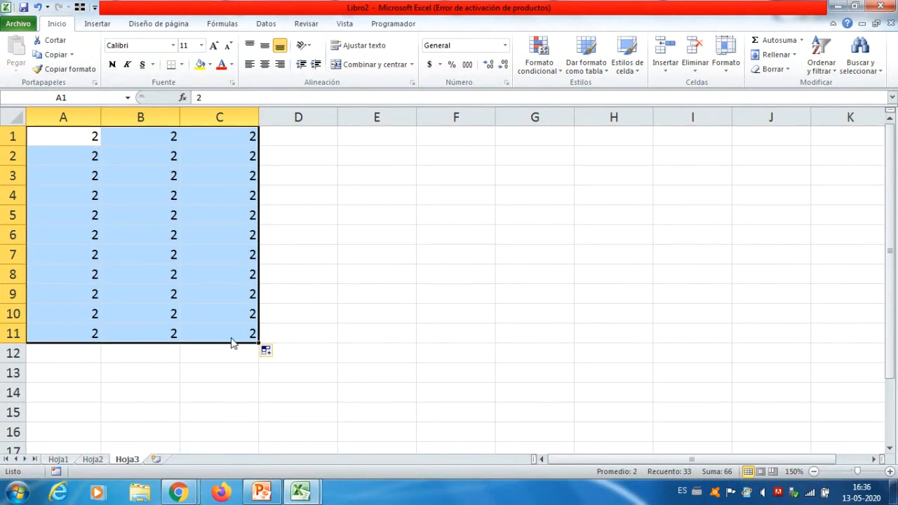
click(38, 7)
click(39, 7)
click(106, 236)
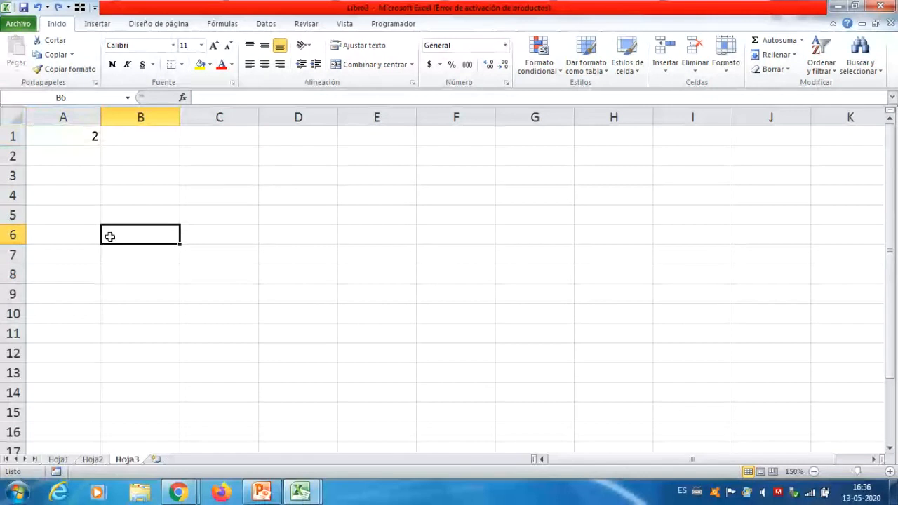
Step: Clear the content of cell A1
click(69, 150)
click(70, 136)
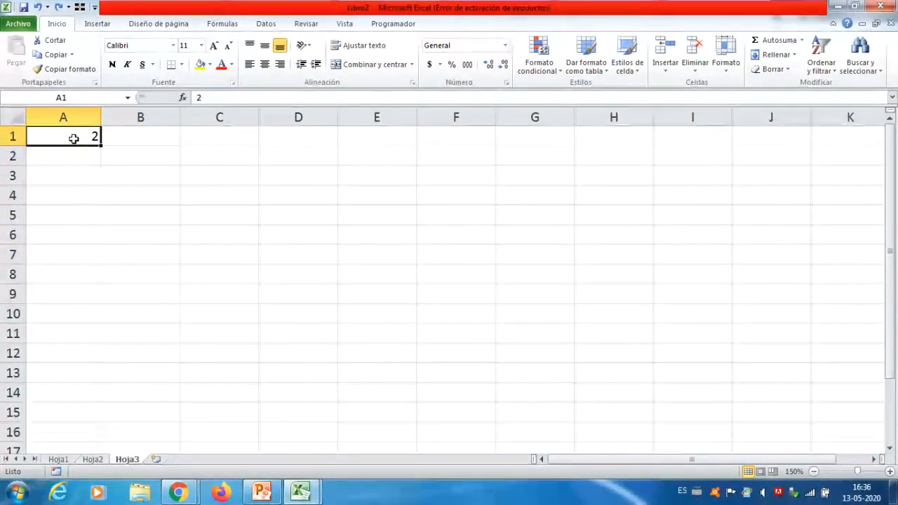
key(Delete)
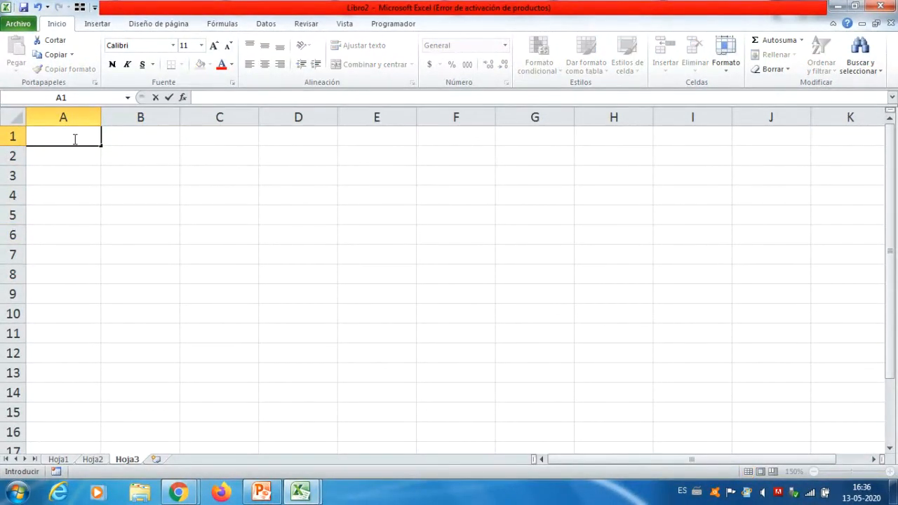
click(80, 180)
Step: Enter 1 in A1 and 2 in A2, and fill the consecutive series down to A12
click(82, 135)
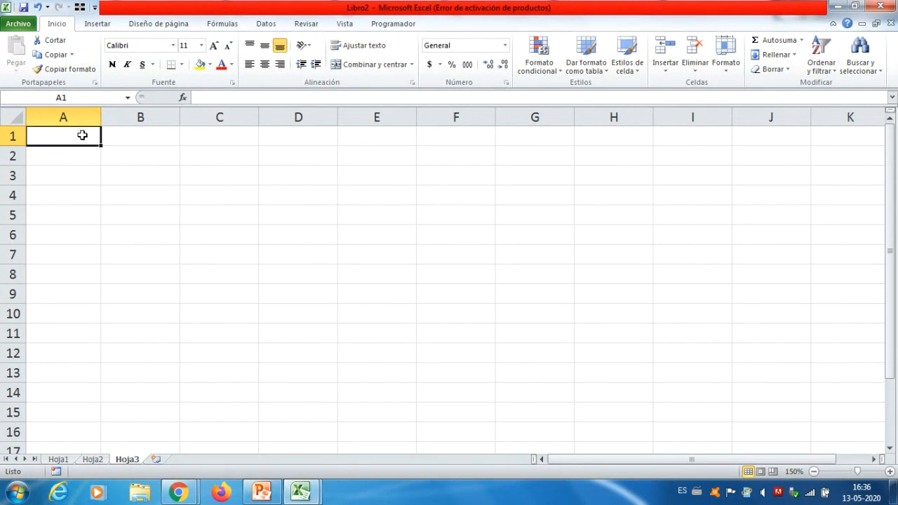
text(1)
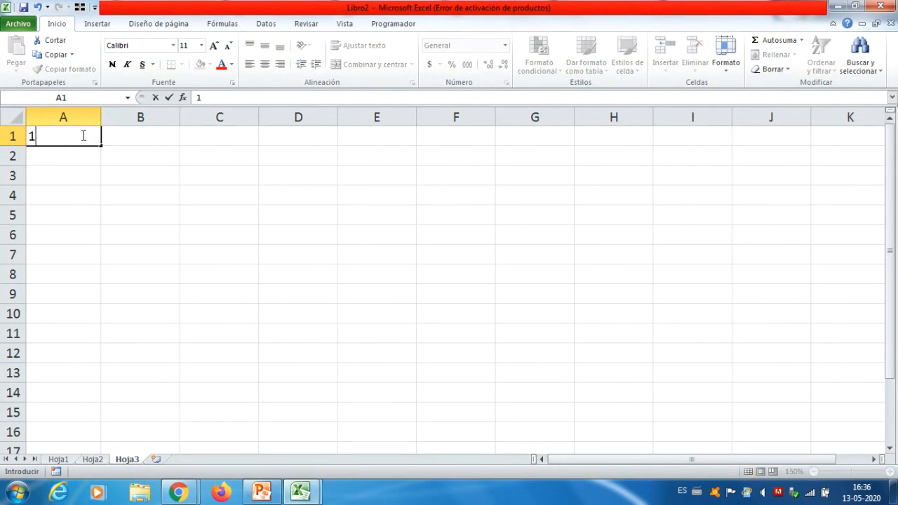
key(Return)
text(2)
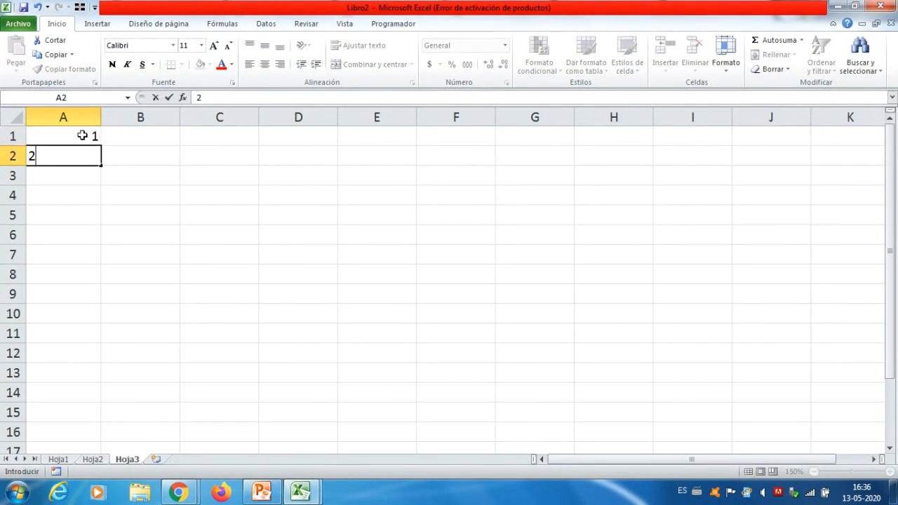
key(Return)
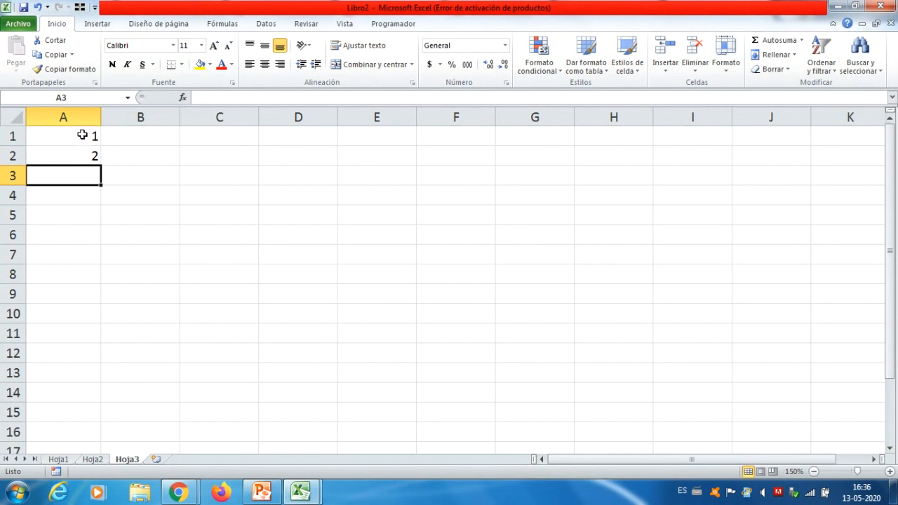
click(78, 135)
drag(80, 135, 105, 359)
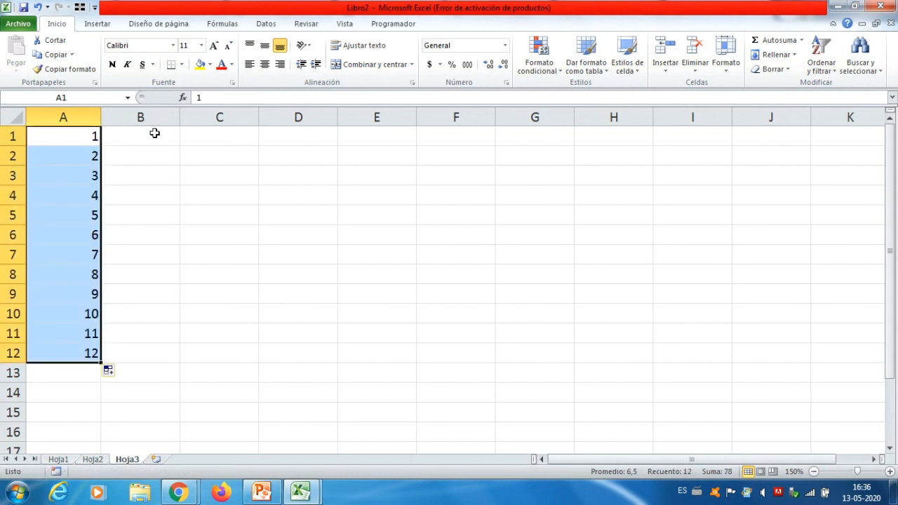
Step: Enter 2 in B1 and 4 in B2, and fill the even-number series down to B12
click(155, 132)
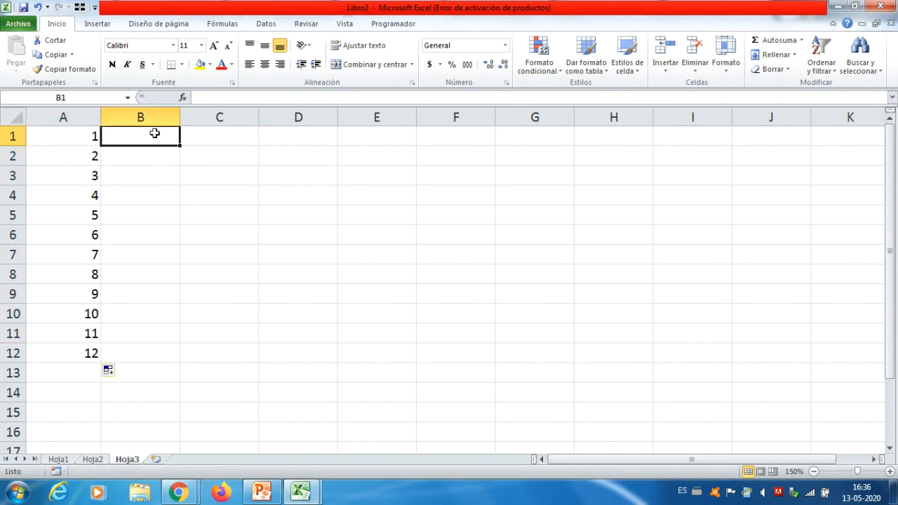
text(2)
key(Return)
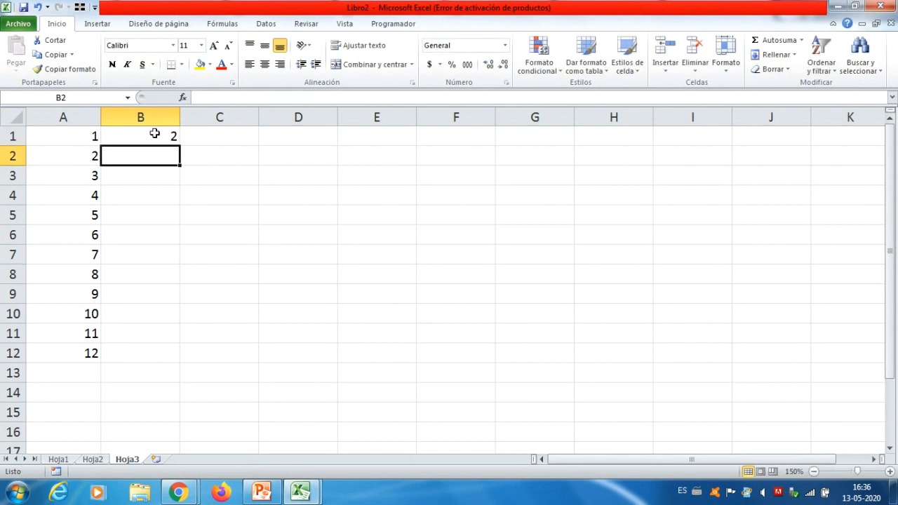
text(4)
key(Return)
drag(154, 132, 166, 360)
Step: Enter 1 in C1 and 3 in C2, and fill the odd-number series down to C12
click(228, 140)
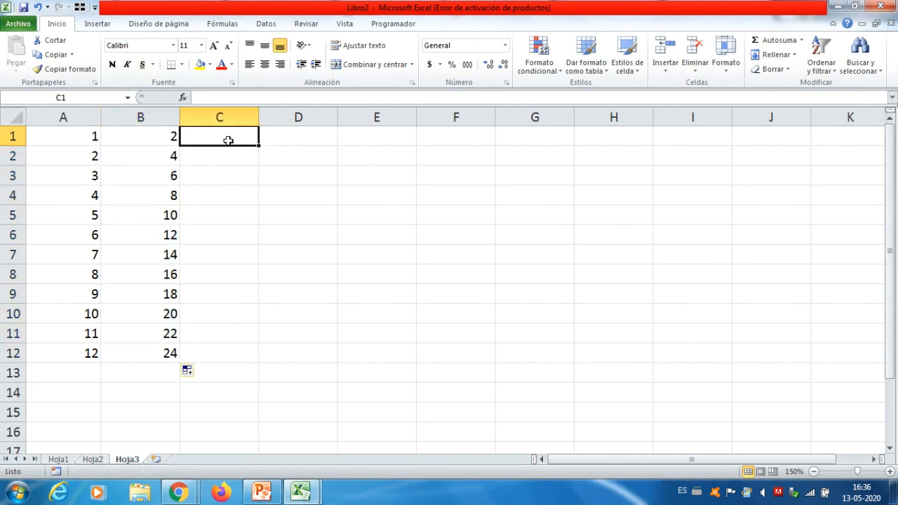
text(1)
key(Return)
text(3)
key(Return)
drag(230, 138, 238, 362)
Step: Enter "semana 2" in D1 and "semana 4" in D2, and fill the text series down to D12
click(298, 137)
text(sen)
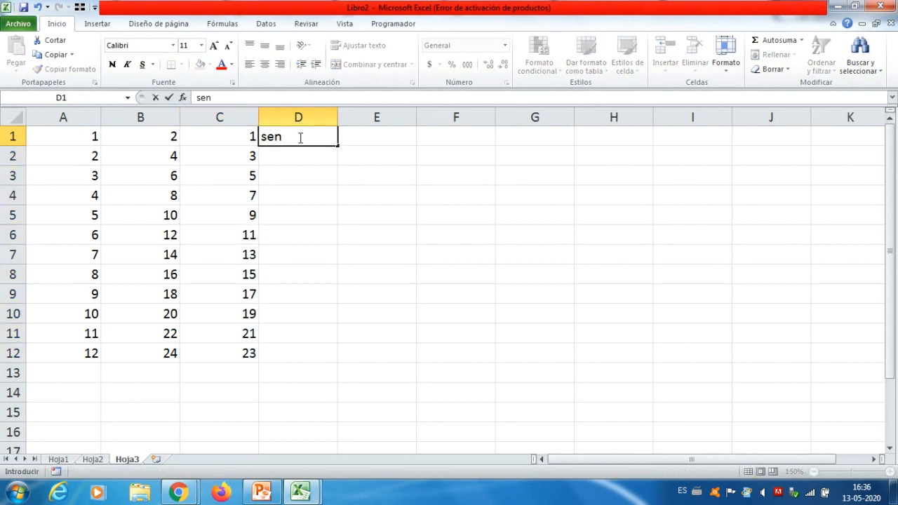
key(BackSpace)
text(mana 2)
key(Return)
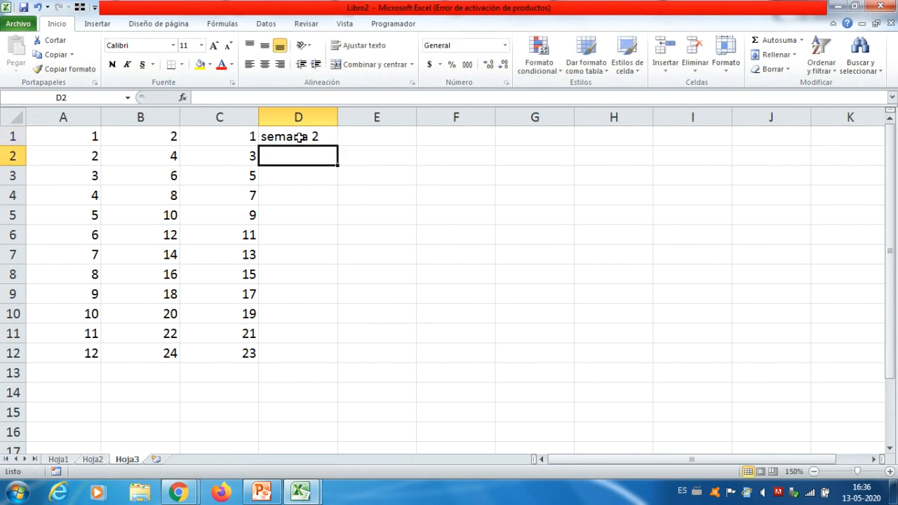
text(semana )
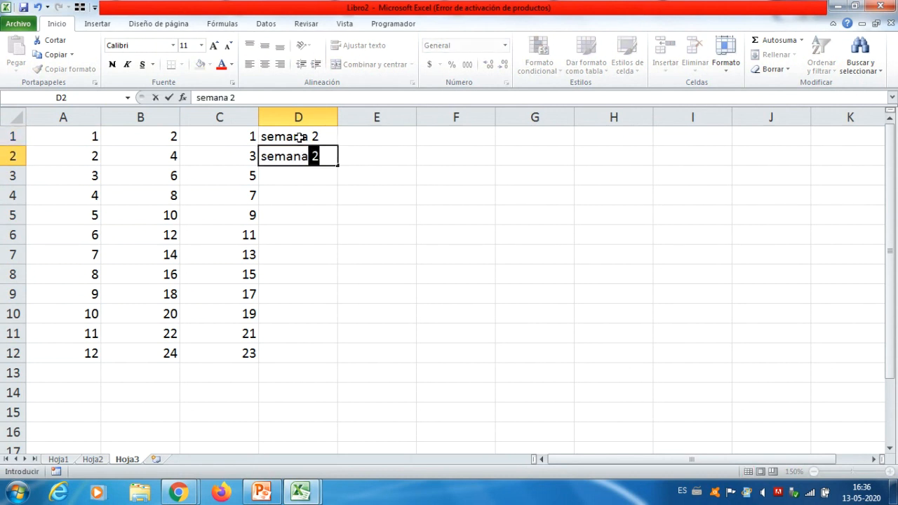
text(4)
key(BackSpace)
text(4)
key(Return)
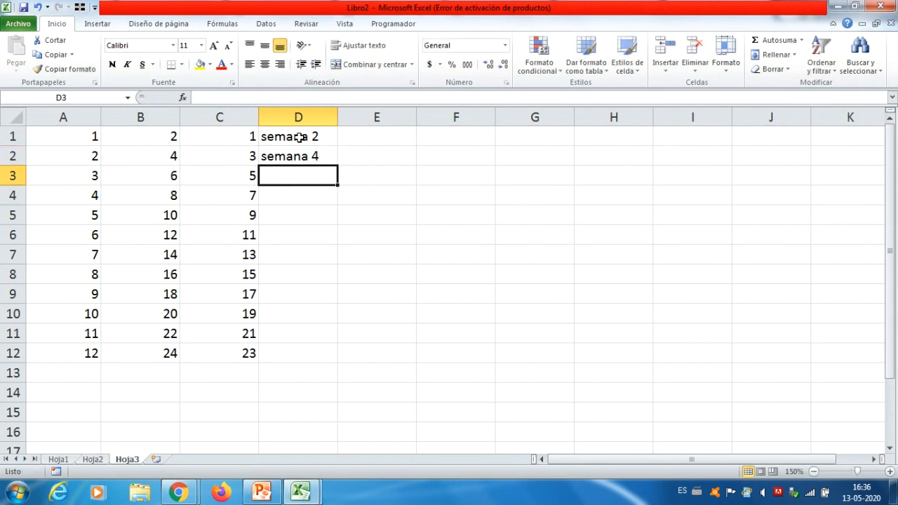
drag(300, 136, 321, 357)
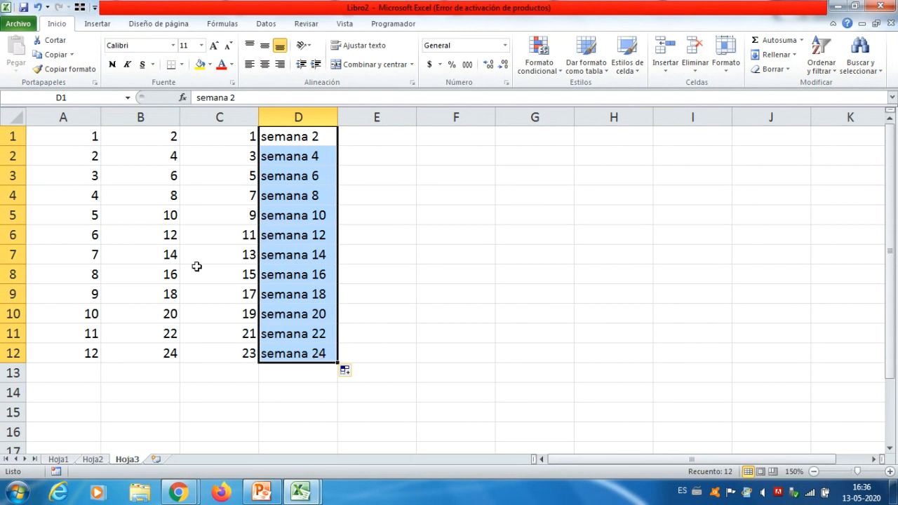
Step: Clear the contents of the range A1:D12
drag(84, 138, 285, 366)
key(Delete)
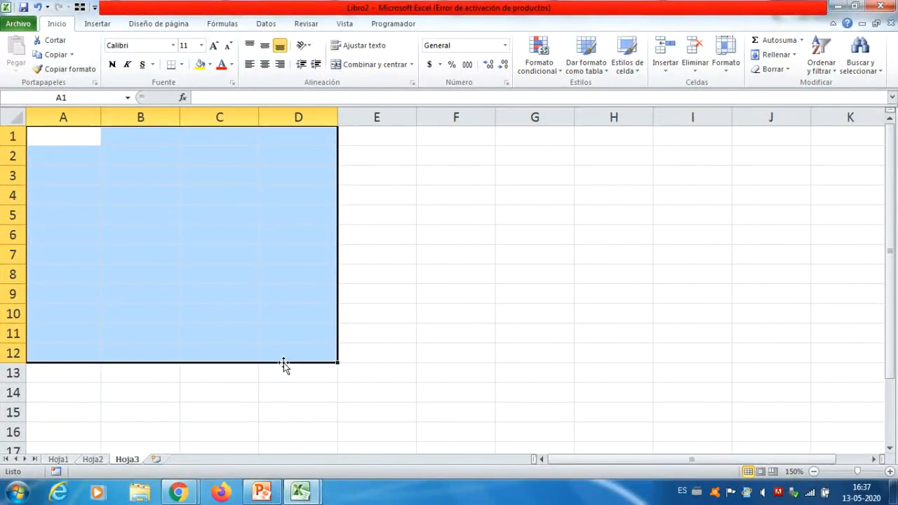
Step: Enter "lunes" in A1 and fill the days of the week down to A7
click(76, 137)
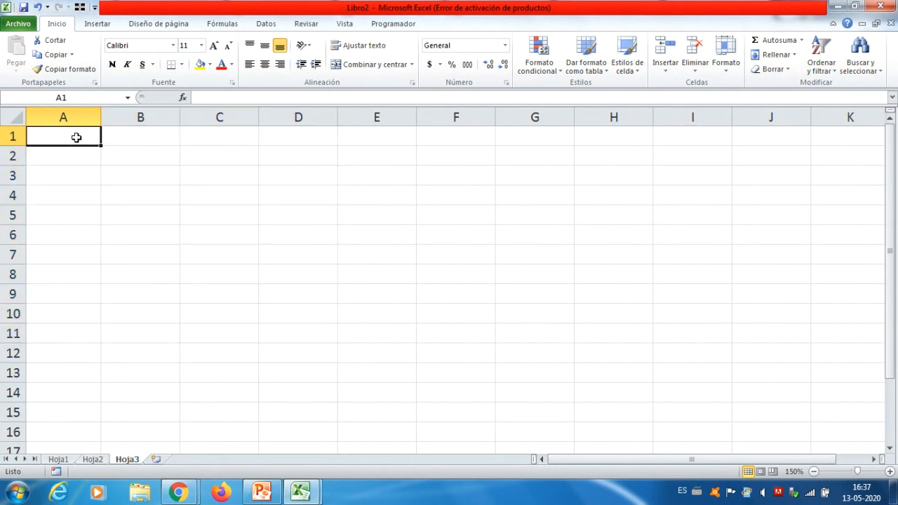
text(lunes)
key(Return)
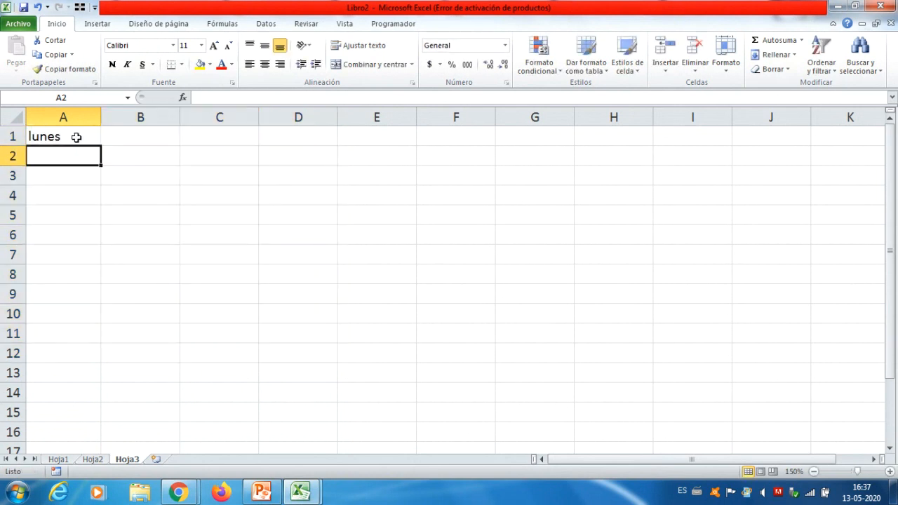
click(76, 137)
drag(101, 145, 95, 272)
Step: Enter "enero" in B1 and fill the months of the year down to B12
click(137, 132)
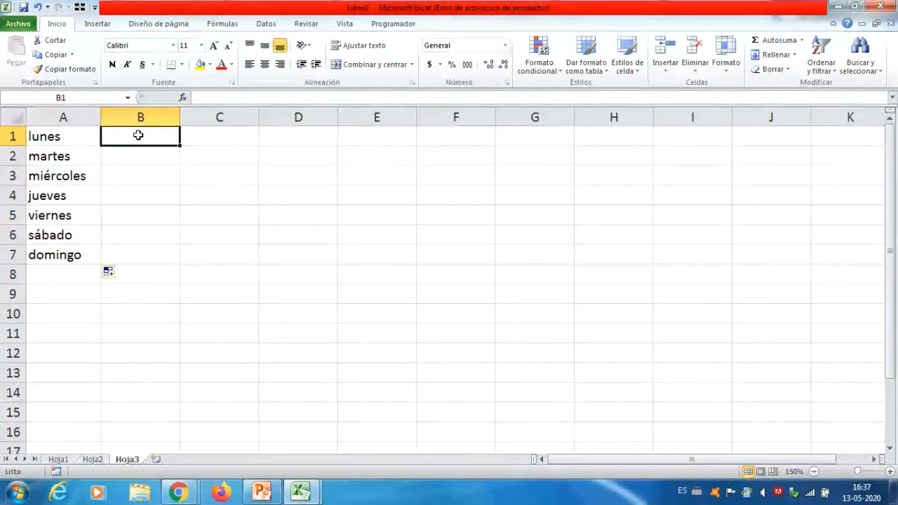
text(enero)
key(Return)
click(139, 136)
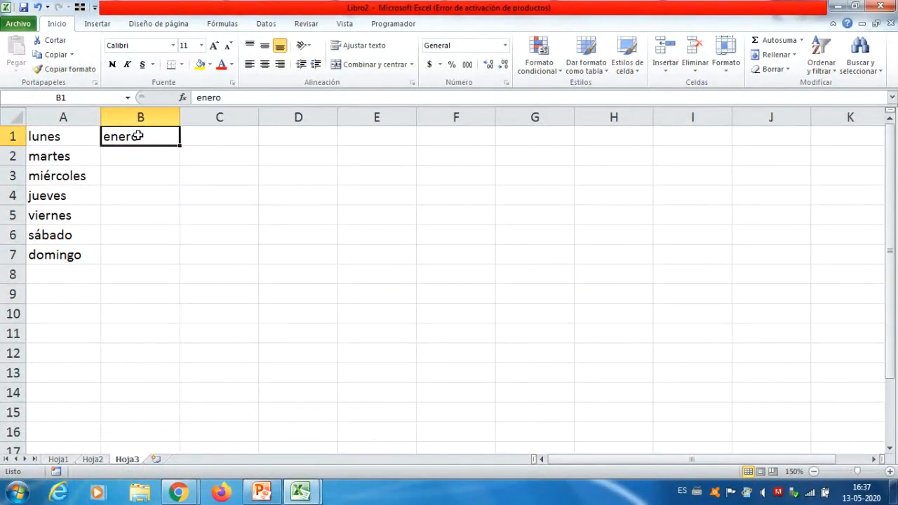
drag(174, 140, 190, 370)
click(290, 226)
click(52, 138)
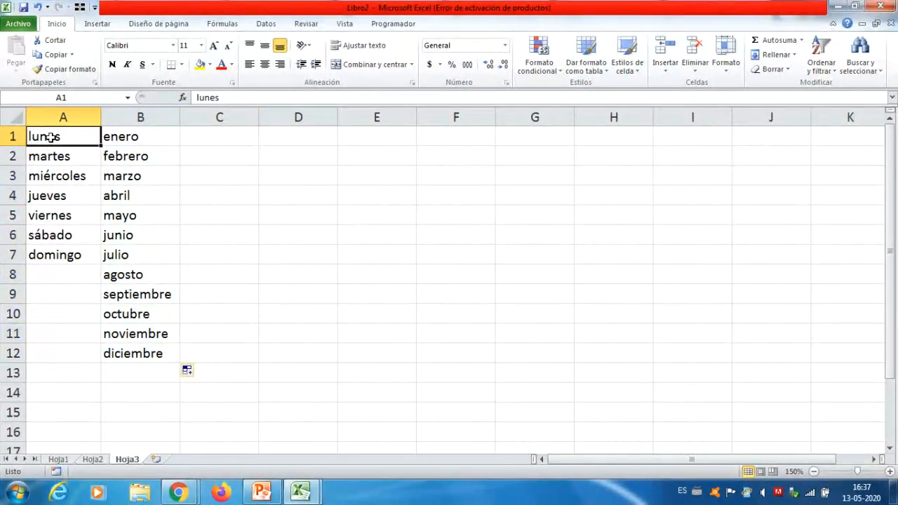
click(124, 139)
click(128, 215)
click(130, 273)
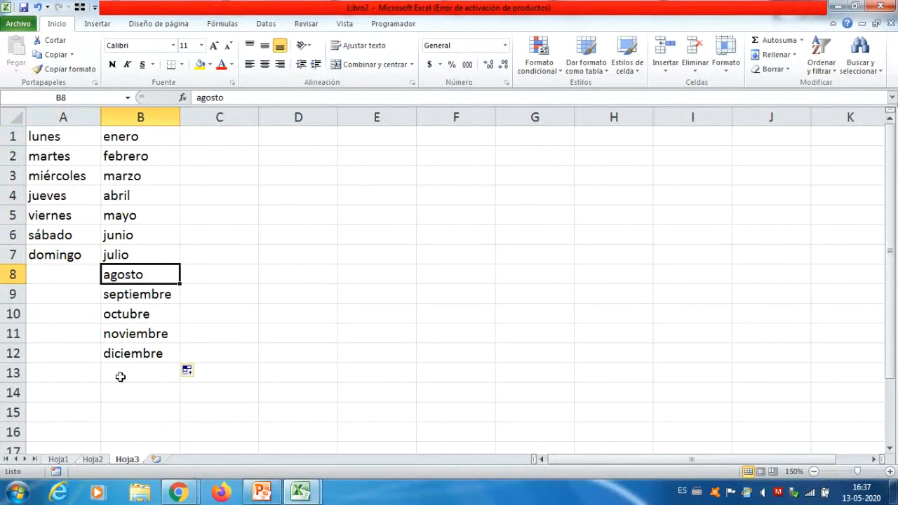
Step: Clear the contents of the whole worksheet and select A1
click(16, 118)
key(Delete)
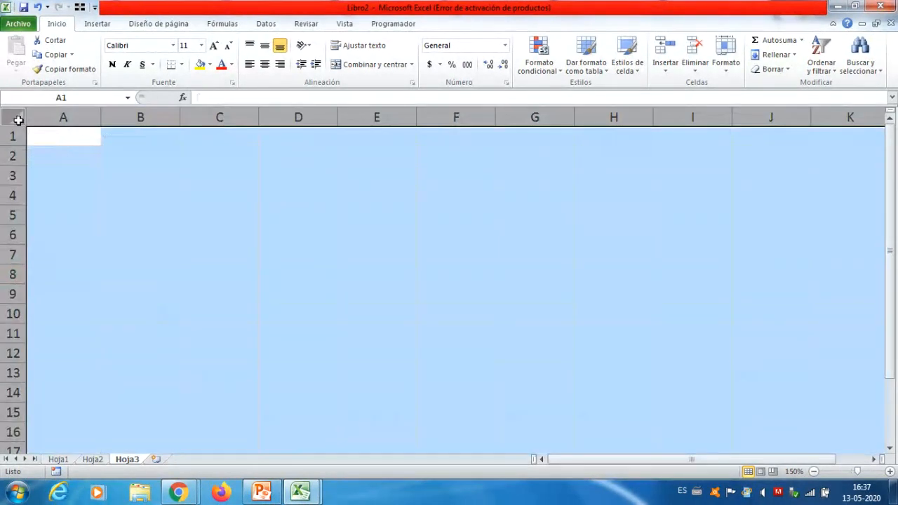
click(69, 137)
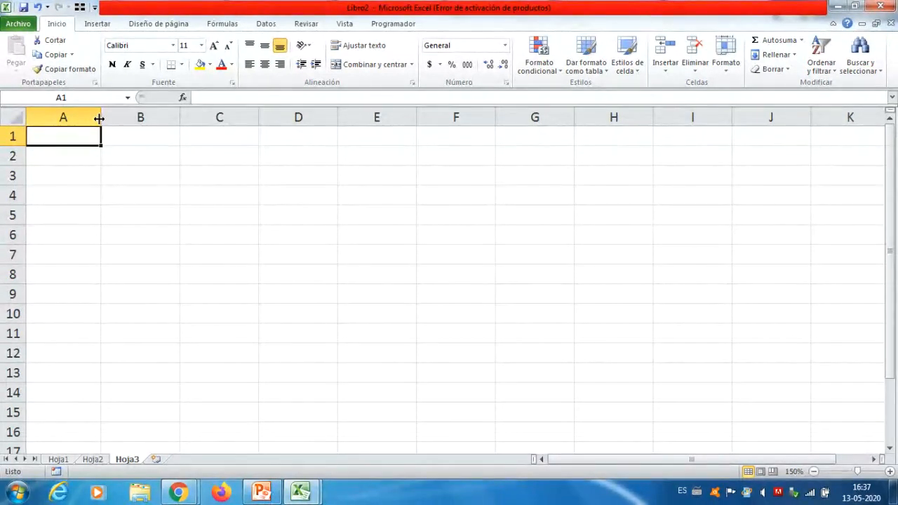
Step: Examine the custom lists in the advanced Excel options, and close the options without adding a list
click(23, 26)
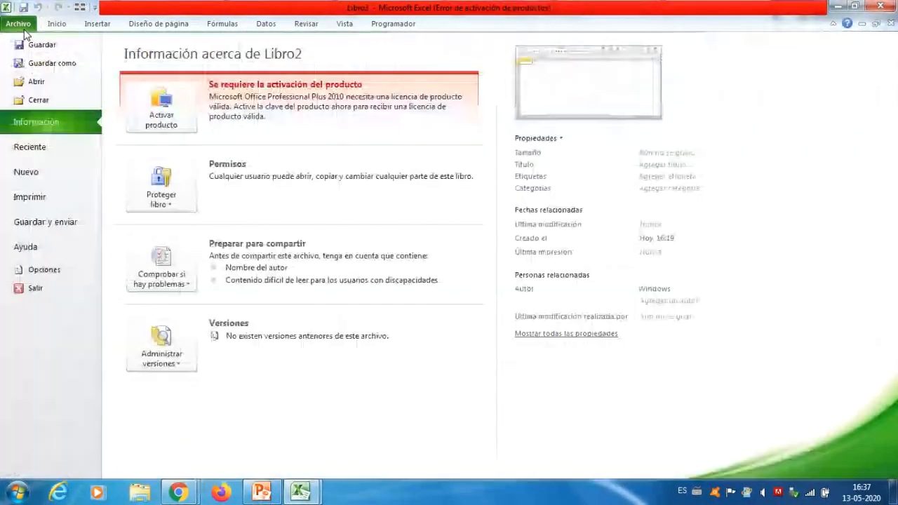
click(39, 270)
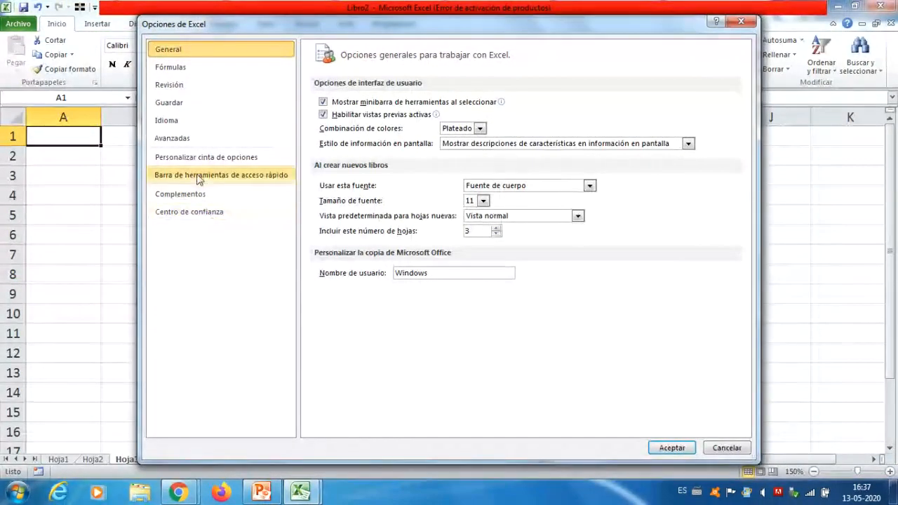
click(187, 139)
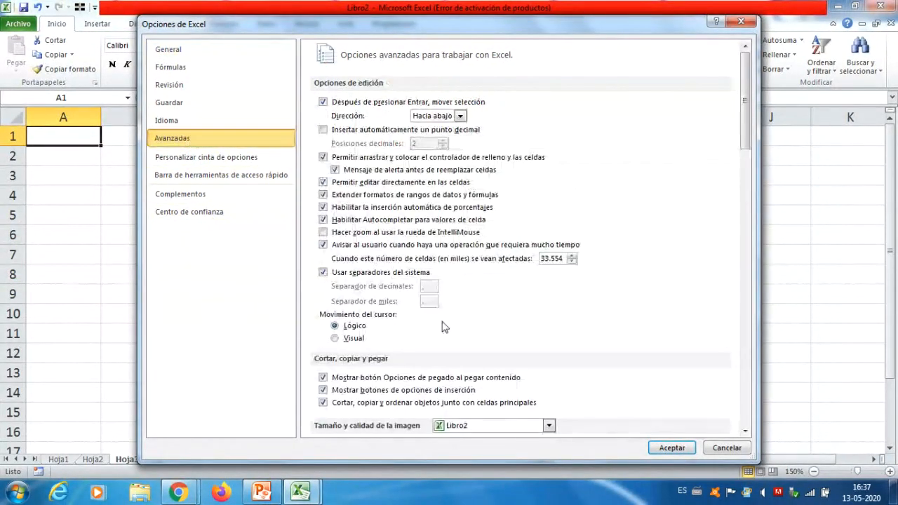
scroll(743, 389, down, 15)
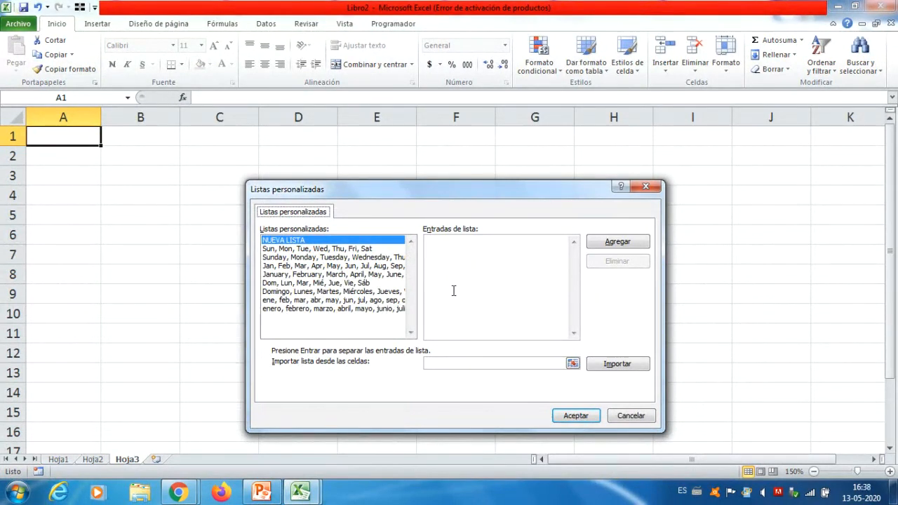
click(446, 362)
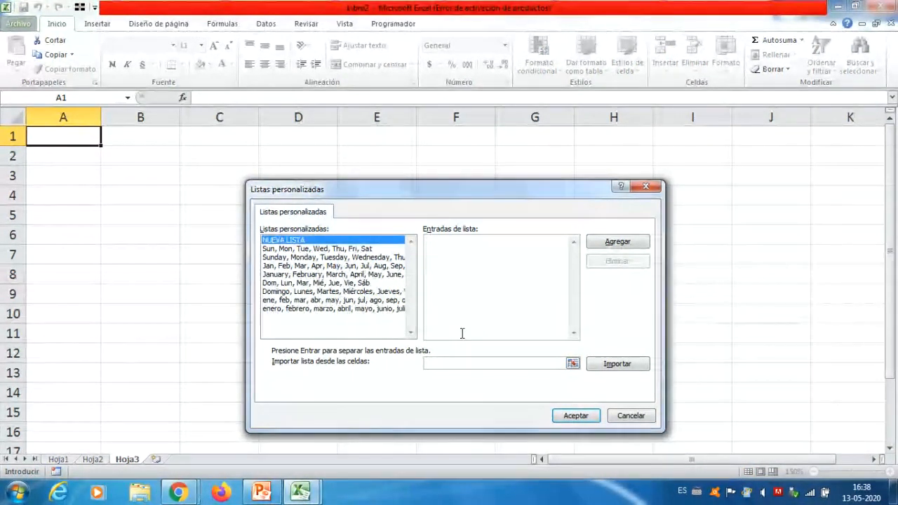
click(576, 416)
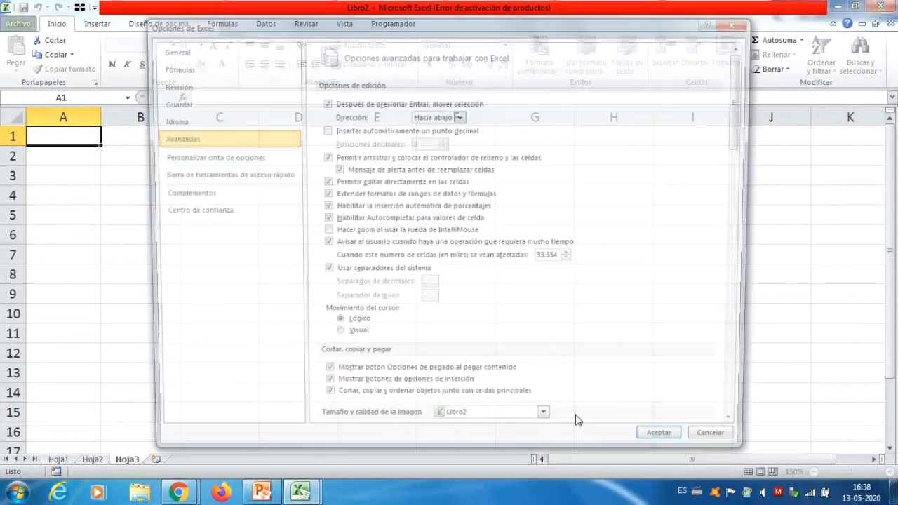
click(738, 25)
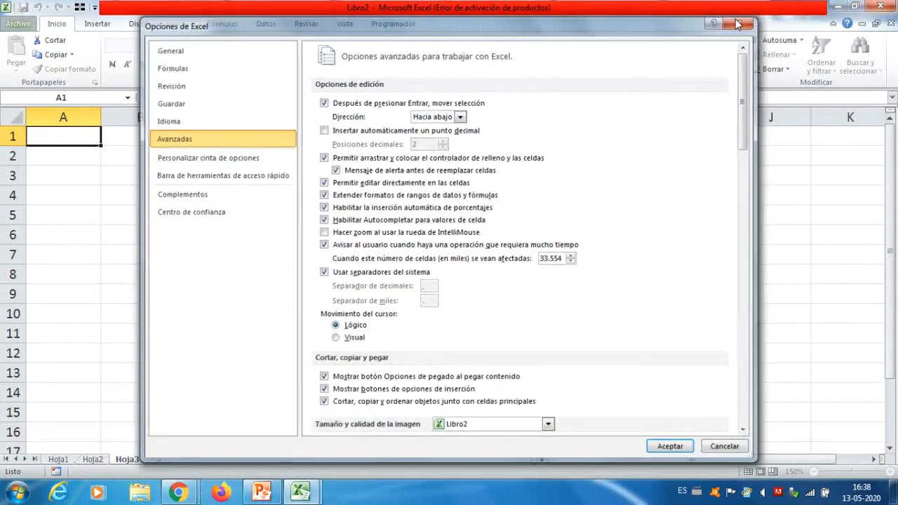
click(281, 188)
Step: Enter the headings "productos", "precio", "cantidad" and "total" in cells A1 to D1
click(74, 138)
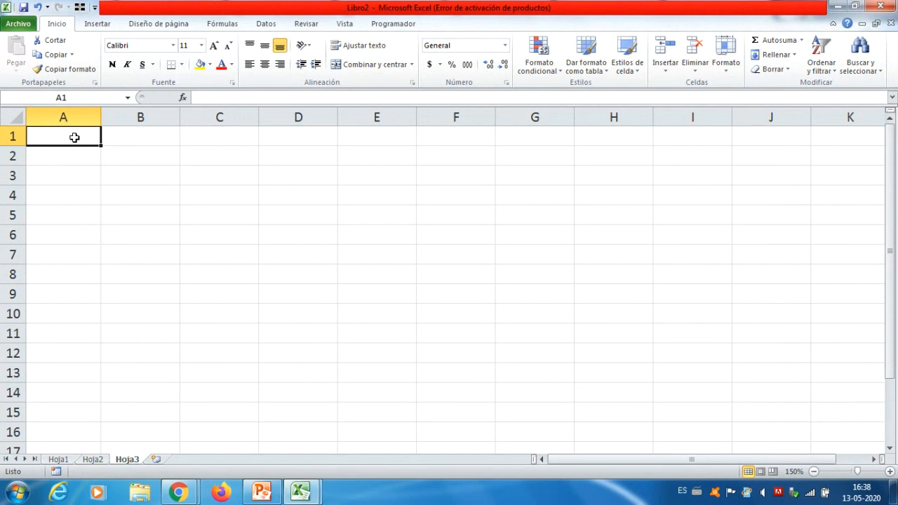
text(produc)
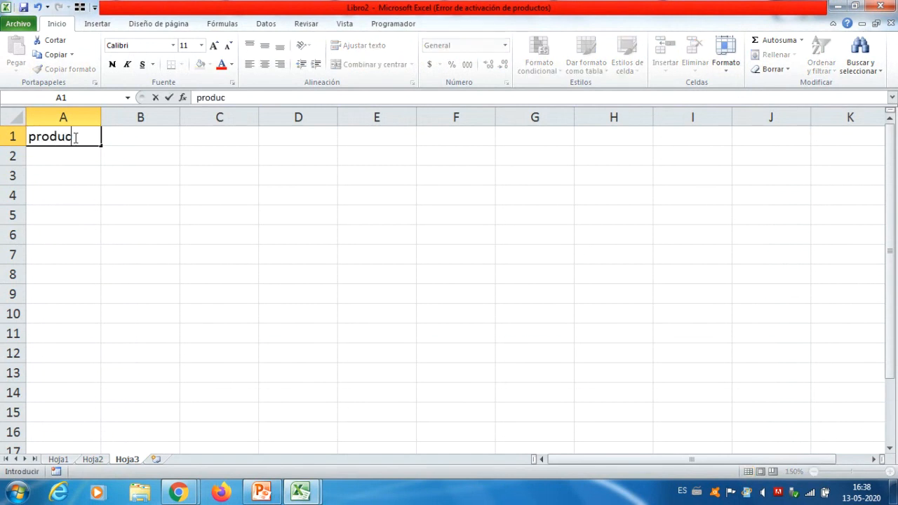
text(tos)
click(138, 137)
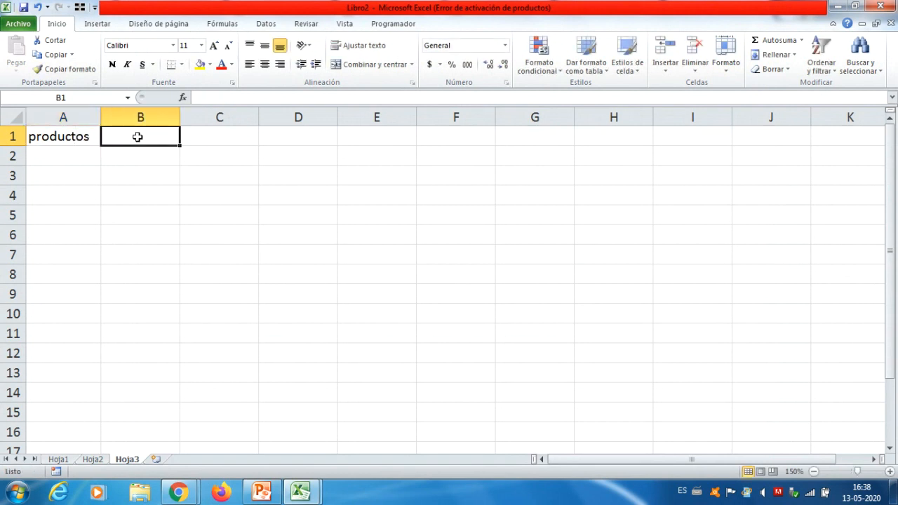
text(prescio)
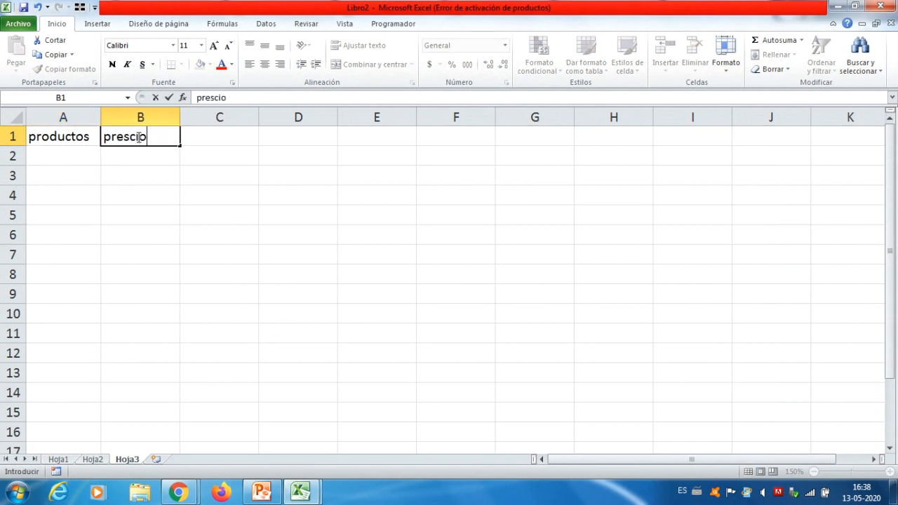
click(130, 137)
key(BackSpace)
click(199, 137)
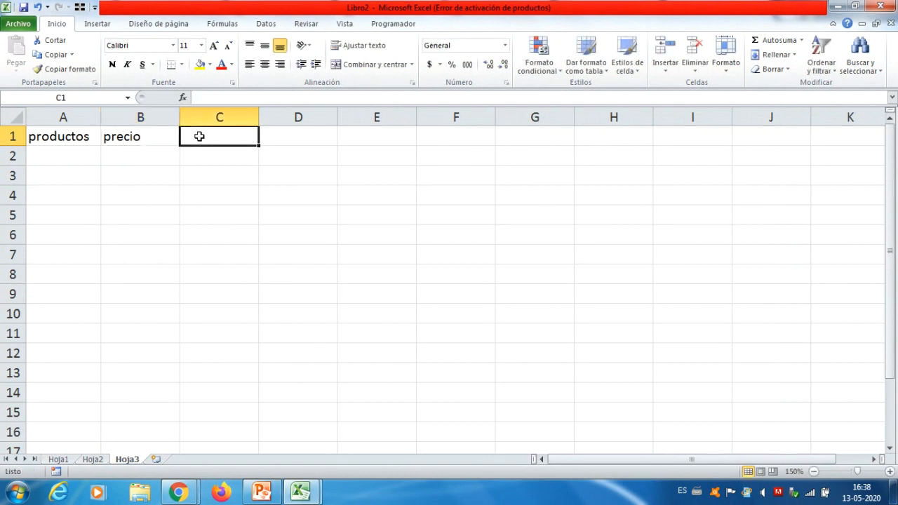
text(cantidad)
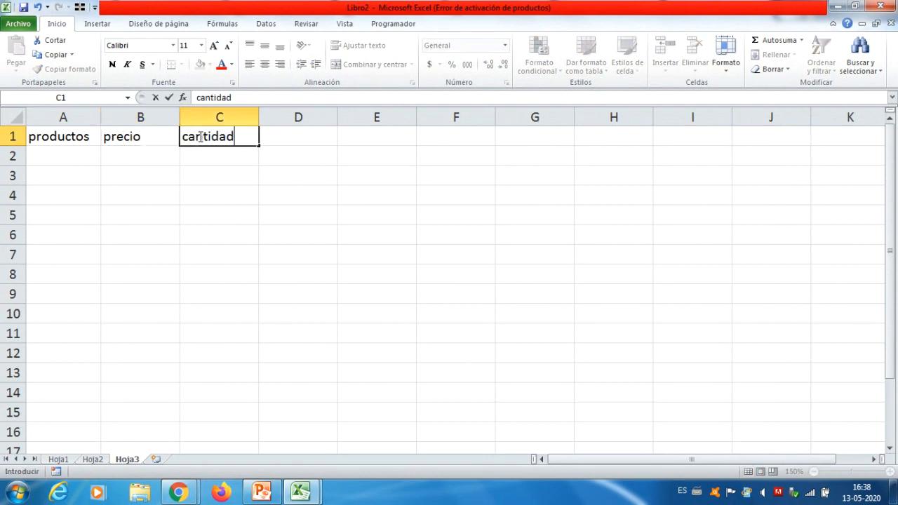
click(294, 130)
text(t)
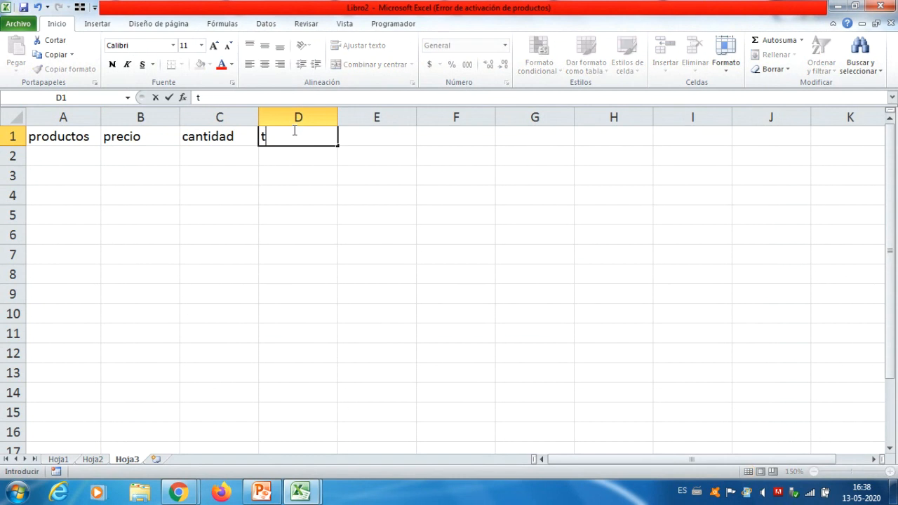
text(otal)
key(Return)
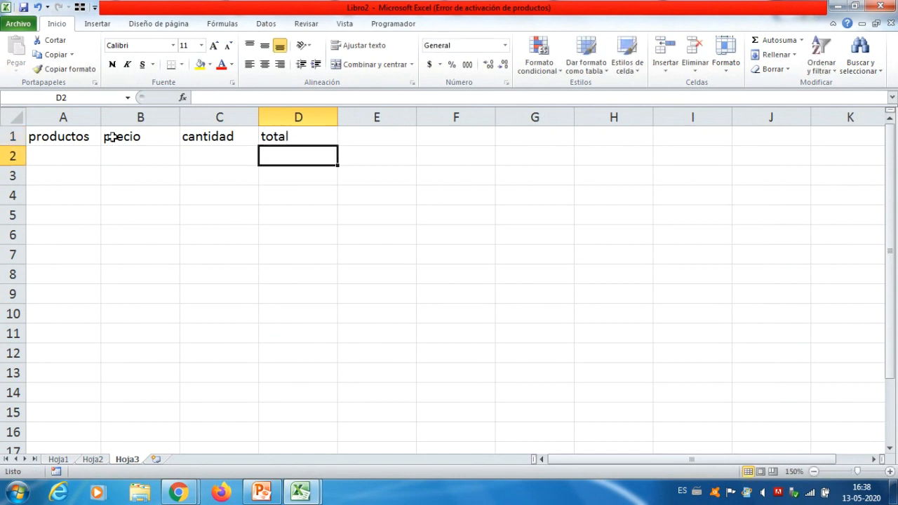
Step: Enter "arroz" as the first product in A2
click(81, 153)
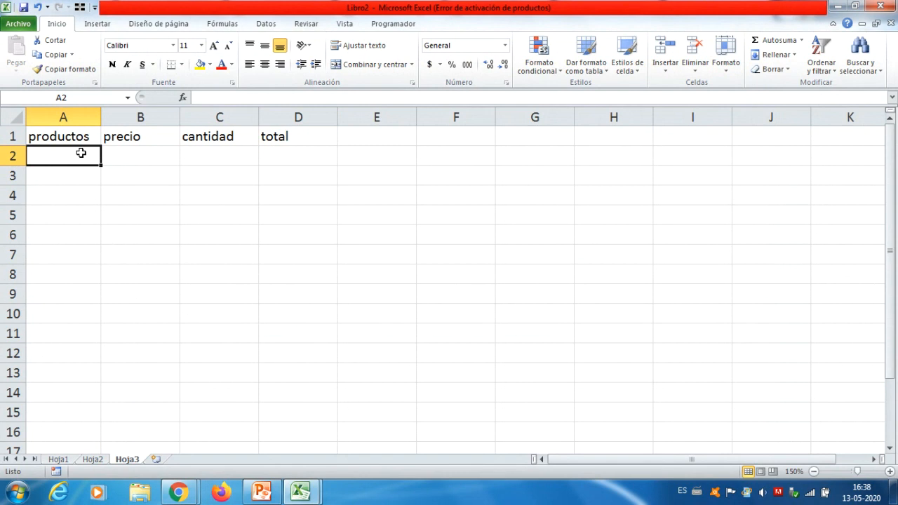
text(arroz)
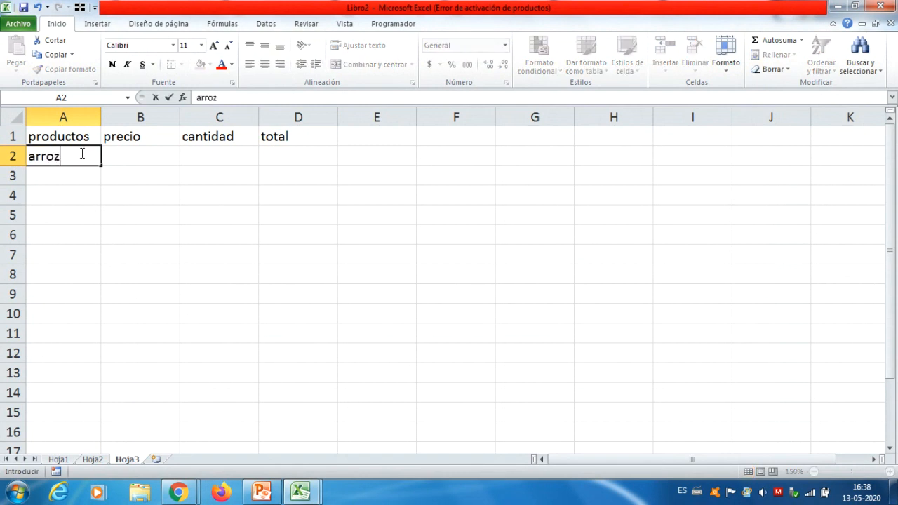
key(Return)
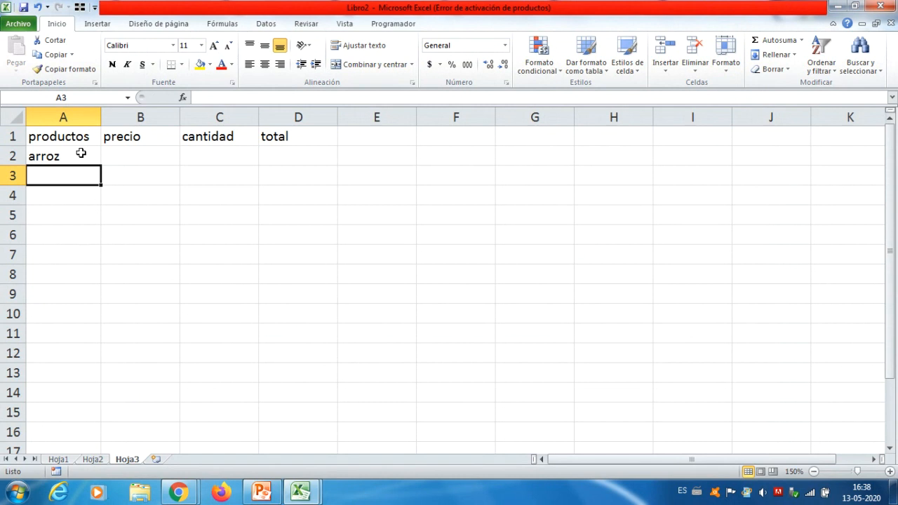
Step: Enter the products "papas", "cebollas", "naranjas" and "platanos" in cells A3 to A6
text(papas)
key(Return)
text(ceb)
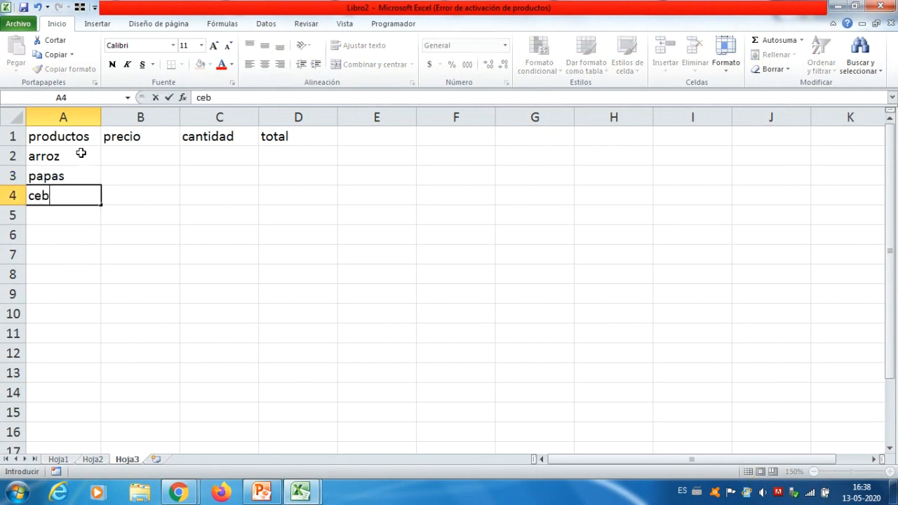
text(ollas)
key(Return)
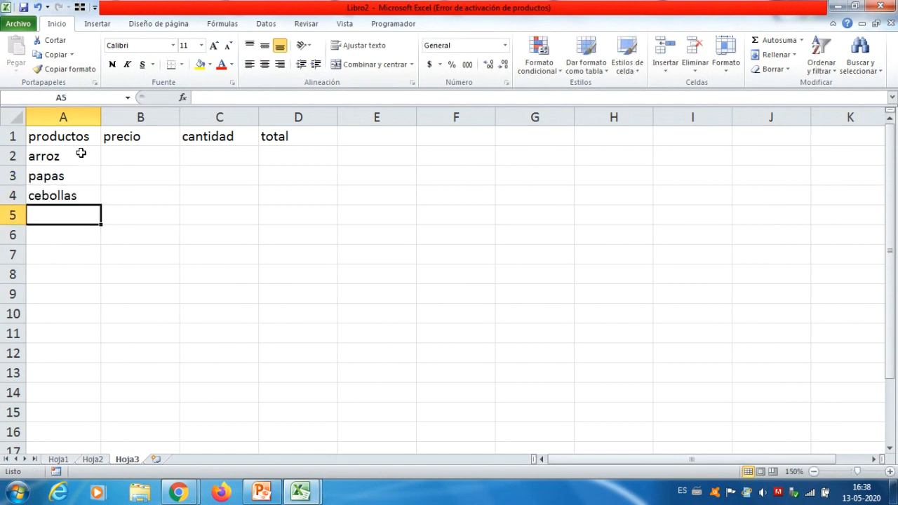
text(naranjas)
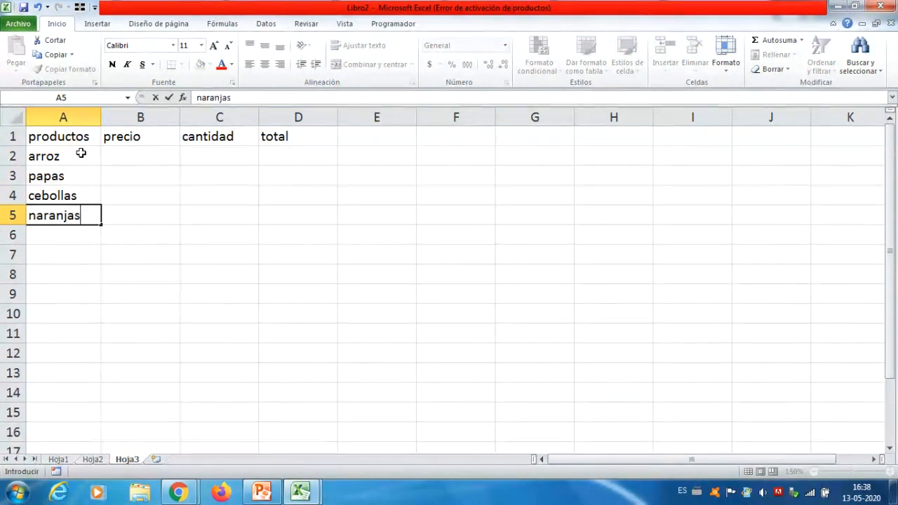
key(Return)
text(platan)
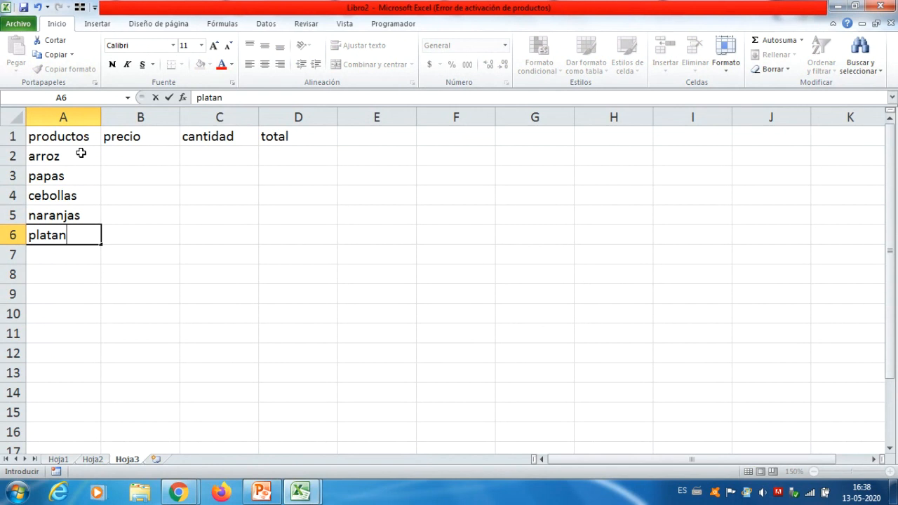
text(os)
key(Return)
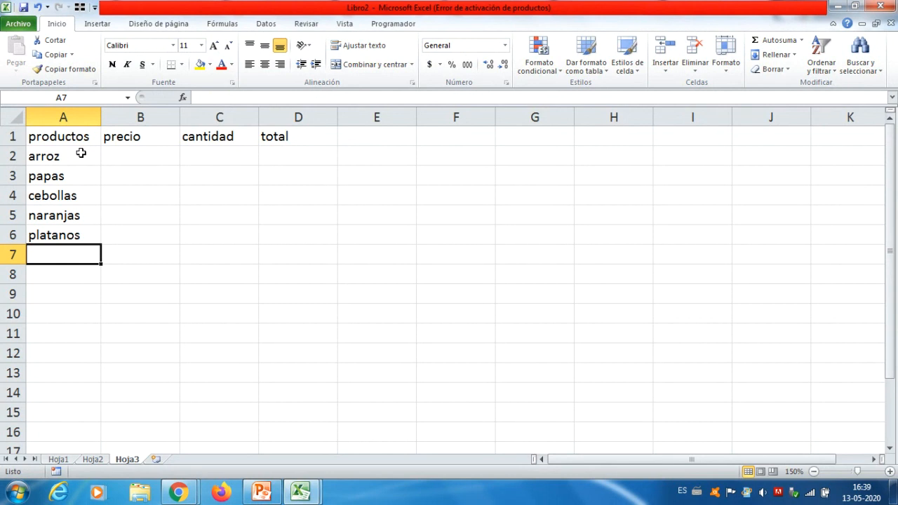
Step: Enter the products "zanahorias", "limones", "carne" and "pollo" in cells A7 to A10
text(zanahorias)
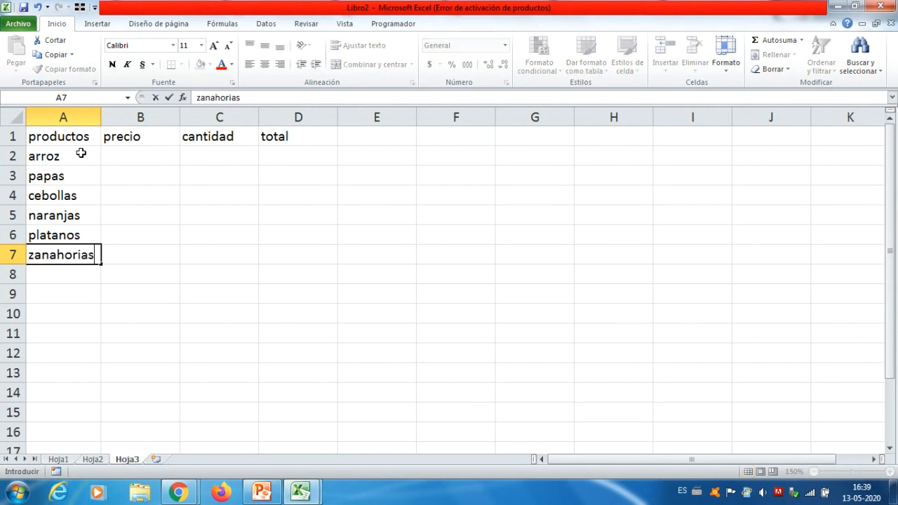
key(Return)
text(limones)
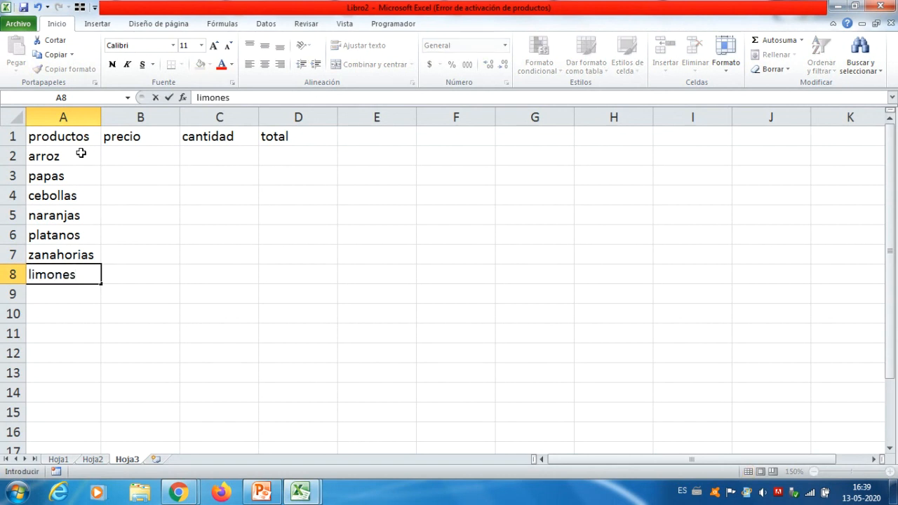
key(Return)
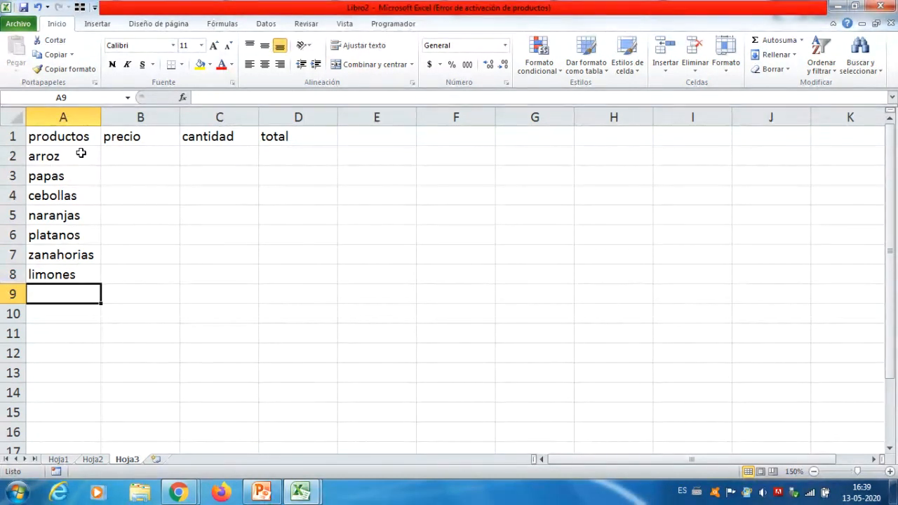
text(carne)
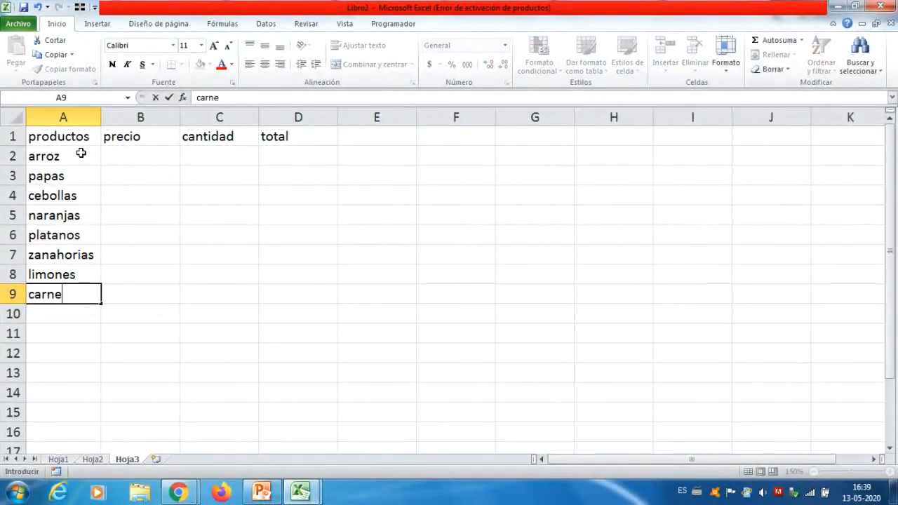
key(Return)
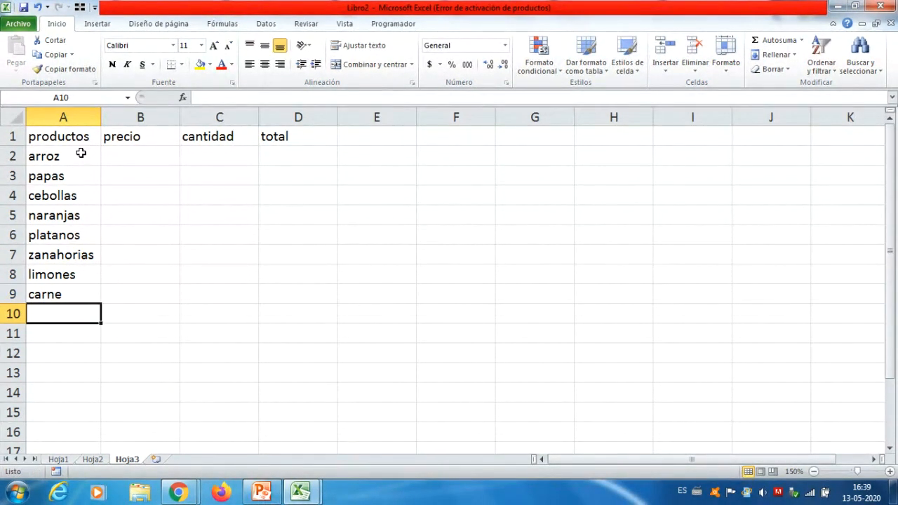
text(o)
key(BackSpace)
text(pollo)
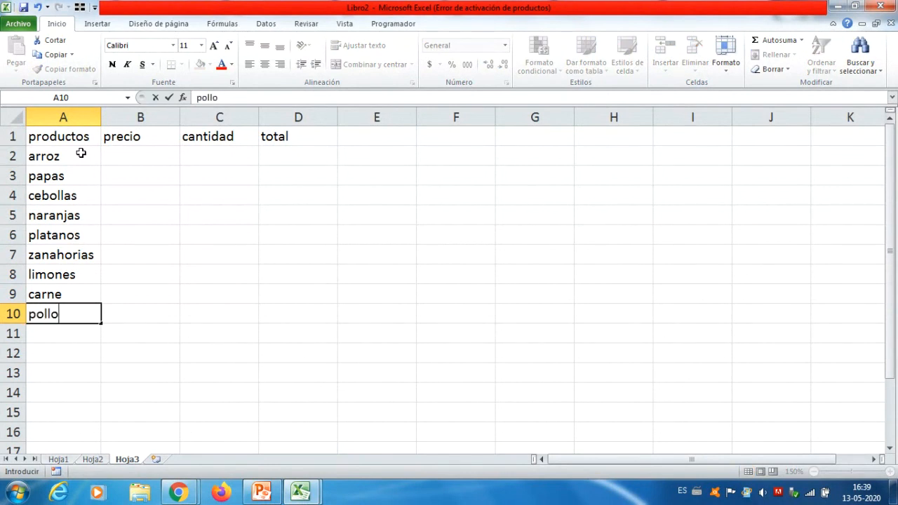
key(Return)
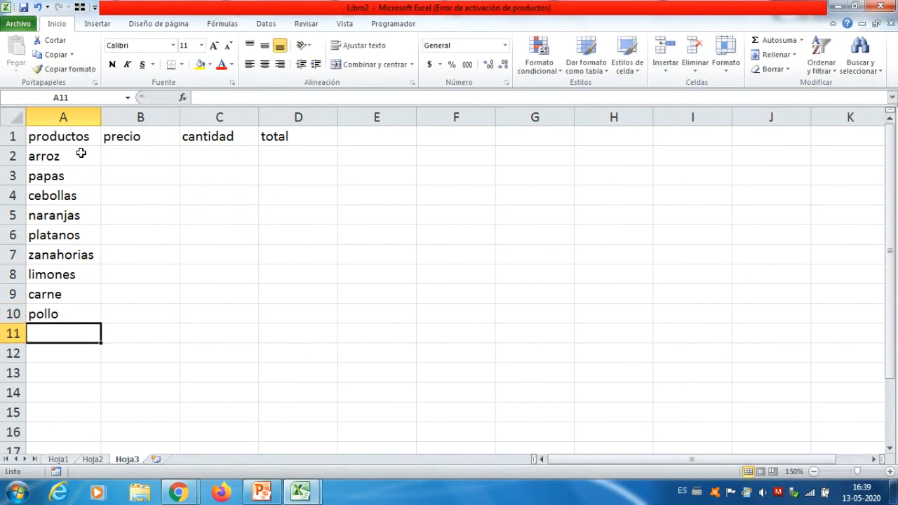
Step: Enter "cerveza" as the last product in A11
text(vcerveza)
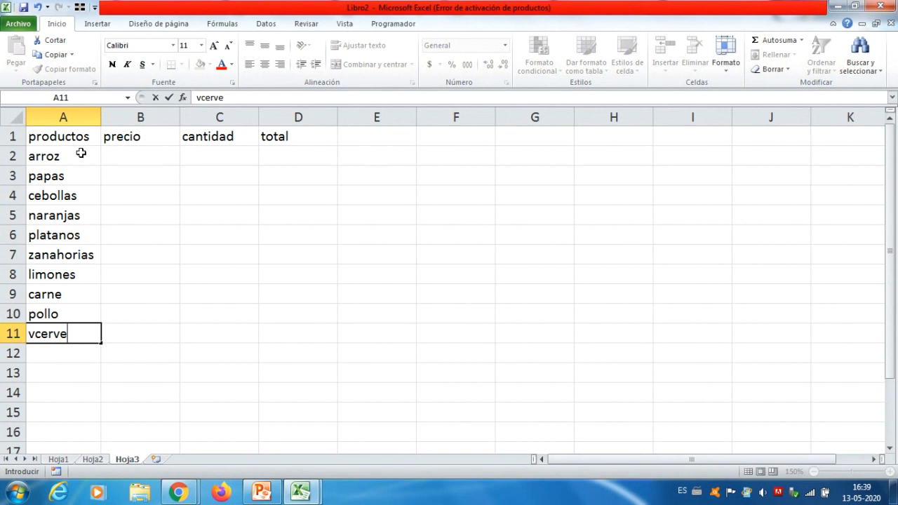
key(BackSpace)
key(BackSpace)
key(BackSpace)
key(BackSpace)
key(BackSpace)
key(BackSpace)
key(BackSpace)
key(BackSpace)
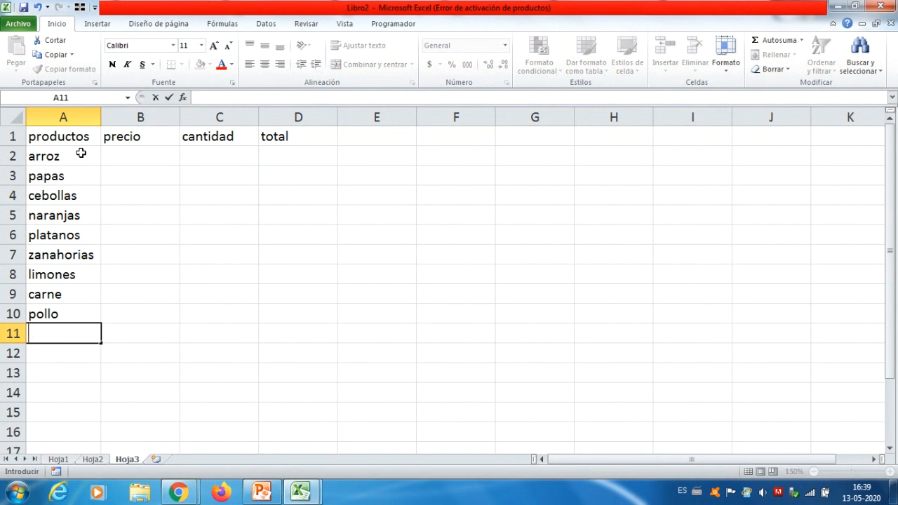
text(cerveza)
Step: Enter the prices 1100 for arroz, 700 for papas and 600 for cebollas in cells B2 to B4
click(136, 160)
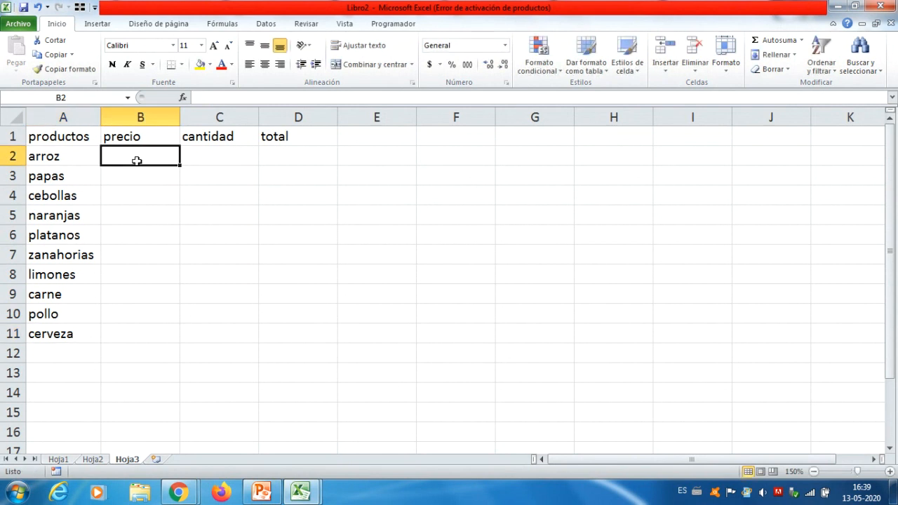
text(8)
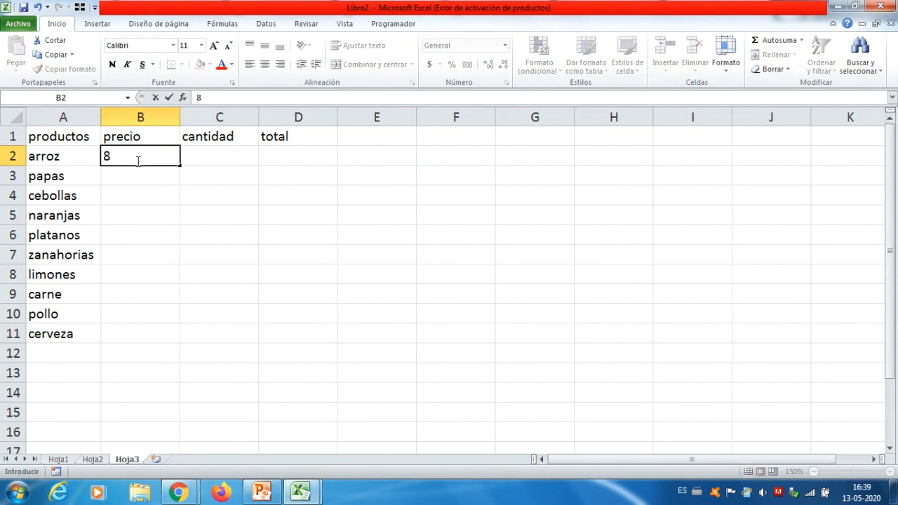
key(BackSpace)
text(1100)
key(Return)
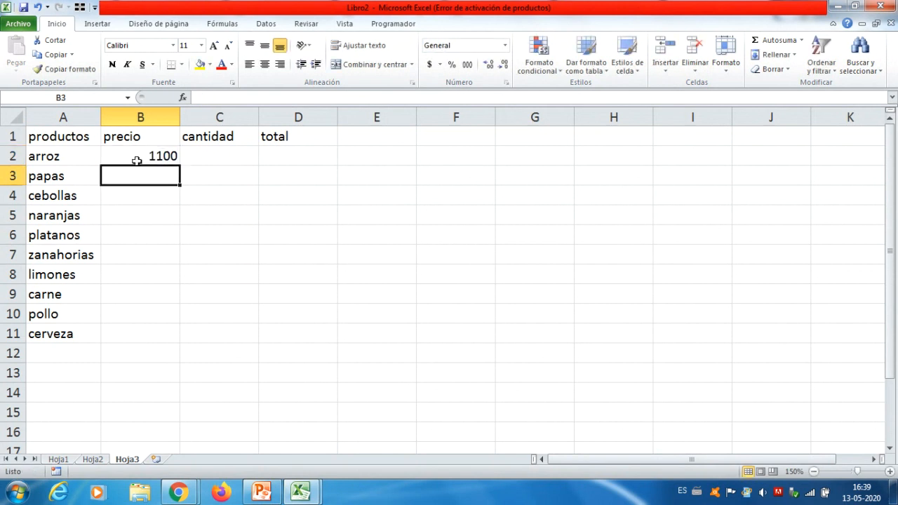
click(140, 161)
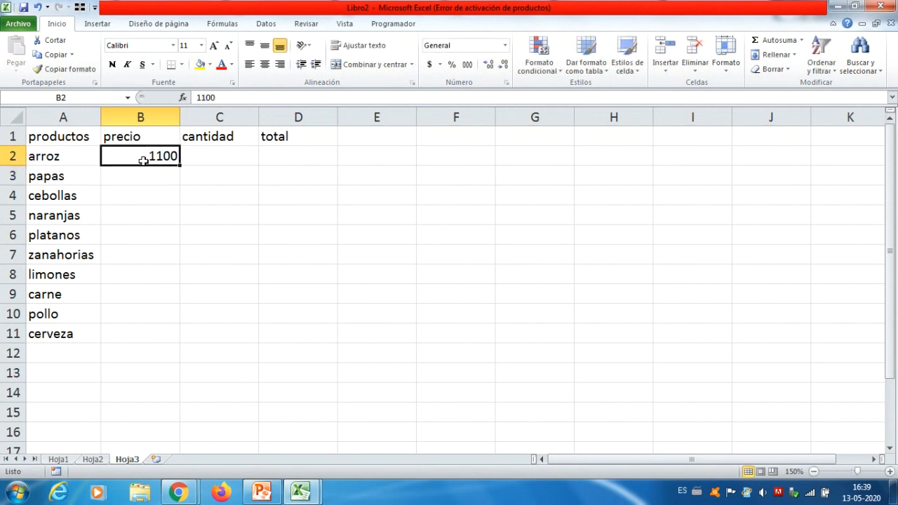
click(141, 177)
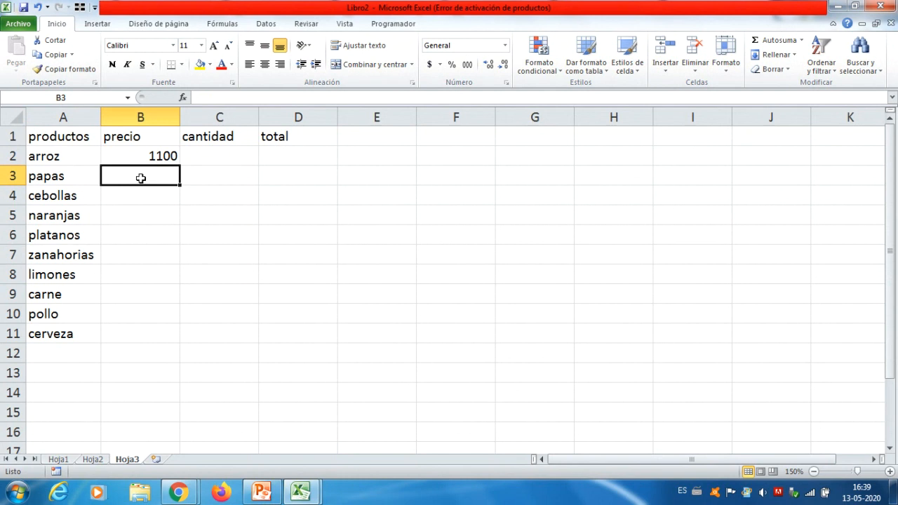
text(700)
key(Return)
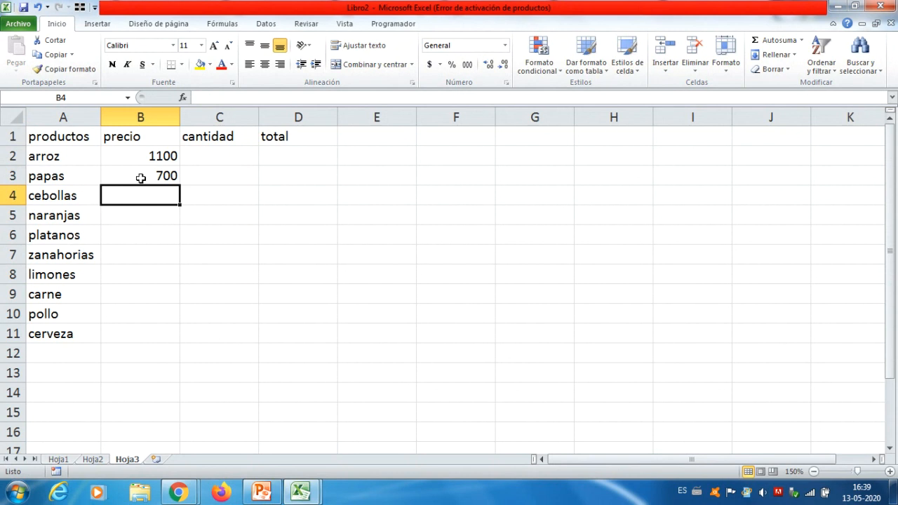
text(6000)
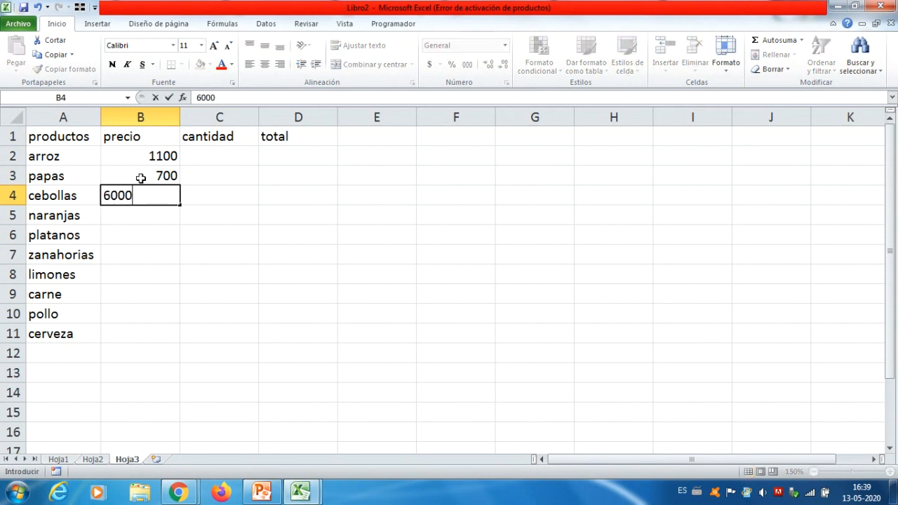
key(BackSpace)
key(Return)
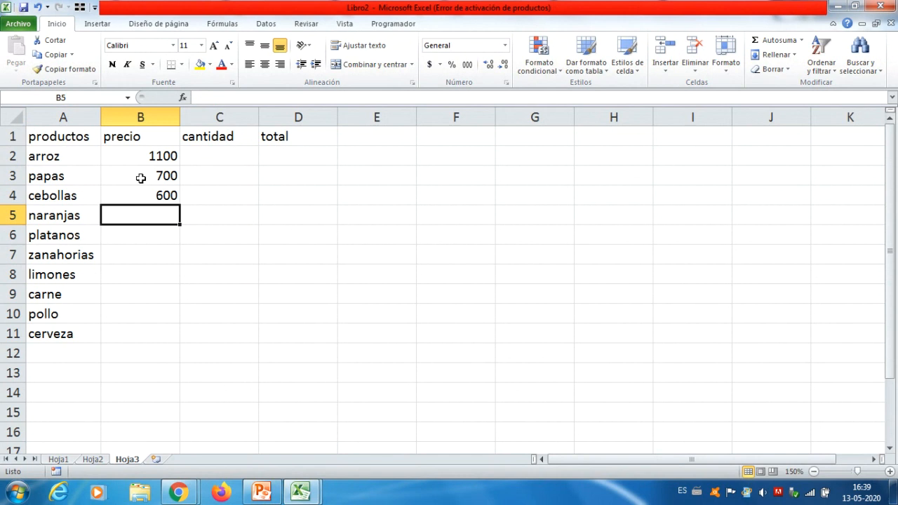
Step: Enter the prices 750, 800, 500 and 1200 for naranjas, platanos, zanahorias and limones in cells B5 to B8
text(750)
key(Return)
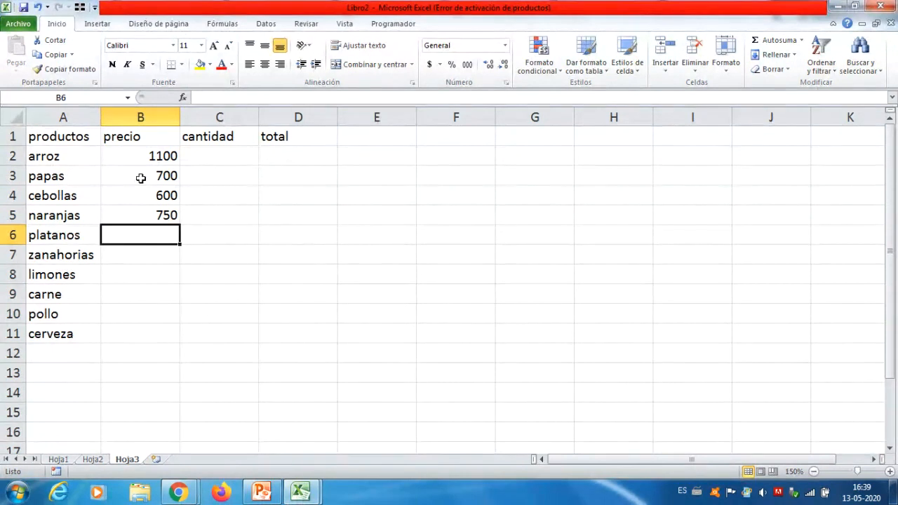
text(800)
key(Return)
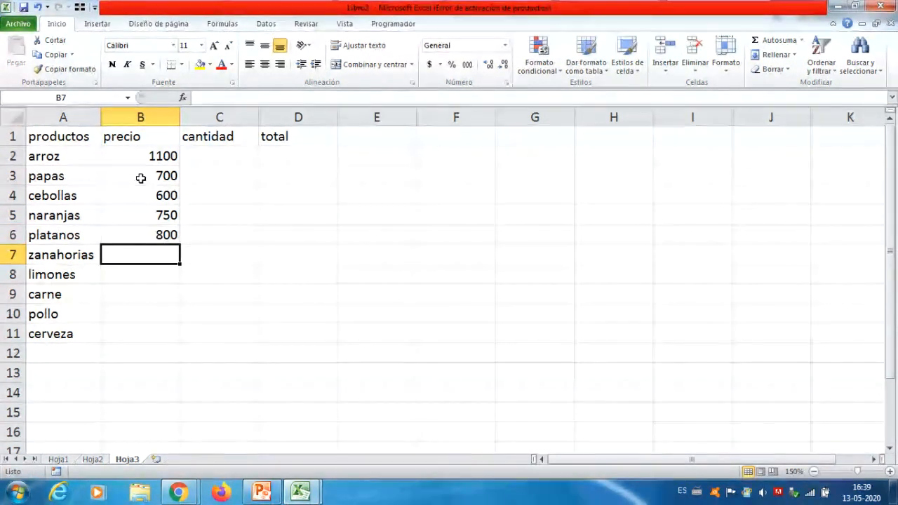
text(500)
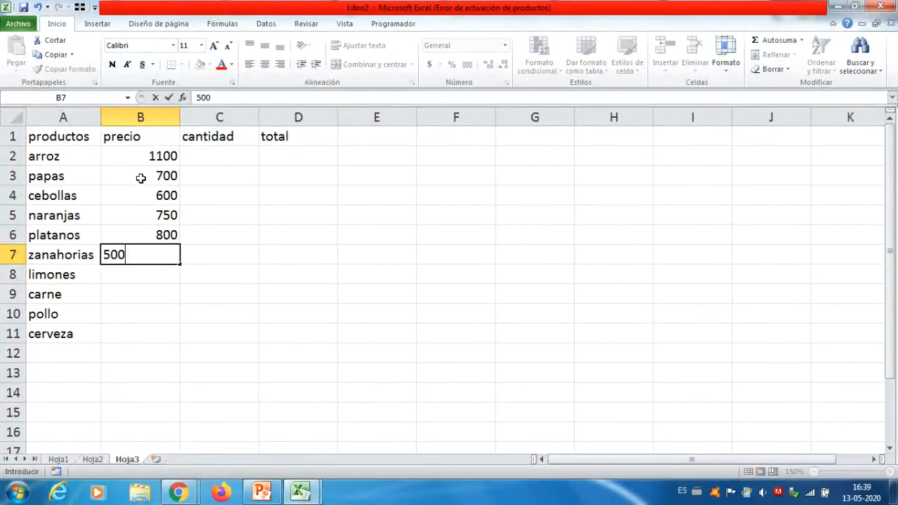
key(Return)
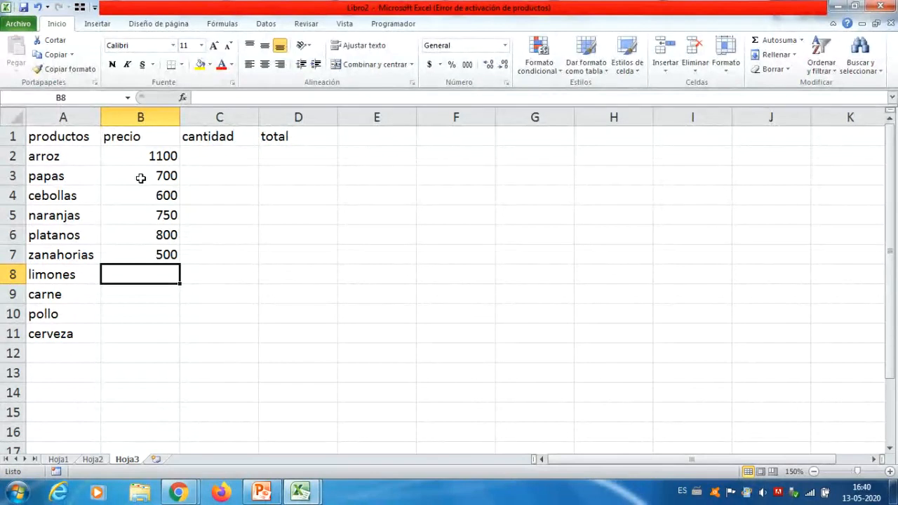
text(1200)
key(Return)
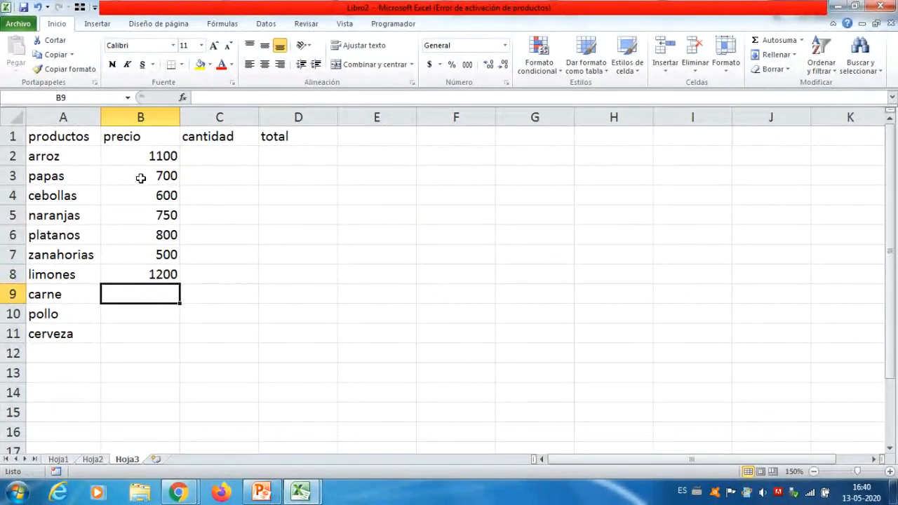
Step: Enter the prices 6000 for carne, 2800 for pollo and 1400 for cerveza in cells B9 to B11
text(6000)
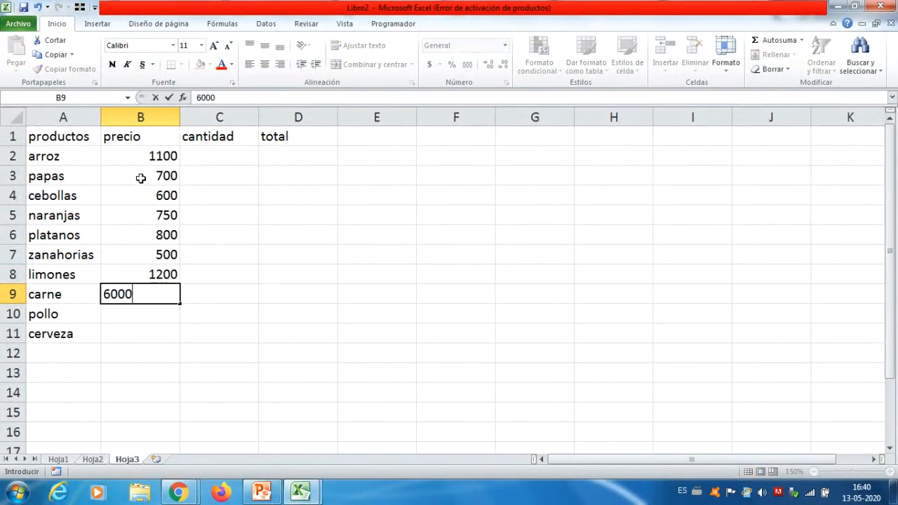
key(Return)
text(2800)
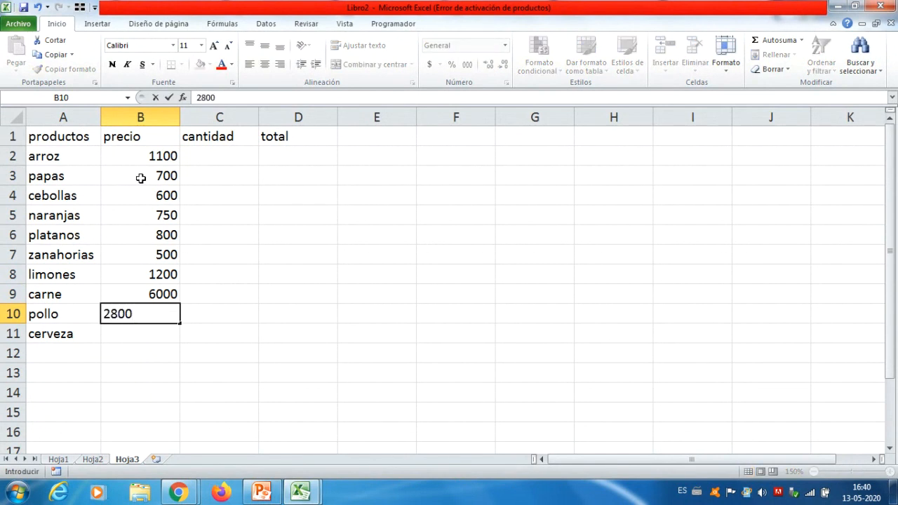
key(Return)
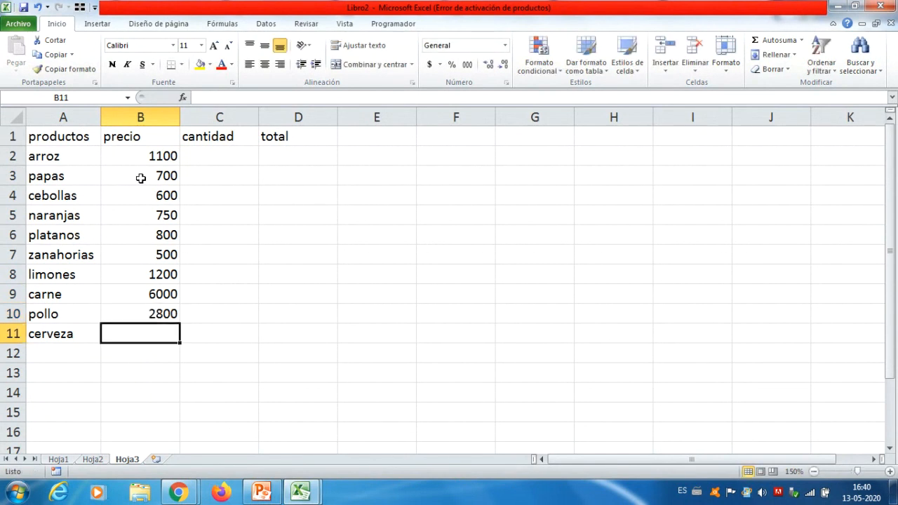
text(1400)
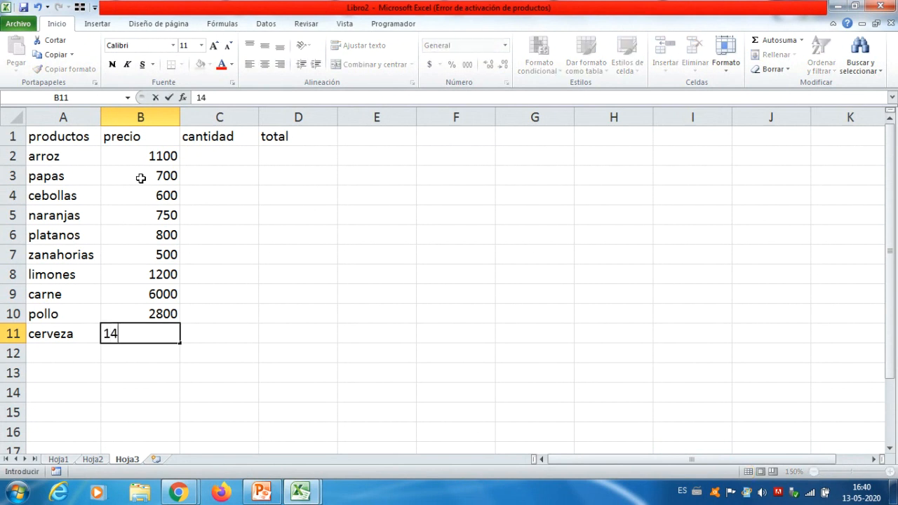
Step: Enter the quantities 3, 4, 2 and 3 for arroz, papas, cebollas and naranjas in cells C2 to C5
click(220, 158)
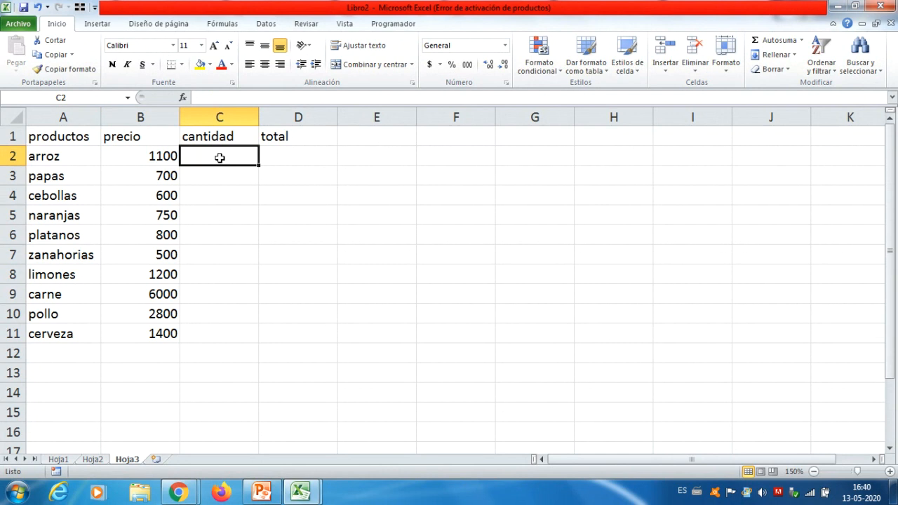
text(3)
key(Return)
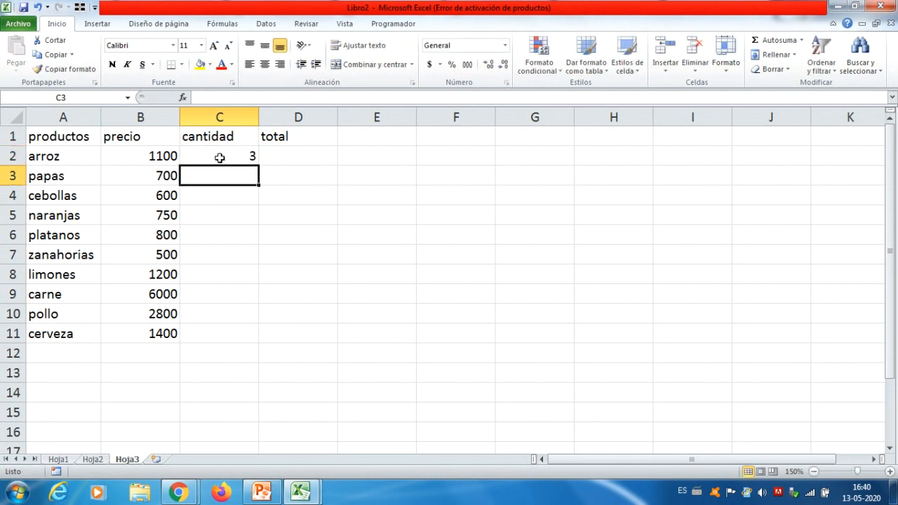
text(4)
key(Return)
text(2)
key(Return)
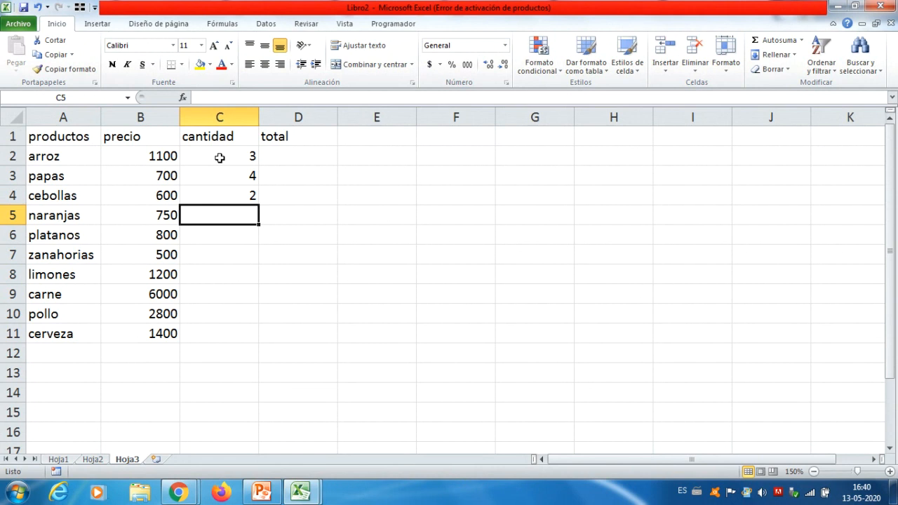
text(3)
key(Return)
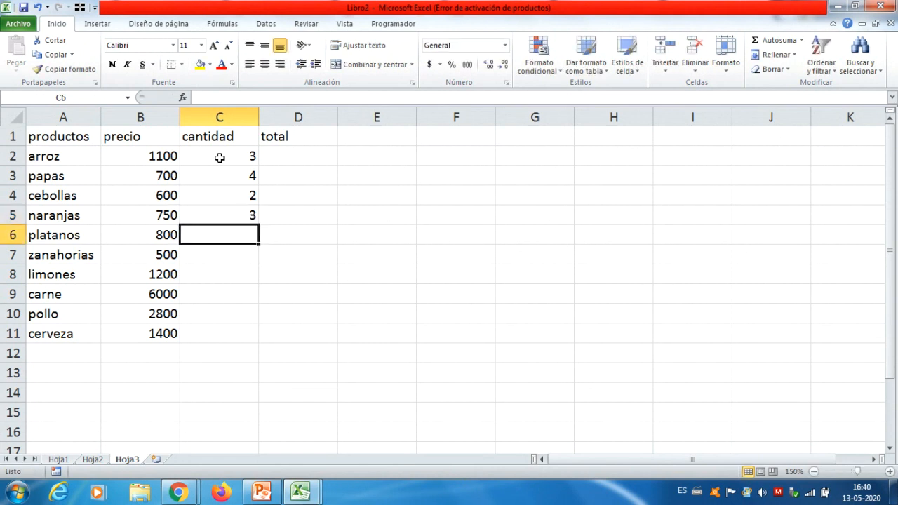
Step: Enter the quantities 3, 2 and 4 for platanos, zanahorias and limones in cells C6 to C8
text(3)
key(Return)
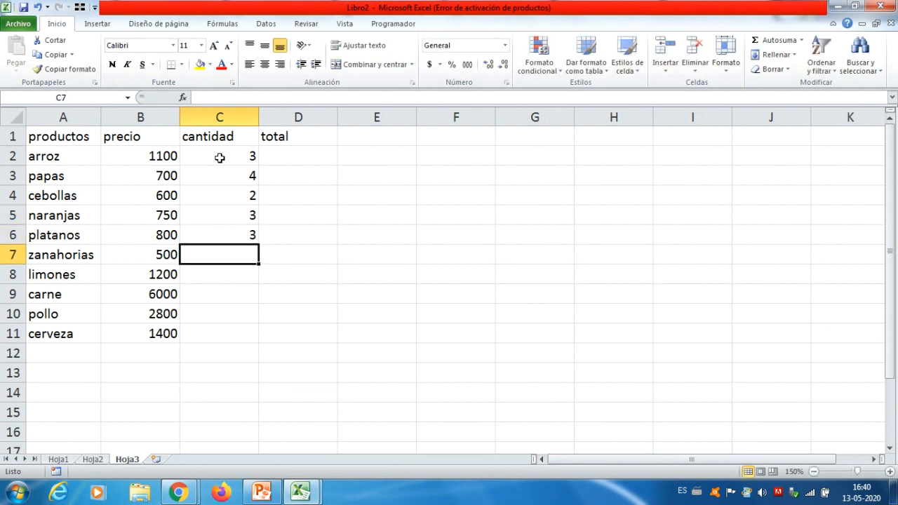
text(2)
key(Return)
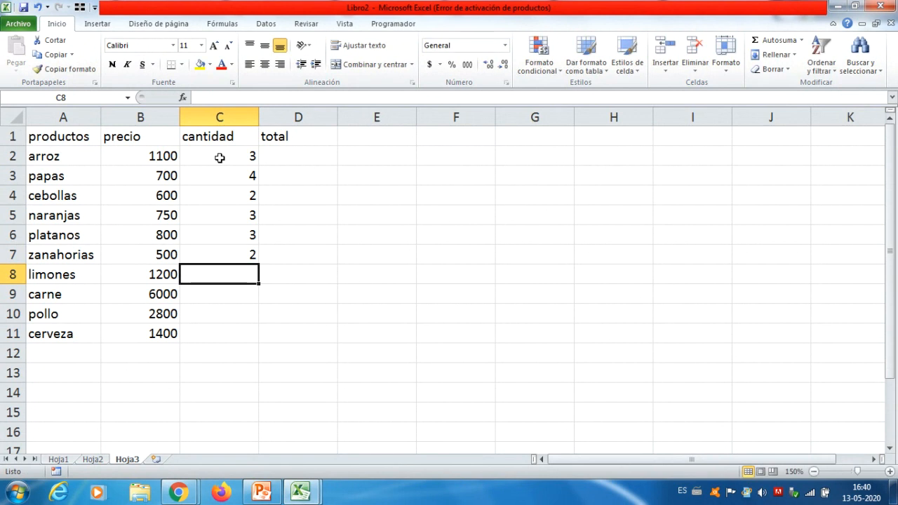
text(4)
key(Return)
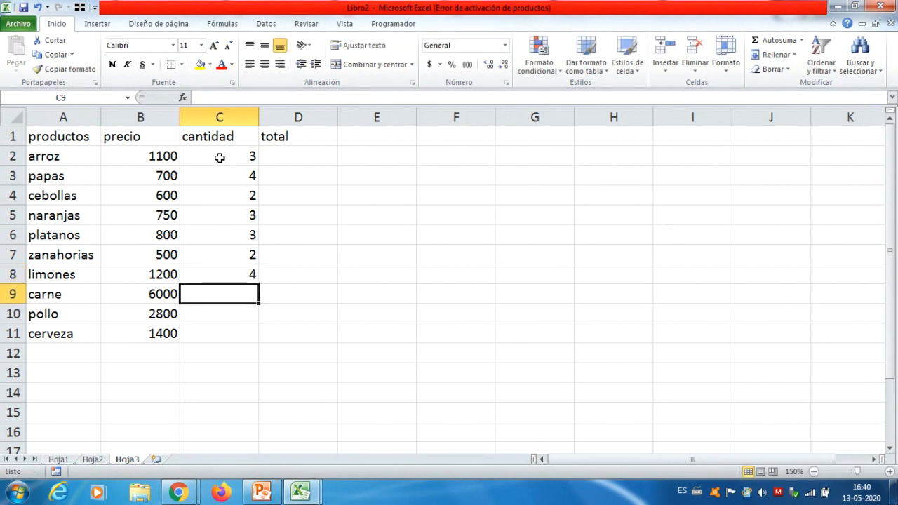
Step: Enter the quantities 3, 5 and 8 for carne, pollo and cerveza in cells C9 to C11
text(5)
key(BackSpace)
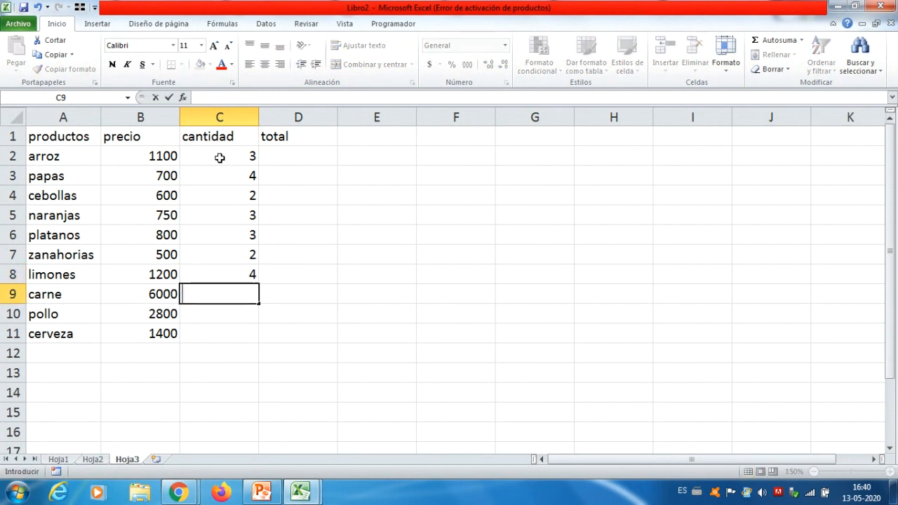
text(3)
key(Return)
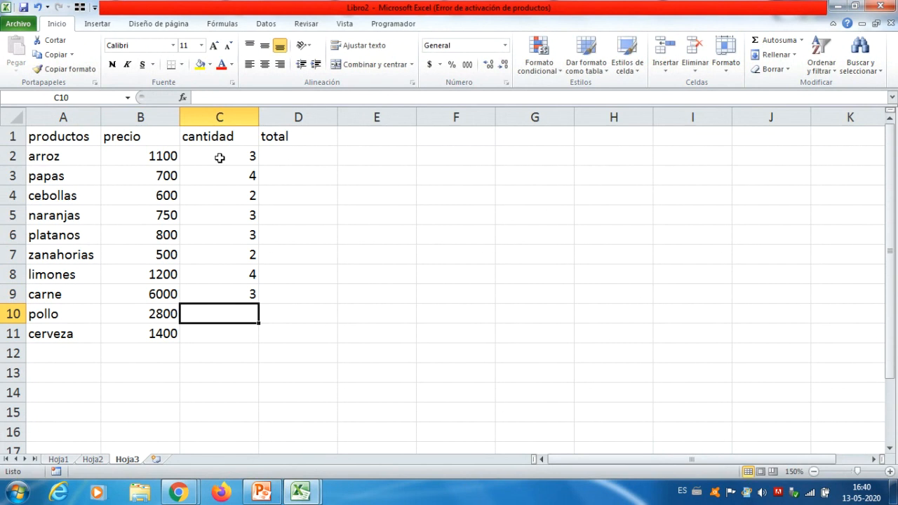
text(5)
key(Return)
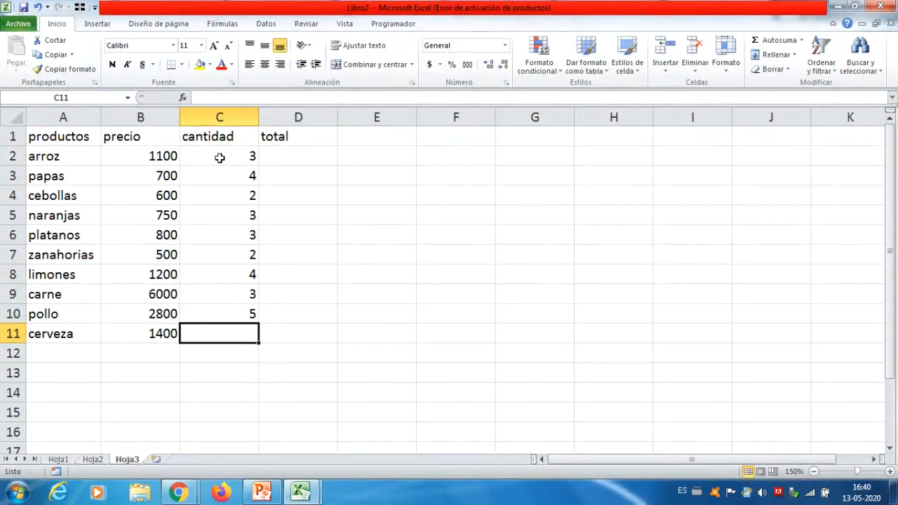
text(8)
key(Return)
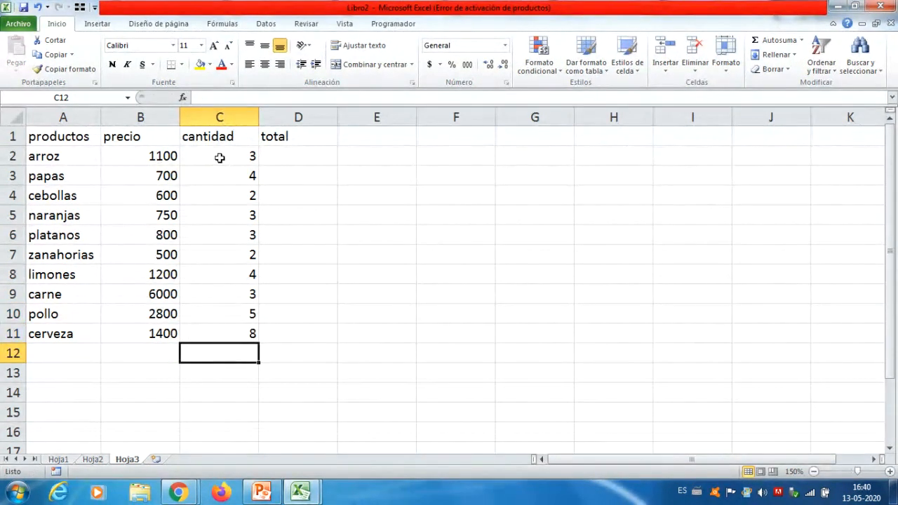
Step: Switch to the Blackboard Collaborate class in Chrome to read the students' chat messages, and return to the Libro2 workbook in Excel
click(179, 492)
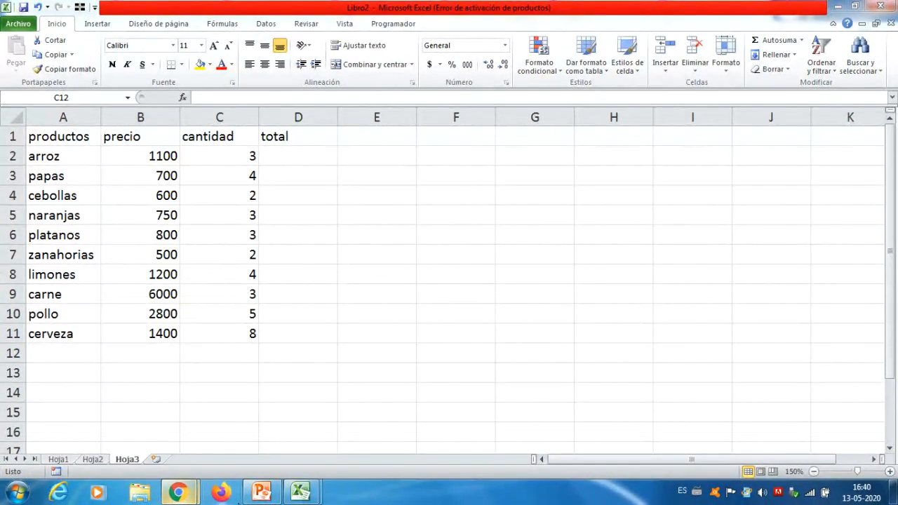
mouse_move(183, 495)
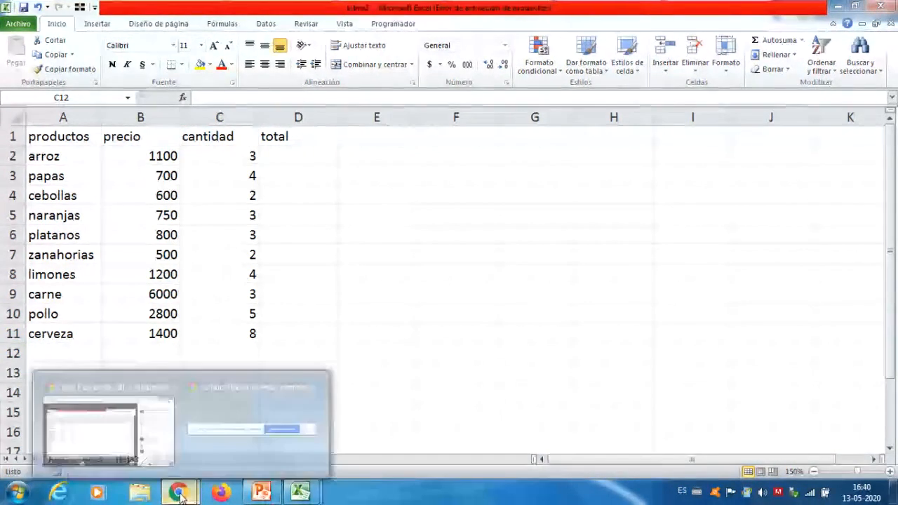
click(163, 435)
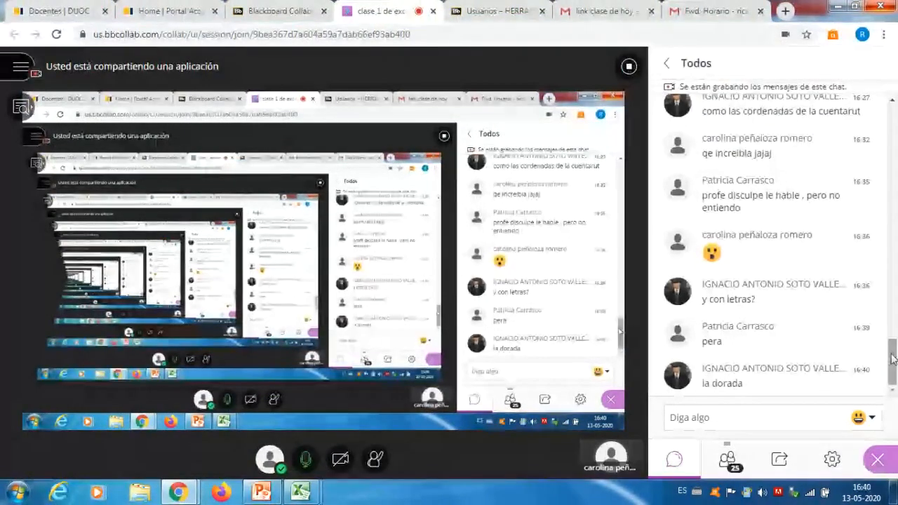
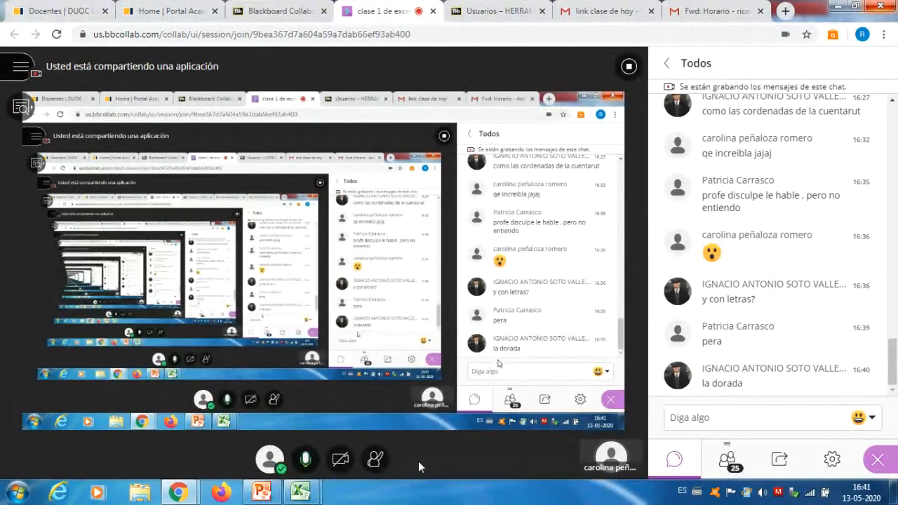
mouse_move(300, 490)
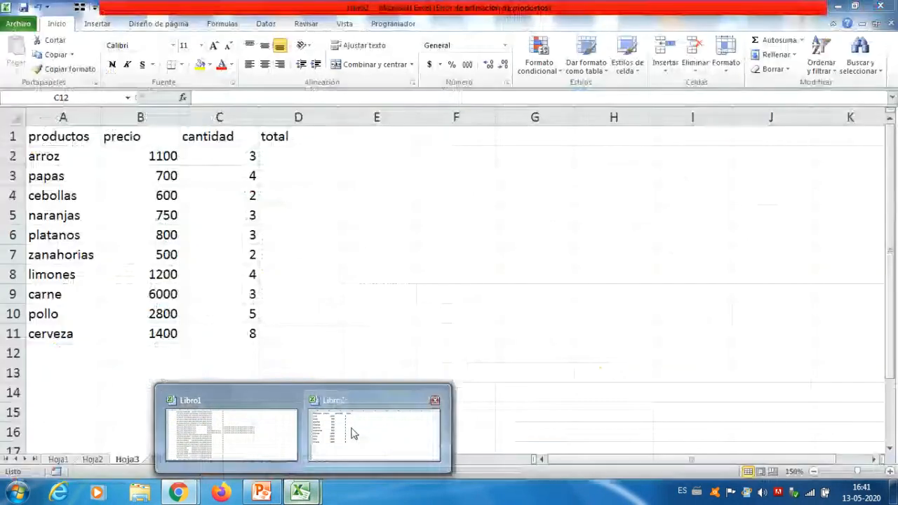
click(350, 428)
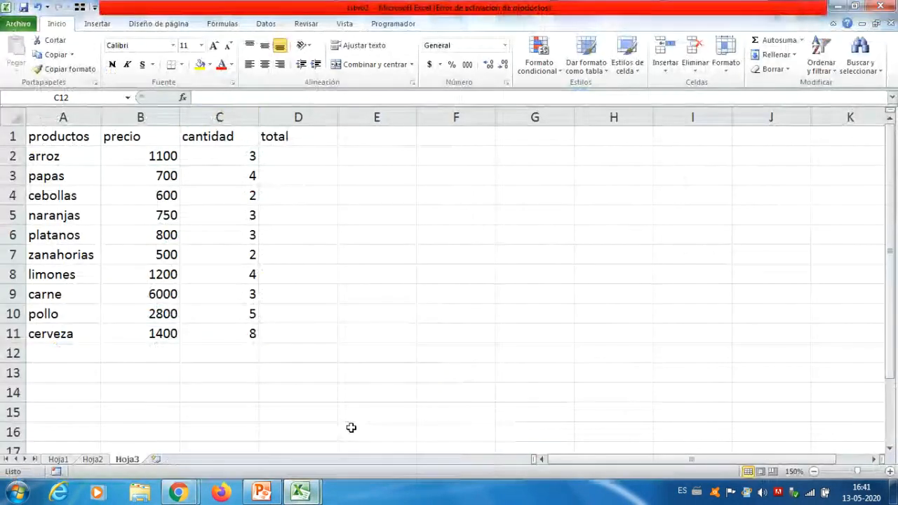
Step: Center the prices and quantities horizontally in the range B2 to C11
click(311, 161)
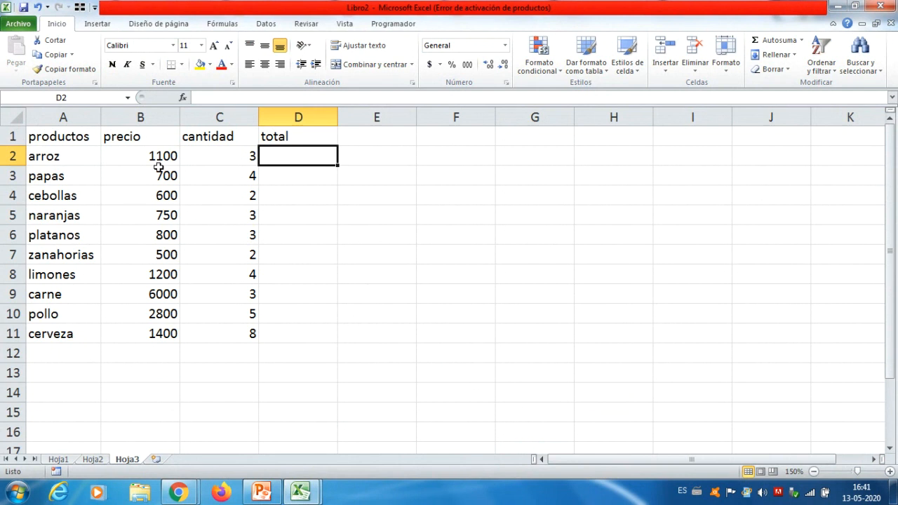
drag(160, 163, 230, 326)
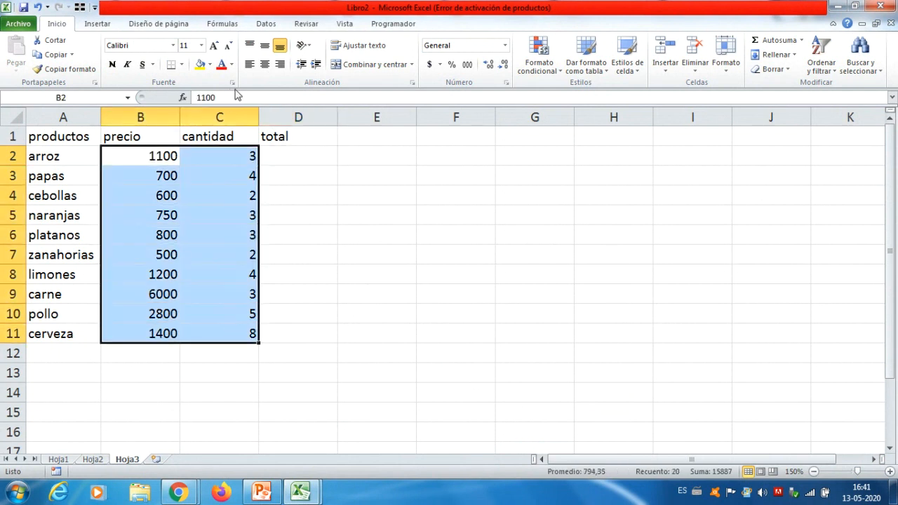
click(264, 64)
click(176, 232)
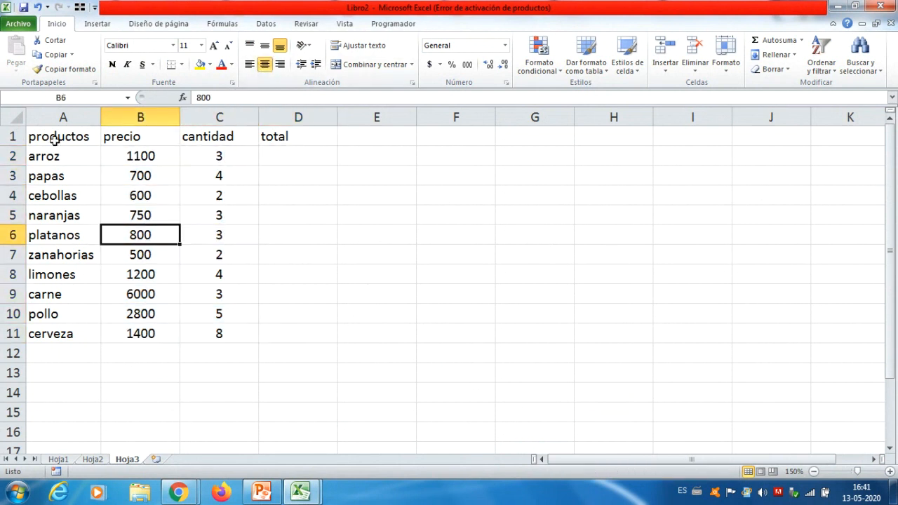
Step: Fill the header cells A1 to D1 with yellow
drag(55, 140, 268, 134)
click(200, 65)
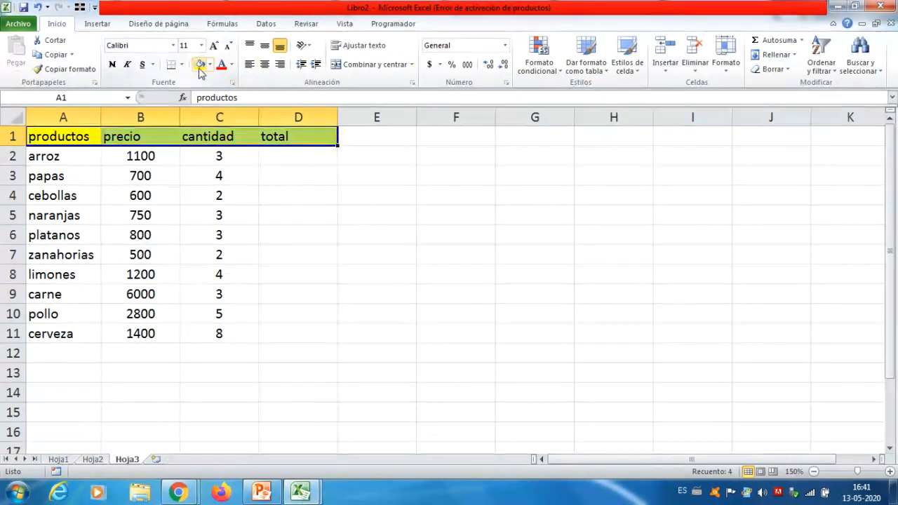
click(214, 253)
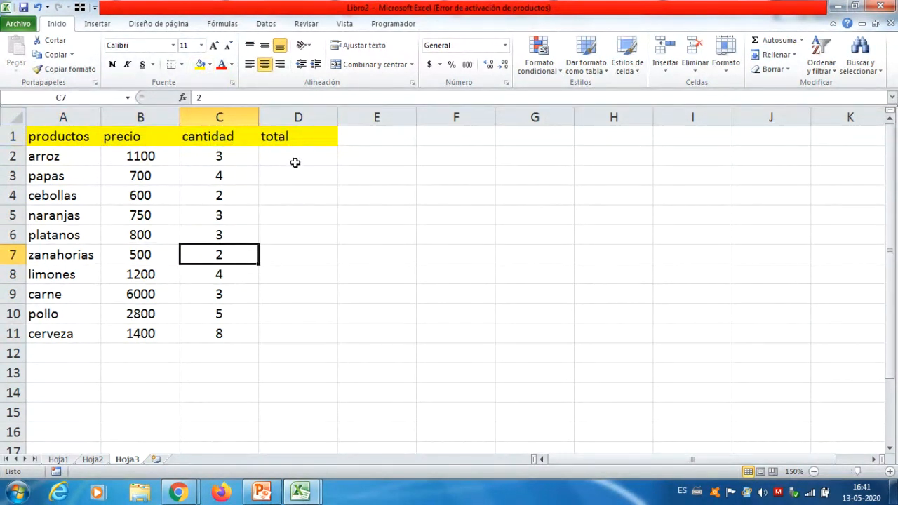
Step: Try different alignments on the headers in A1 to D1, leaving them centered horizontally and aligned to the bottom of the cells
drag(48, 140, 282, 128)
click(265, 64)
click(249, 45)
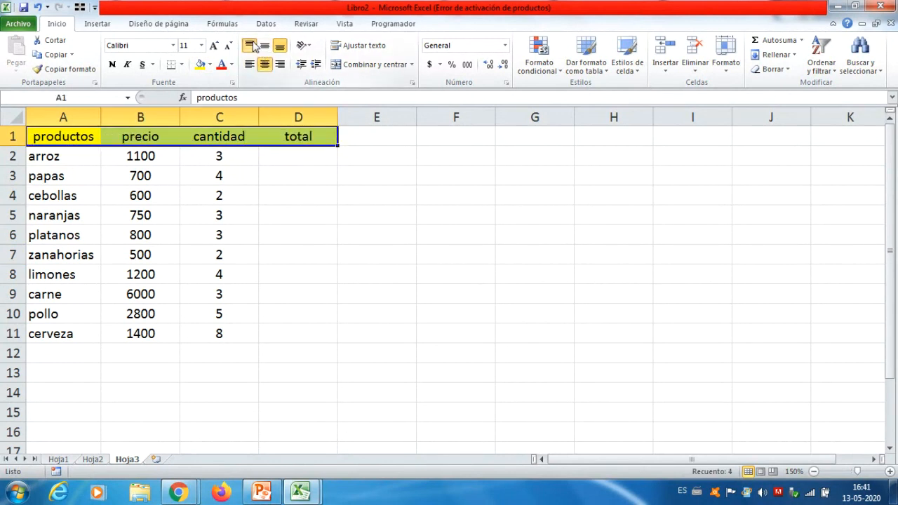
click(248, 64)
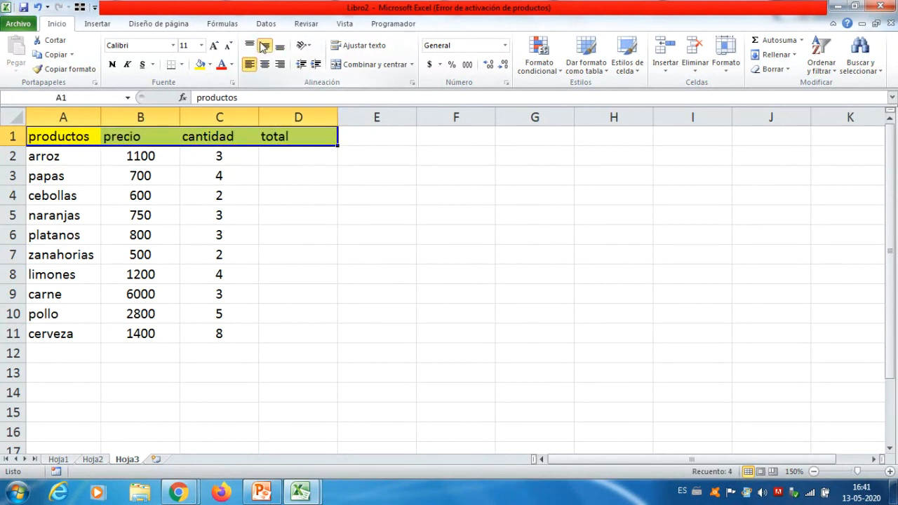
click(264, 47)
click(279, 46)
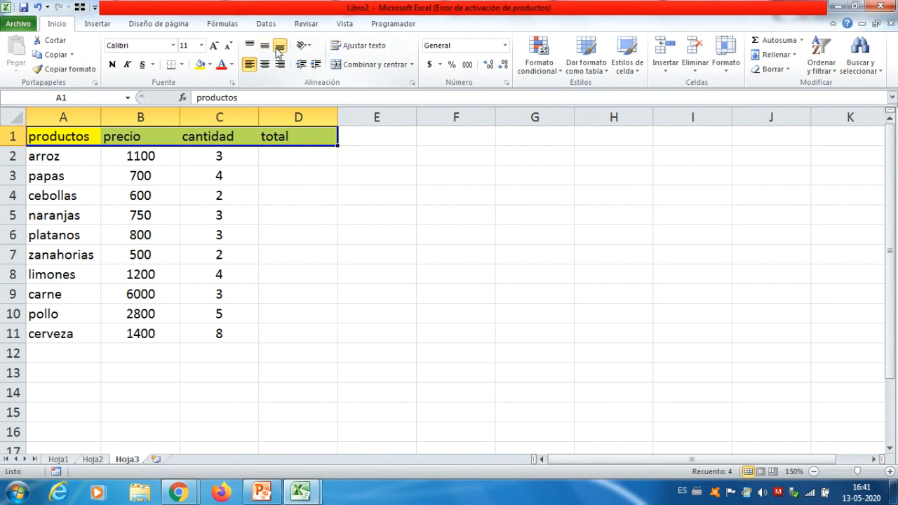
click(265, 63)
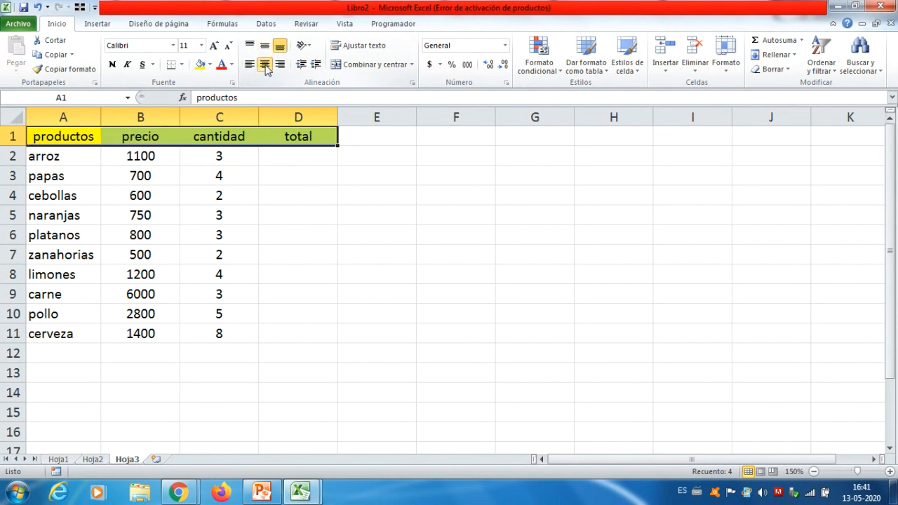
click(197, 192)
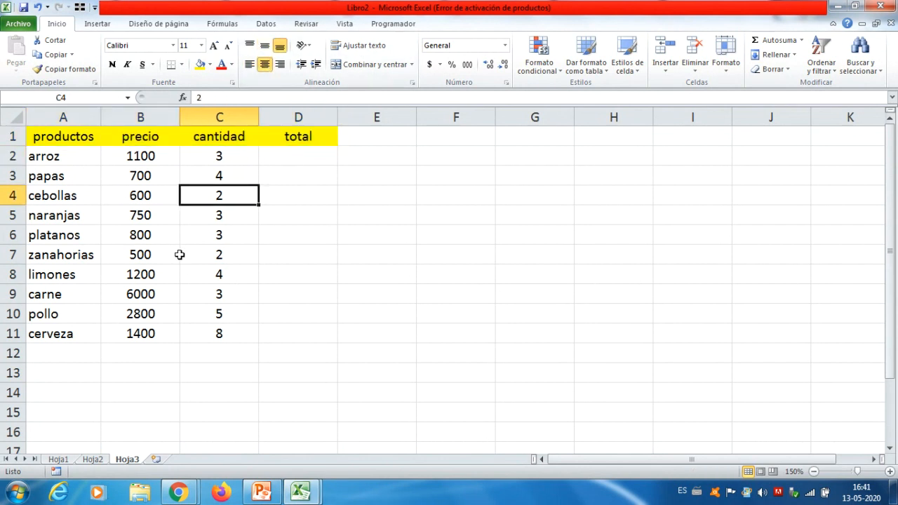
Step: Try entering 1100x3 without an equals sign as the total for arroz in cell D2, and clear the cell
click(307, 157)
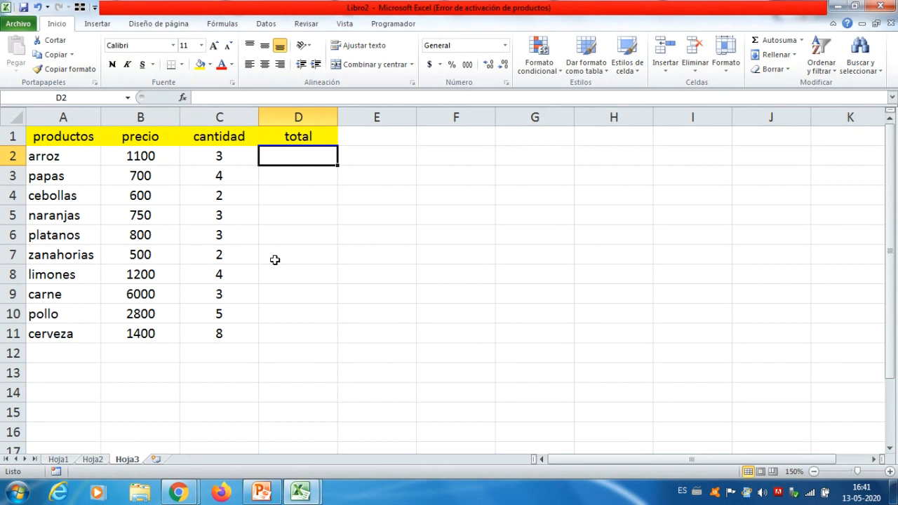
text(11)
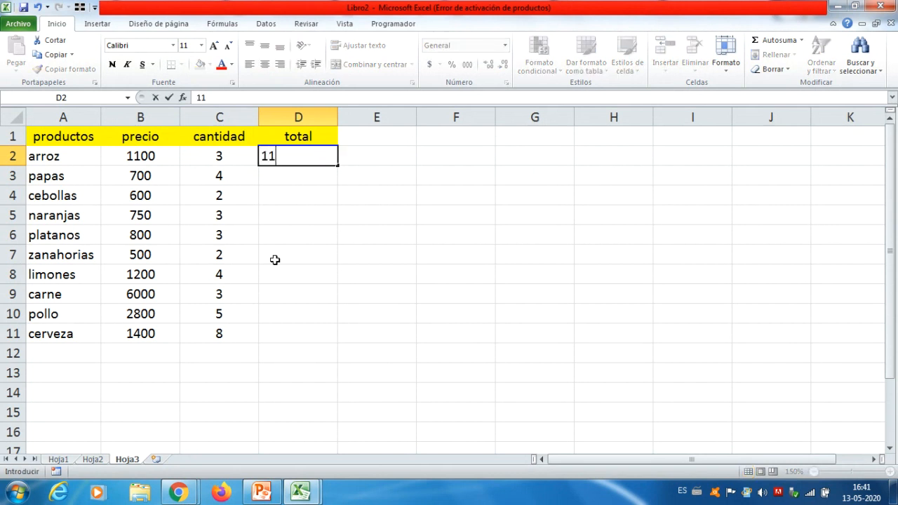
text(00x3)
key(Return)
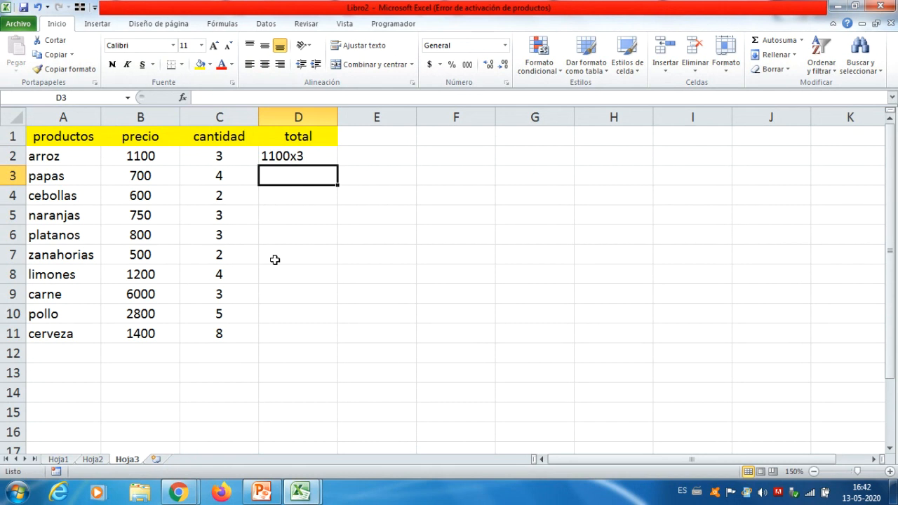
click(291, 156)
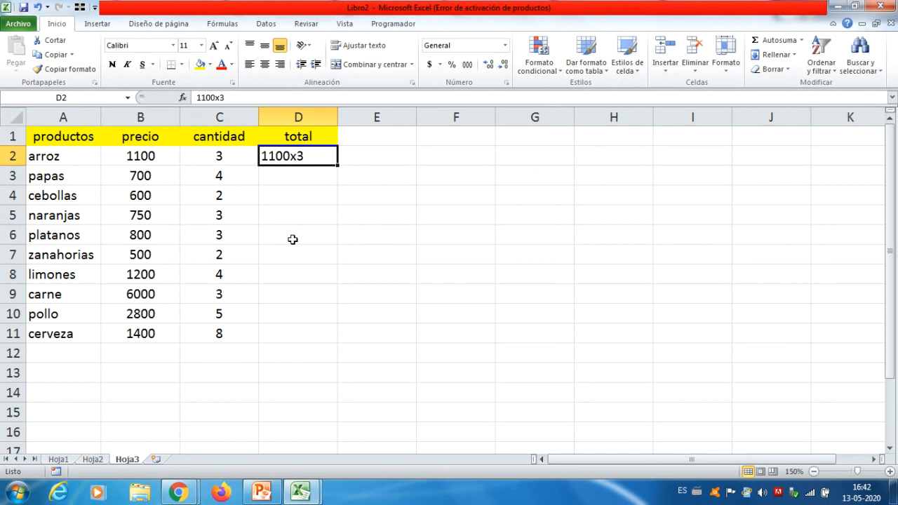
click(293, 177)
click(299, 155)
key(Delete)
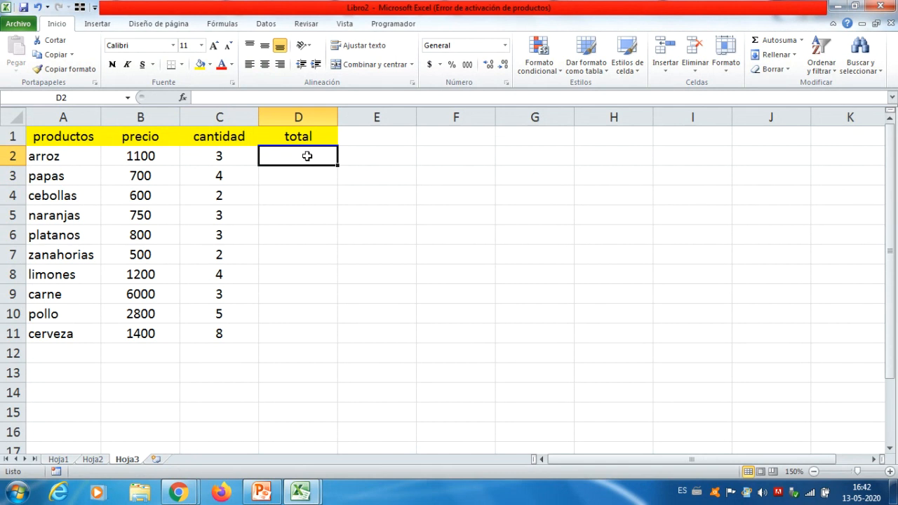
Step: Enter the formula =1100x3 as the total for arroz in cell D2
text(=)
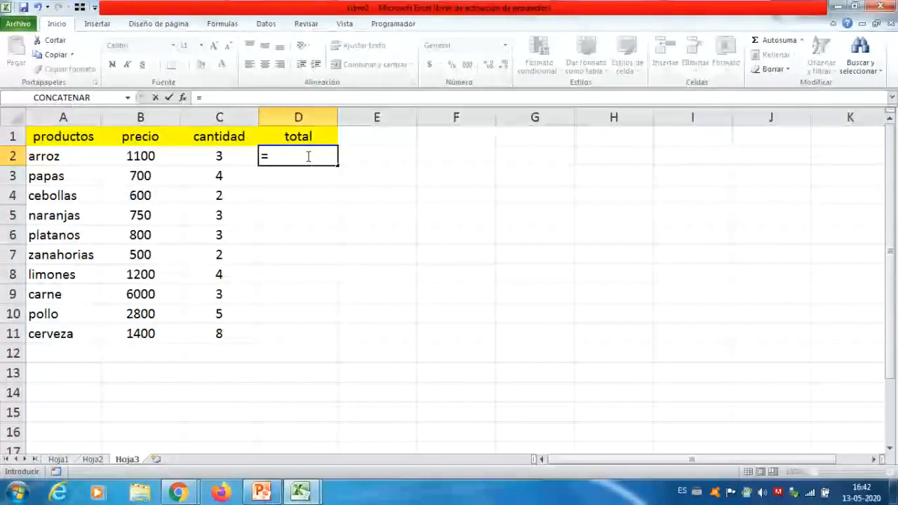
key(Escape)
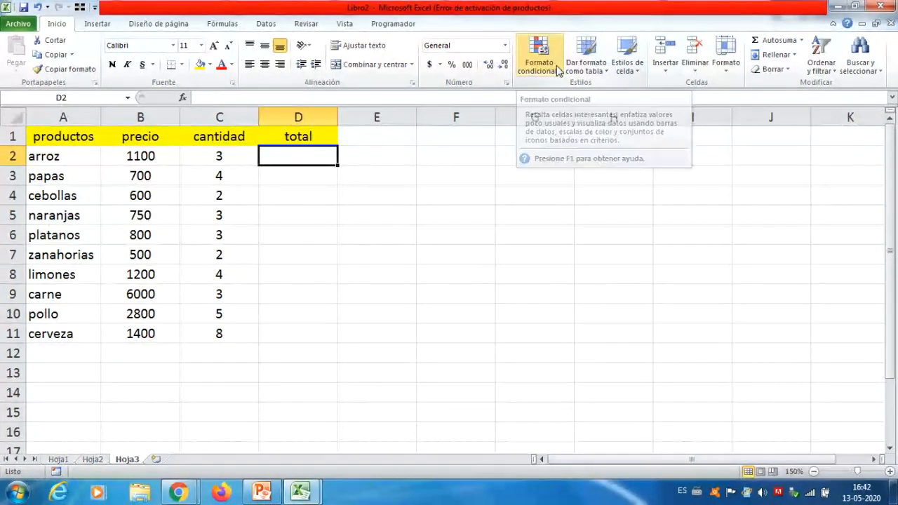
text(=)
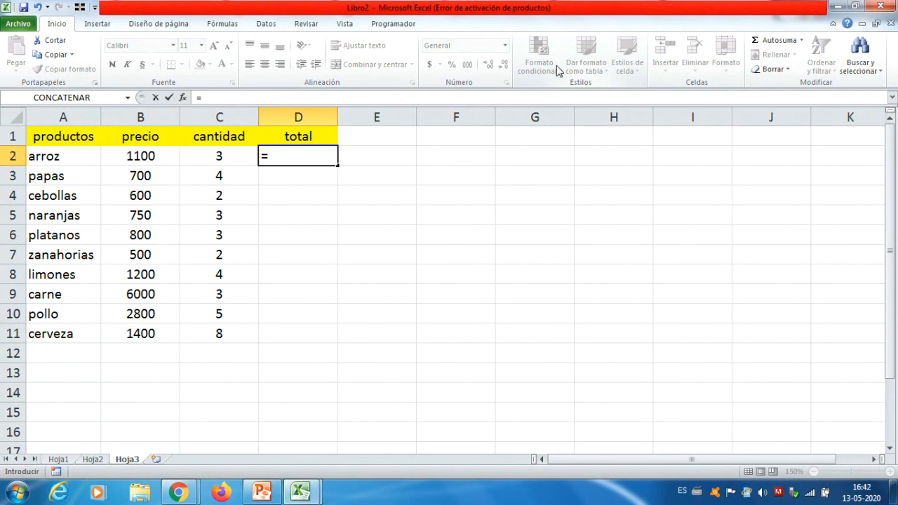
click(98, 23)
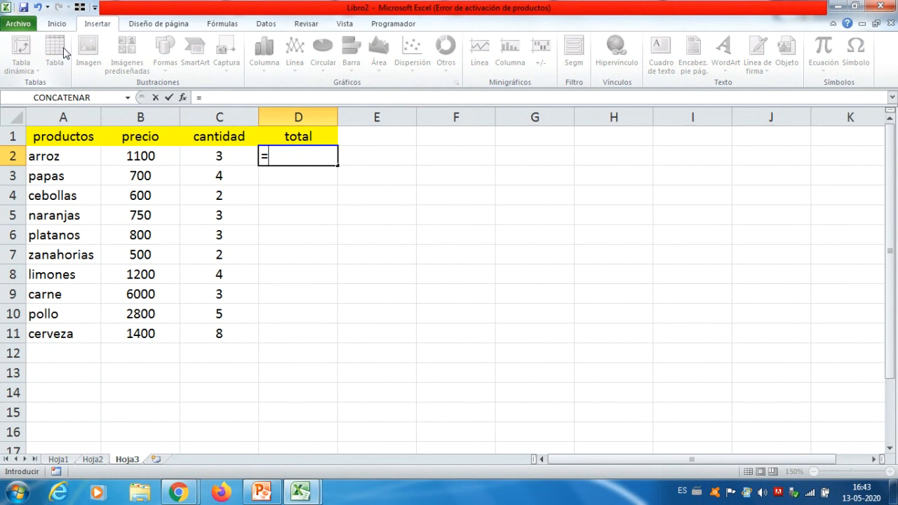
click(57, 24)
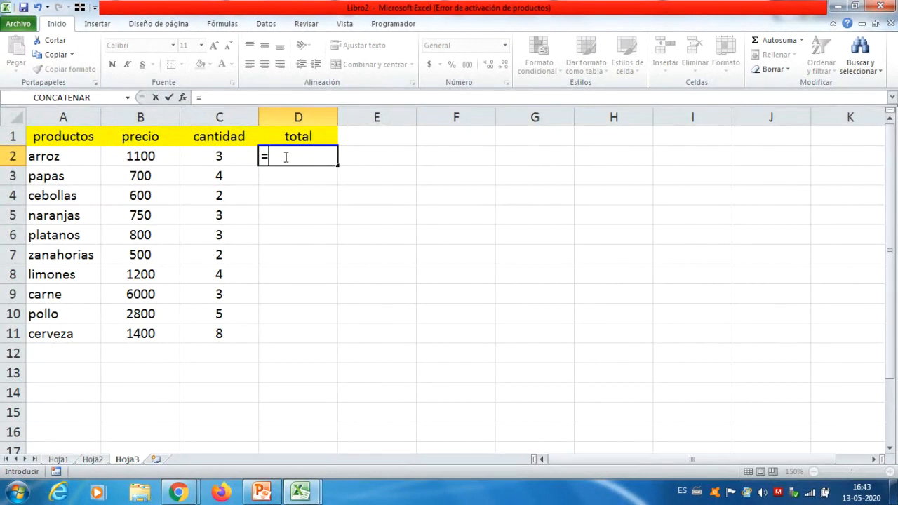
text(1100)
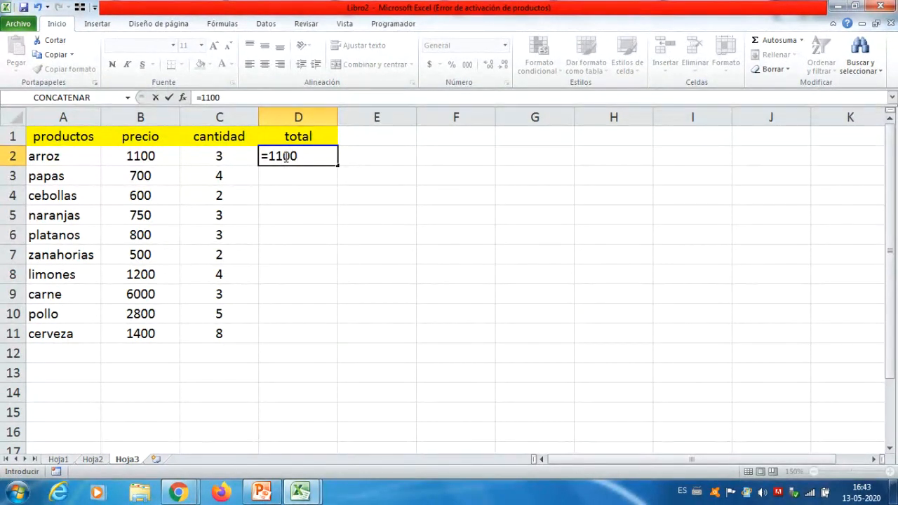
text(x3)
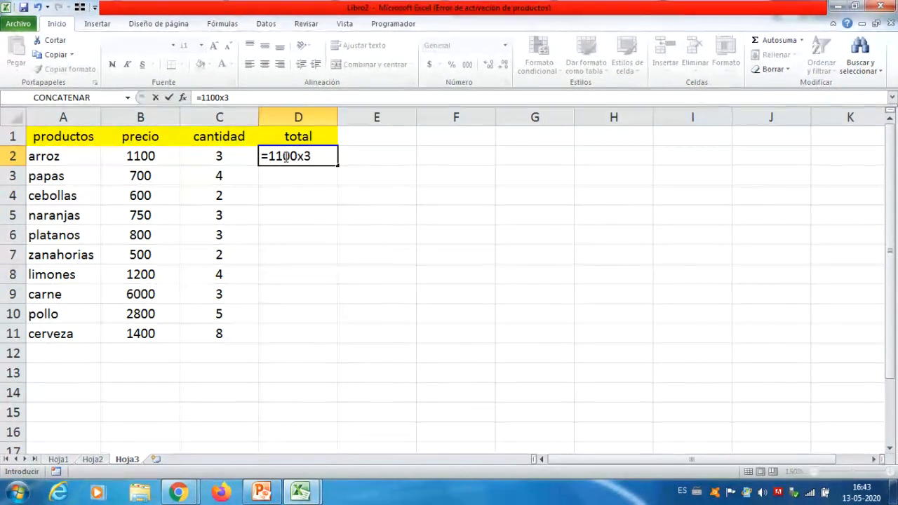
key(Return)
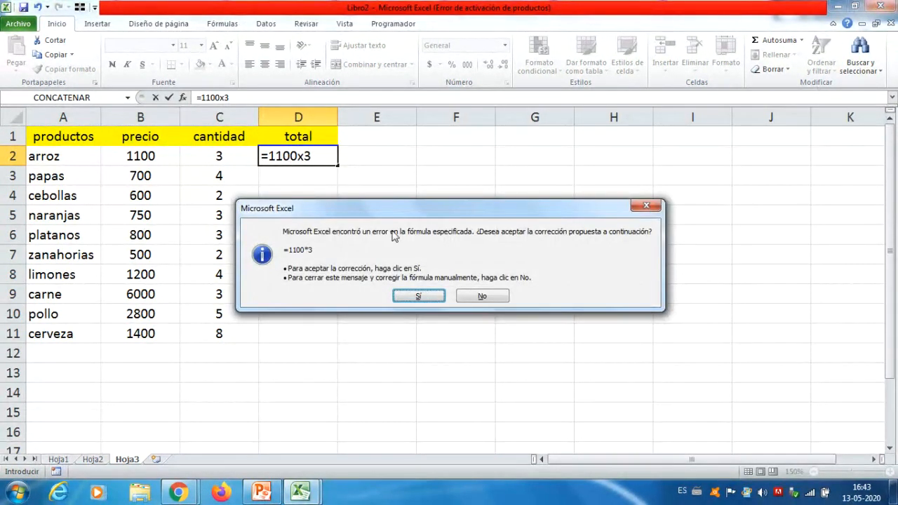
Step: Reject the suggested formula correction, dismiss the error and discard the =1100x3 entry in cell D2
click(482, 296)
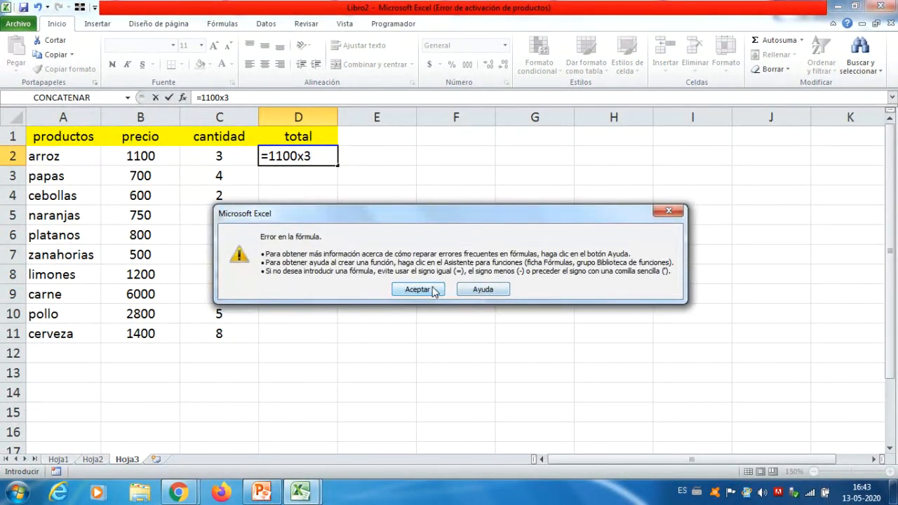
click(432, 286)
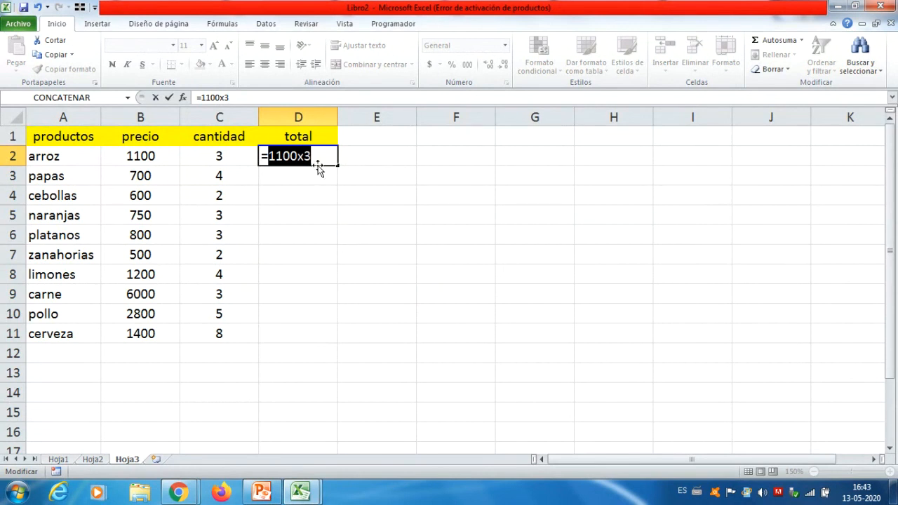
key(Escape)
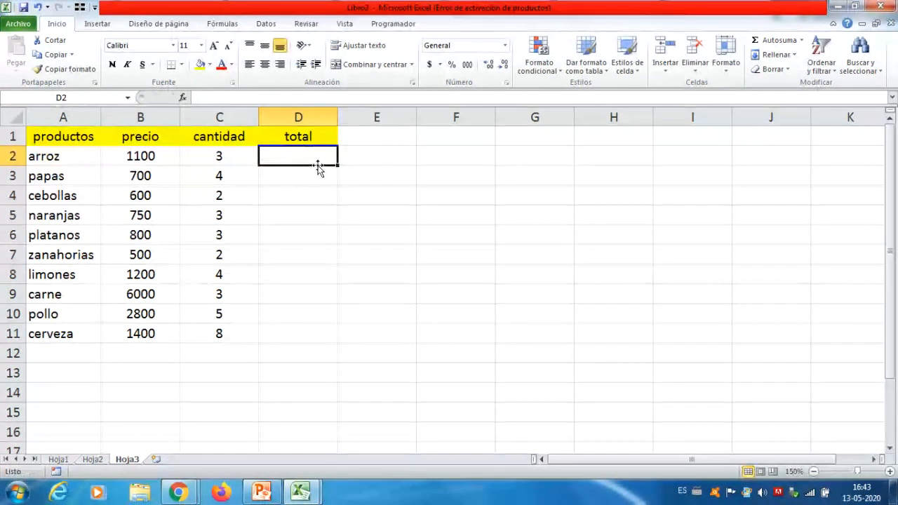
Step: Write the arithmetic operators + - * / in cell F2 and discard the entry
click(372, 157)
click(433, 159)
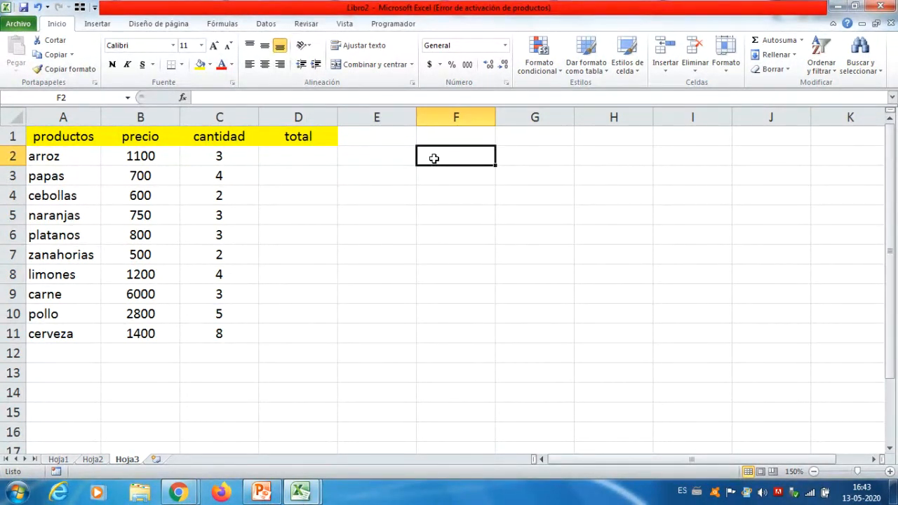
text(+)
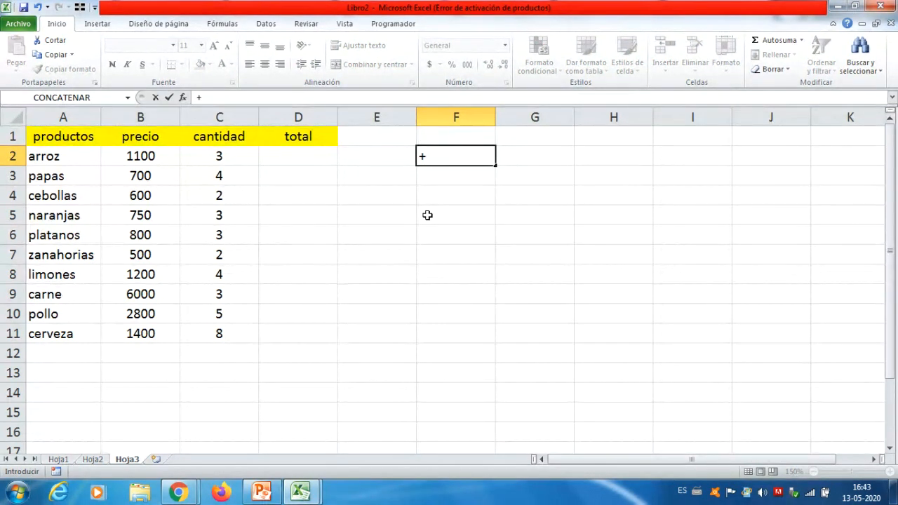
text( -)
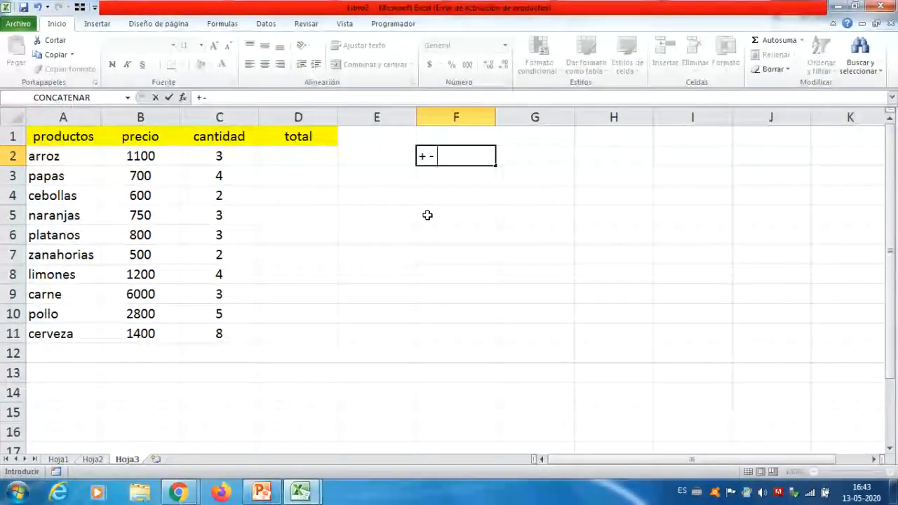
text(*)
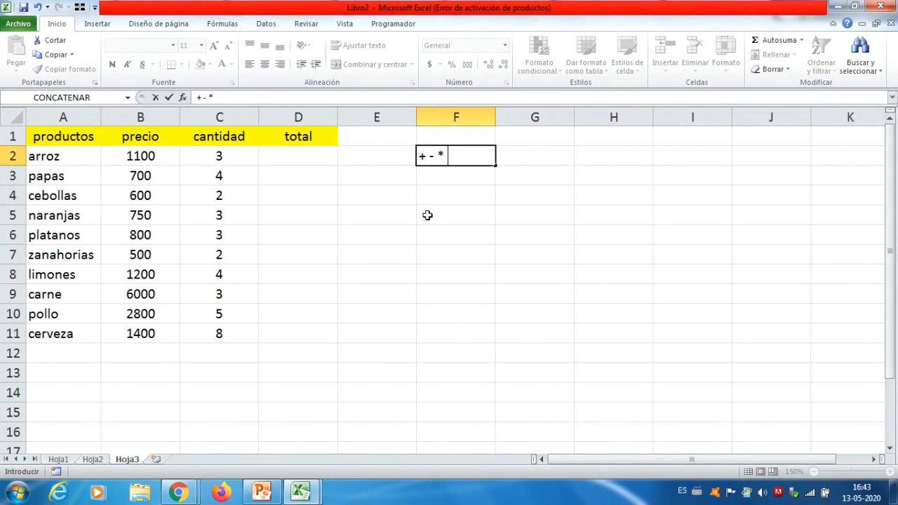
text( /)
click(414, 237)
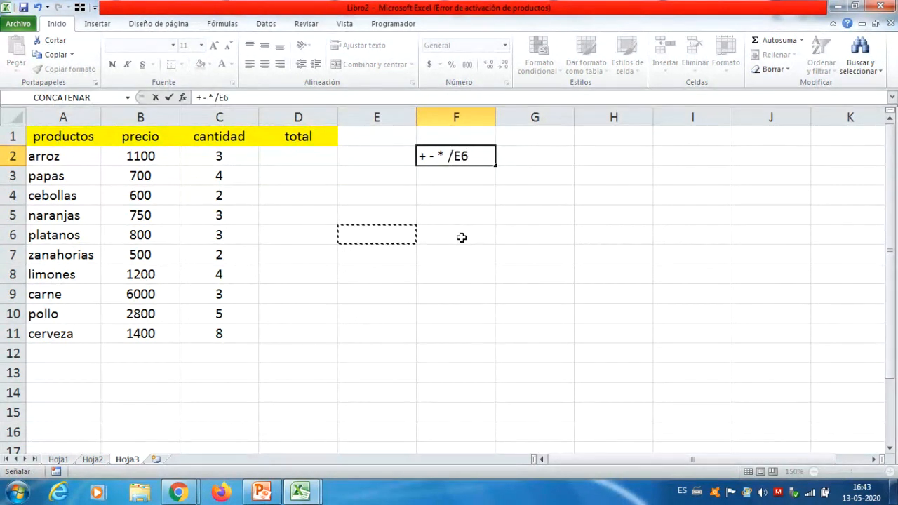
key(BackSpace)
key(BackSpace)
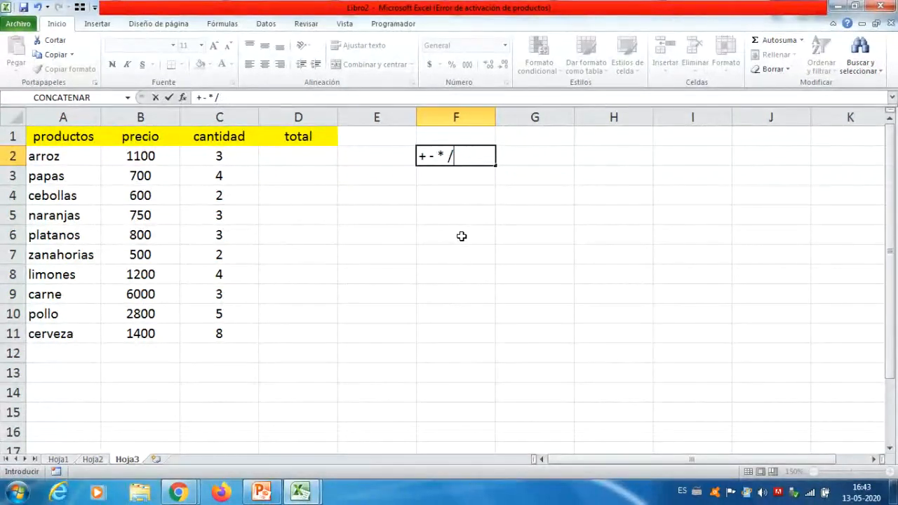
key(Escape)
Step: Enter the formula =1100*3 in cell D2 for the arroz total
click(305, 157)
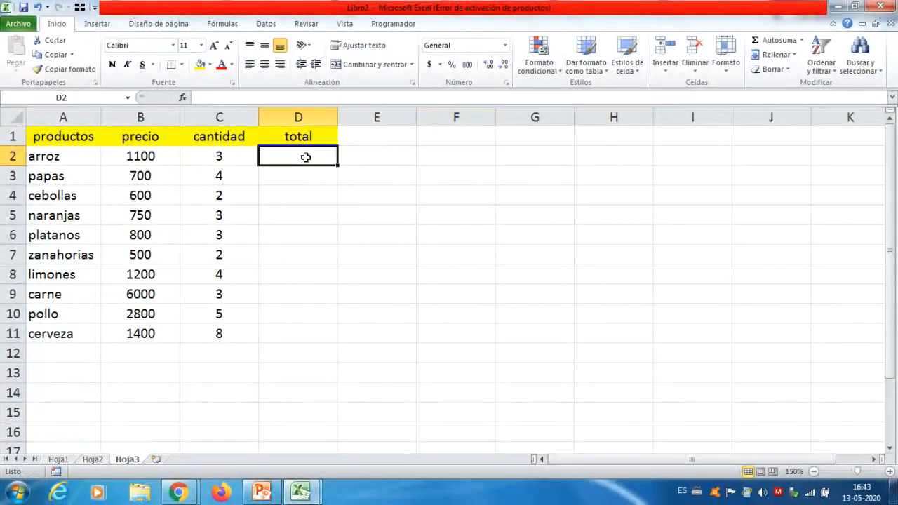
text(=)
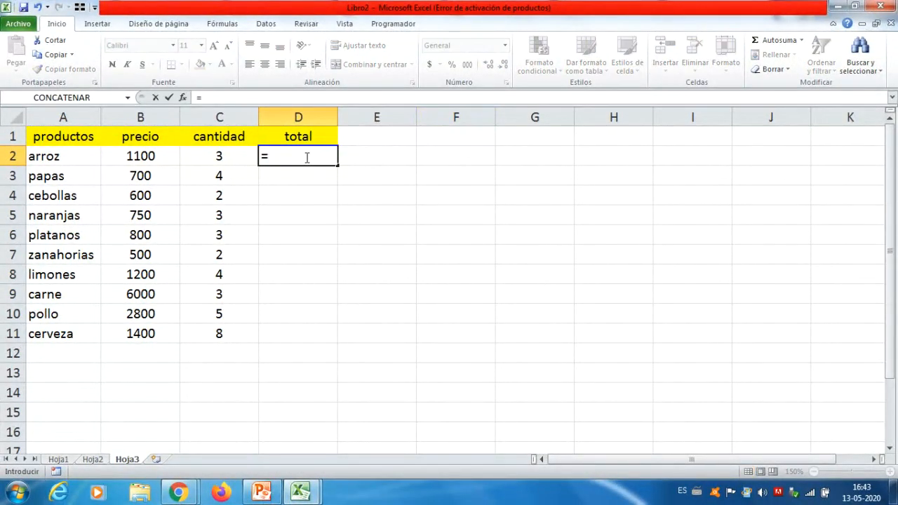
text(100)
key(BackSpace)
text(100*3)
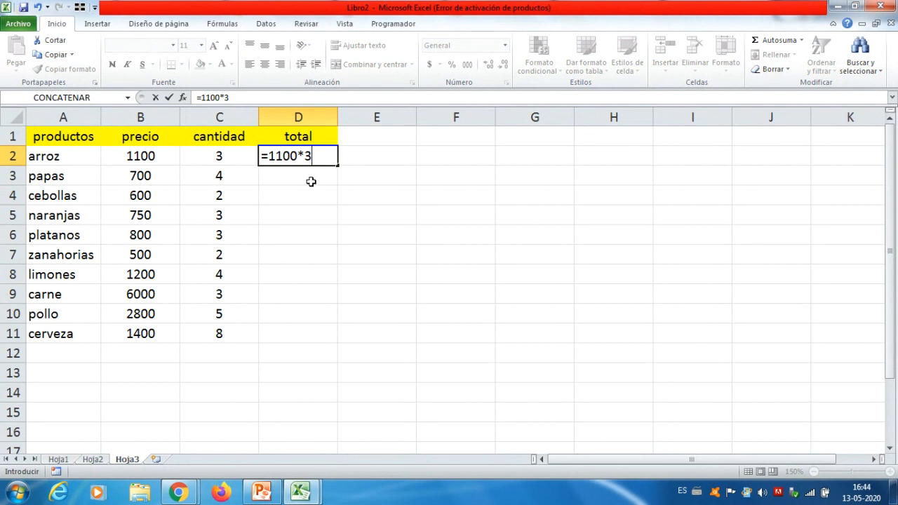
key(Return)
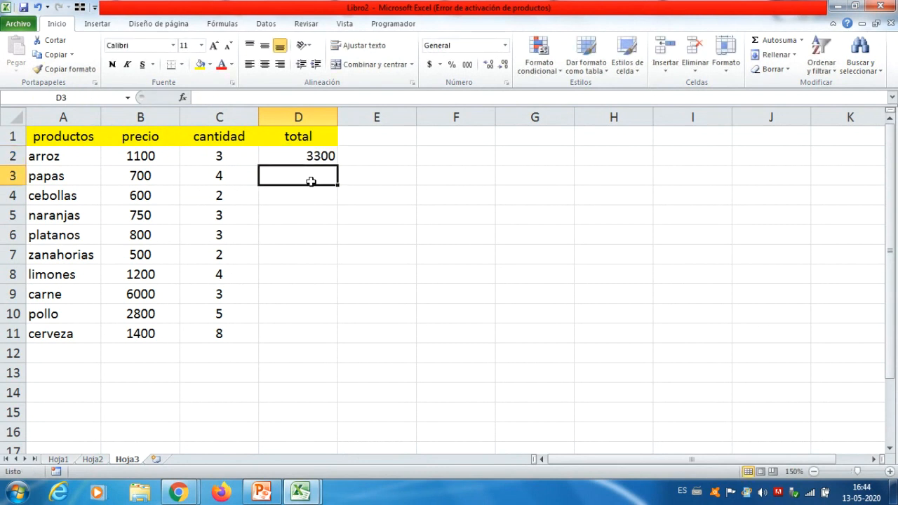
Step: Enter =700*4 in D3 for the papas total and =600*2 in D4 for the cebollas total
text(=)
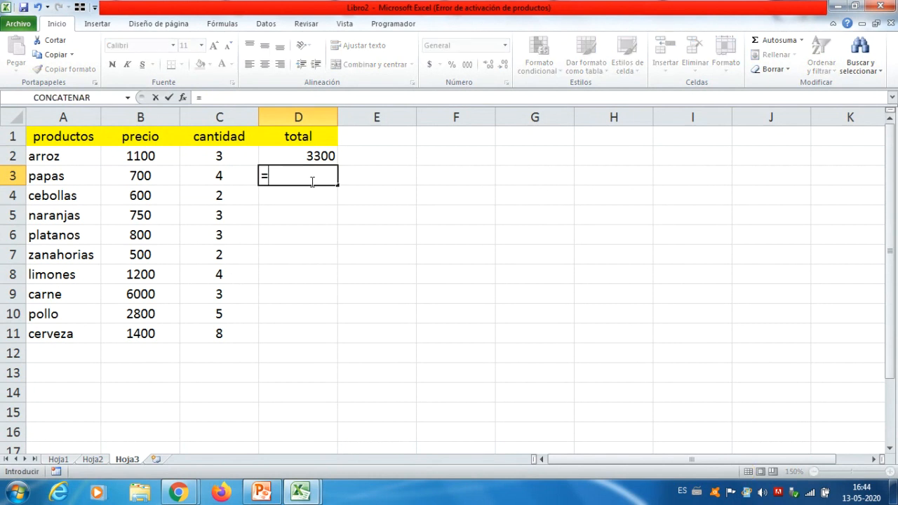
text(700*4)
key(Return)
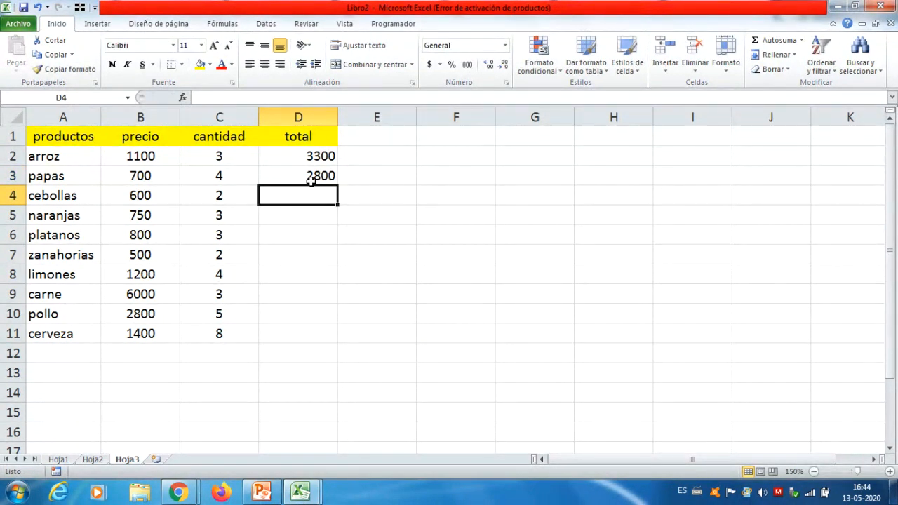
text(=600*)
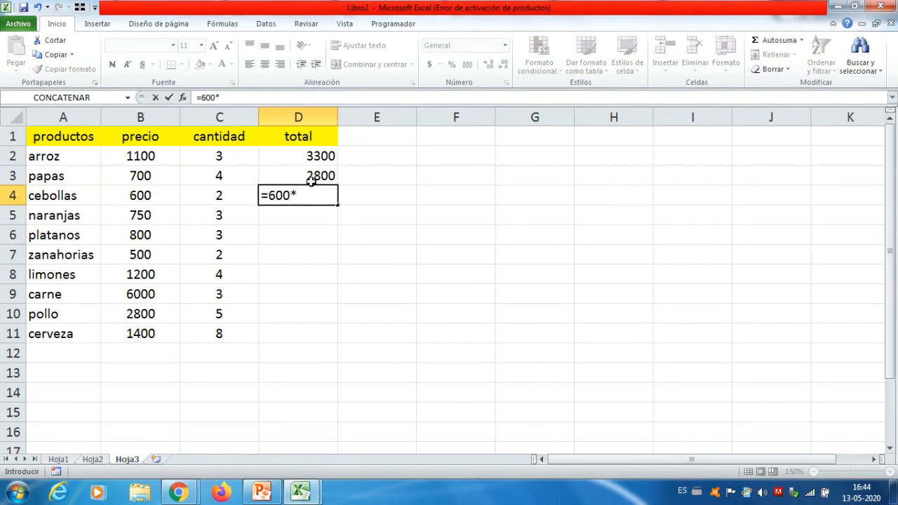
text(2)
key(Return)
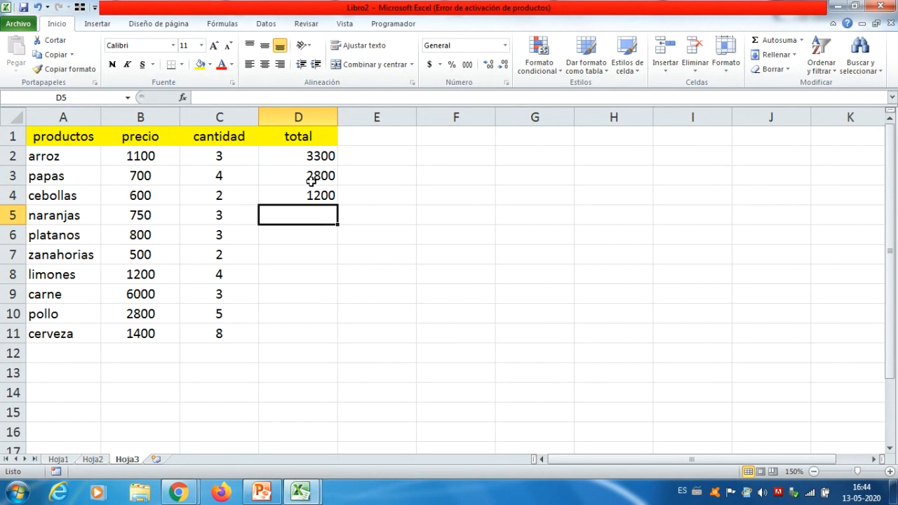
Step: Change the arroz quantity in C2 to 4 to test the total, and undo the change
click(292, 340)
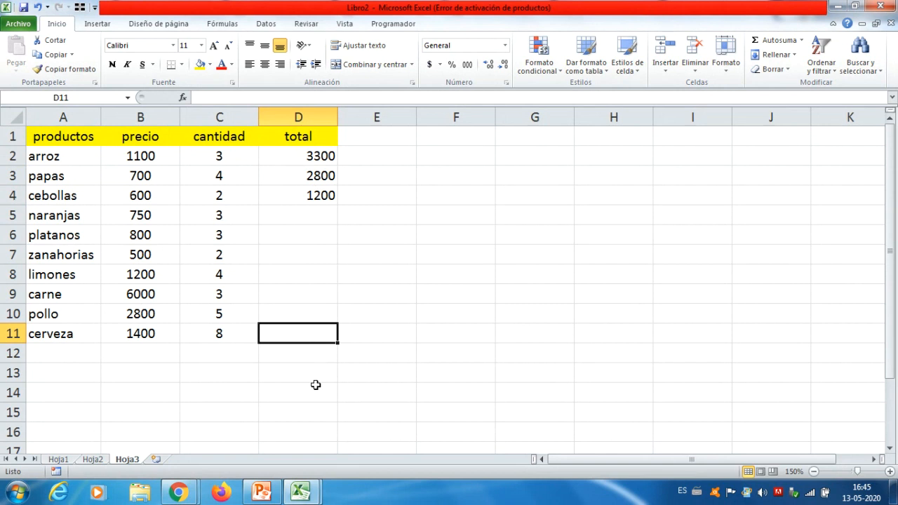
click(225, 156)
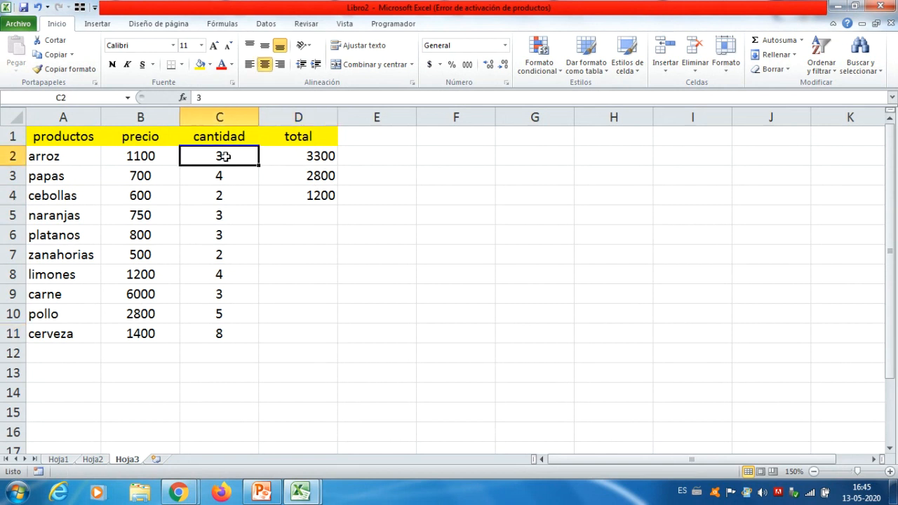
text(4)
key(Return)
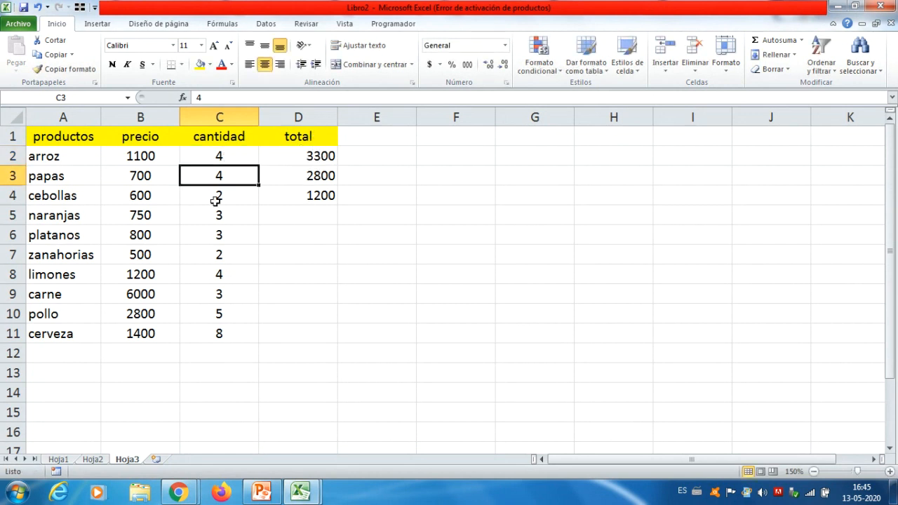
click(37, 7)
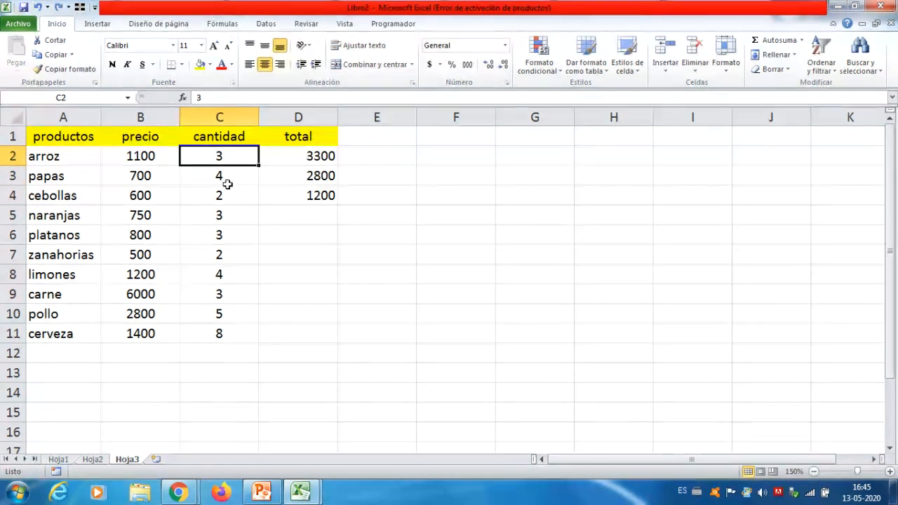
Step: Clear the contents of cells D2 to D5 in the total column
drag(302, 160, 304, 173)
drag(304, 173, 308, 210)
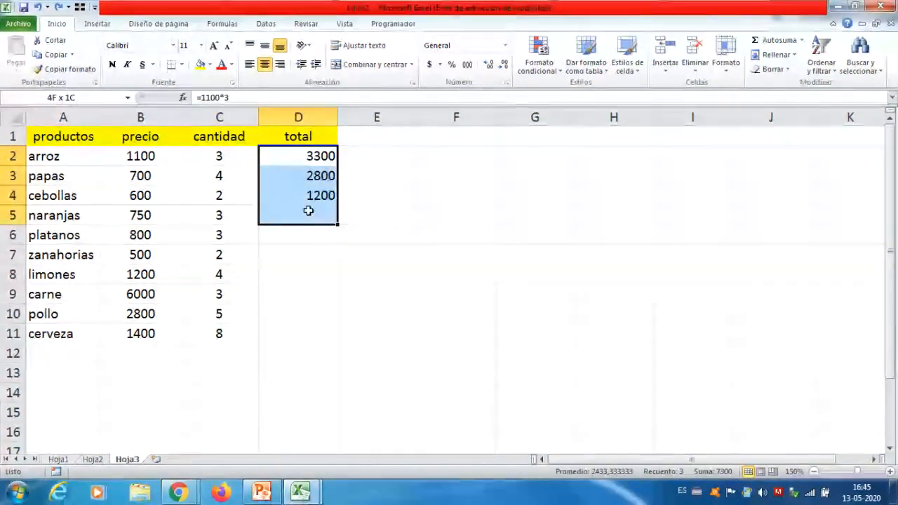
key(Delete)
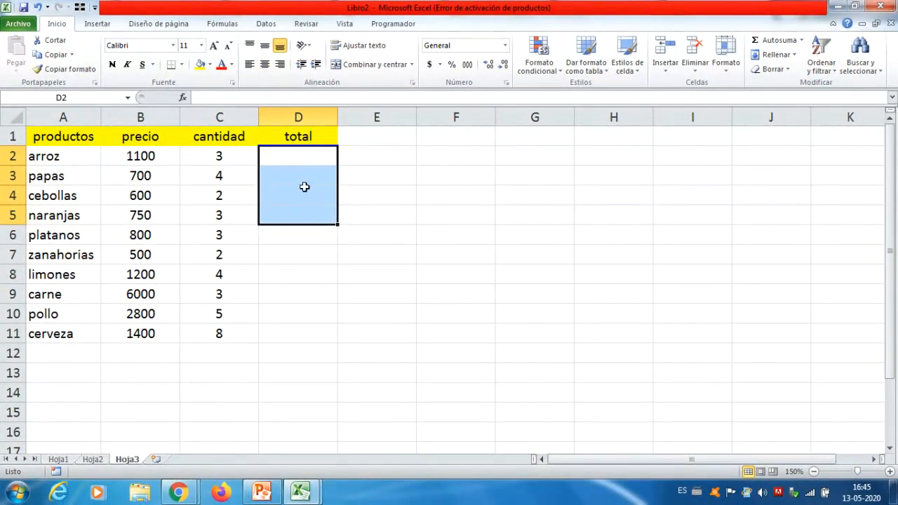
Step: Enter the formula =b2*c2 in cell D2 for the arroz total, check it, and clear the cell
click(313, 160)
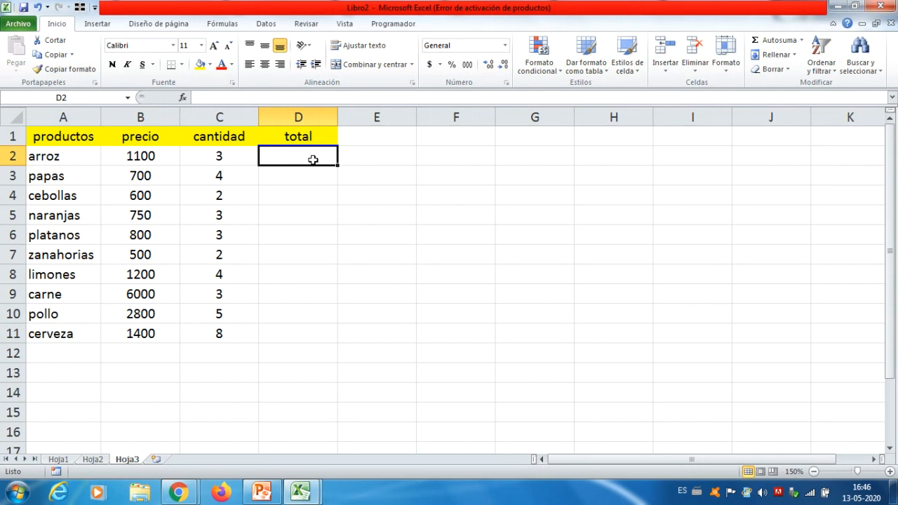
text(=)
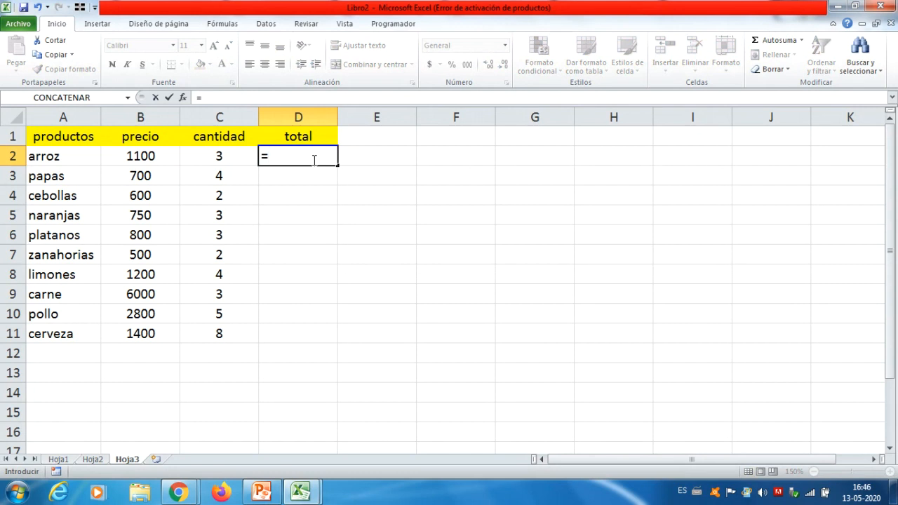
text(b2*)
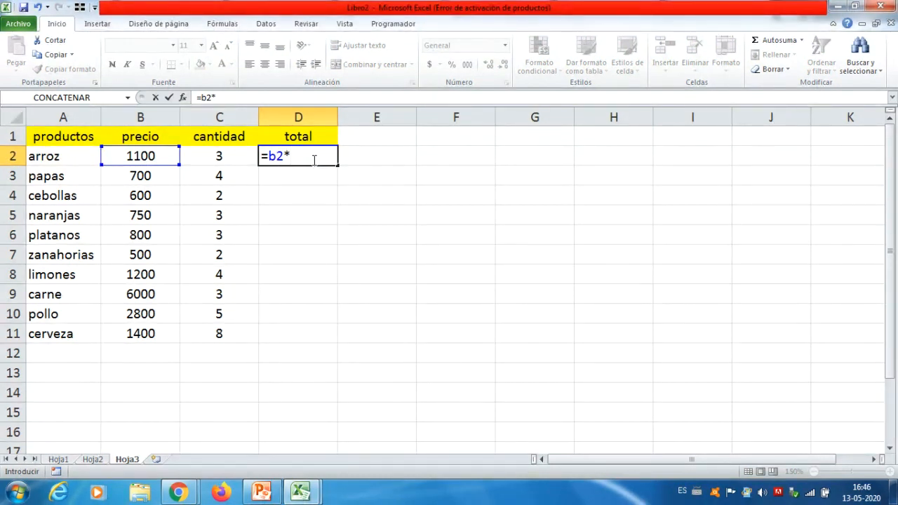
text(c2)
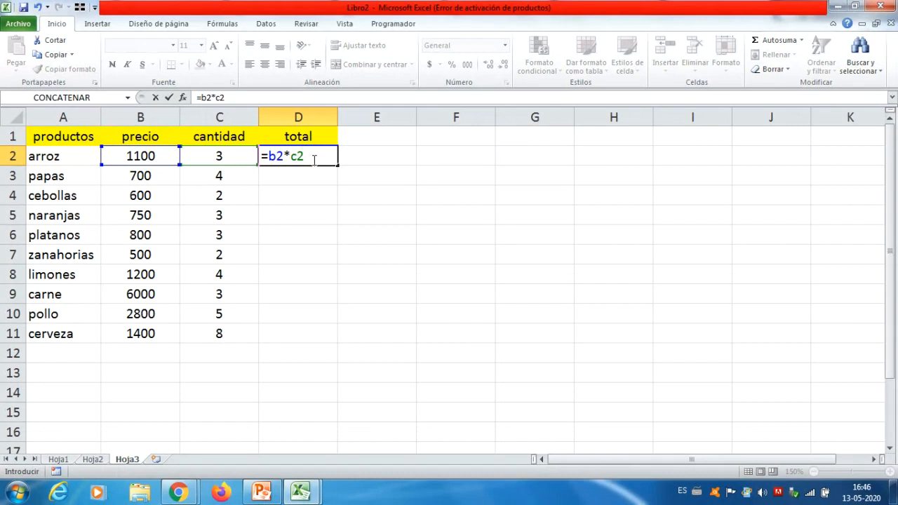
key(Return)
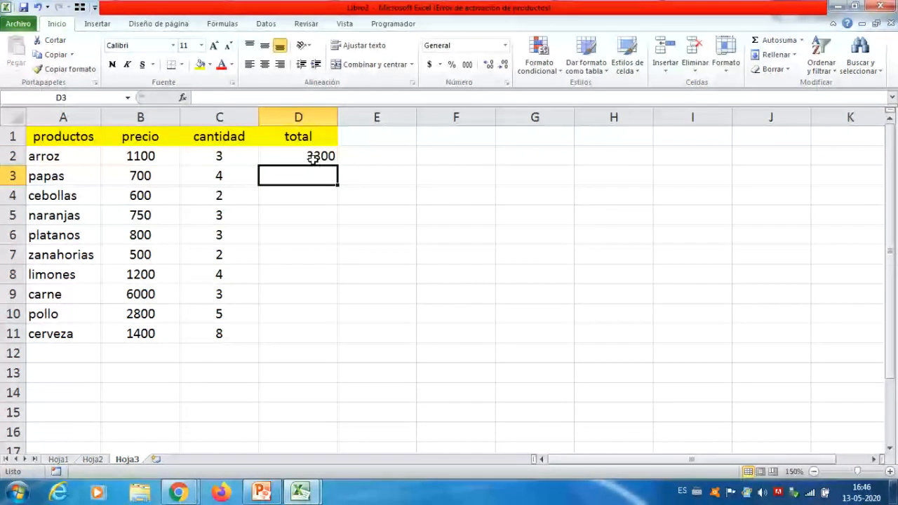
click(303, 155)
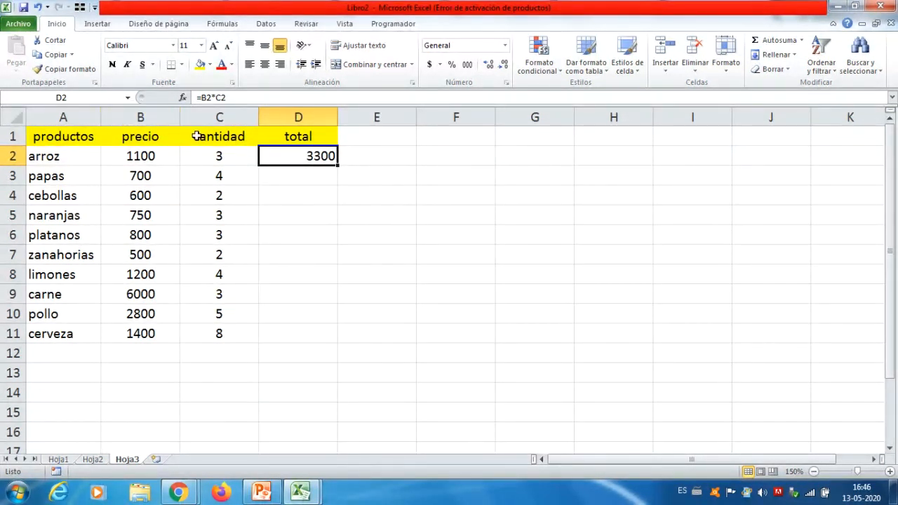
key(Delete)
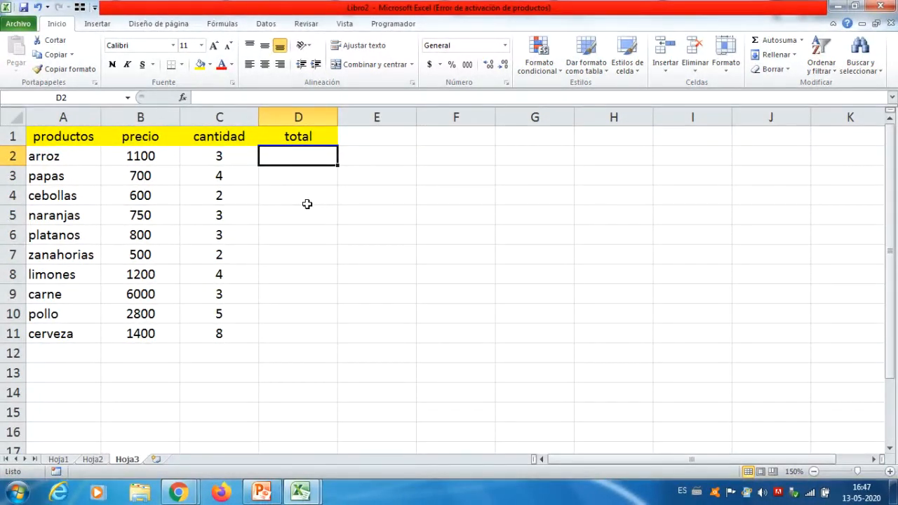
Step: Enter the formula =B2*C2 in cell D2, picking the arroz price and quantity cells as references
text(=)
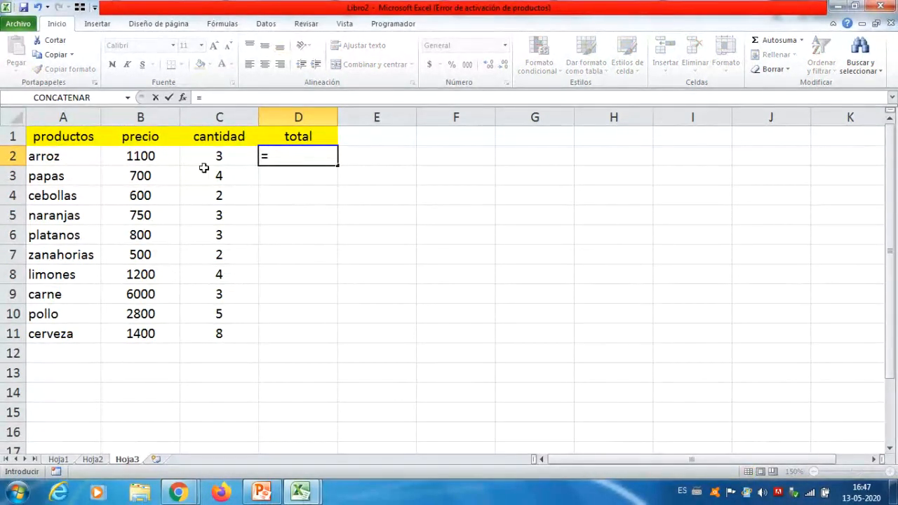
click(152, 157)
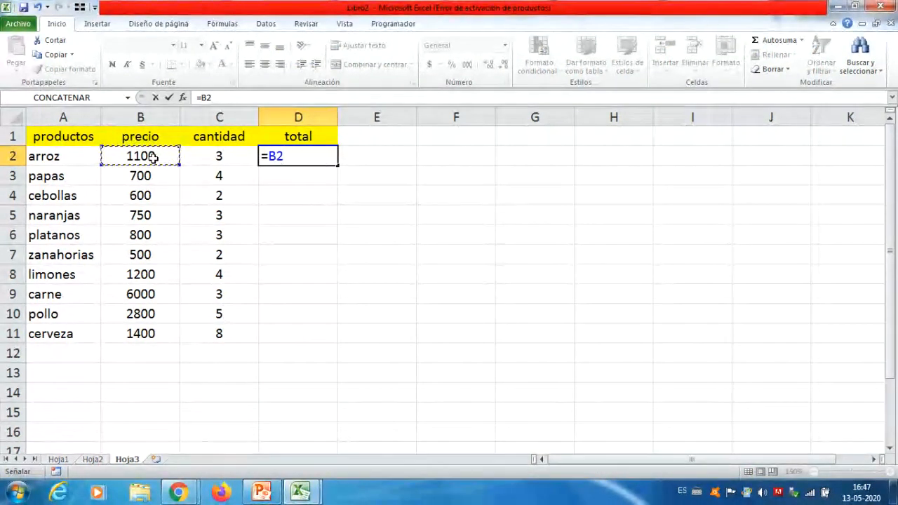
text(*)
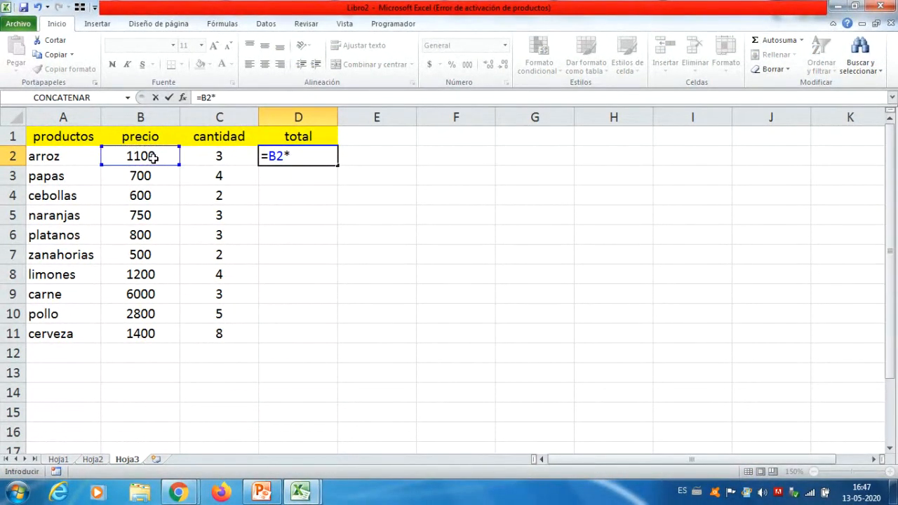
click(206, 162)
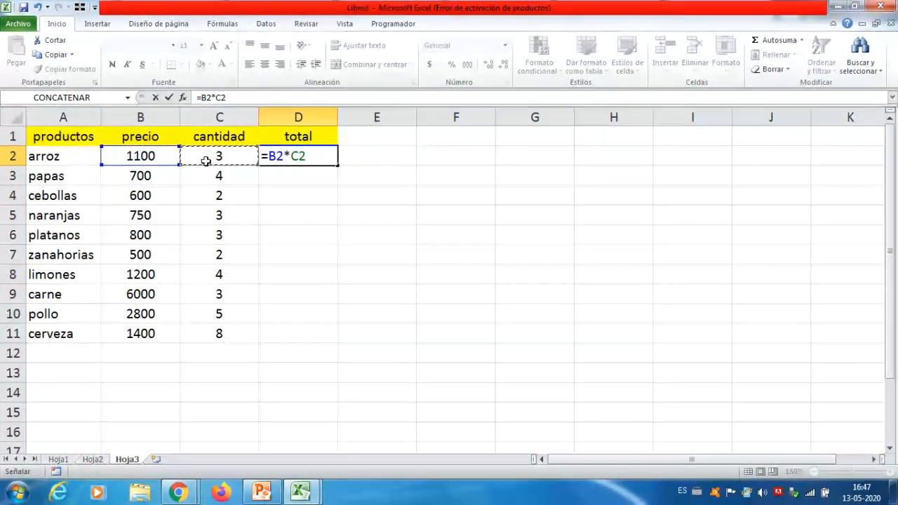
key(Return)
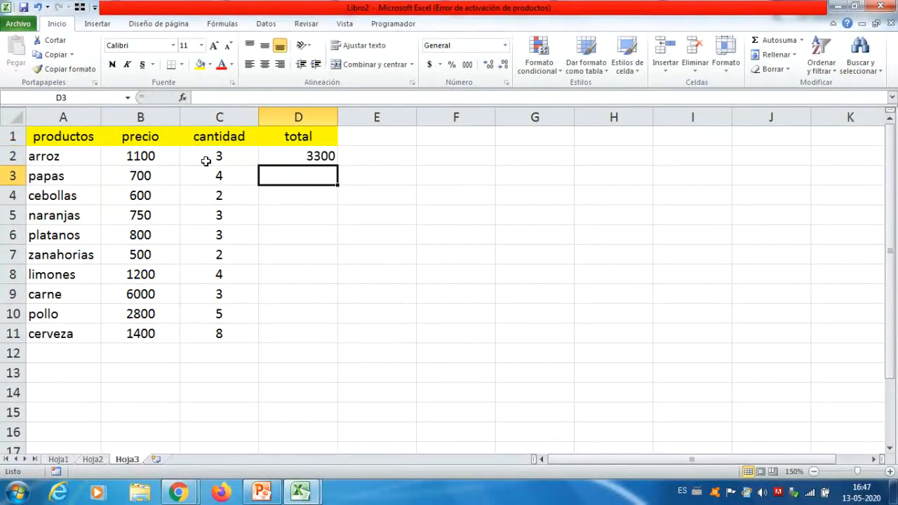
Step: Set the arroz quantity in cell C2 to 4 to test the total formula
click(209, 160)
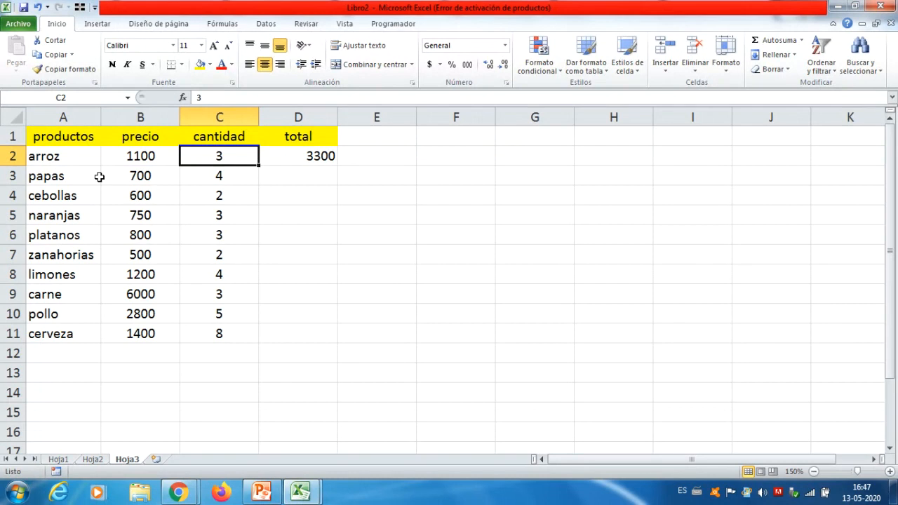
text(4)
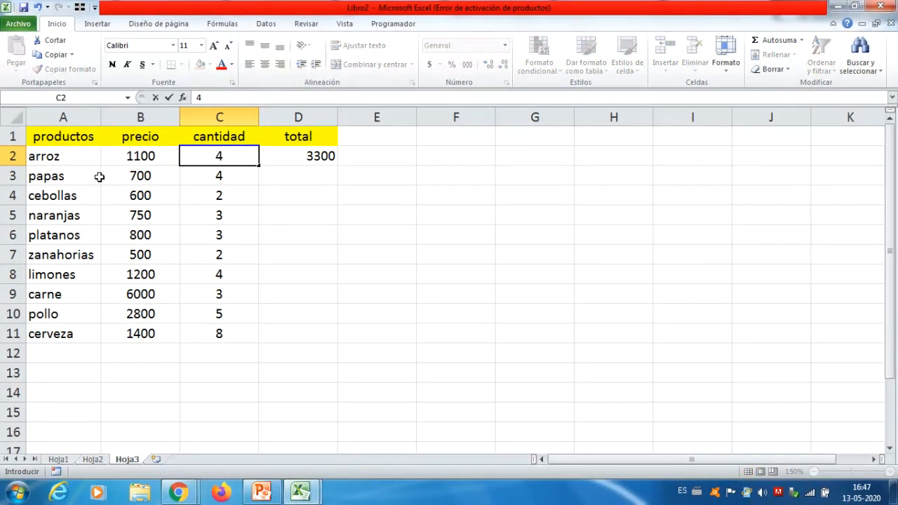
key(Return)
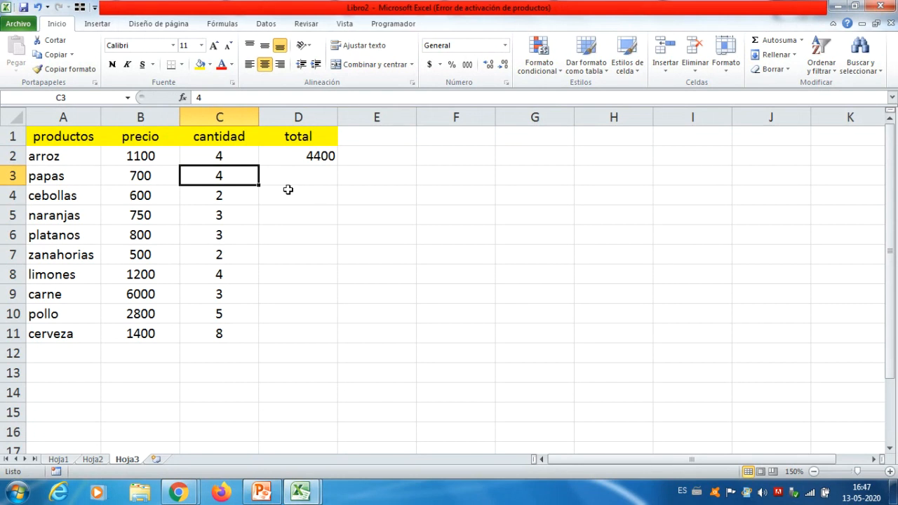
Step: Fill the total formula from cell D2 down through D11 for all remaining products
click(295, 160)
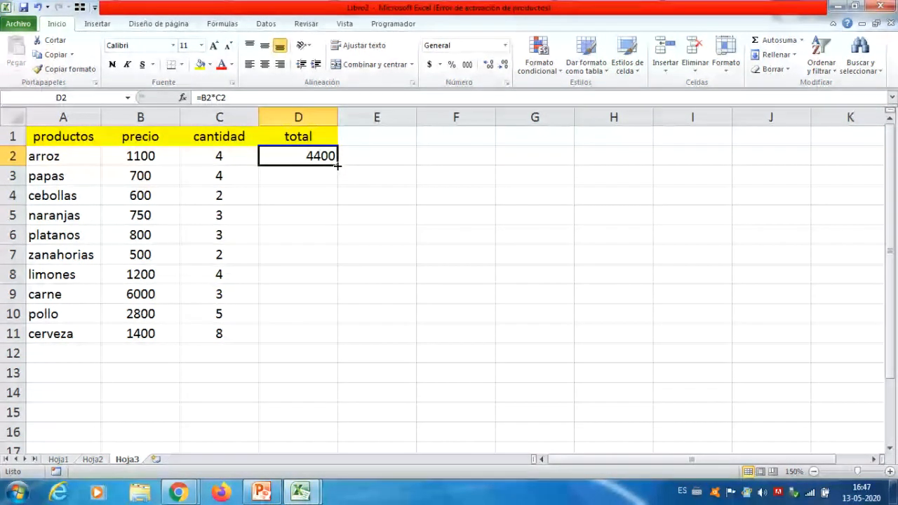
drag(337, 166, 332, 346)
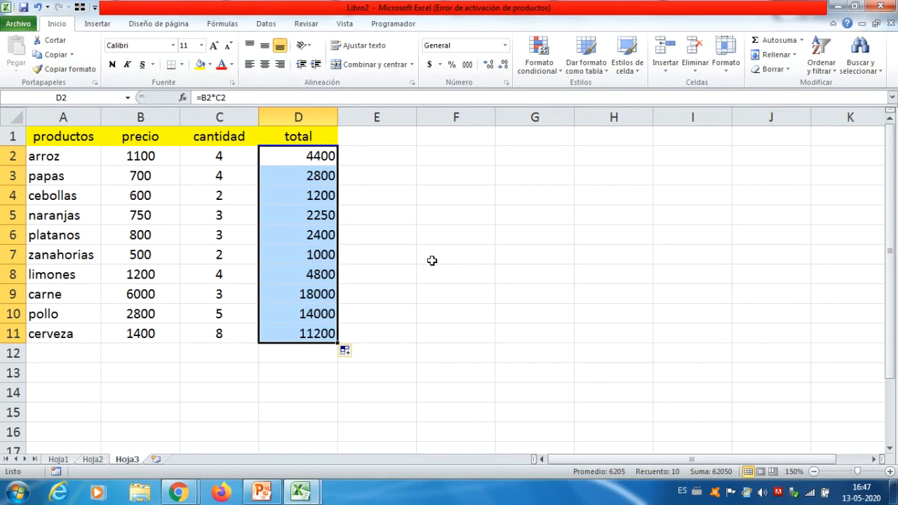
Step: Examine the total formulas in cells D2 to D11 one by one to see which price and quantity cells each references
click(312, 156)
double_click(314, 155)
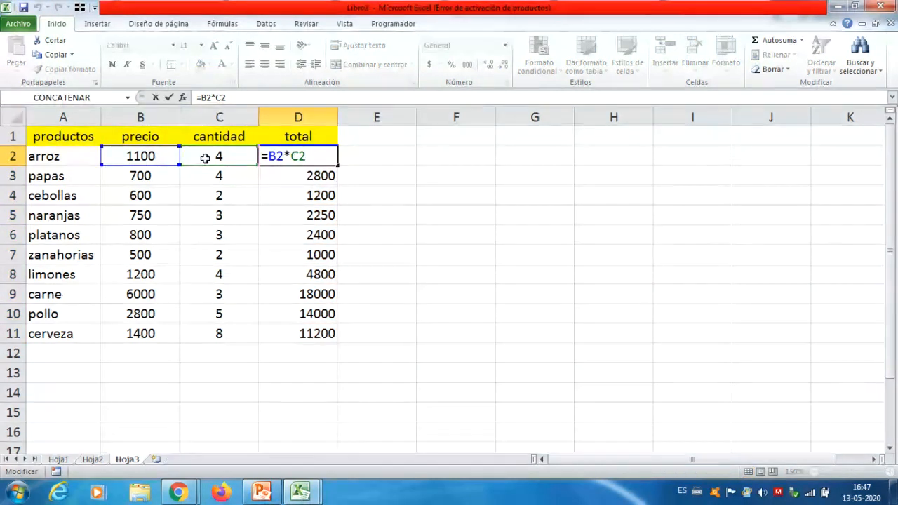
key(ctrl+Return)
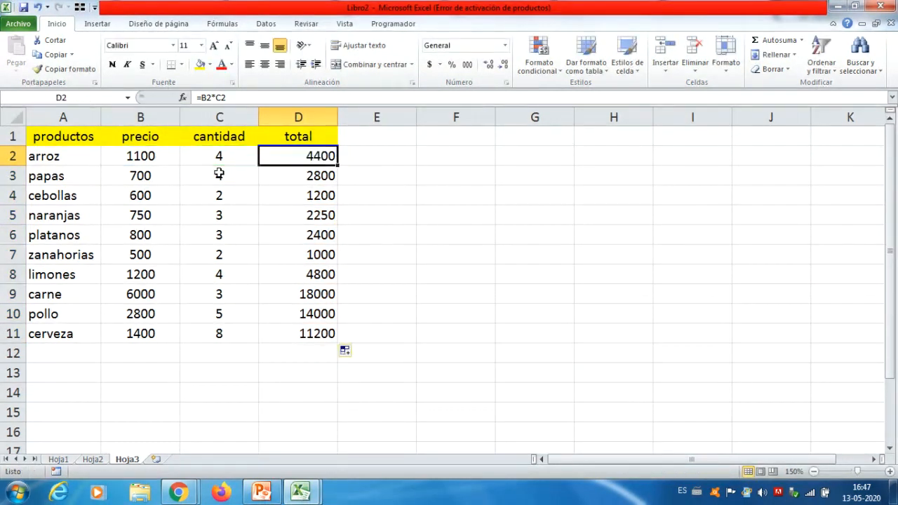
double_click(284, 158)
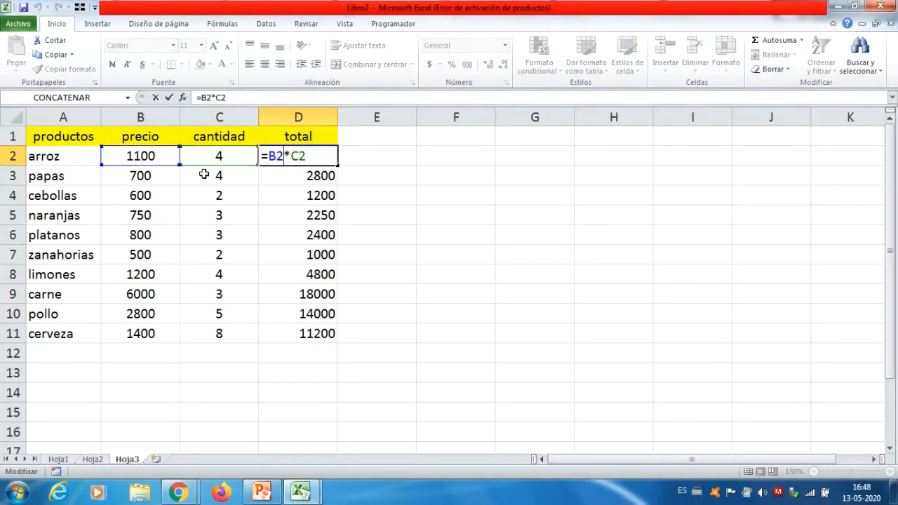
key(Escape)
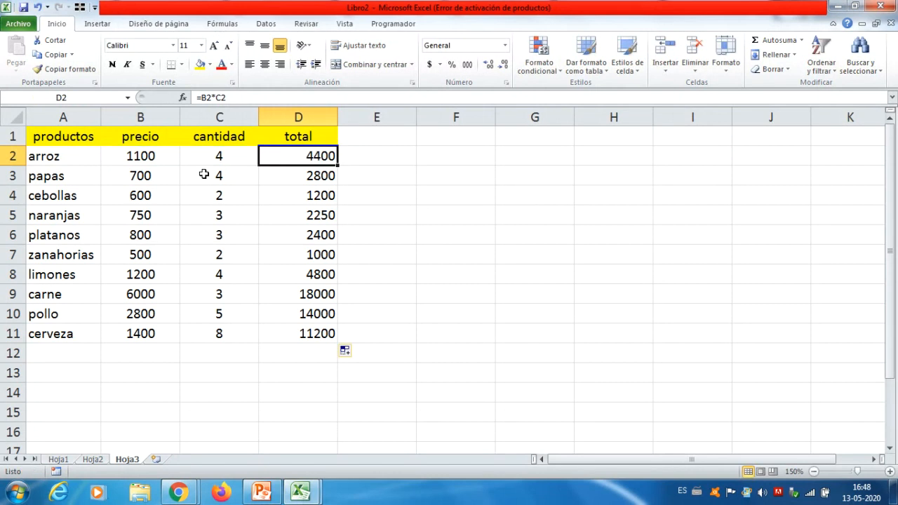
click(302, 175)
double_click(302, 176)
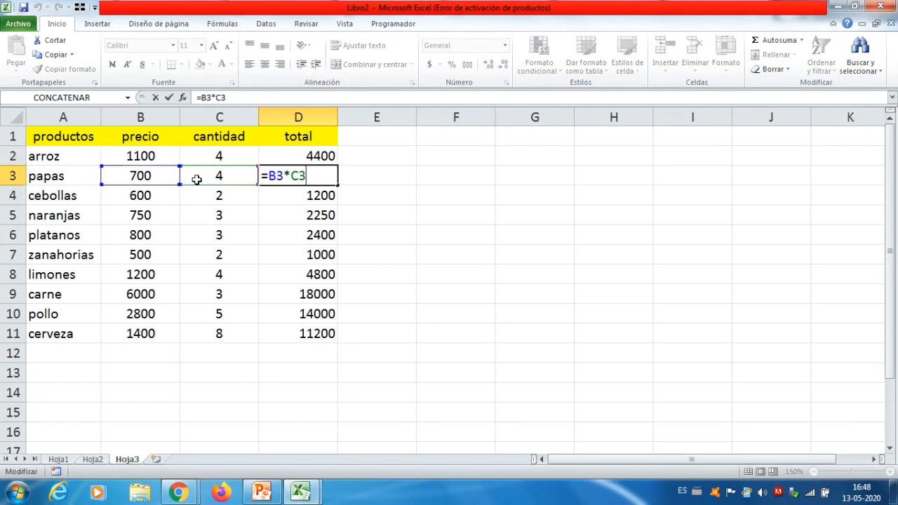
click(279, 198)
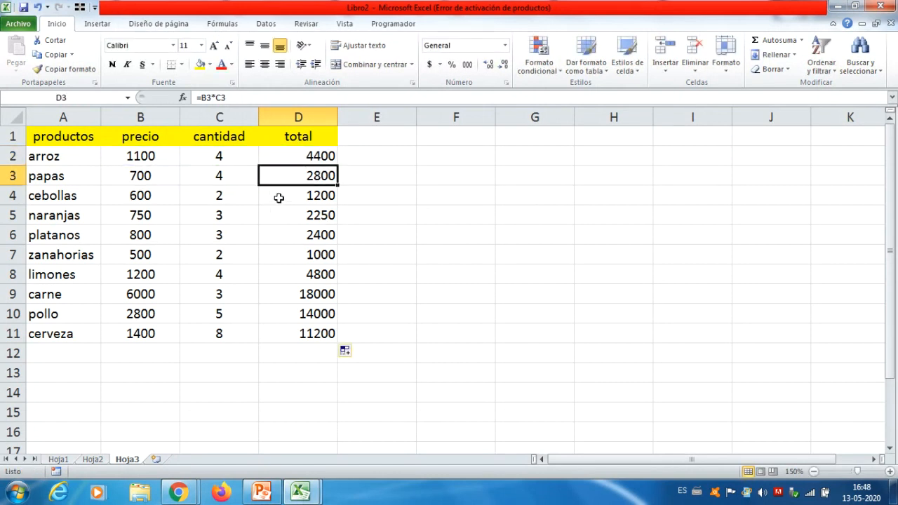
double_click(279, 197)
key(Escape)
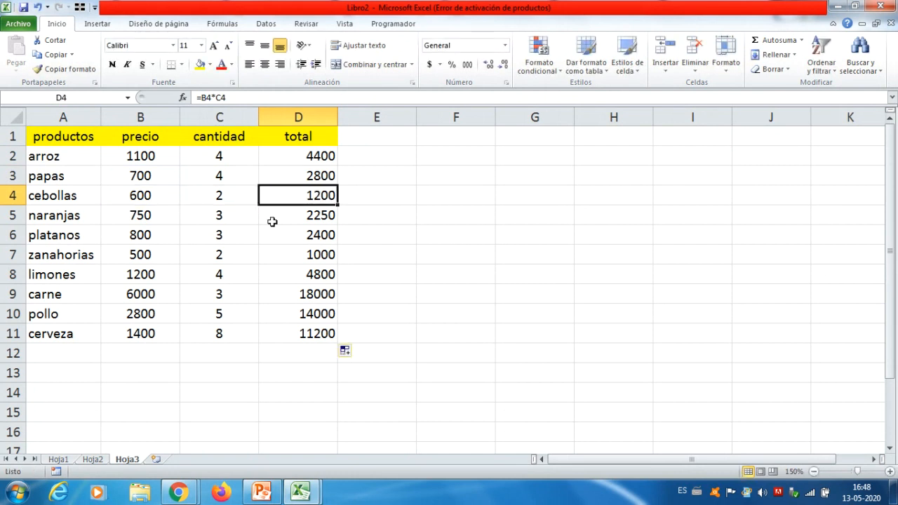
double_click(273, 219)
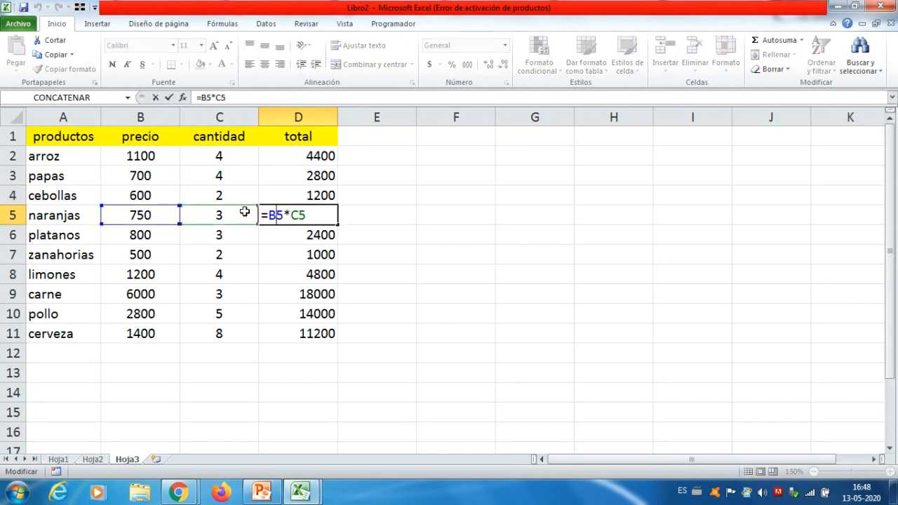
key(Escape)
double_click(286, 234)
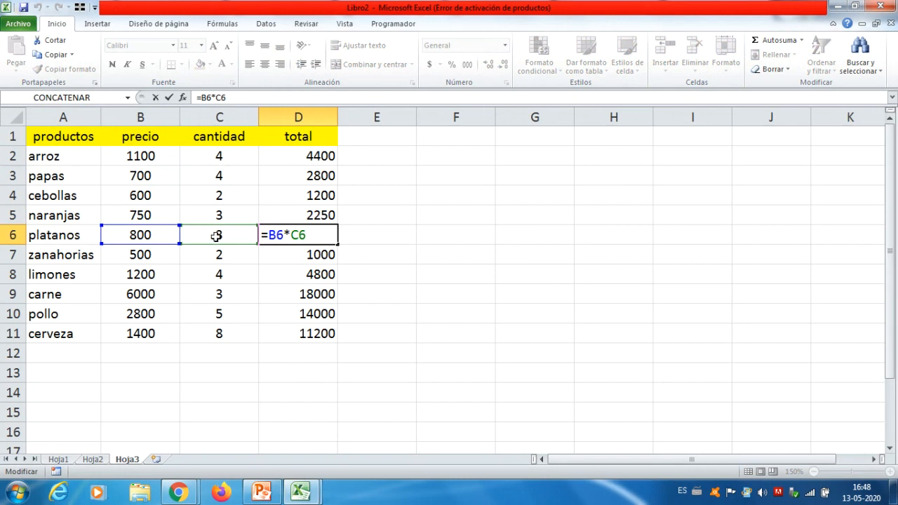
key(Escape)
double_click(280, 255)
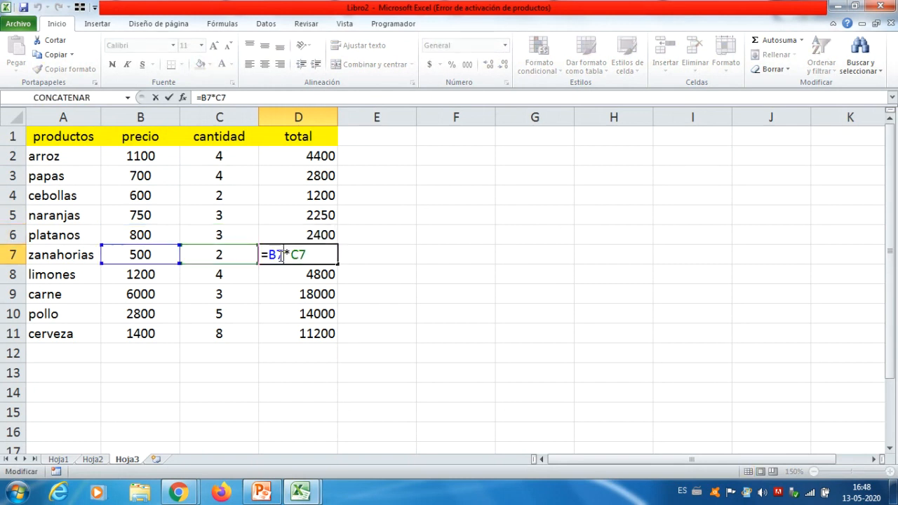
key(Escape)
click(296, 275)
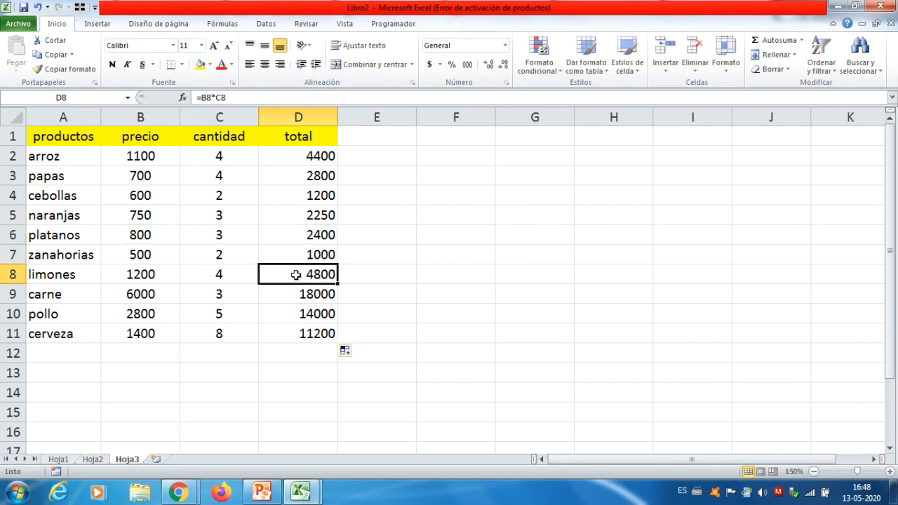
double_click(296, 274)
key(Escape)
double_click(293, 294)
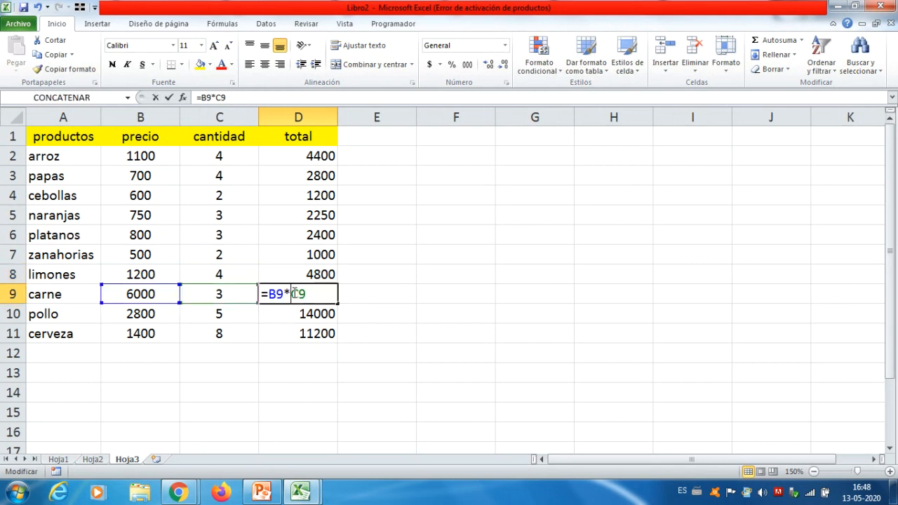
key(Escape)
double_click(285, 315)
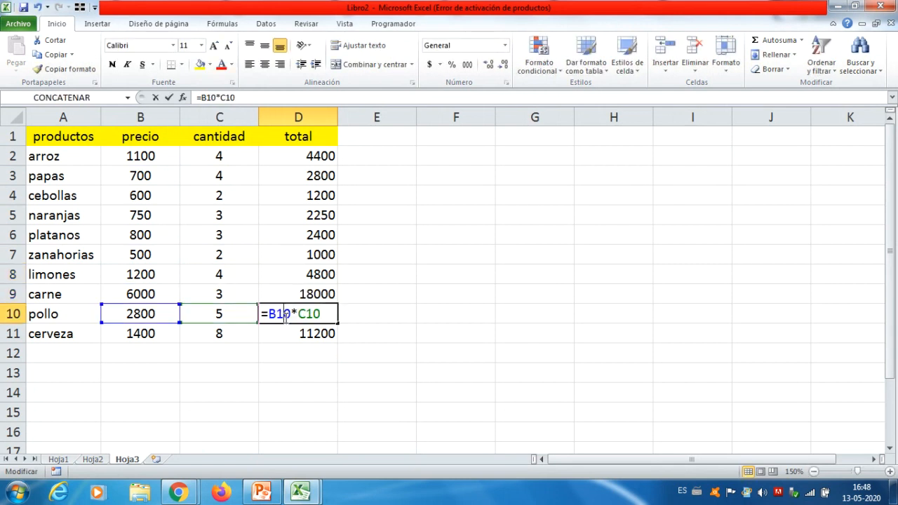
key(Escape)
double_click(282, 333)
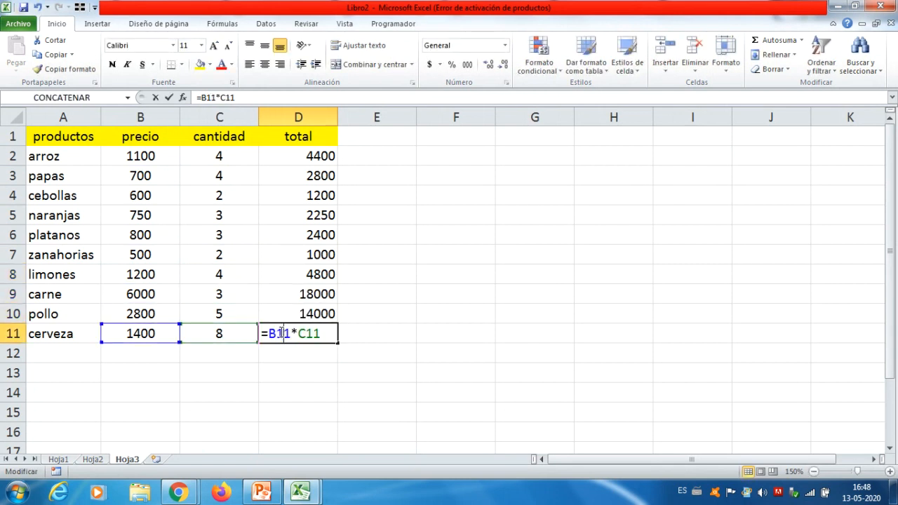
key(Escape)
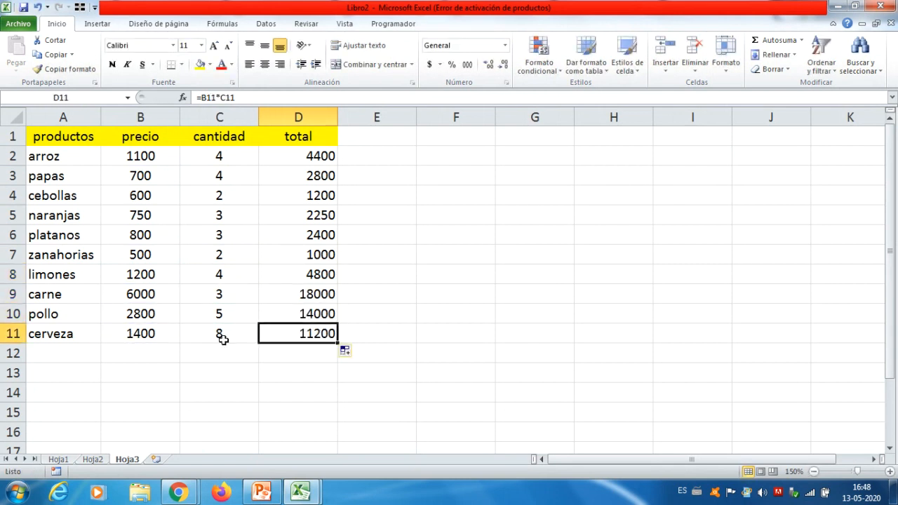
Step: Review the formula in D2, and highlight columns B and C and rows 2 to 4 to relate them to its references
double_click(294, 157)
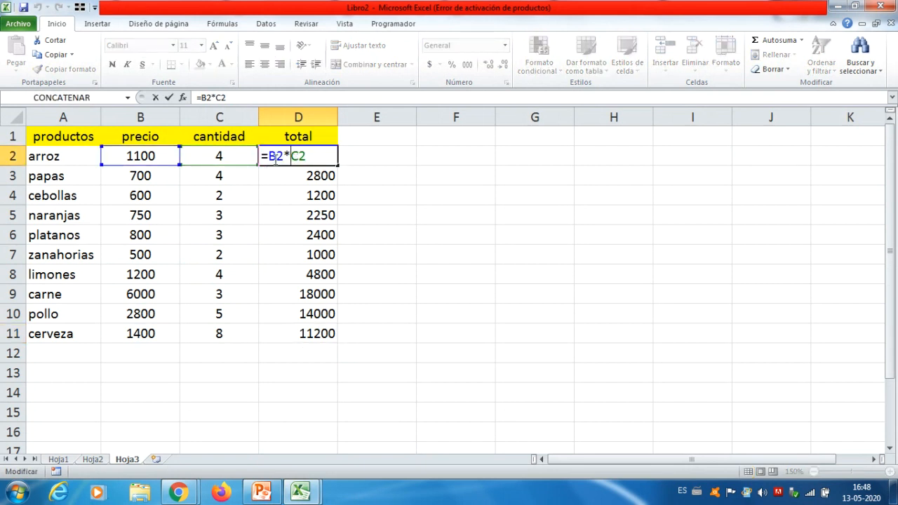
key(Escape)
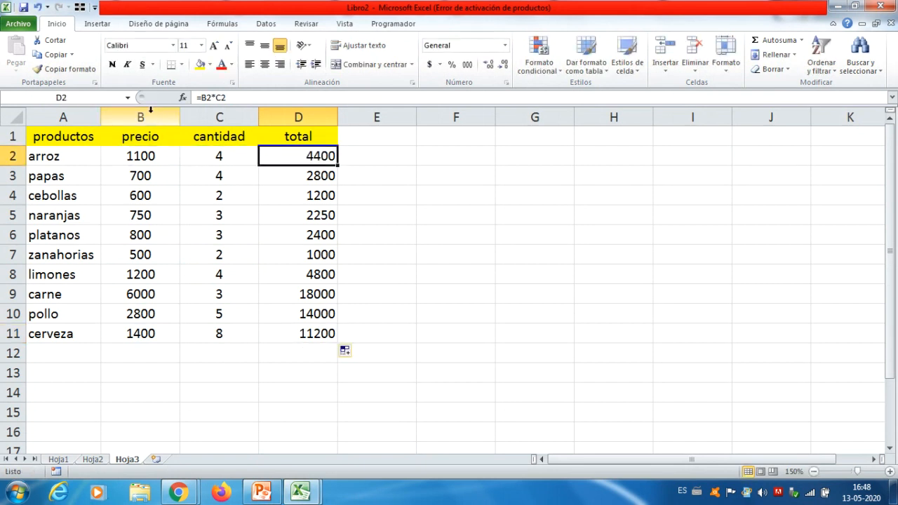
click(151, 112)
click(225, 112)
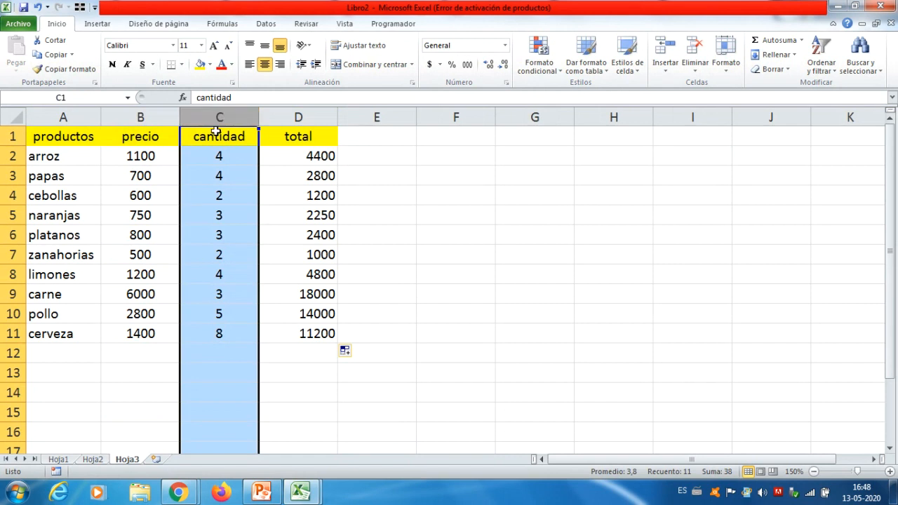
click(14, 155)
click(6, 175)
click(5, 194)
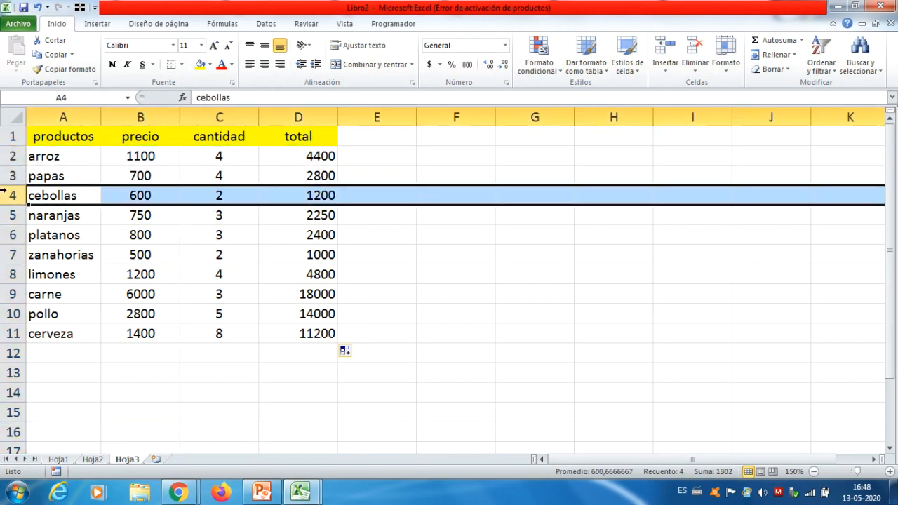
Step: Recheck the formulas in cells D2 to D5 to compare how the row references change from product to product
click(282, 157)
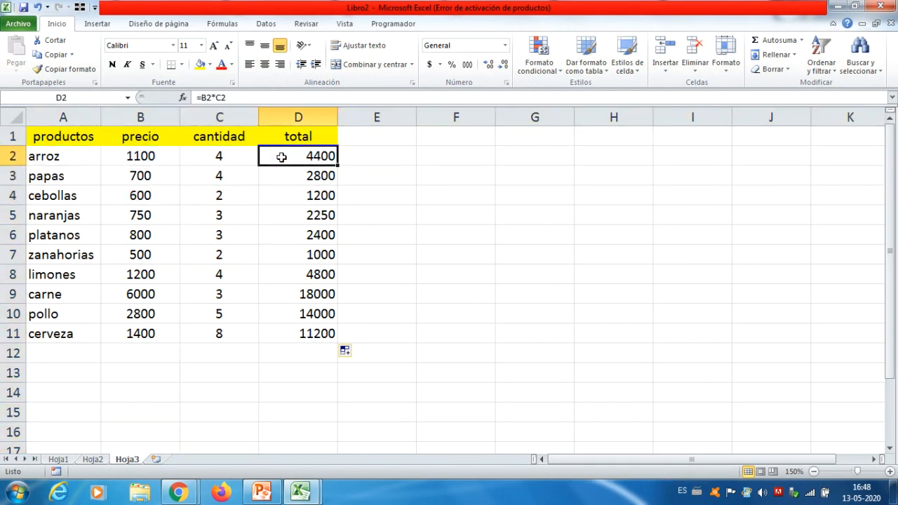
double_click(281, 158)
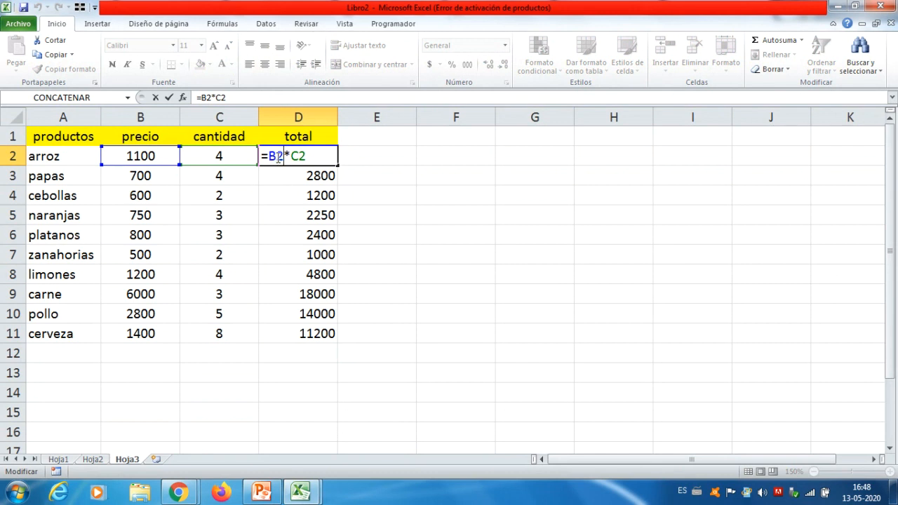
key(Escape)
double_click(291, 175)
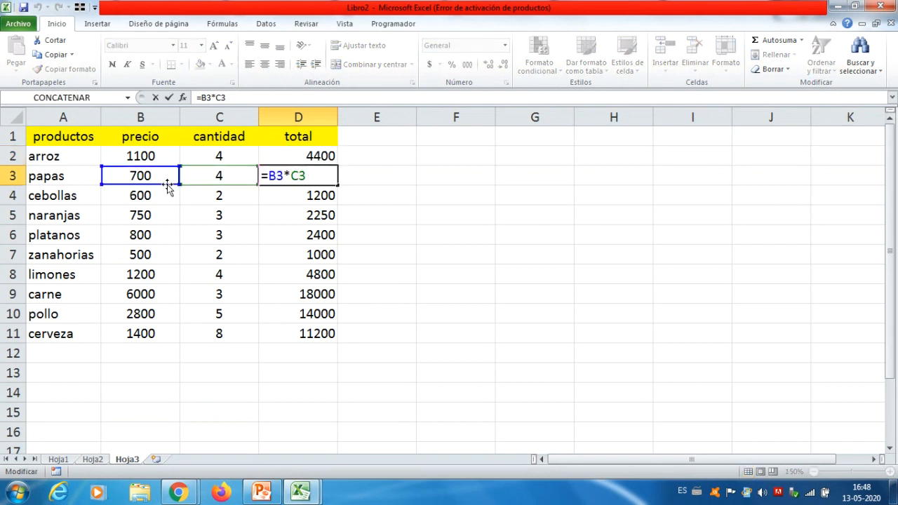
key(Escape)
double_click(283, 196)
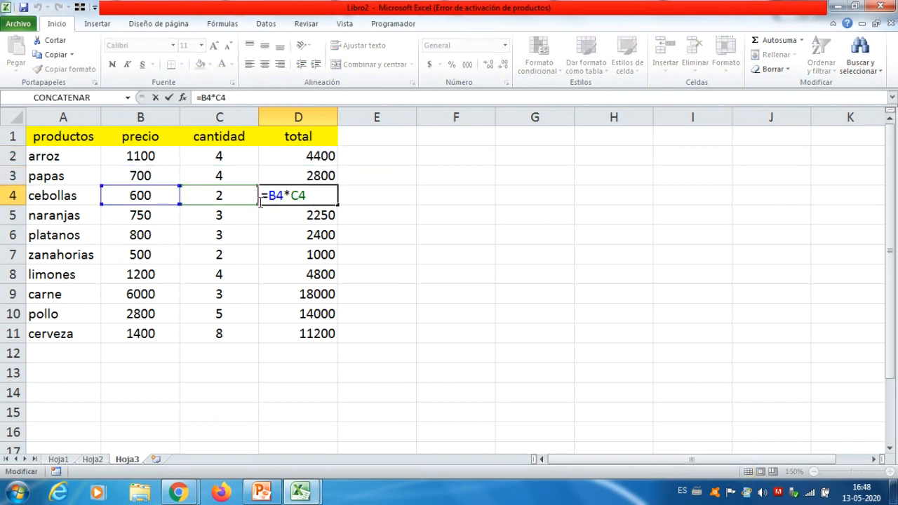
key(Escape)
double_click(303, 216)
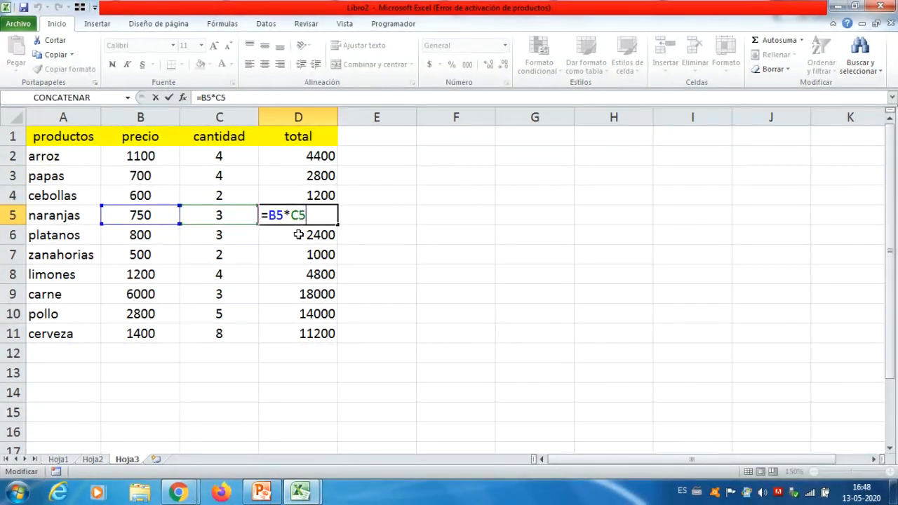
key(ctrl+Return)
Step: Copy the productos, precio and cantidad data in A1:C11 and paste it transposed into sheet Hoja2 starting at A1
click(60, 139)
drag(59, 139, 224, 335)
right_click(224, 336)
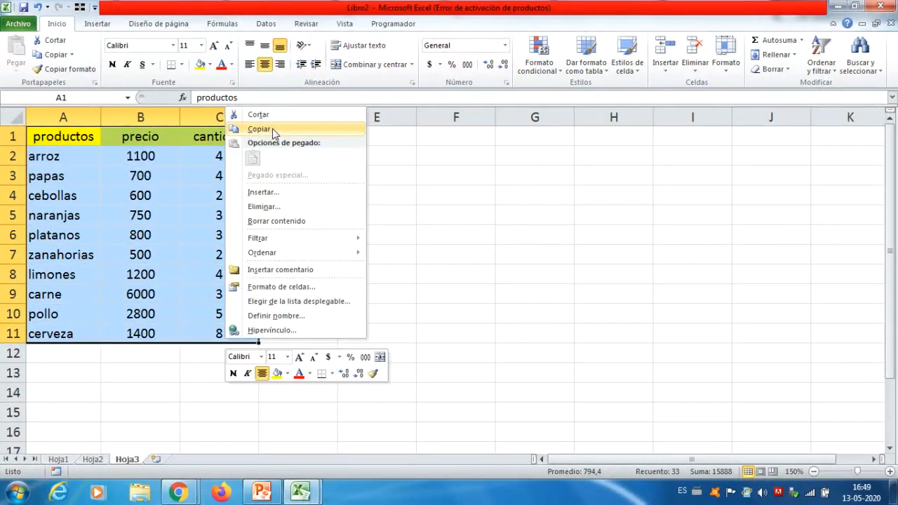
click(260, 129)
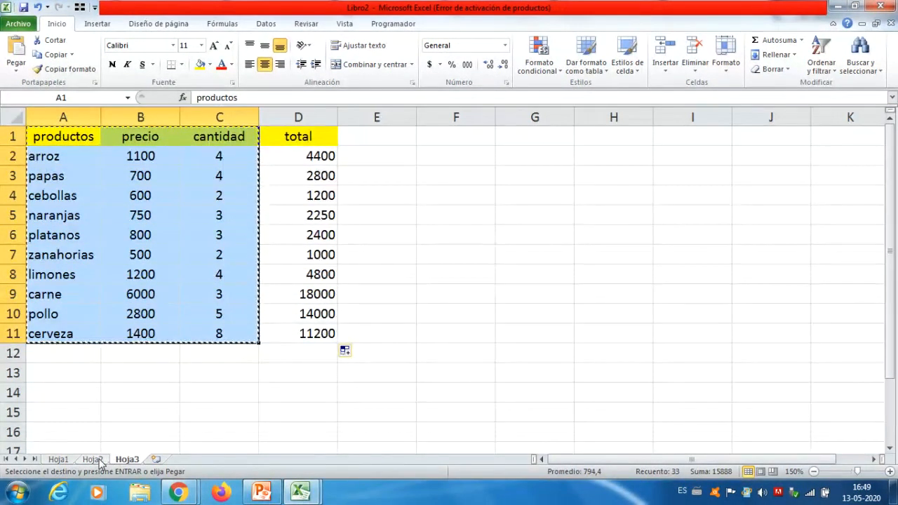
click(96, 460)
right_click(54, 127)
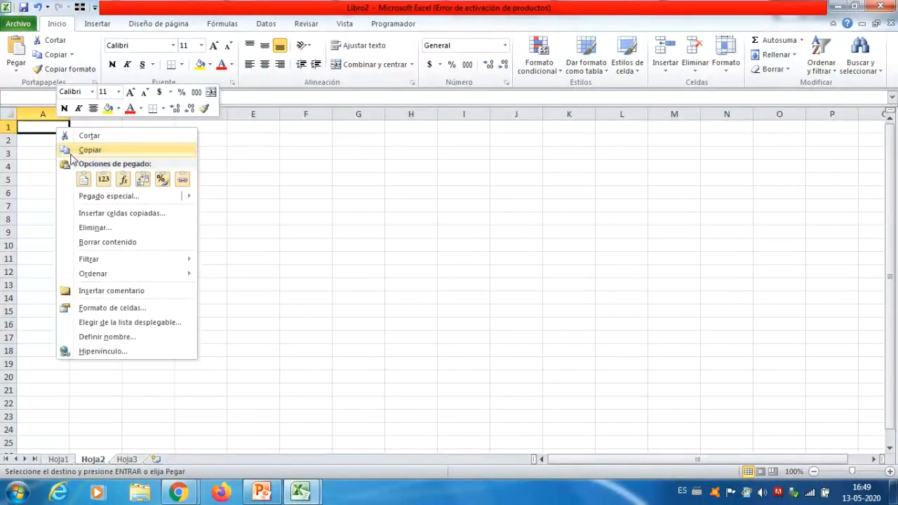
click(144, 180)
Step: Enter the row heading "total" in cell A4 below cantidad on Hoja2
click(43, 167)
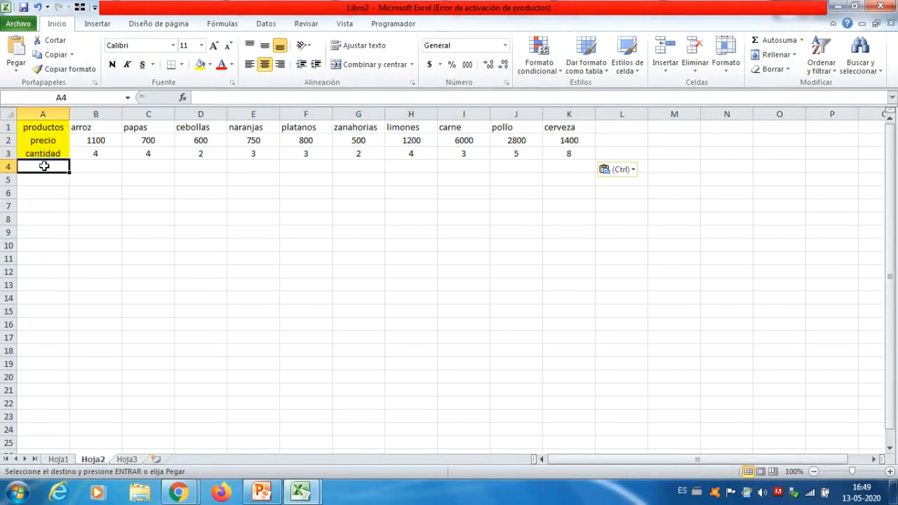
text(t)
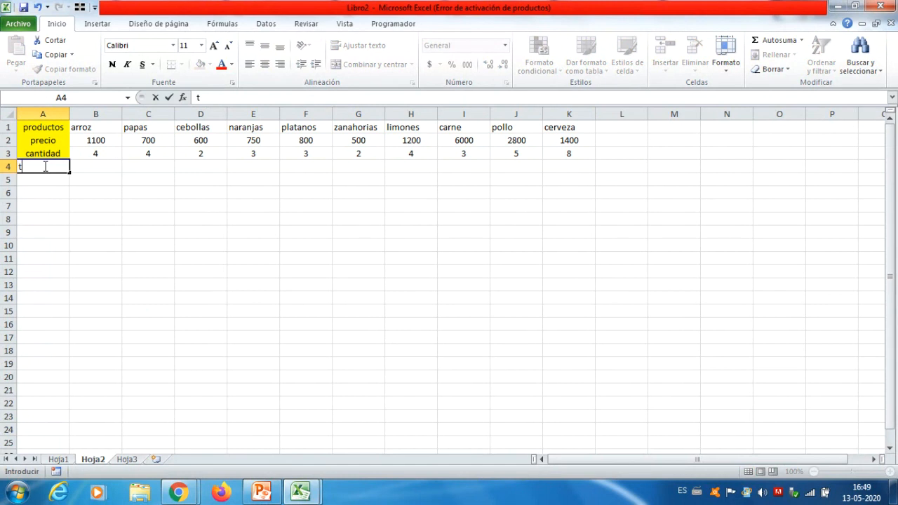
text(otal)
click(99, 167)
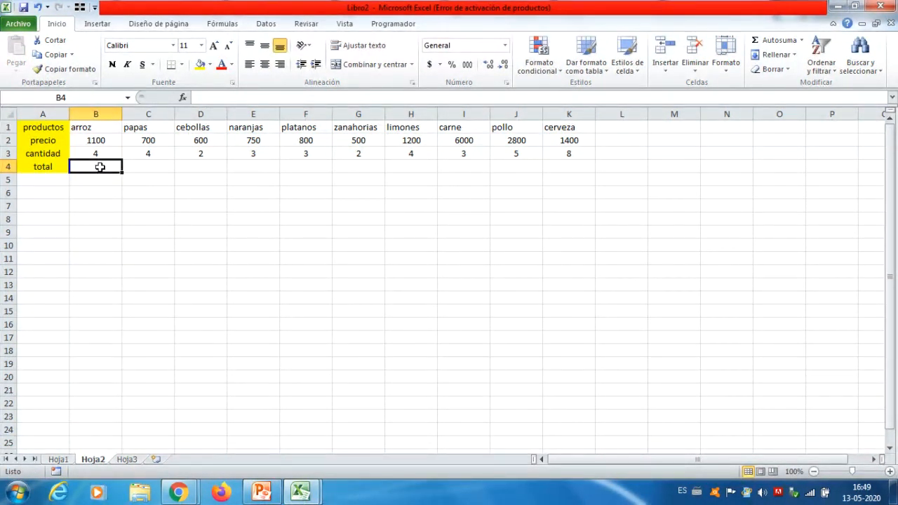
Step: Calculate arroz's total in cell B4 with the formula =B2*B3 and fill it across the total row to K4
text(=)
click(98, 140)
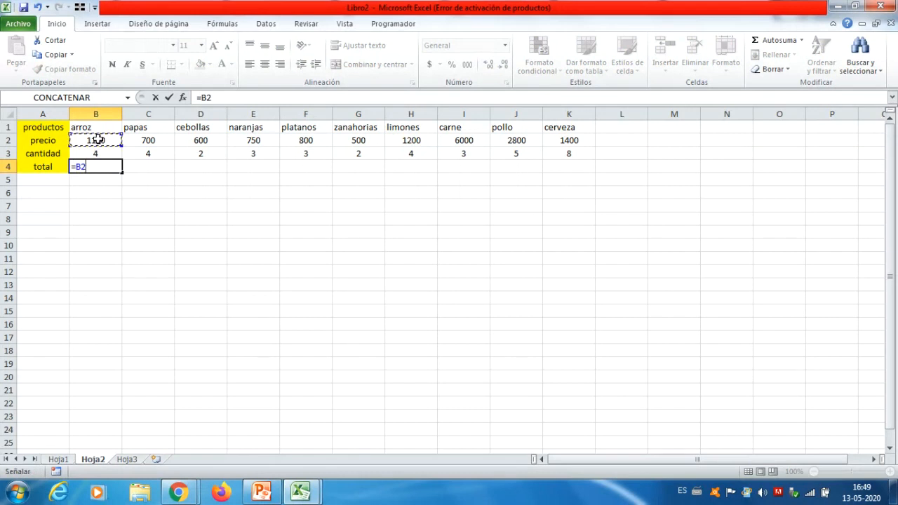
text(*)
click(100, 152)
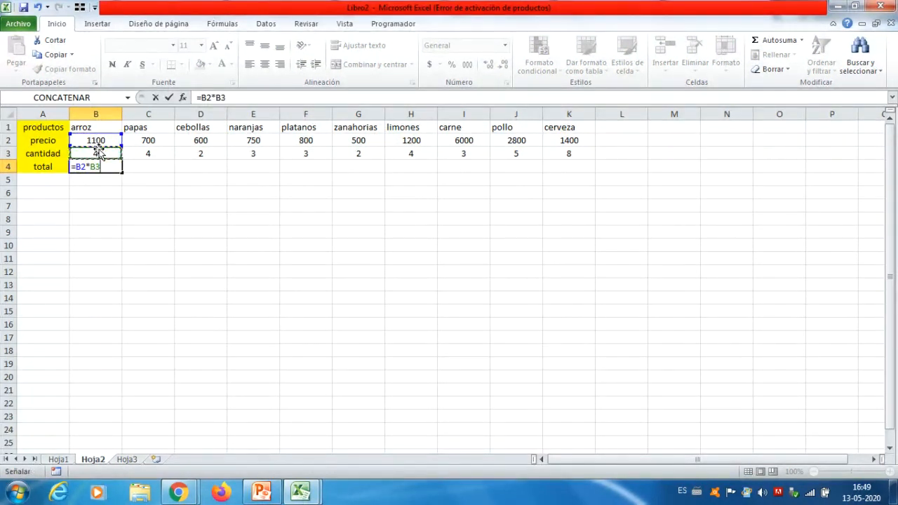
key(Return)
click(101, 166)
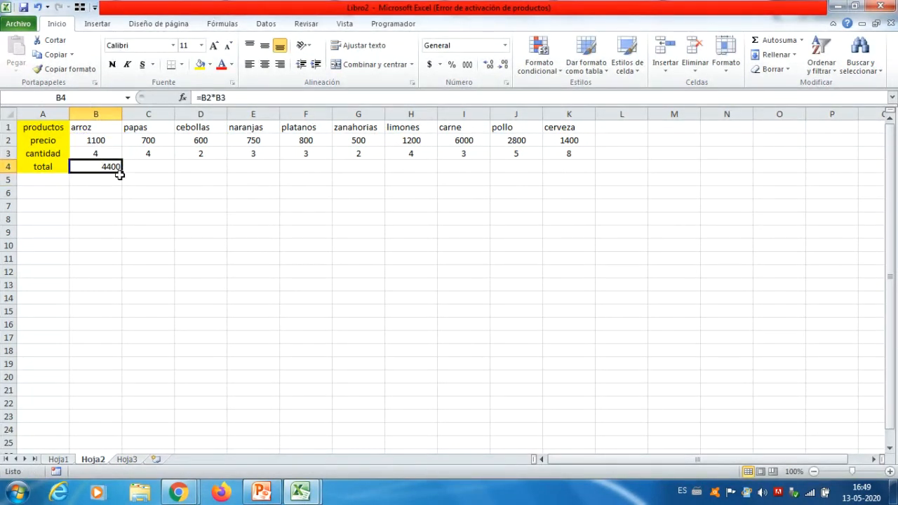
drag(122, 174, 590, 180)
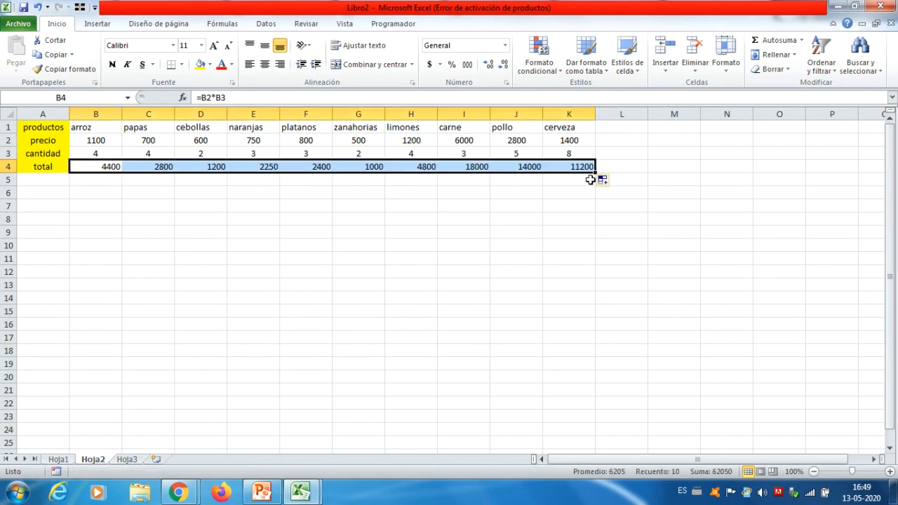
click(250, 246)
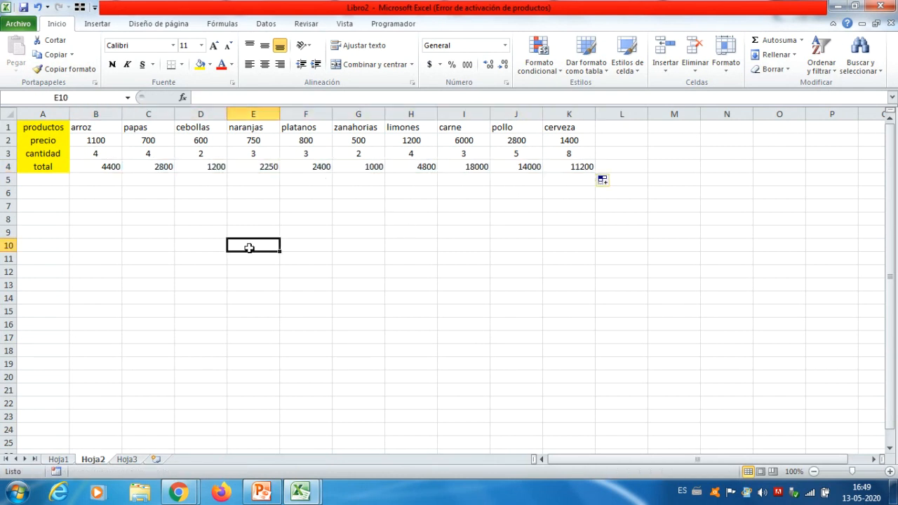
Step: Review the formula in B4, and highlight rows 2 and 3 and columns B to F to relate them to the references
double_click(102, 166)
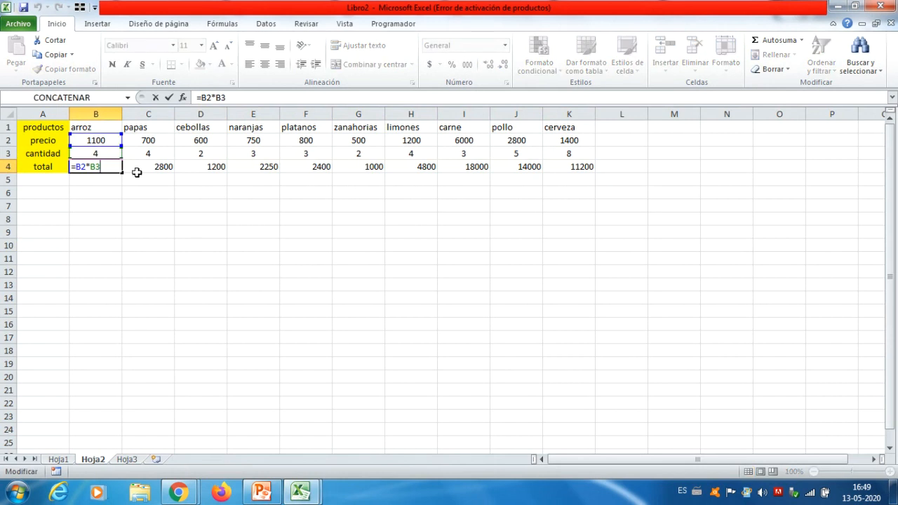
key(Escape)
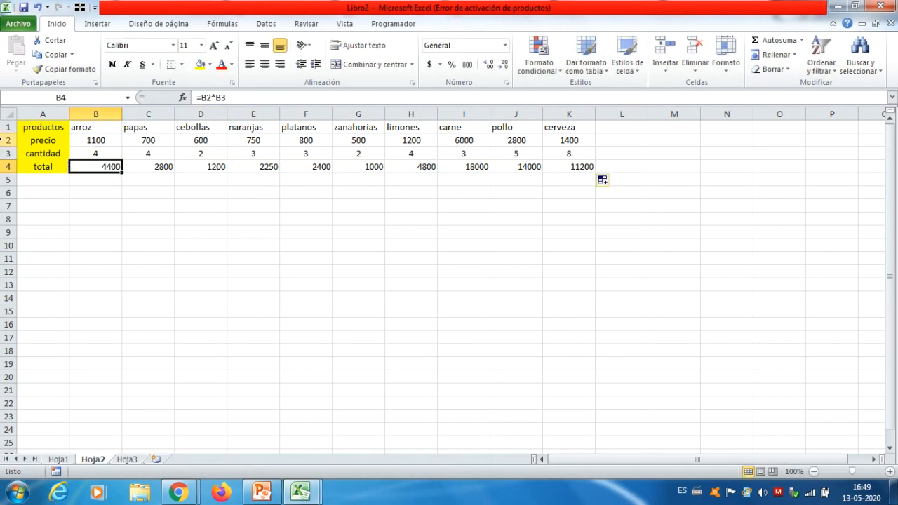
click(9, 141)
click(8, 153)
click(104, 114)
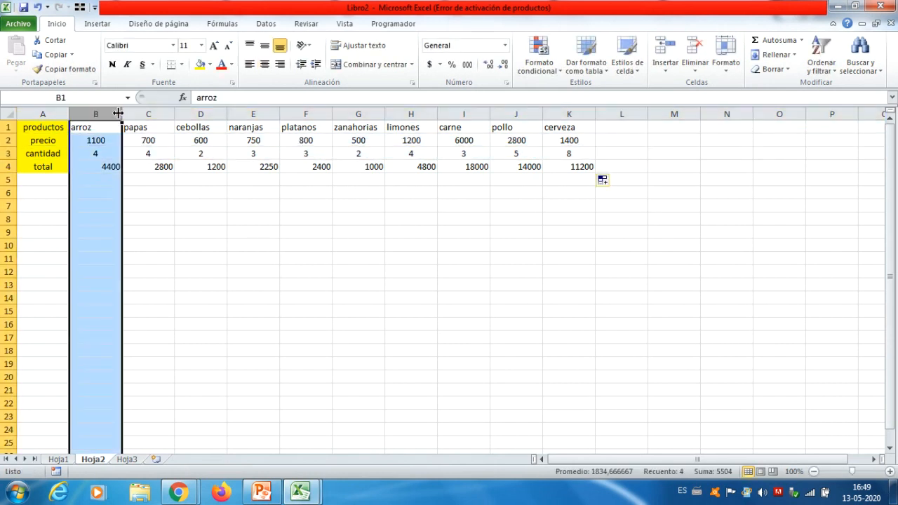
click(148, 113)
click(211, 113)
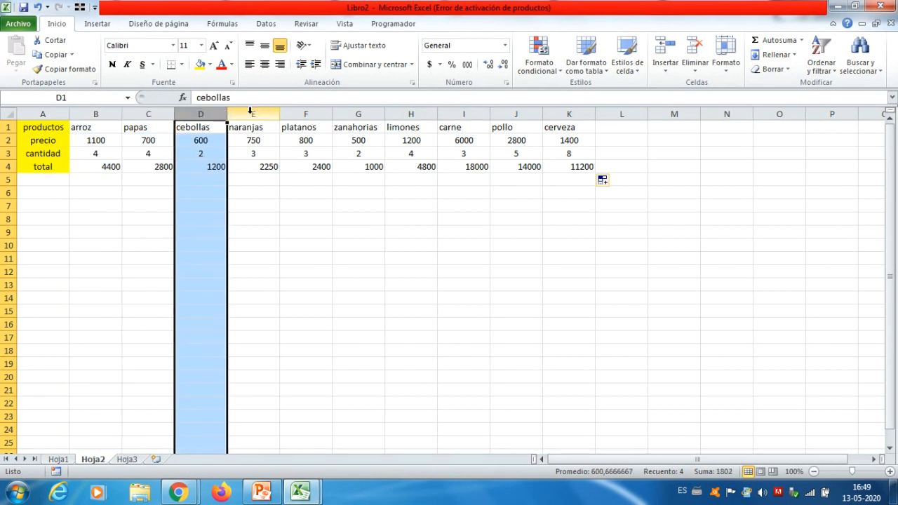
click(250, 112)
click(305, 112)
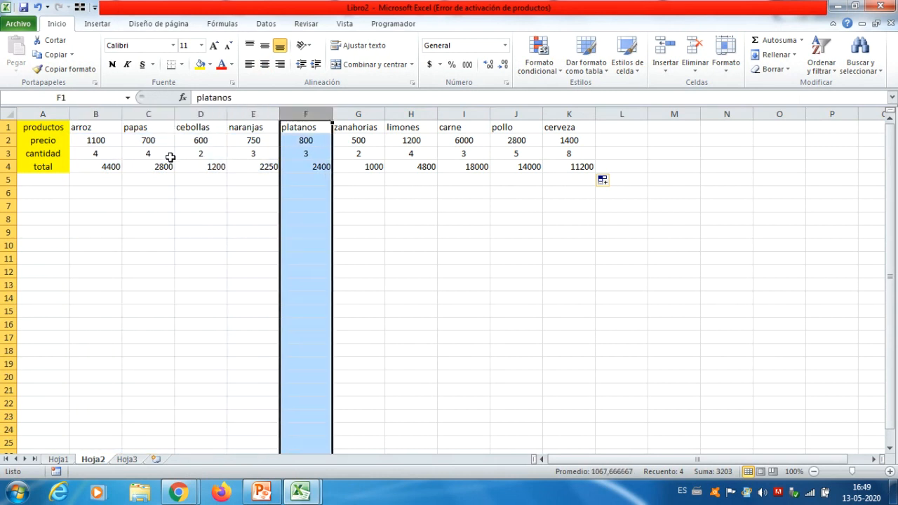
Step: Recheck the formulas in cells B4 to E4 to compare how the column references change from product to product
click(106, 167)
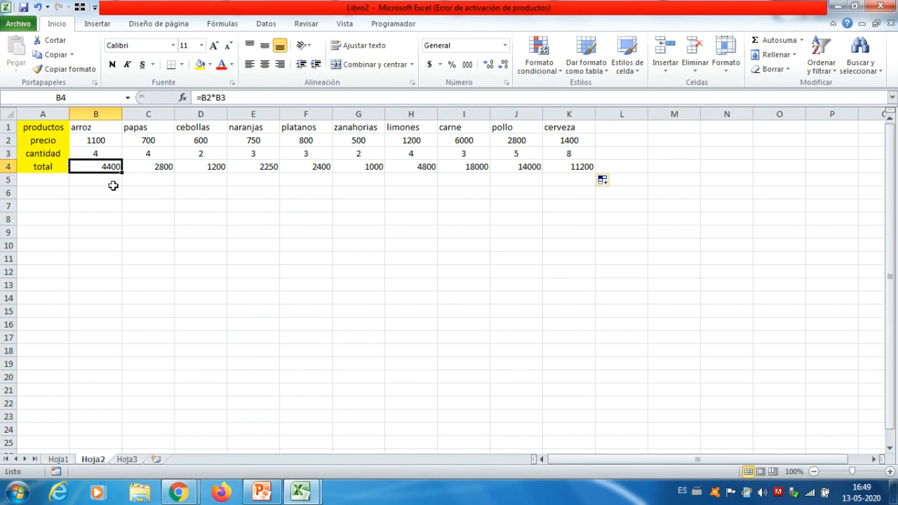
double_click(100, 163)
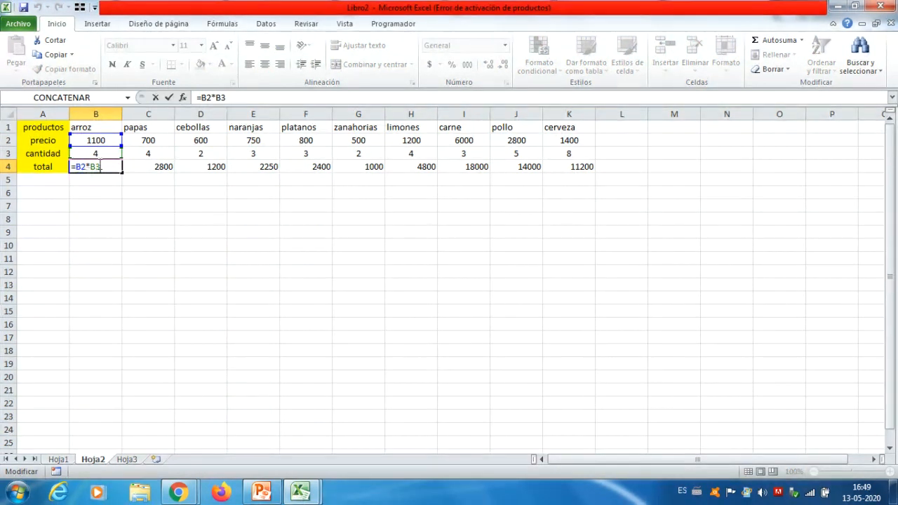
key(Escape)
double_click(161, 168)
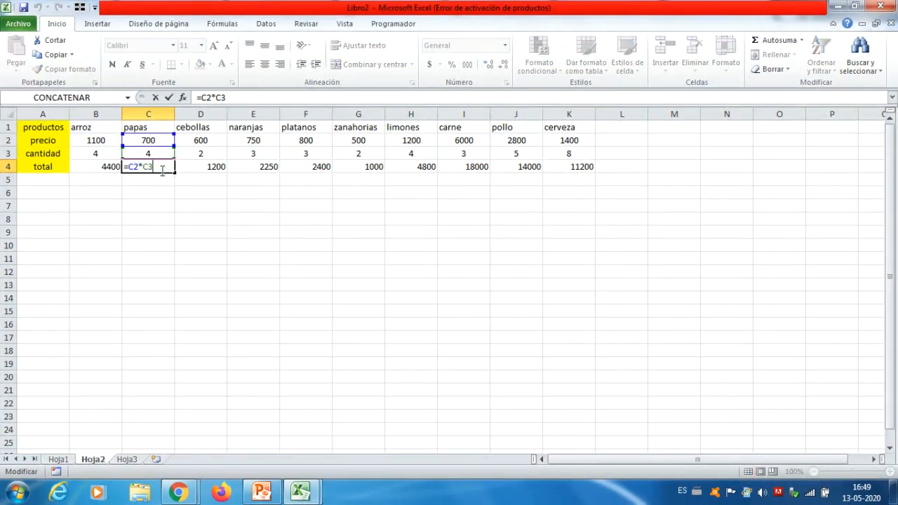
key(Escape)
double_click(198, 168)
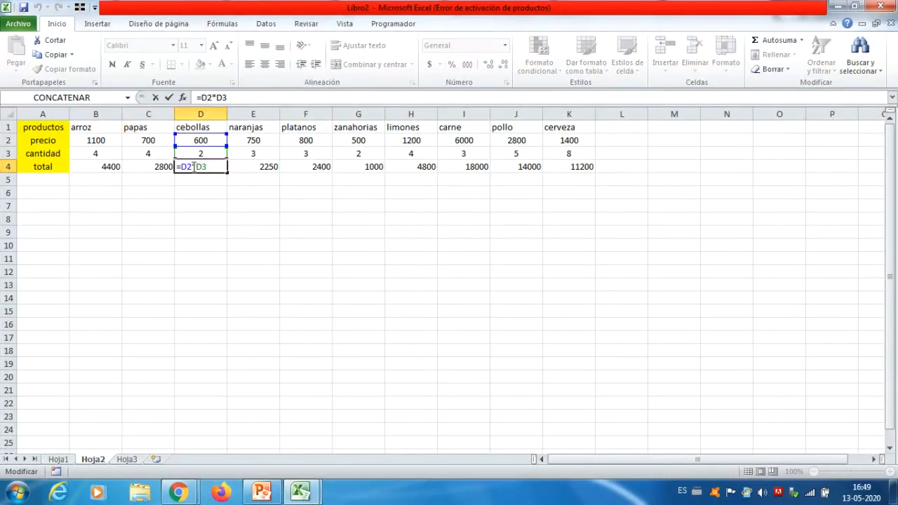
key(Escape)
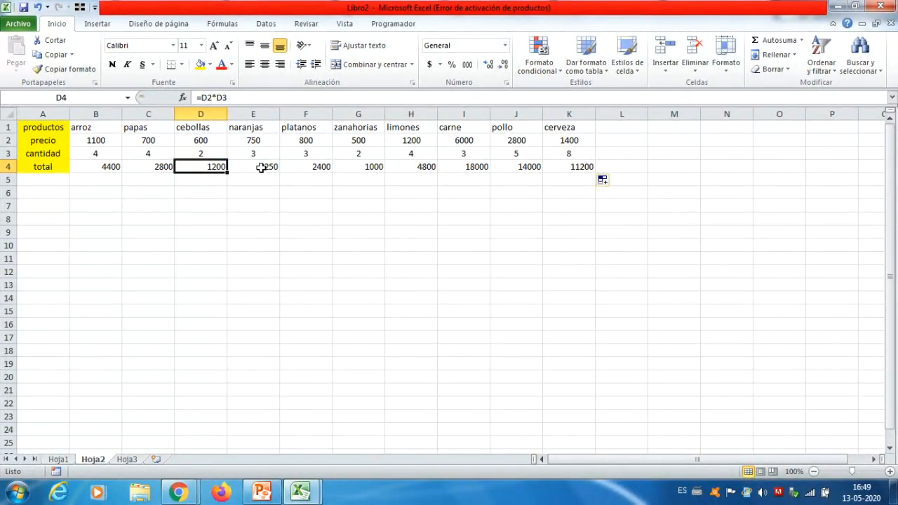
double_click(261, 167)
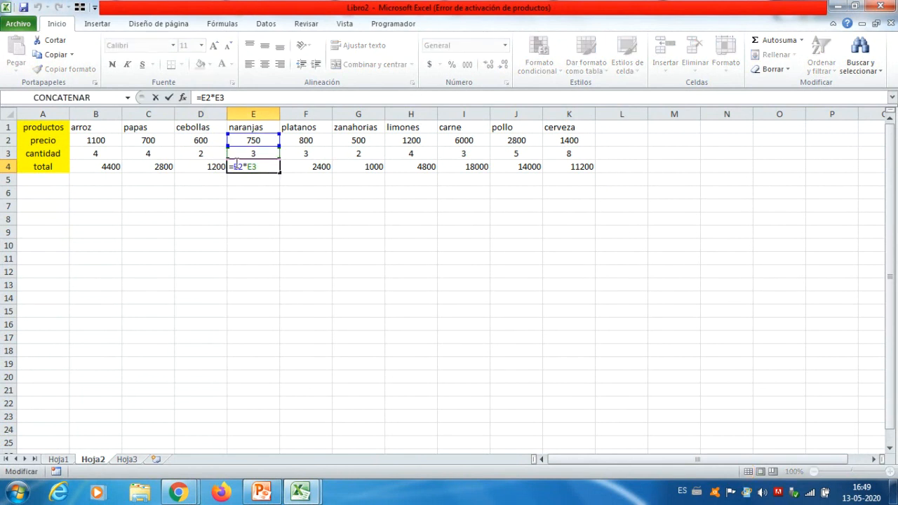
click(276, 260)
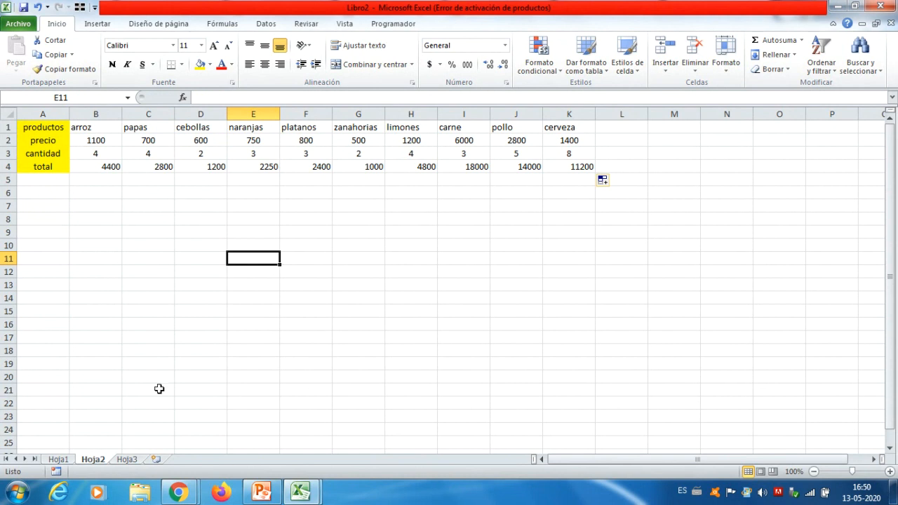
Step: Copy the full product table A1:D11 from sheet Hoja3 and paste it into sheet Hoja1 starting at A1
click(133, 461)
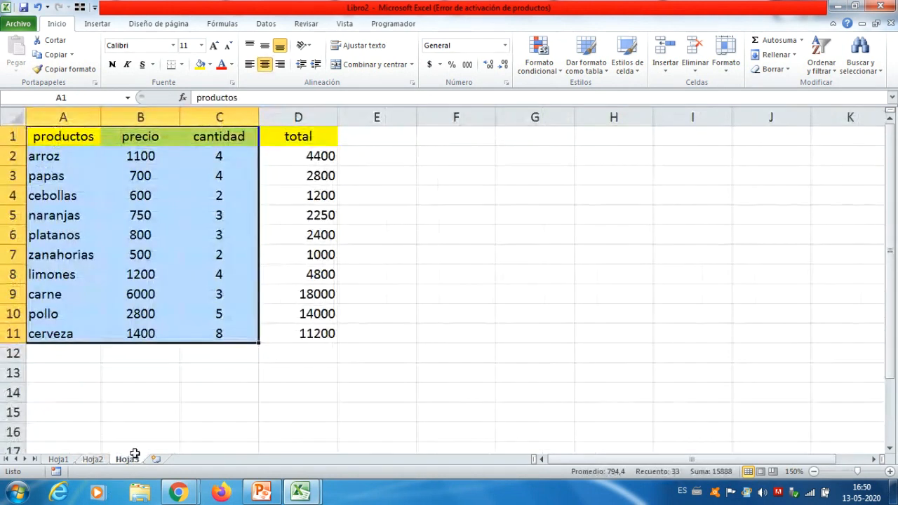
click(449, 298)
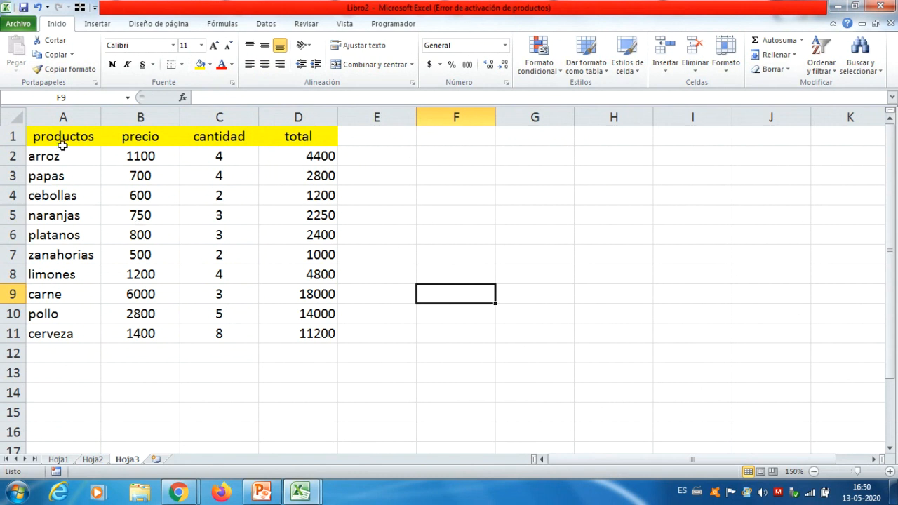
drag(63, 140, 299, 333)
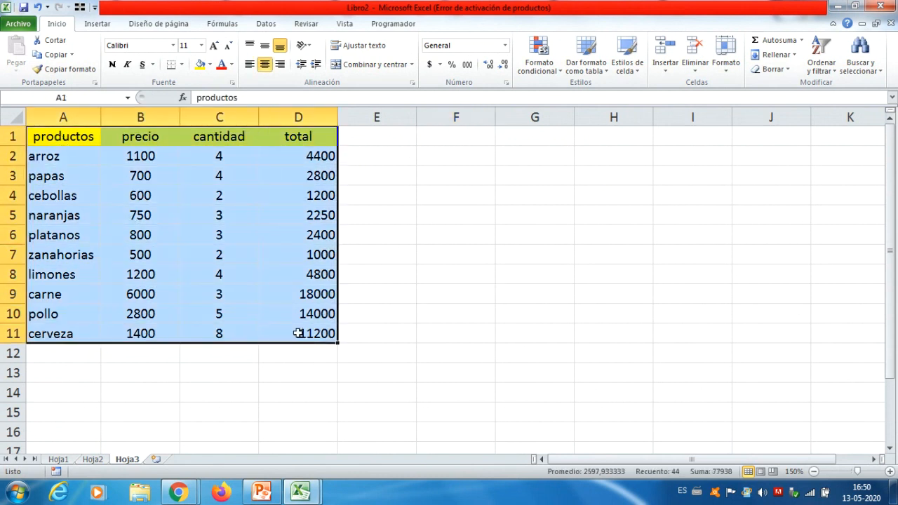
right_click(298, 333)
click(373, 124)
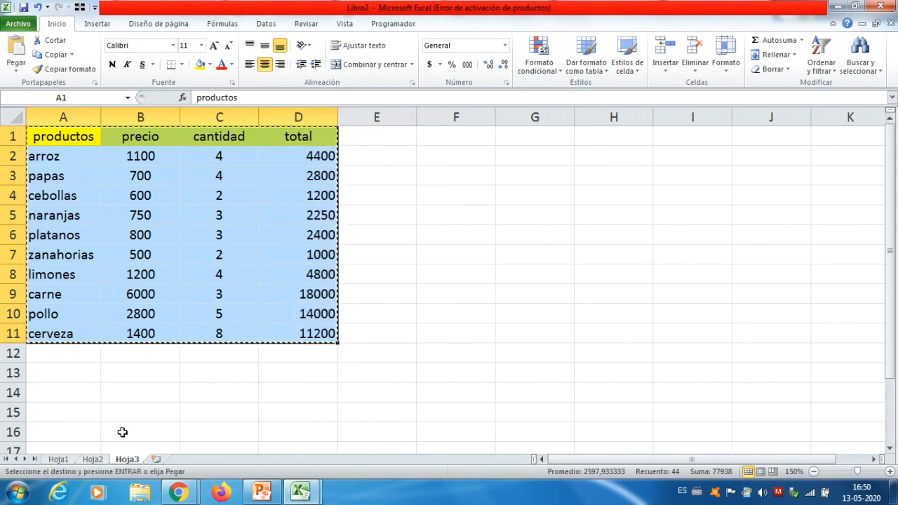
click(59, 458)
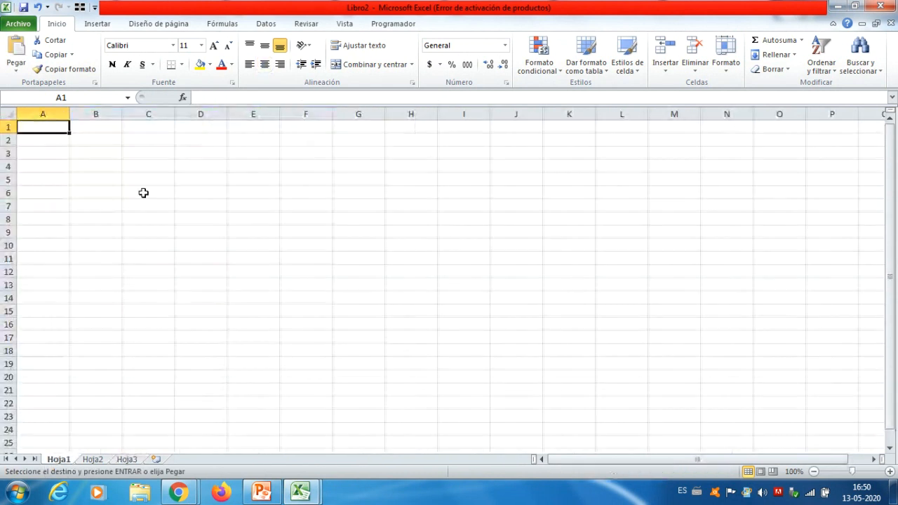
right_click(43, 125)
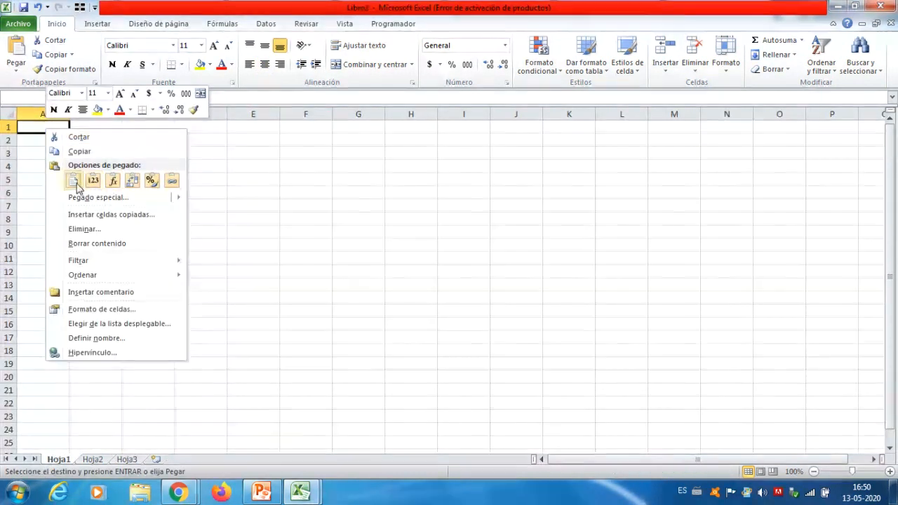
click(73, 180)
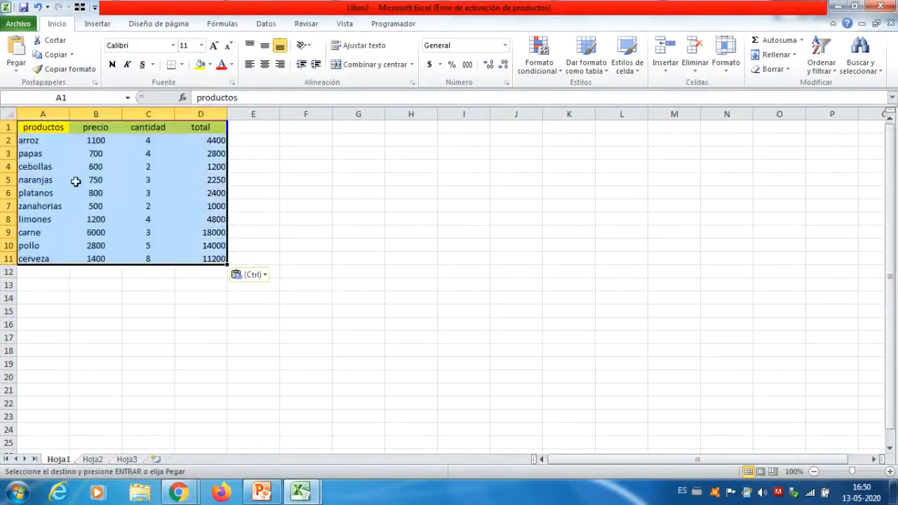
Step: Move the precio heading and the 1100 price from B1:B2 to C14:C15, and delete the remaining prices in column B
click(889, 471)
click(889, 472)
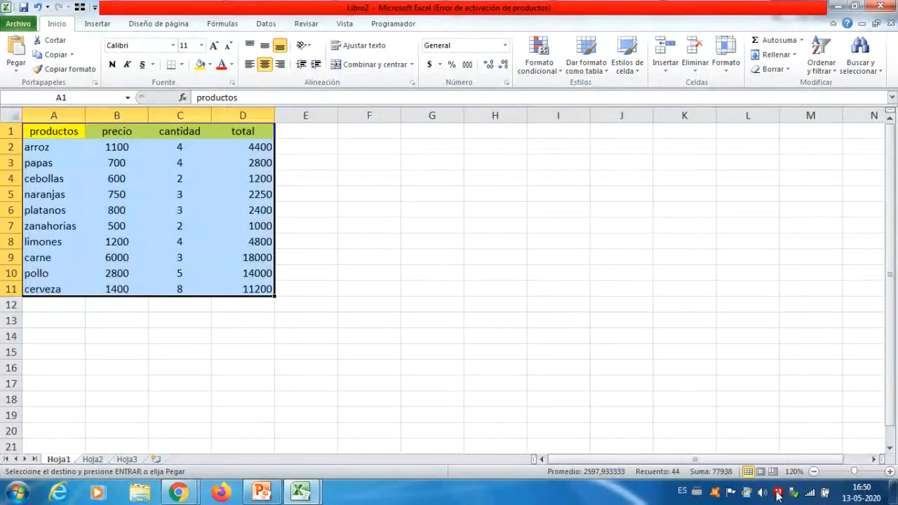
click(308, 334)
drag(110, 130, 177, 334)
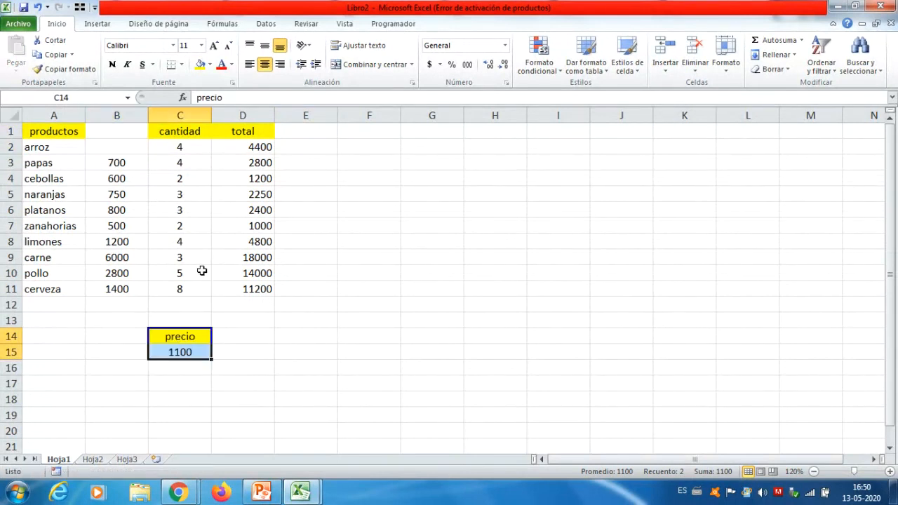
drag(126, 141, 110, 336)
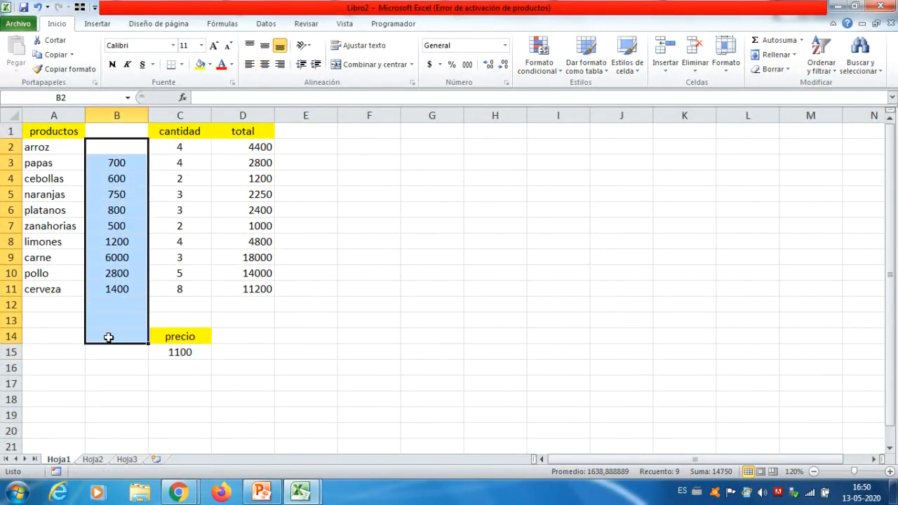
key(Delete)
Step: Move the total column from D1:D11 to F1:F11 and clear its formulas in F2:F11
drag(244, 134, 375, 276)
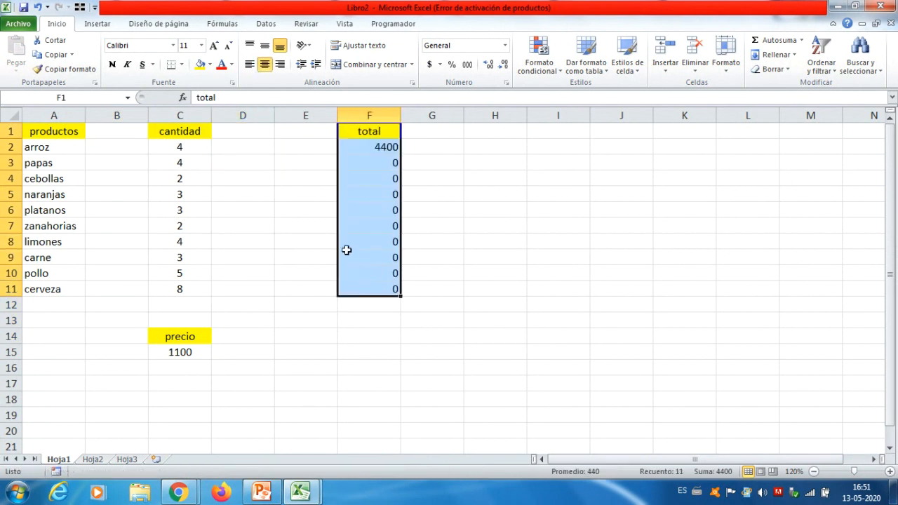
drag(379, 147, 364, 286)
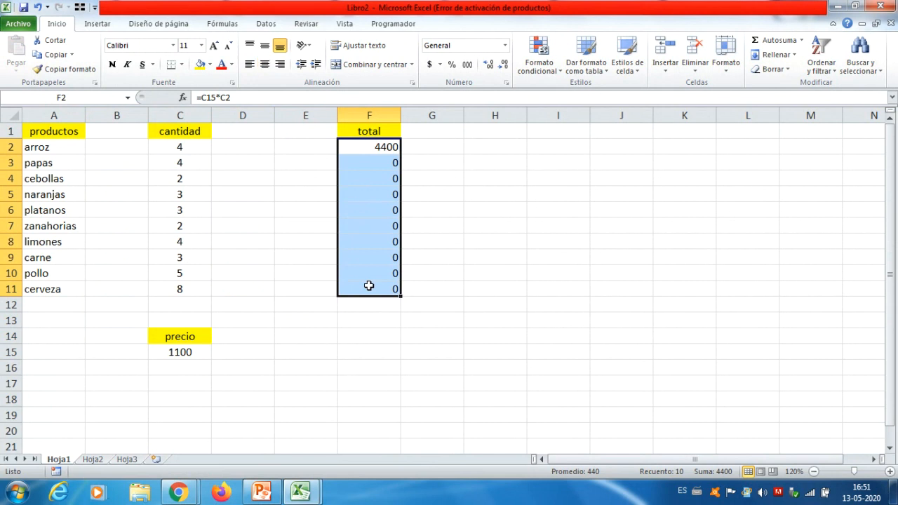
key(Delete)
Step: Change the fill of the total heading in F1 and the cantidad heading in C1 to light green theme shades
click(372, 131)
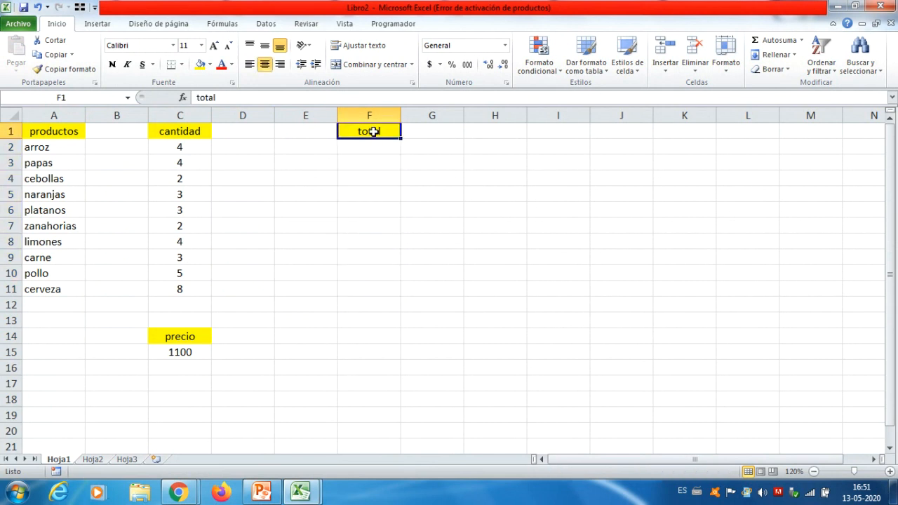
click(209, 64)
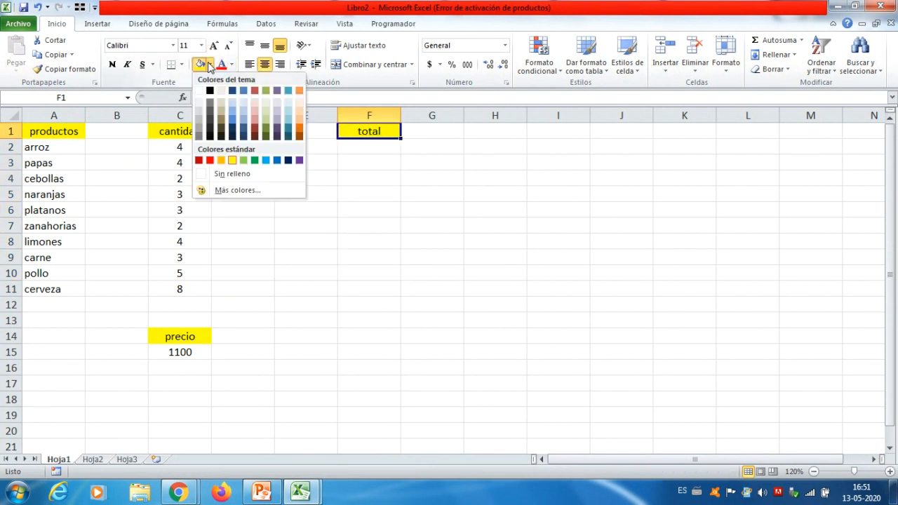
click(265, 105)
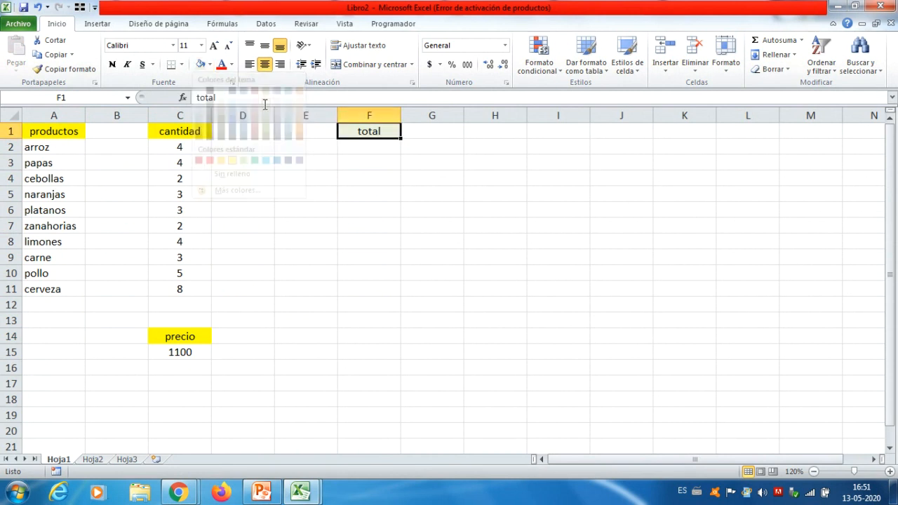
click(190, 132)
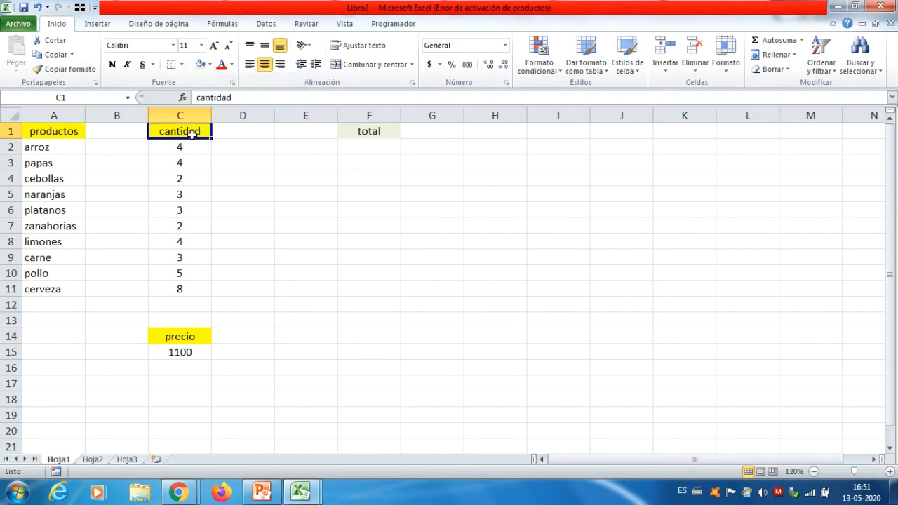
click(210, 65)
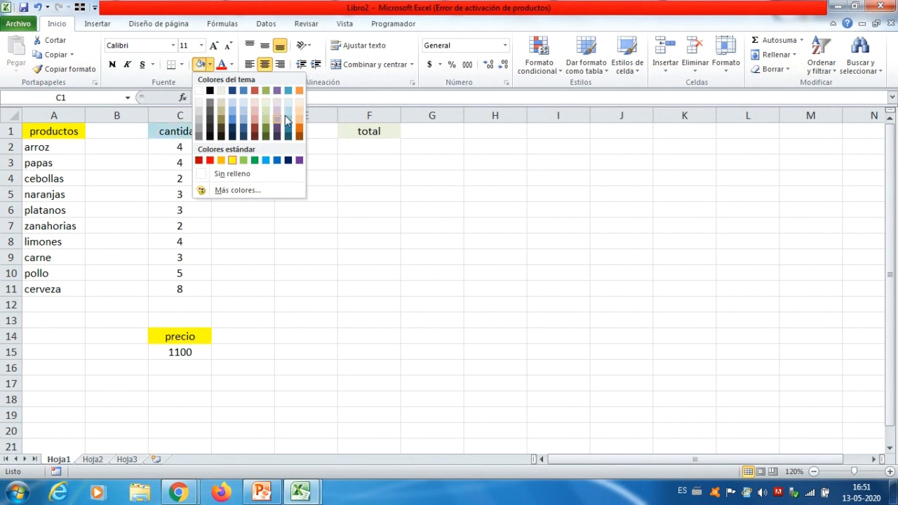
click(267, 111)
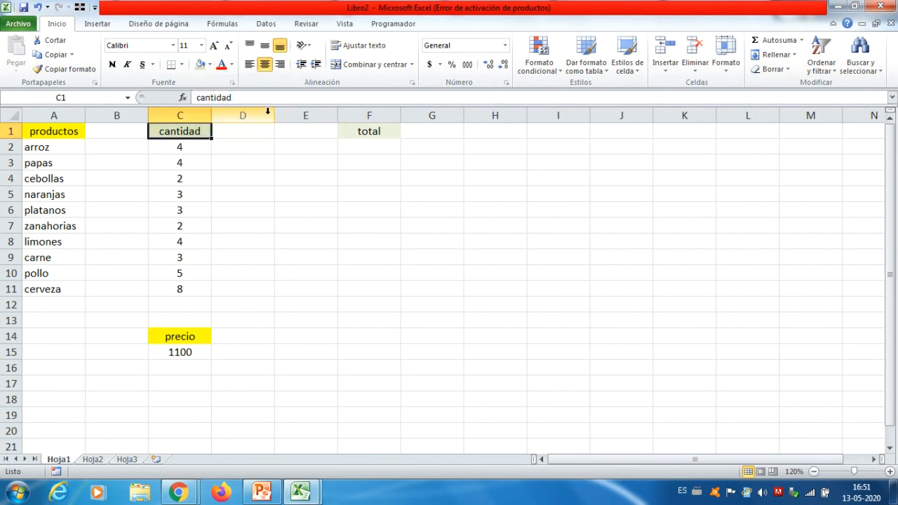
Step: Change the fill of the cantidad heading in C1 to a dark tan theme shade and the productos heading in A1 to light orange
click(209, 65)
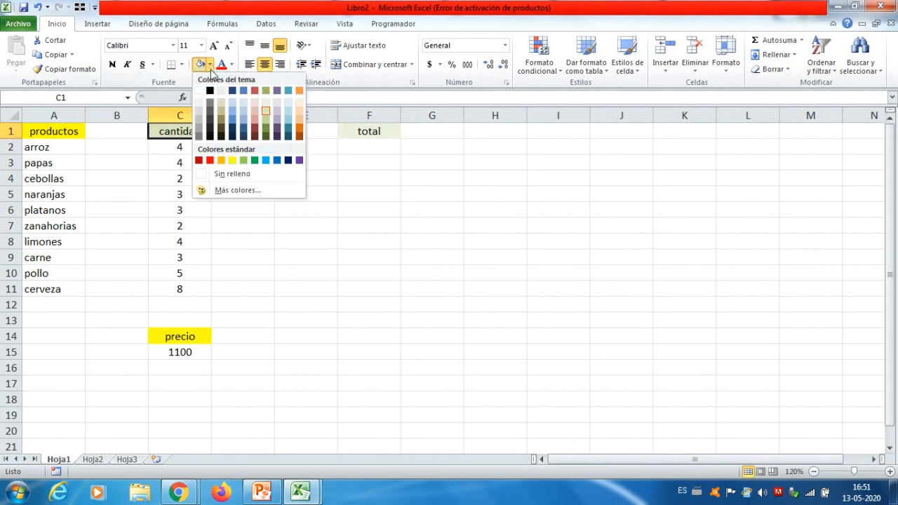
click(224, 115)
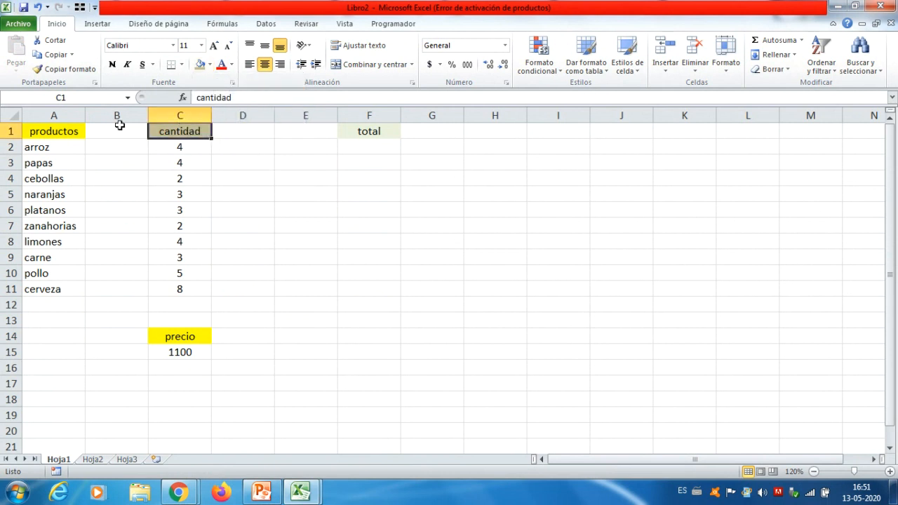
click(67, 129)
click(231, 65)
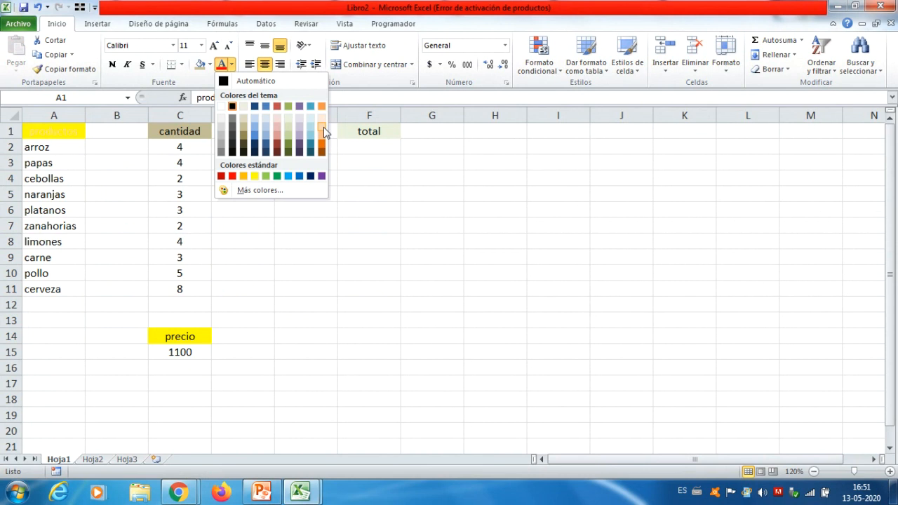
click(208, 66)
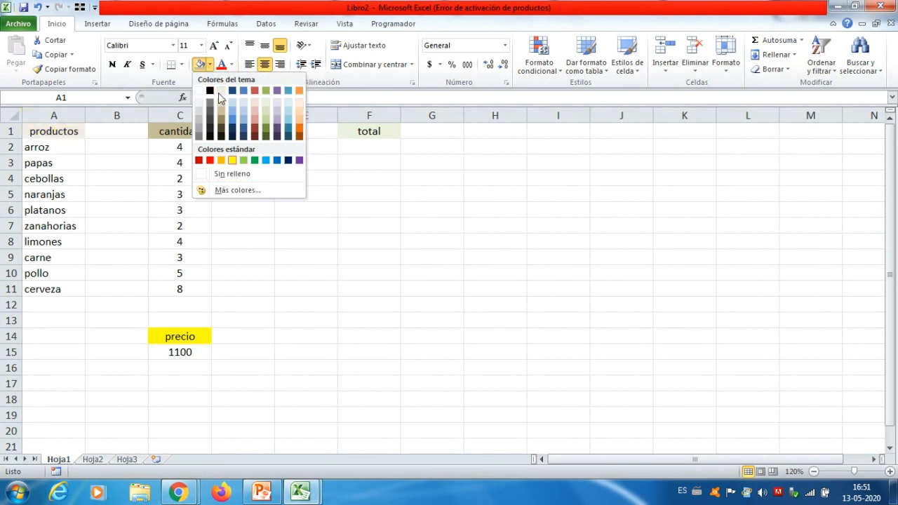
click(302, 120)
click(169, 334)
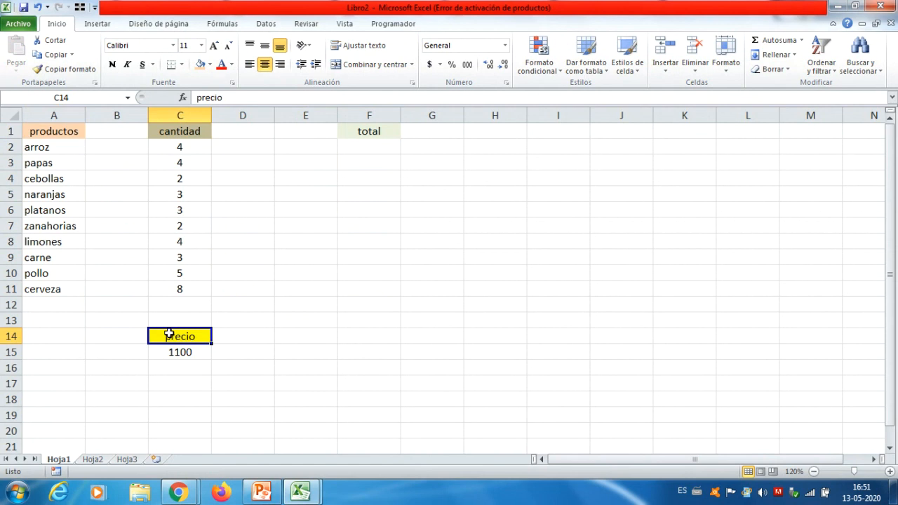
click(375, 323)
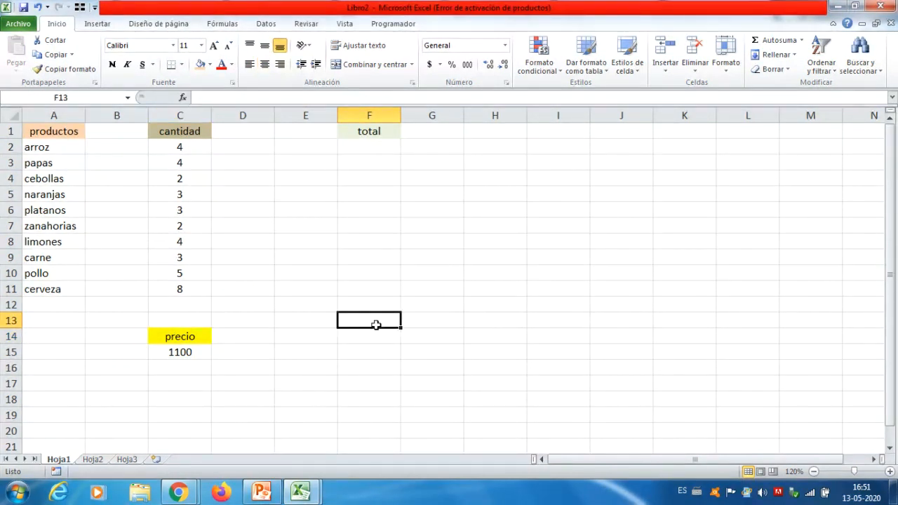
Step: Replace the productos heading in A1 with sucursales
click(61, 130)
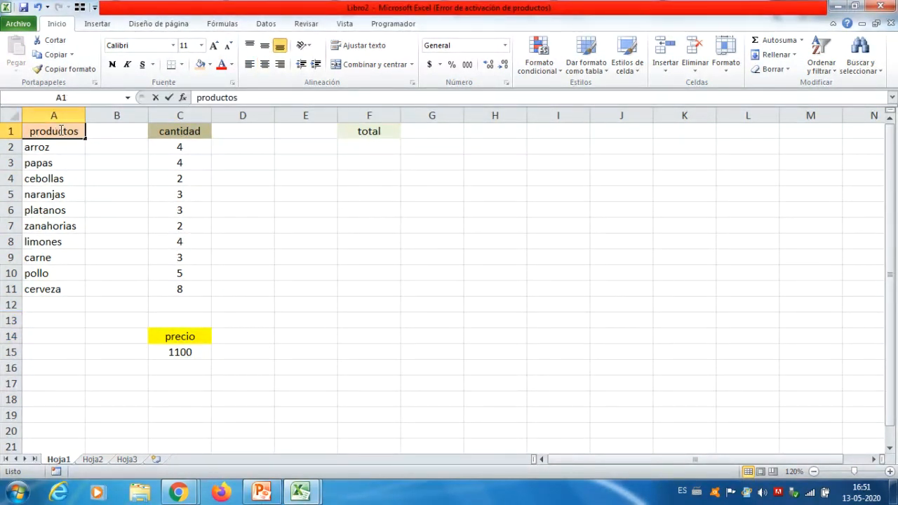
double_click(61, 131)
drag(79, 131, 6, 123)
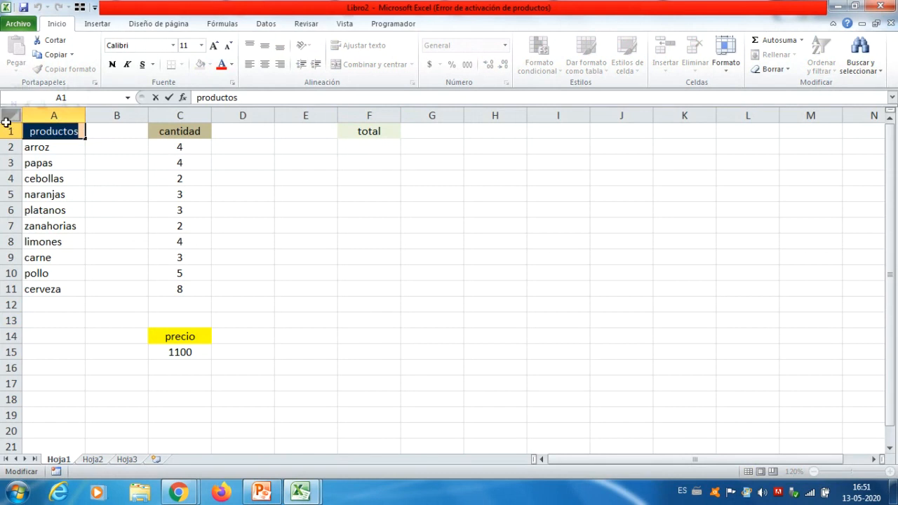
key(BackSpace)
text(suc)
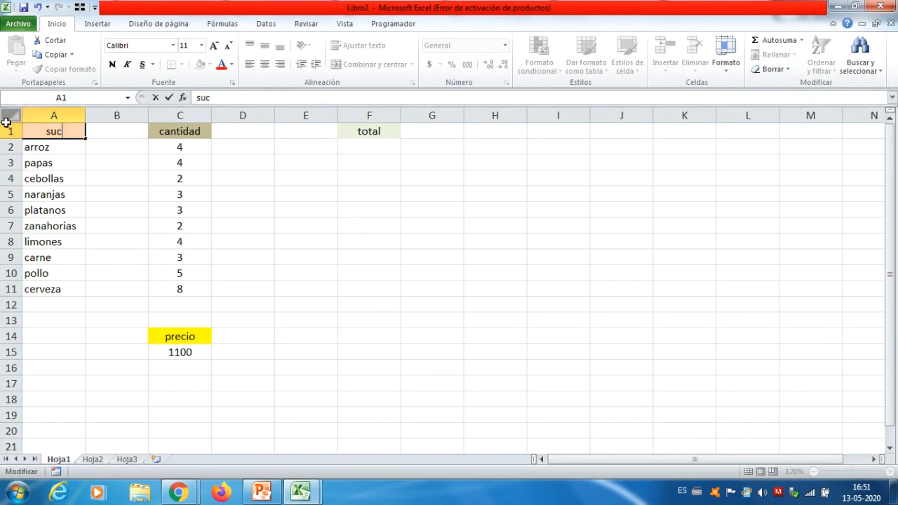
text(ursakes)
key(BackSpace)
key(BackSpace)
key(BackSpace)
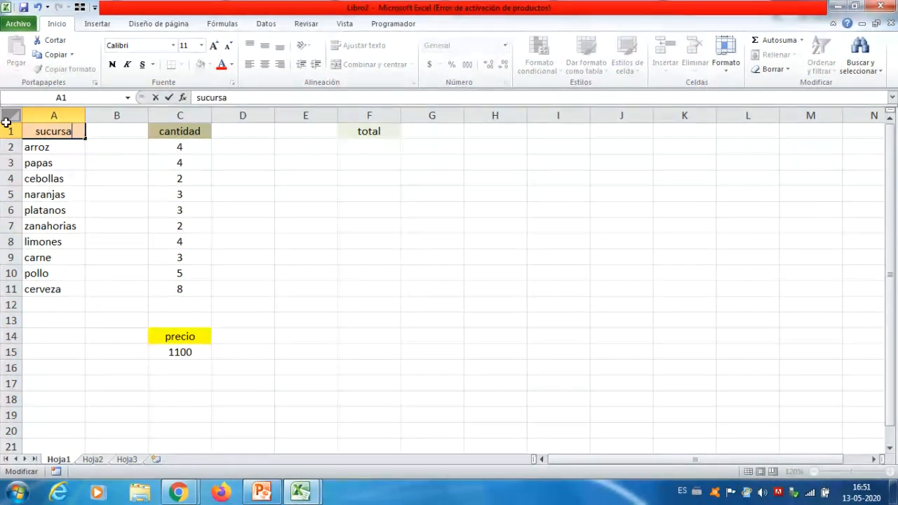
text(les)
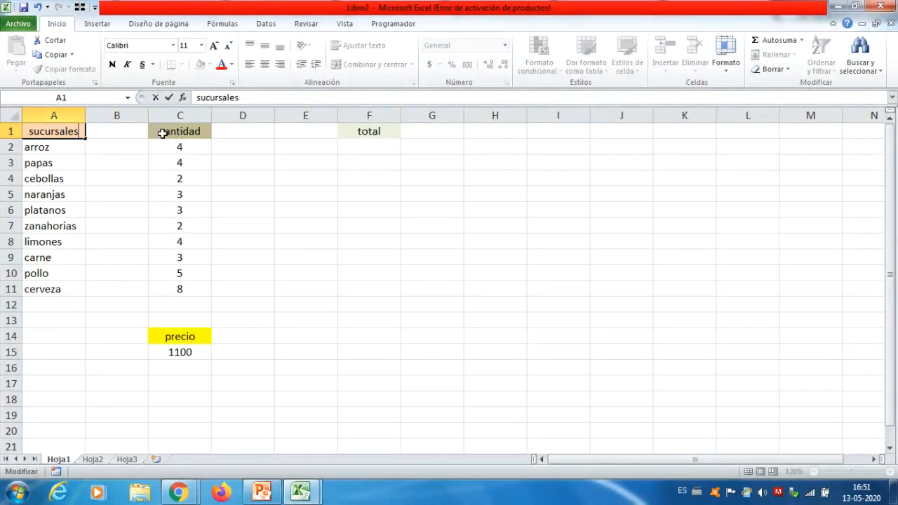
Step: Extend the heading in C1 to "cantidad vendida" and autofit the width of column C
click(163, 132)
double_click(202, 132)
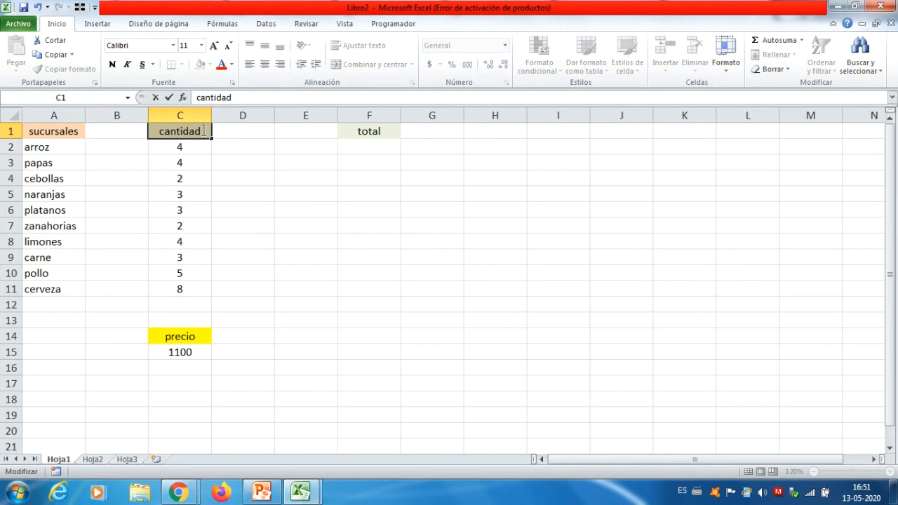
text(d)
key(BackSpace)
key(BackSpace)
text(d)
key(BackSpace)
key(BackSpace)
text(ven)
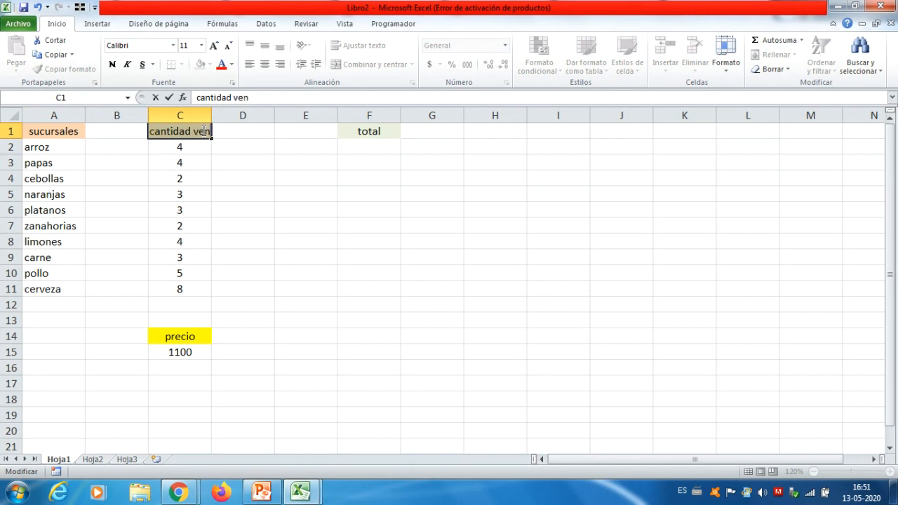
text(dida)
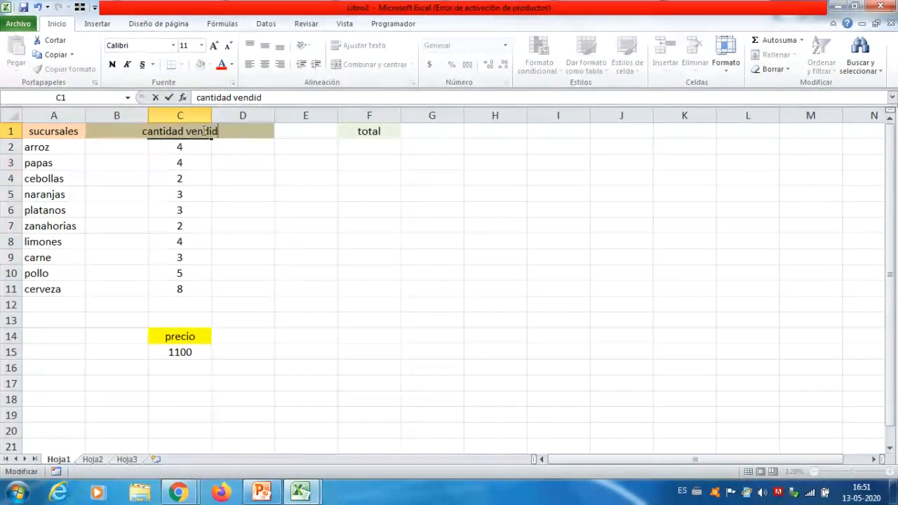
click(257, 176)
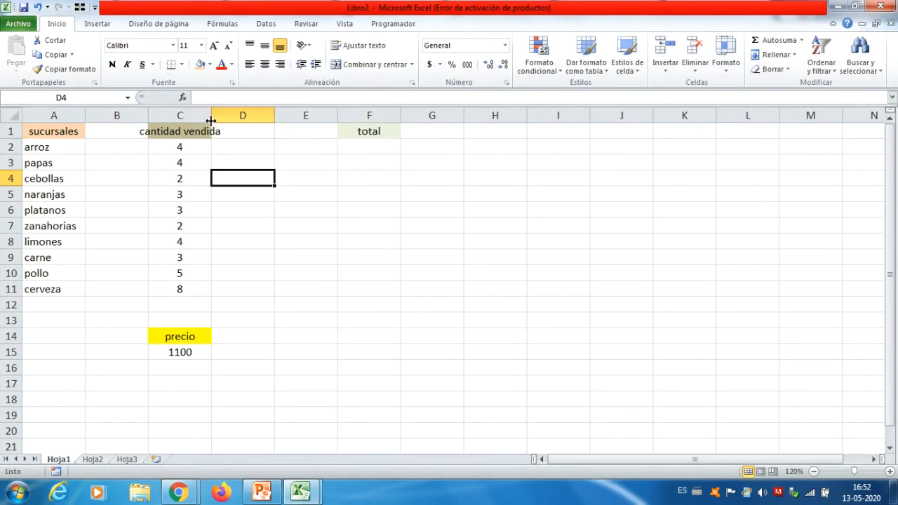
double_click(212, 124)
click(280, 214)
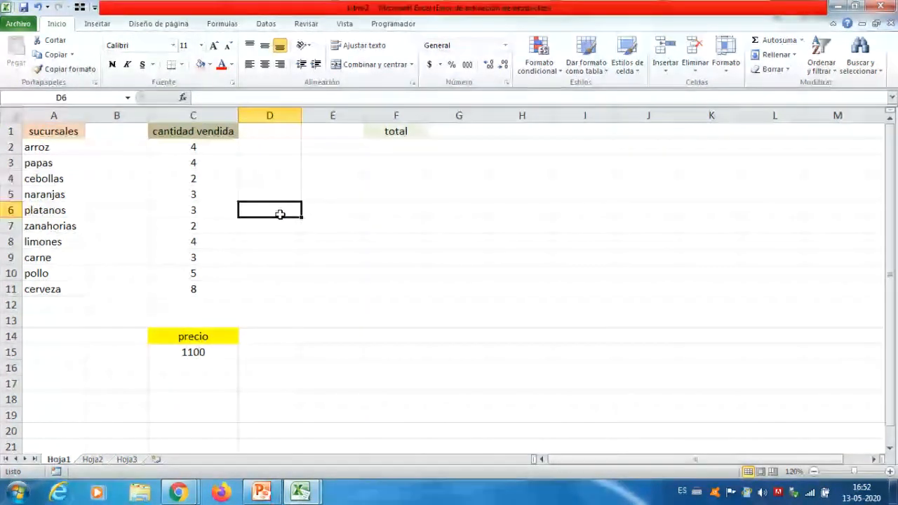
Step: Replace the first two product names in A2 and A3 with "sucursal 1" and "sucursal 2"
click(47, 149)
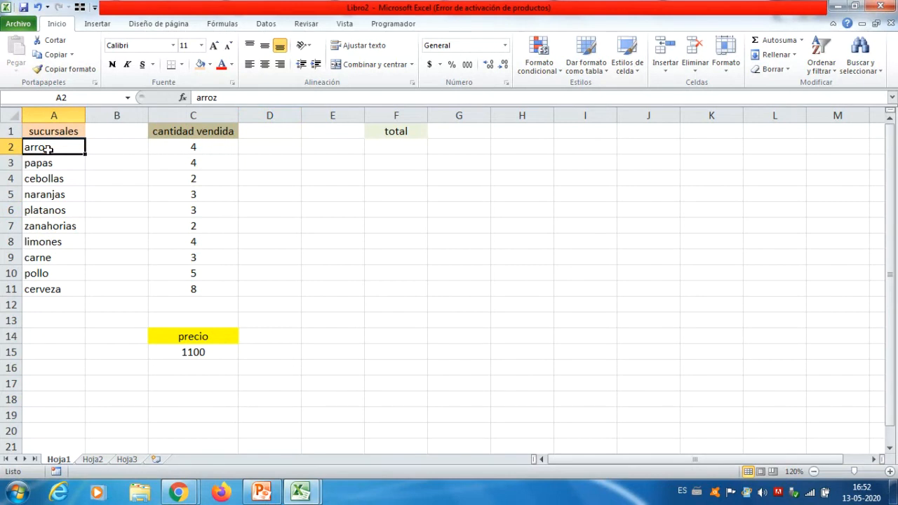
text(sursal)
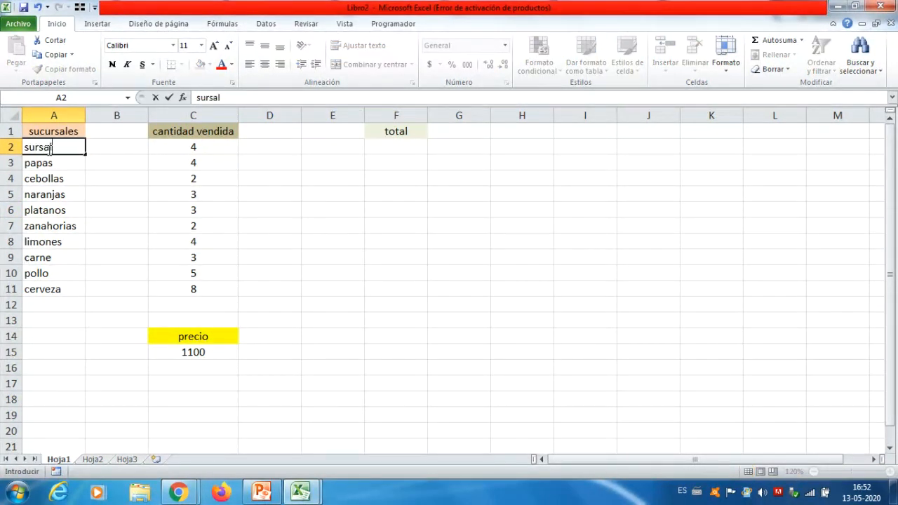
key(BackSpace)
key(BackSpace)
text(cursal 1)
key(Return)
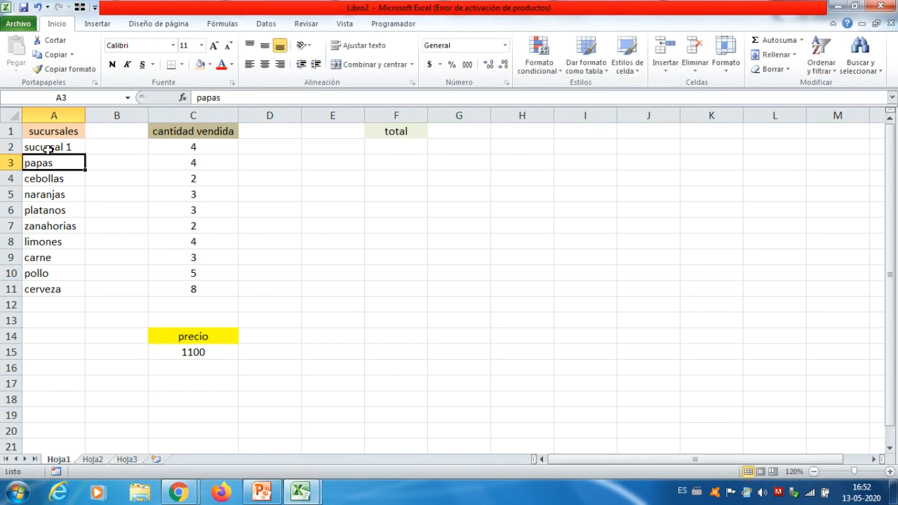
text(su)
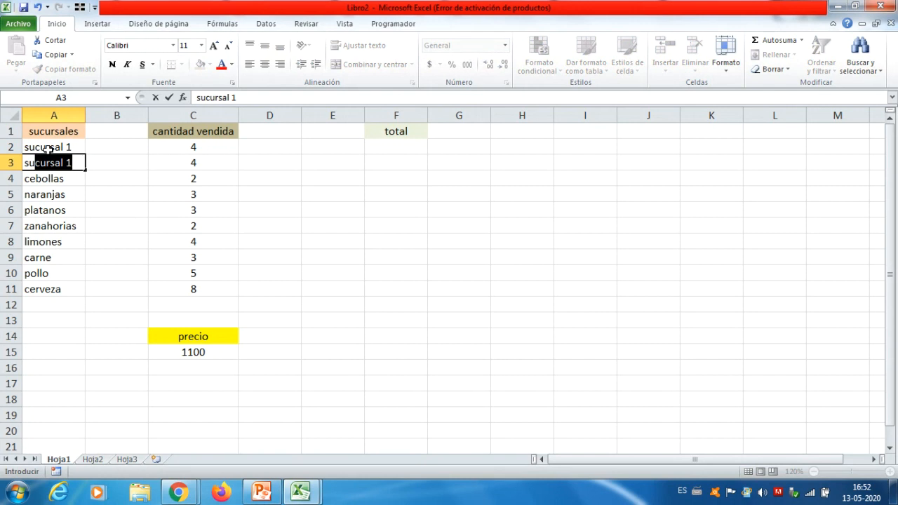
text(cursal 2)
key(Return)
Step: Extend the sucursal series from A2:A3 down to A11, replacing the remaining product names
click(65, 146)
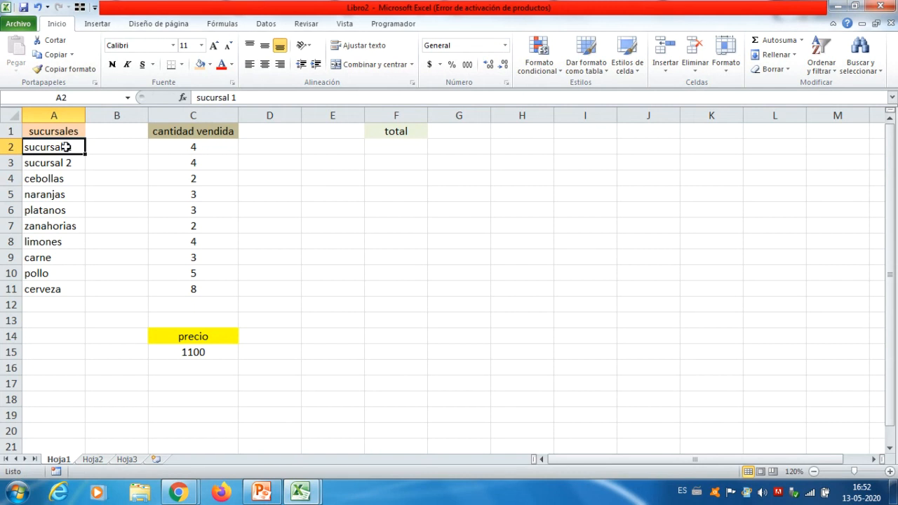
mouse_move(65, 147)
mouse_down()
mouse_move(84, 173)
mouse_move(79, 300)
mouse_up()
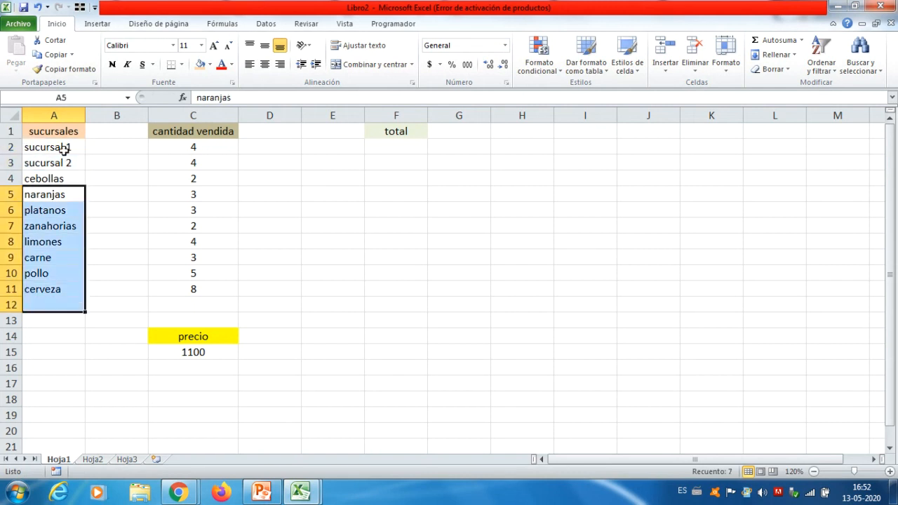
click(63, 147)
drag(66, 147, 87, 295)
click(69, 346)
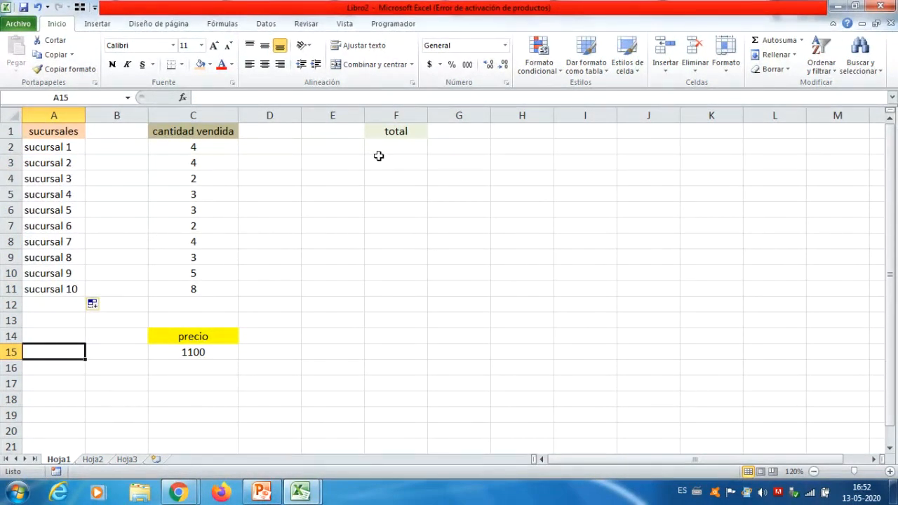
Step: Fill the empty total cells F2:F11 with standard yellow
drag(383, 148, 388, 287)
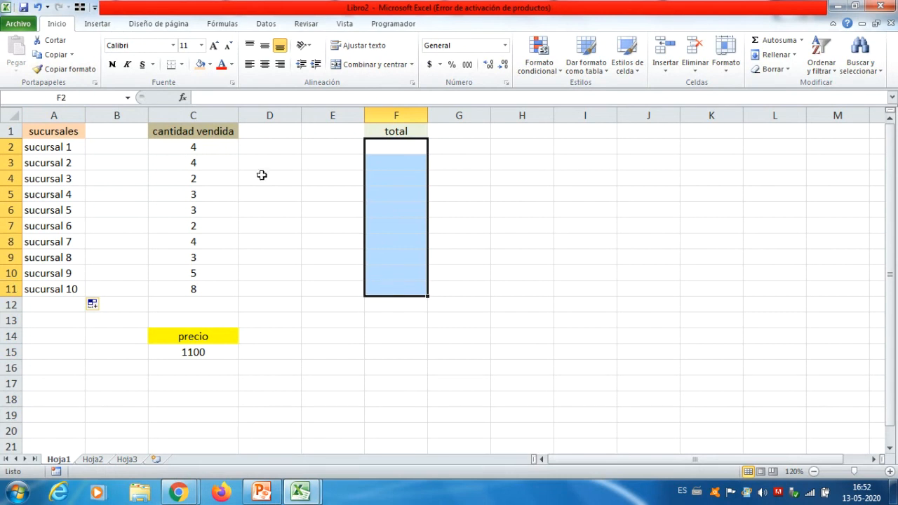
click(211, 64)
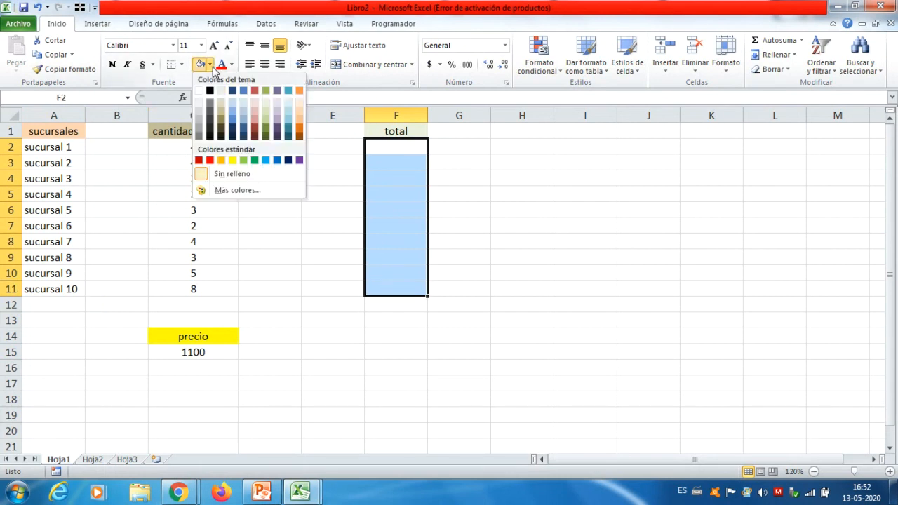
click(233, 161)
click(303, 239)
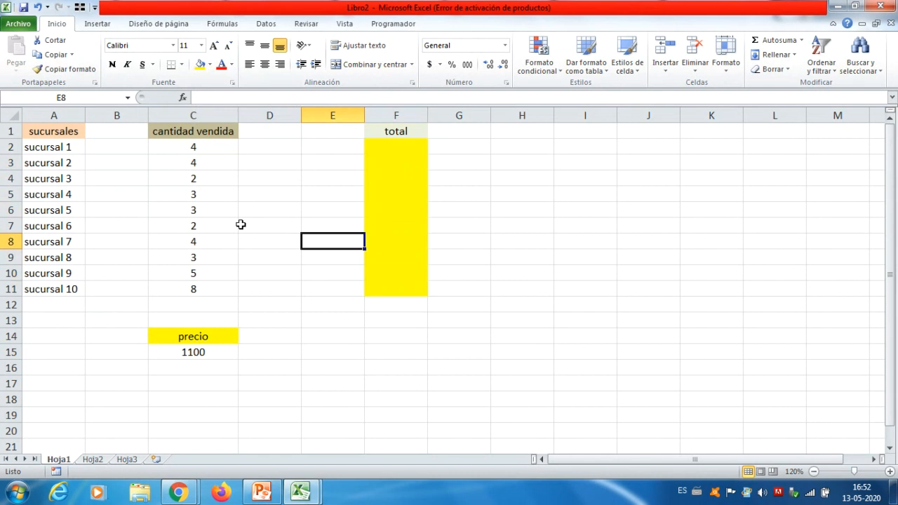
Step: Examine how each branch's sold quantity in column C and the single price in C15 relate to the total cells F2:F11
click(63, 148)
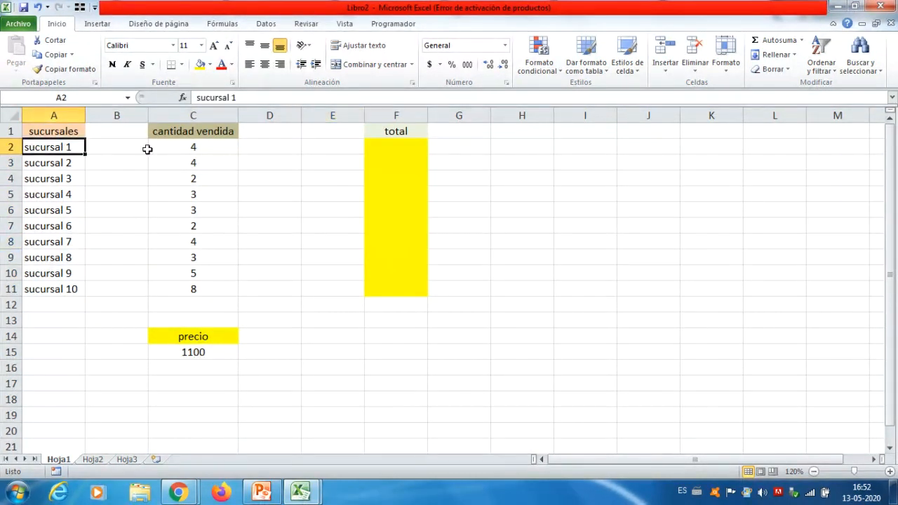
click(169, 149)
click(62, 162)
click(172, 163)
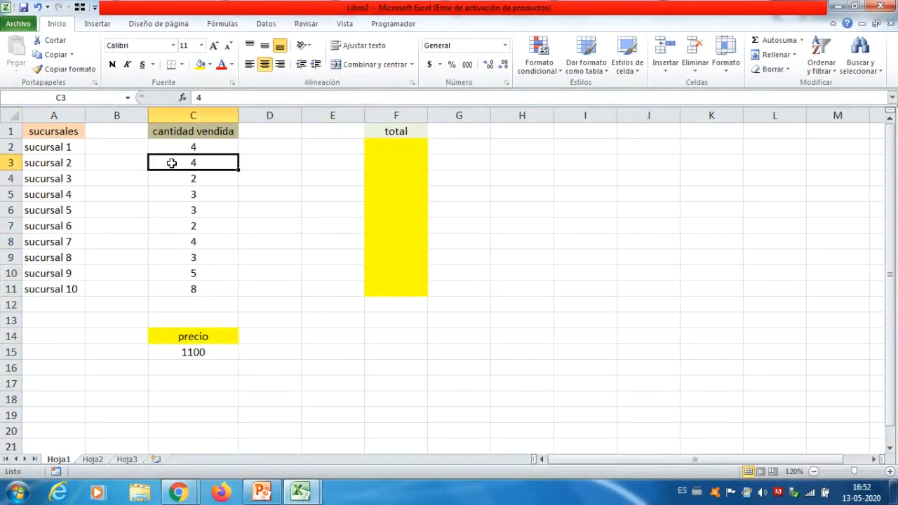
click(65, 178)
click(201, 174)
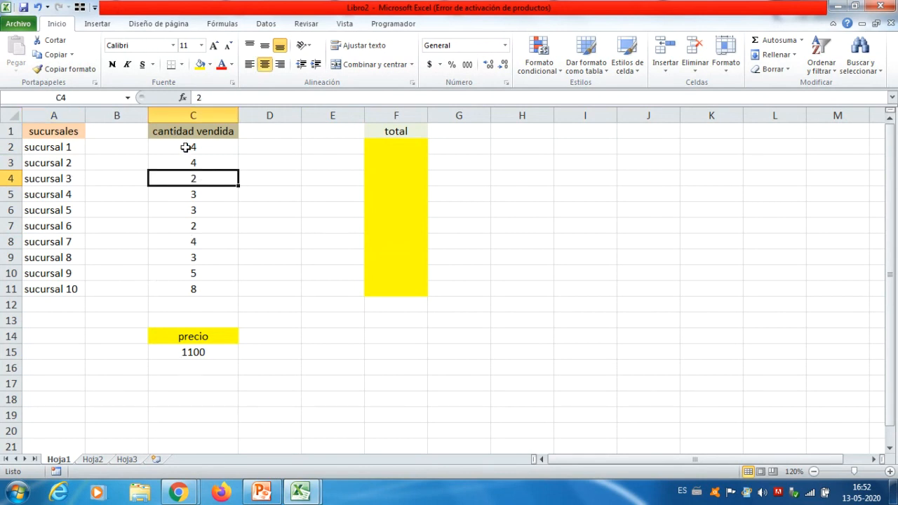
click(193, 351)
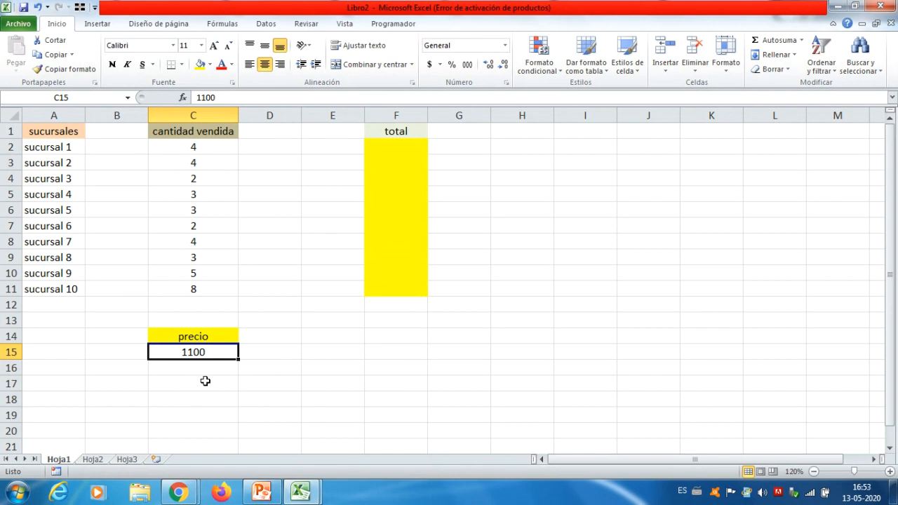
drag(396, 143, 392, 283)
click(240, 209)
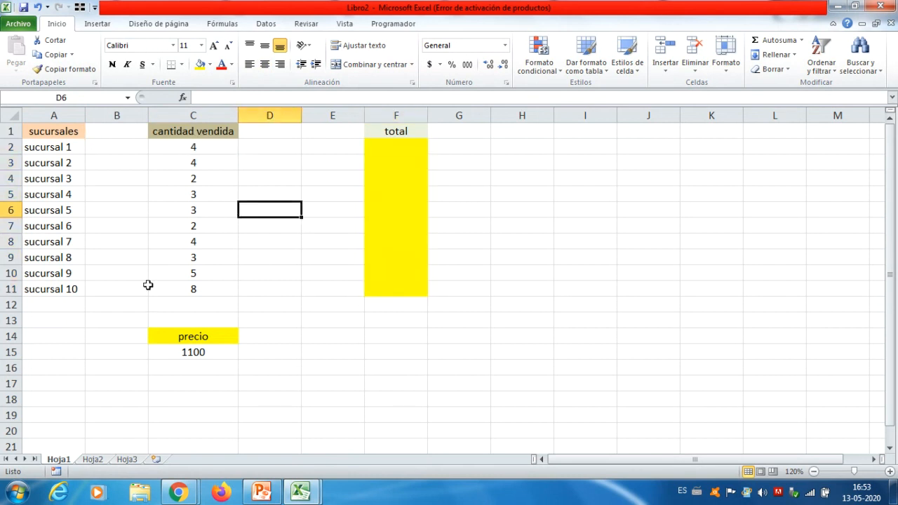
click(386, 143)
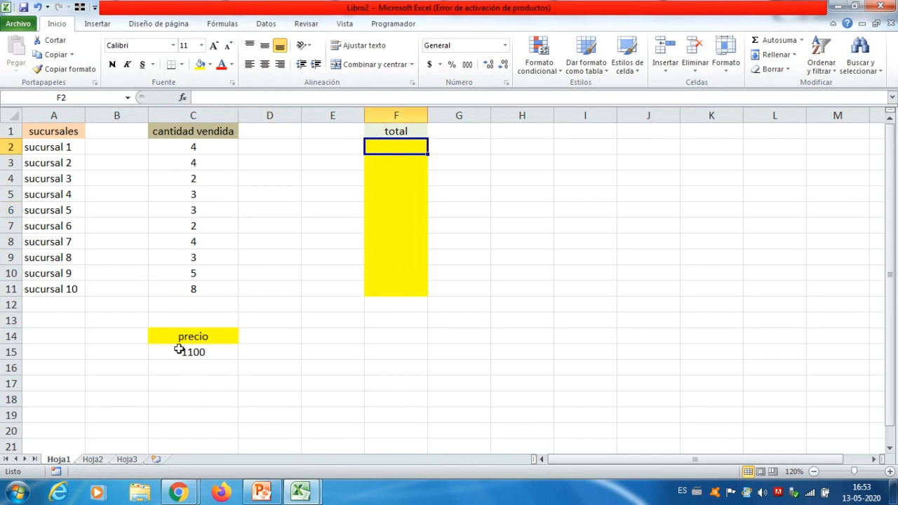
click(392, 161)
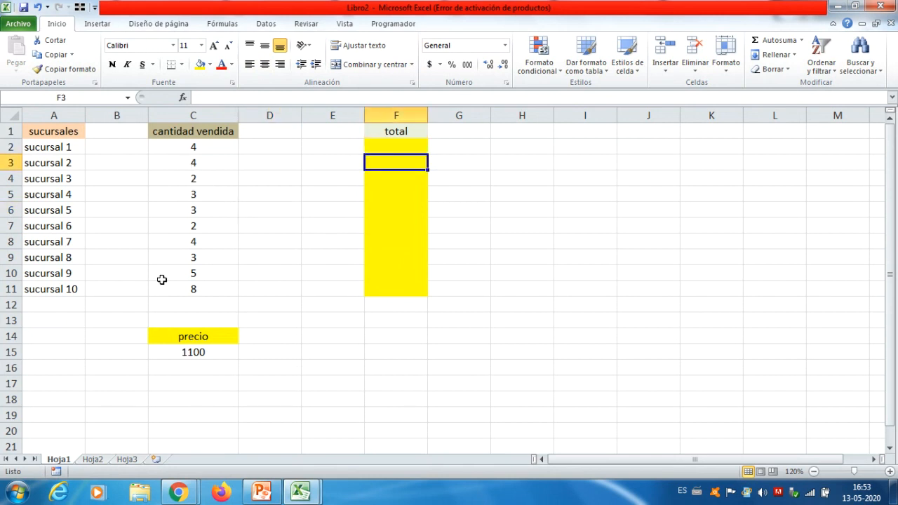
click(383, 284)
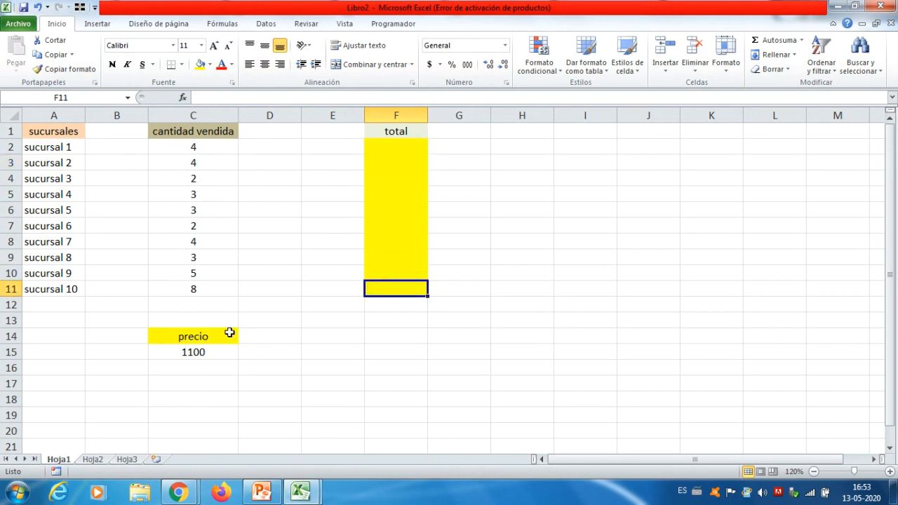
click(189, 353)
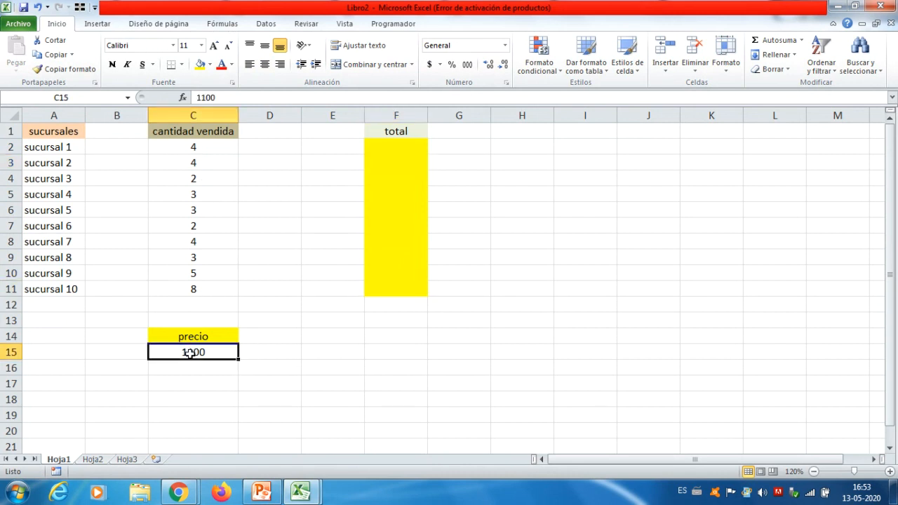
Step: Move the price heading and value to D14:D15, and move the sold-quantity column to B1:B11
drag(192, 337, 284, 355)
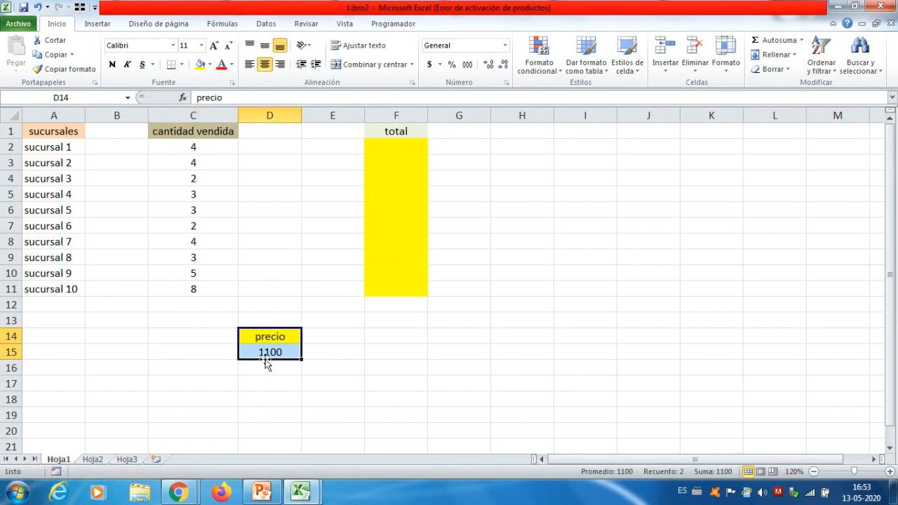
click(264, 352)
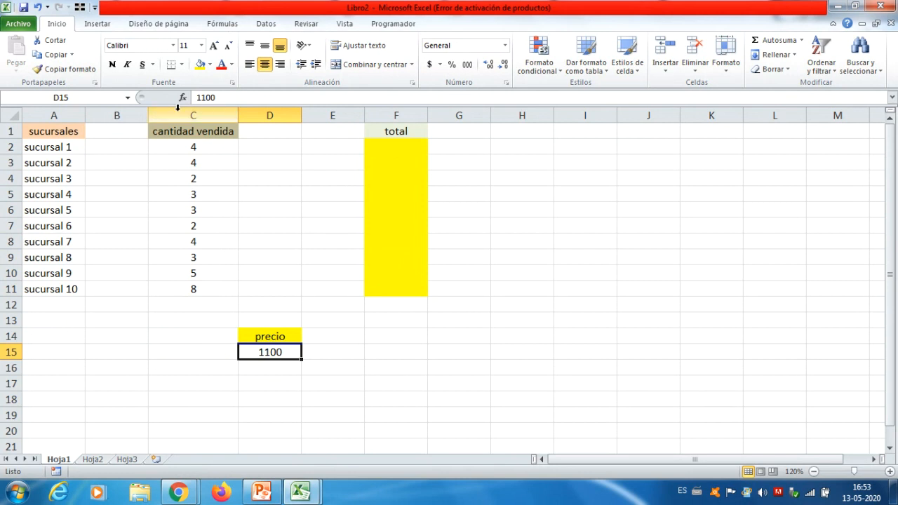
drag(194, 135, 134, 273)
click(138, 321)
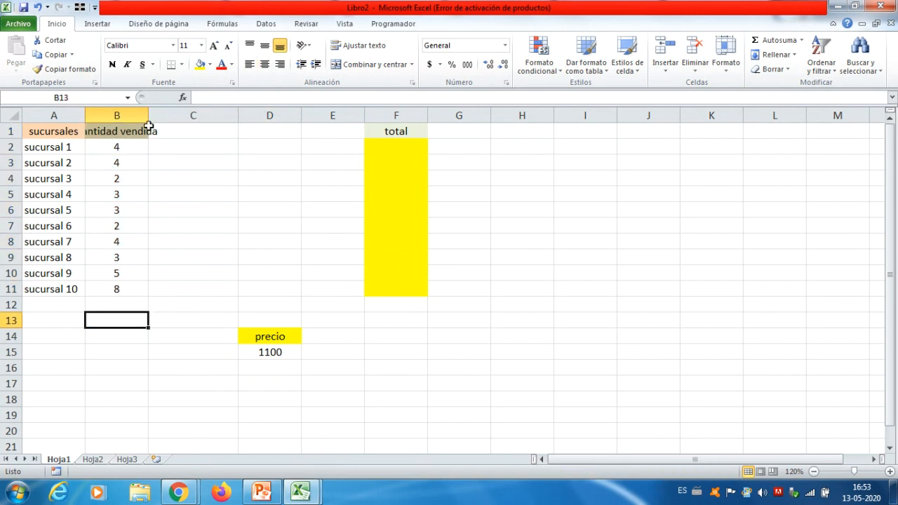
Step: Fit column B's width to its contents and narrow the empty column C
double_click(148, 112)
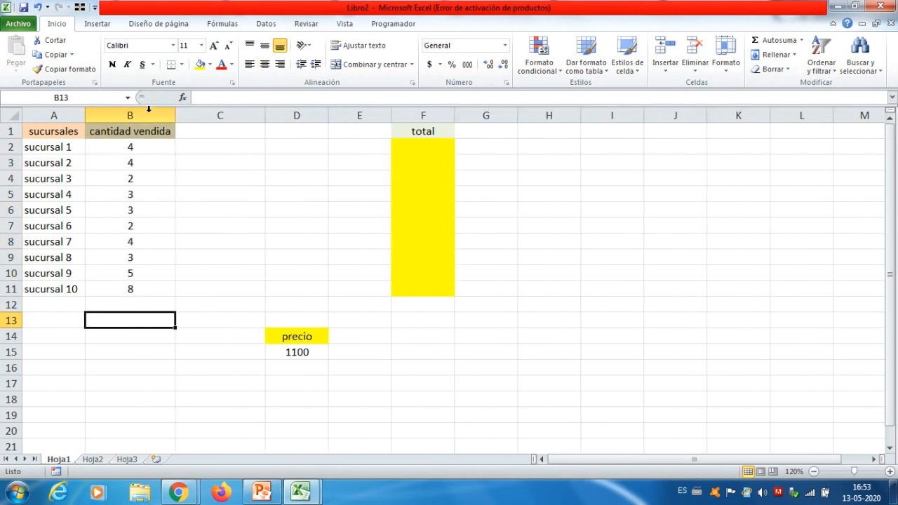
click(203, 258)
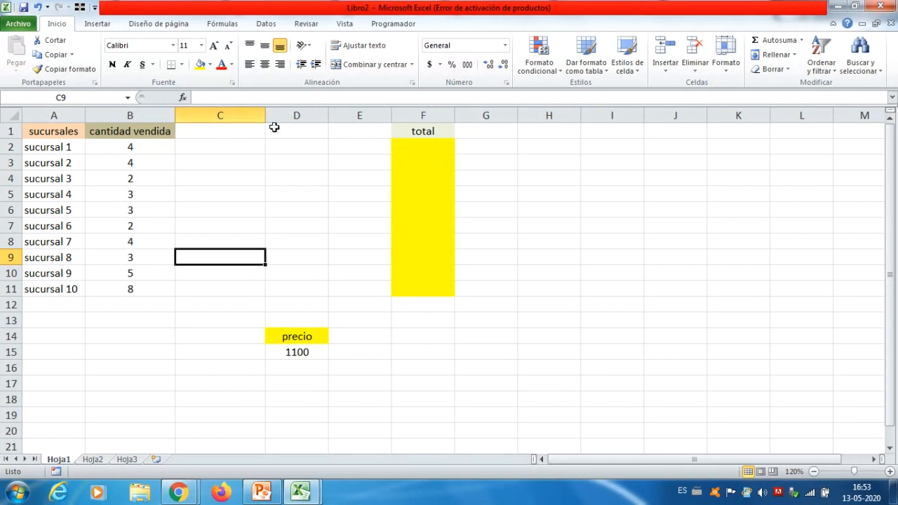
drag(266, 113, 223, 122)
click(265, 186)
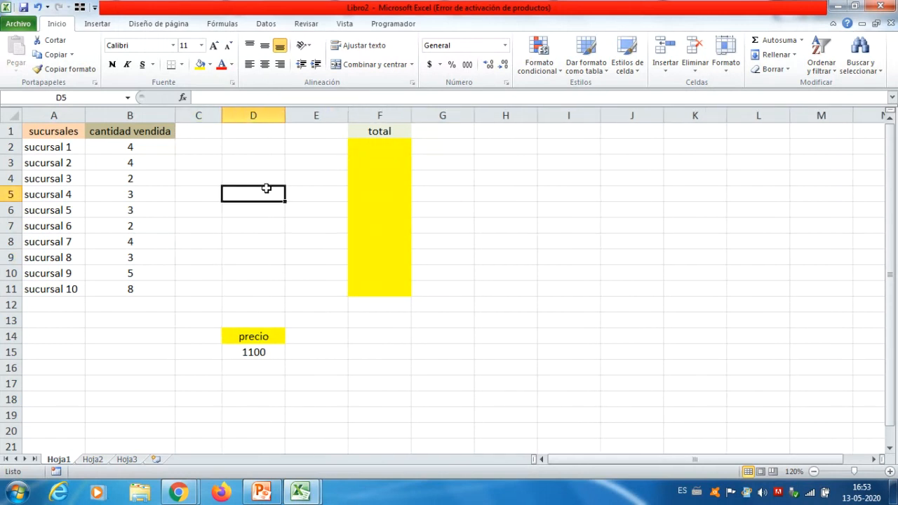
Step: Try to calculate the branch totals by entering =B2*D15 in F2 and filling the formula down to F11
click(382, 149)
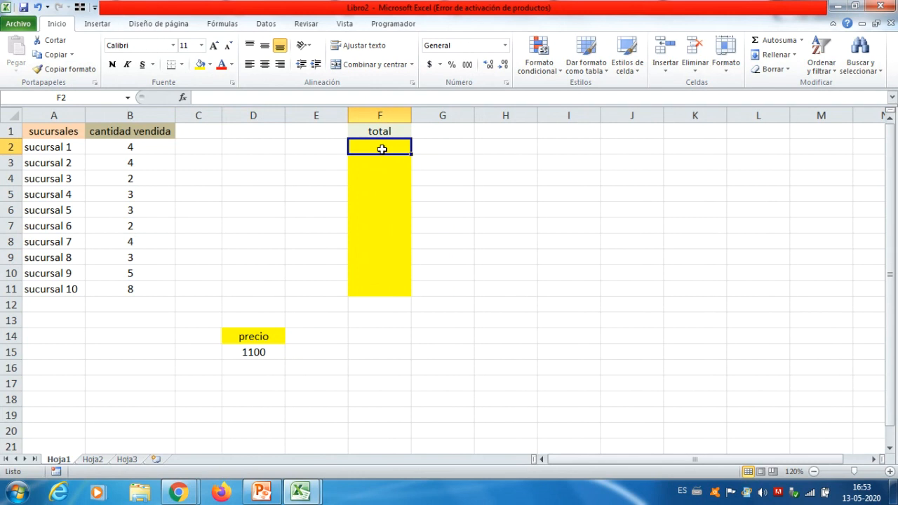
text(=)
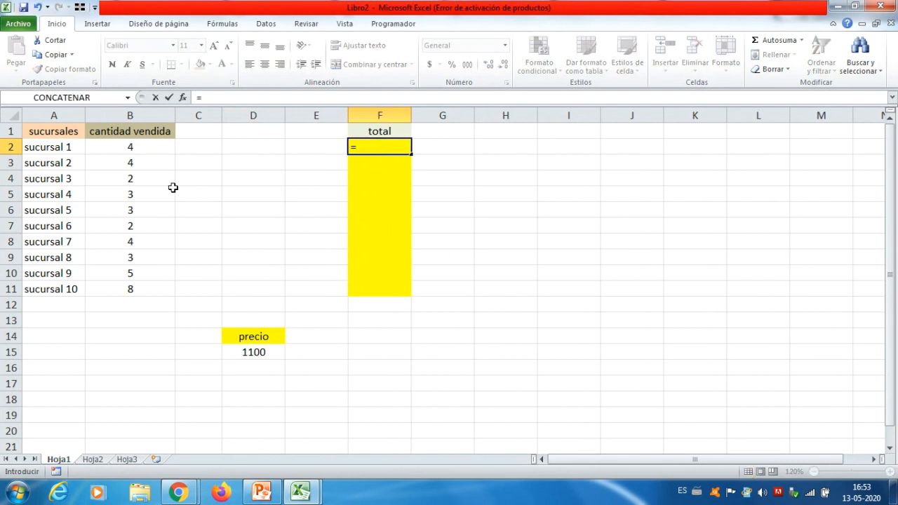
click(148, 142)
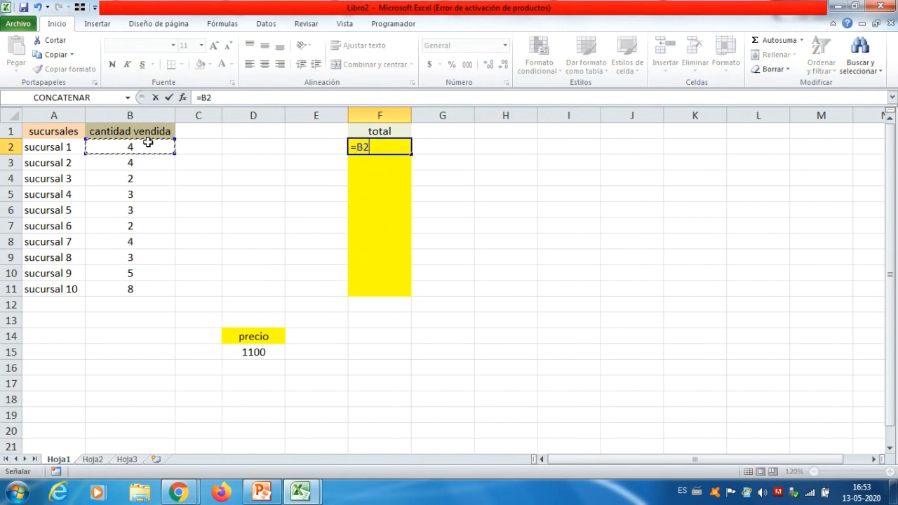
text(*)
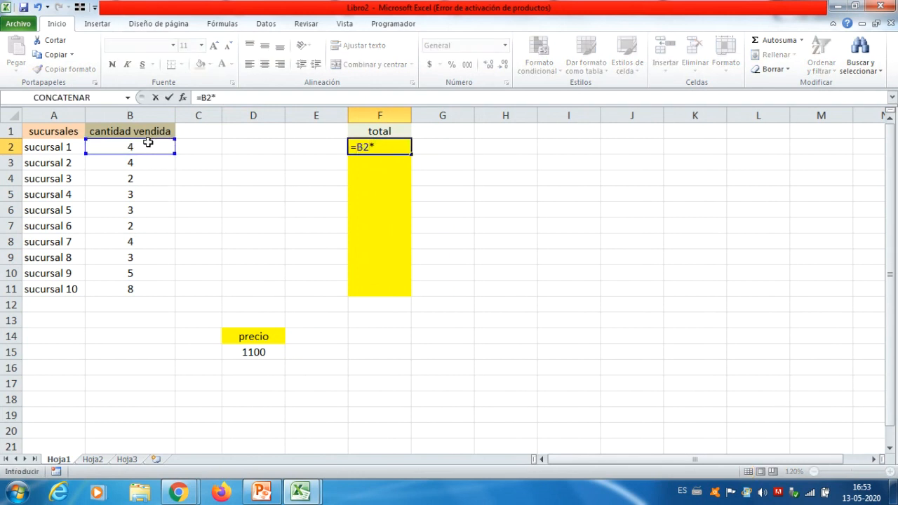
click(241, 350)
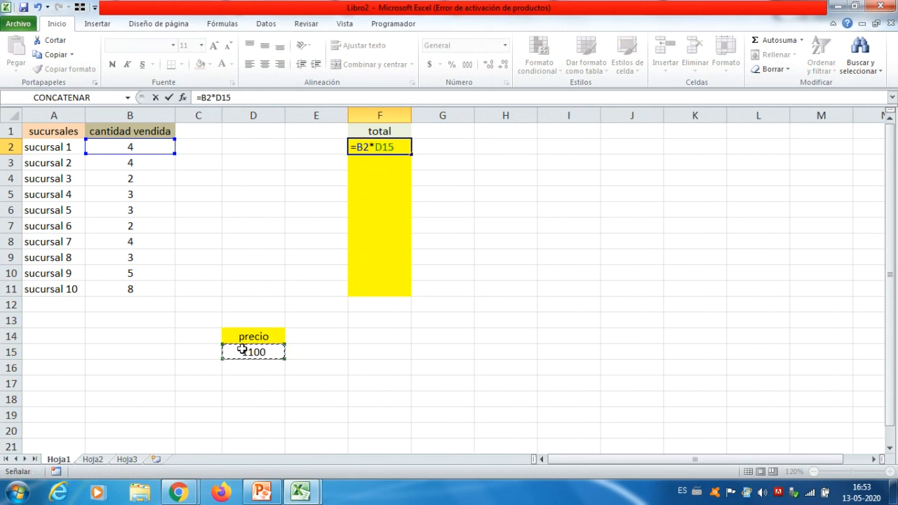
key(Return)
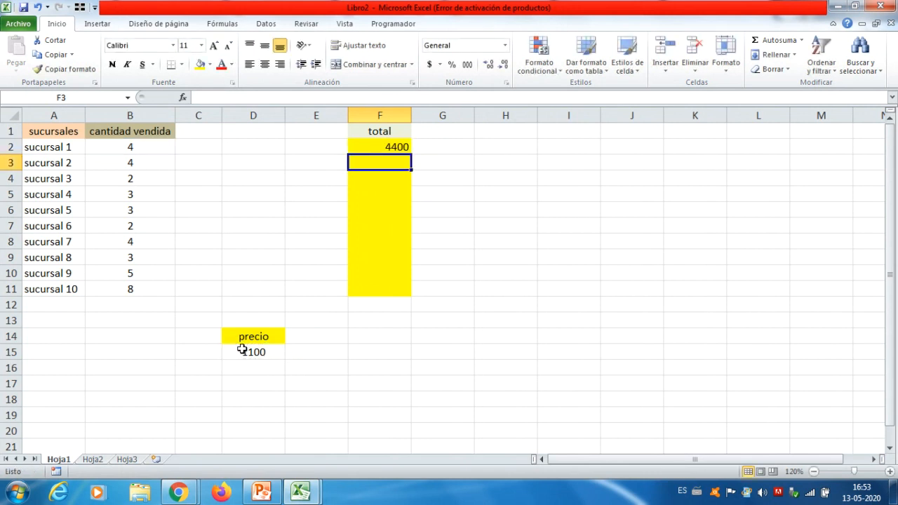
click(382, 147)
drag(410, 153, 406, 291)
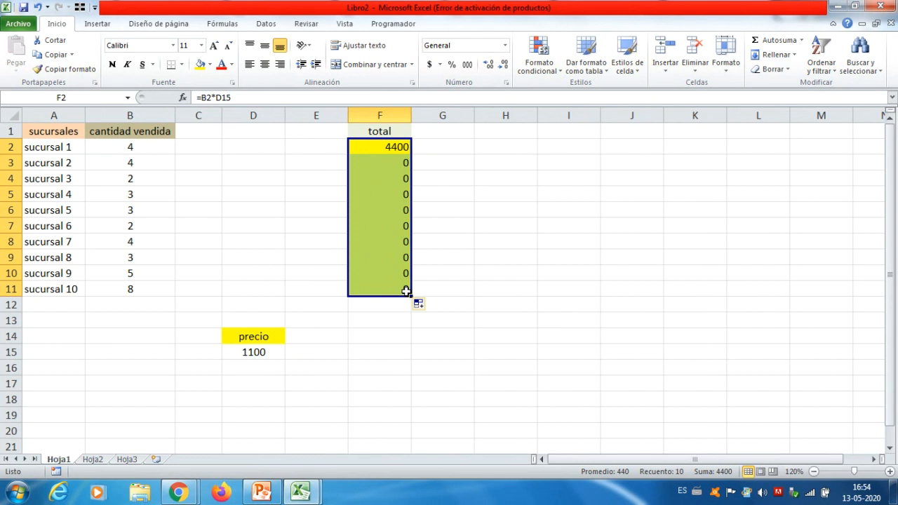
Step: Examine which quantity and price cells the total formulas in F2 and F3 refer to
click(378, 223)
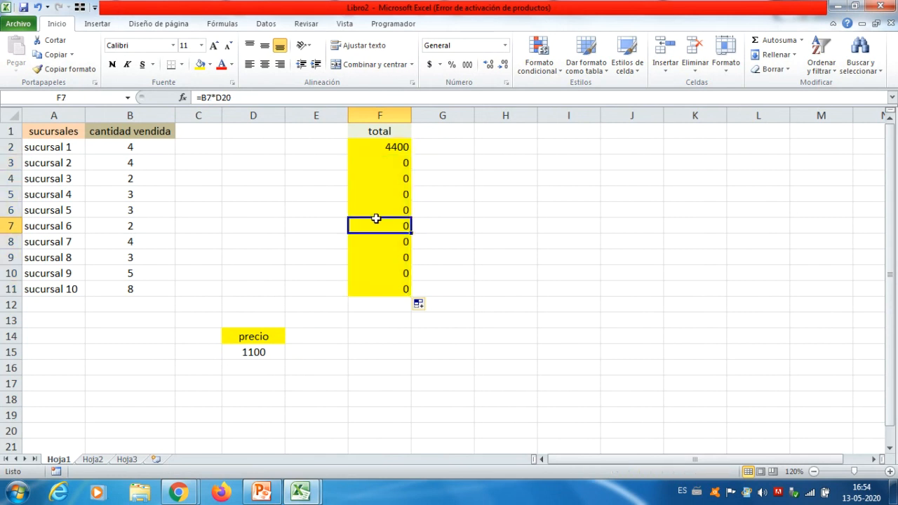
click(381, 147)
double_click(381, 147)
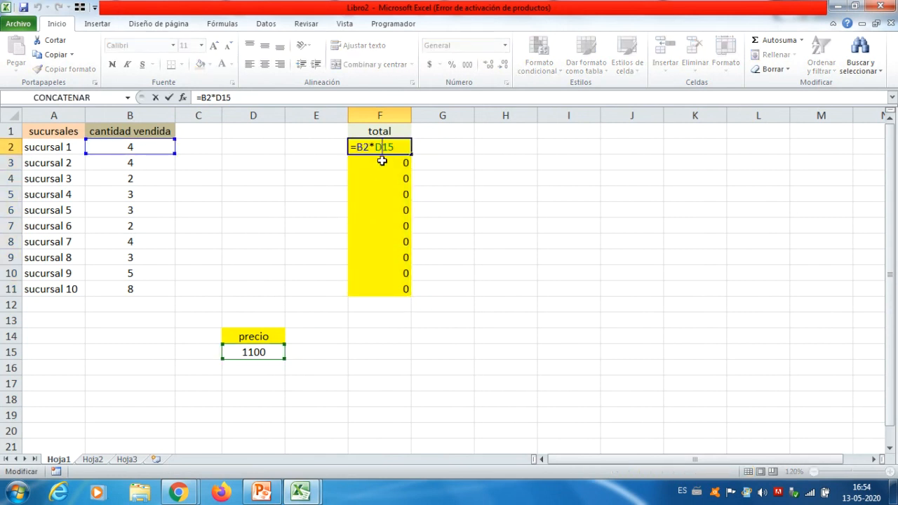
key(ctrl+Return)
double_click(386, 147)
key(ctrl+Return)
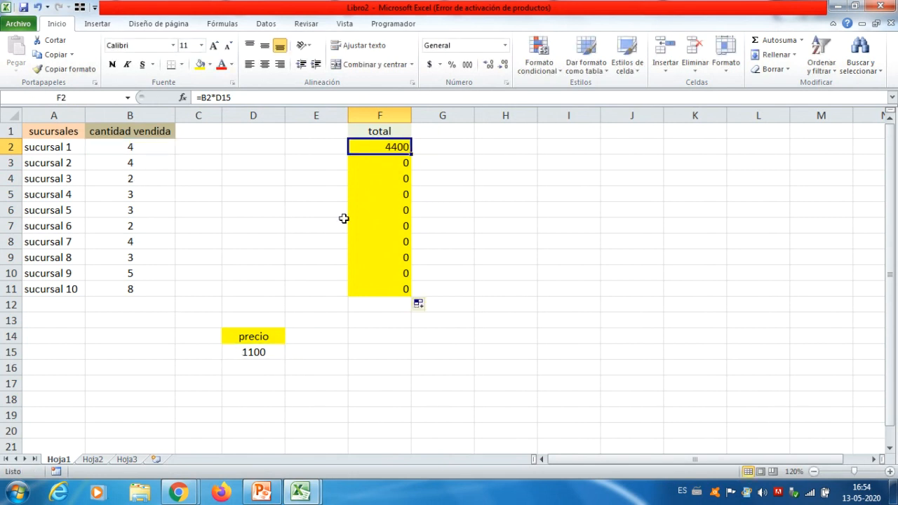
double_click(390, 162)
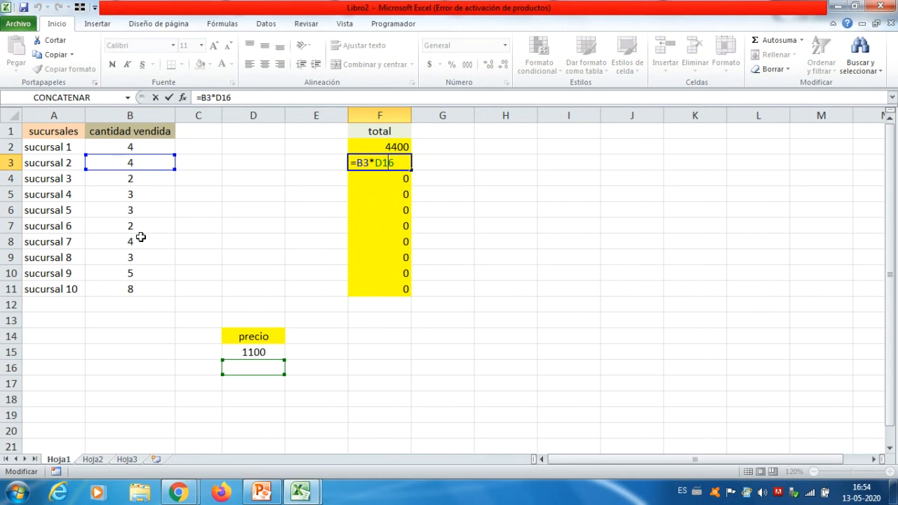
key(Return)
key(F2)
key(Escape)
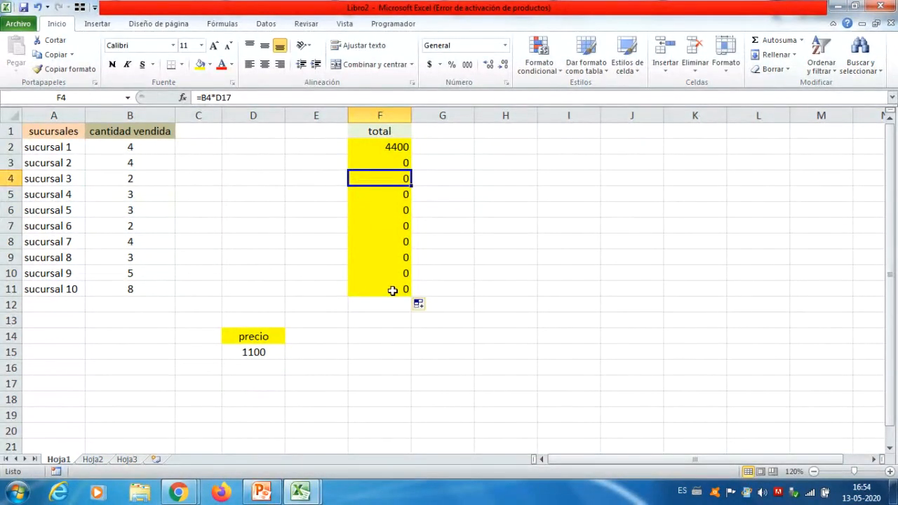
Step: Examine which cells the total formula for sucursal 10 in F11 refers to
double_click(394, 290)
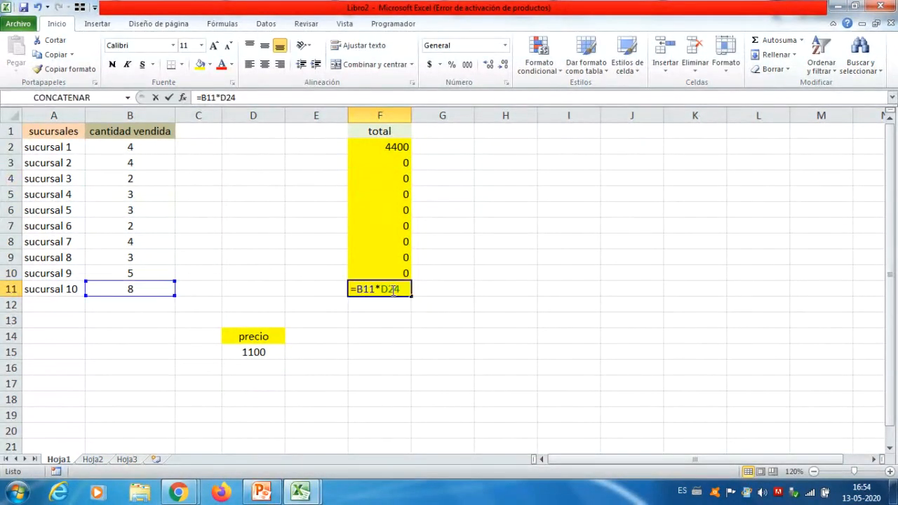
key(ctrl+Return)
click(814, 472)
click(814, 472)
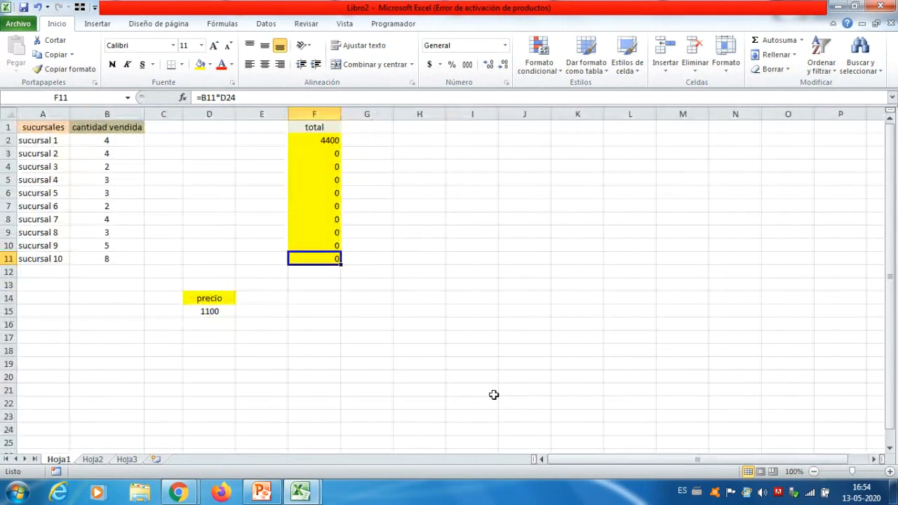
double_click(316, 259)
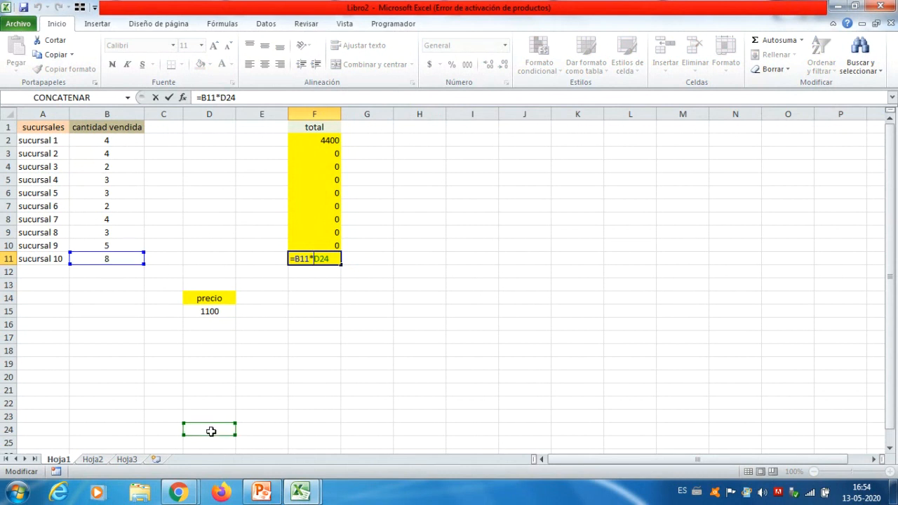
key(ctrl+Return)
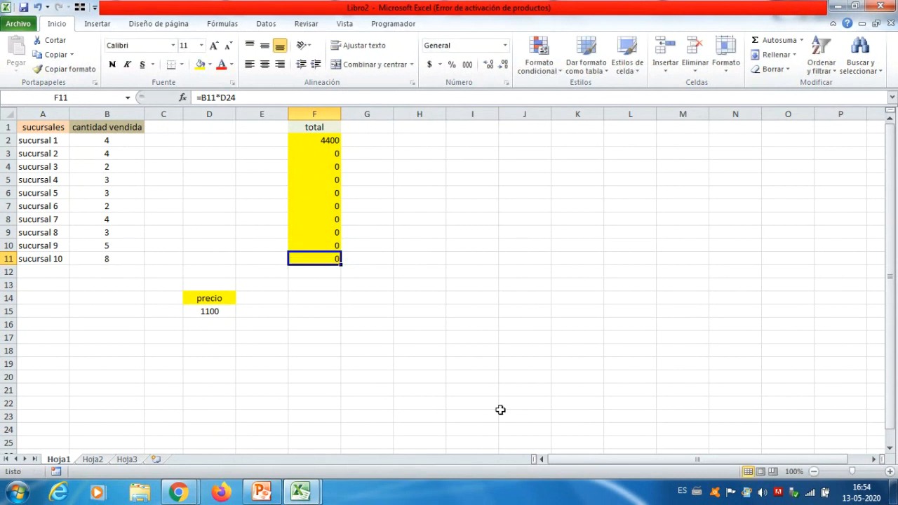
click(890, 471)
click(889, 471)
click(889, 471)
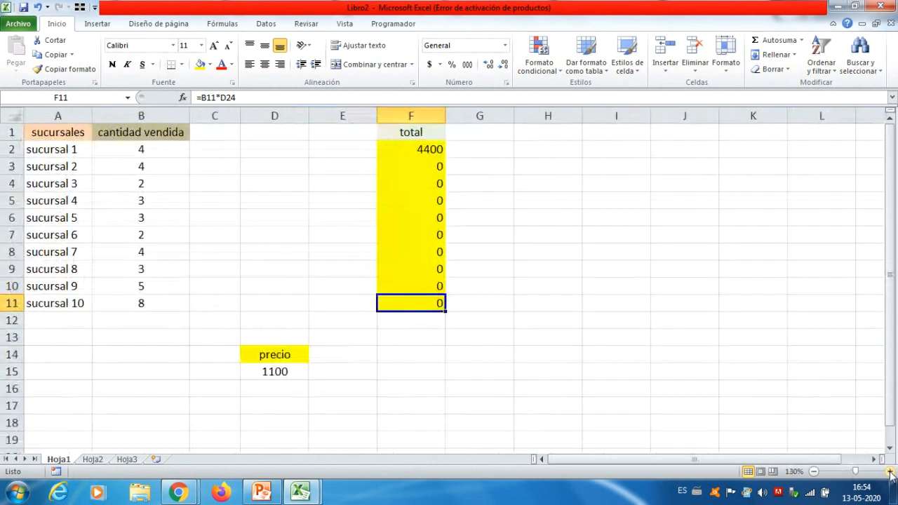
Step: Clear the relative-reference formulas from the total cells F2:F11
drag(429, 149, 425, 300)
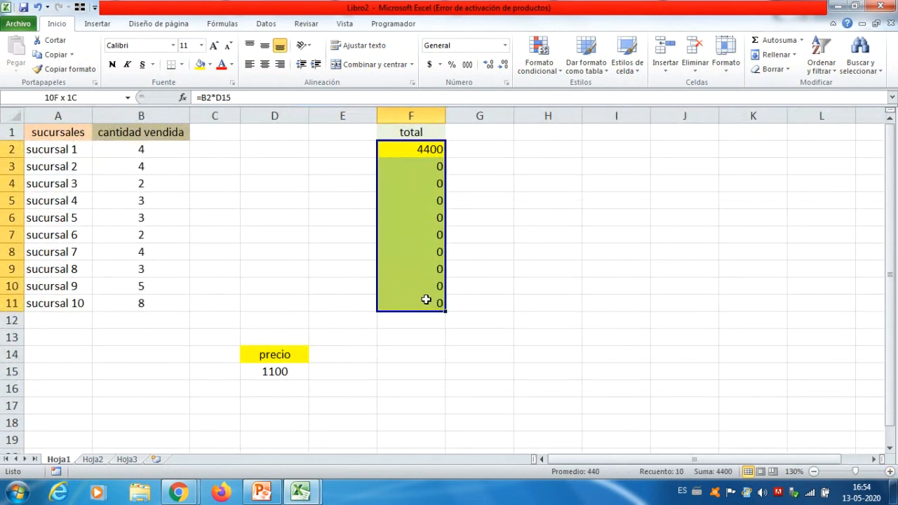
key(Delete)
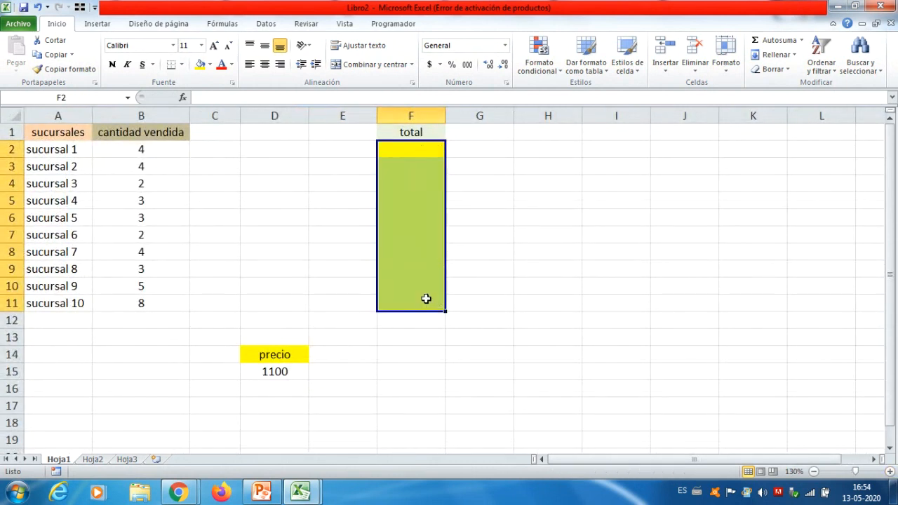
Step: Enter =B2*$D$15 in F2 with an absolute price reference and fill the formula down to F11
click(418, 152)
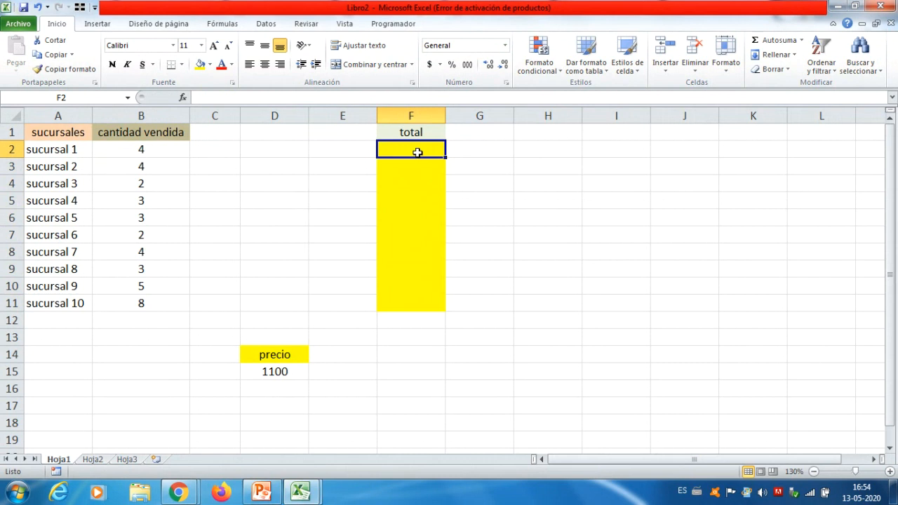
text(=)
click(123, 150)
text(*)
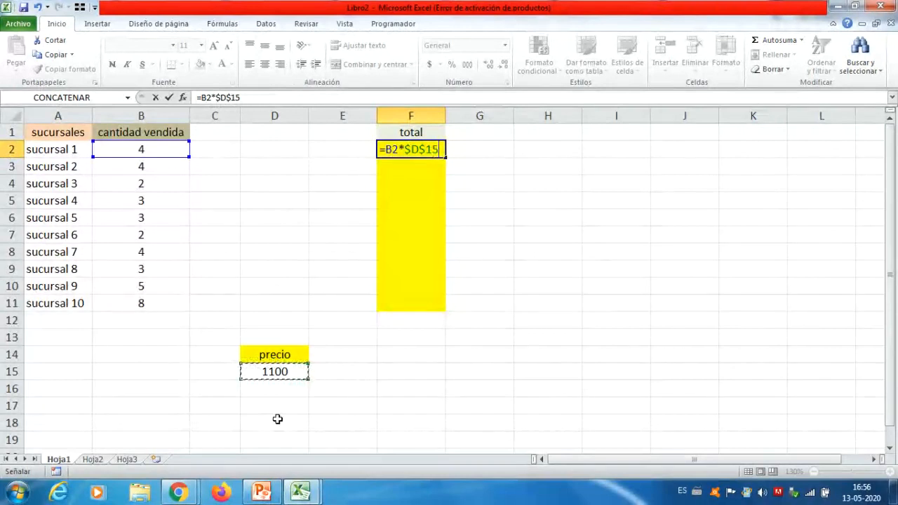
key(Return)
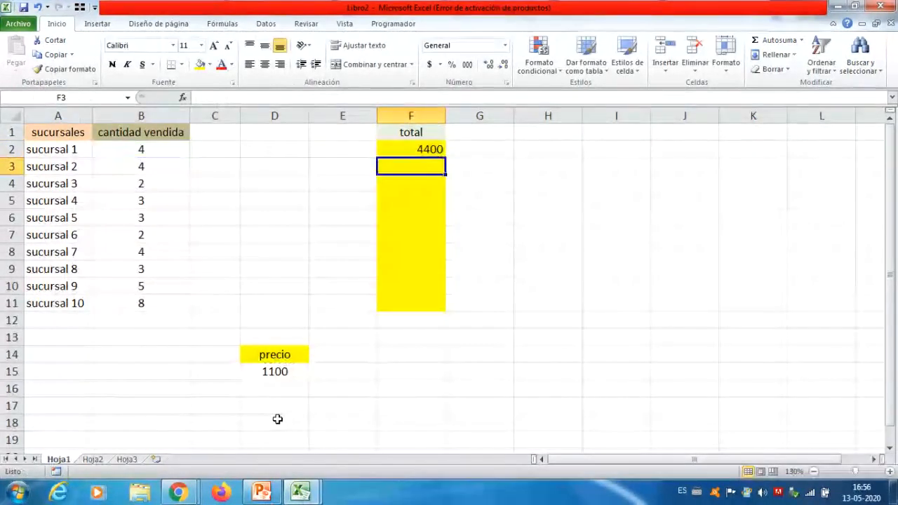
click(419, 148)
drag(444, 156, 449, 307)
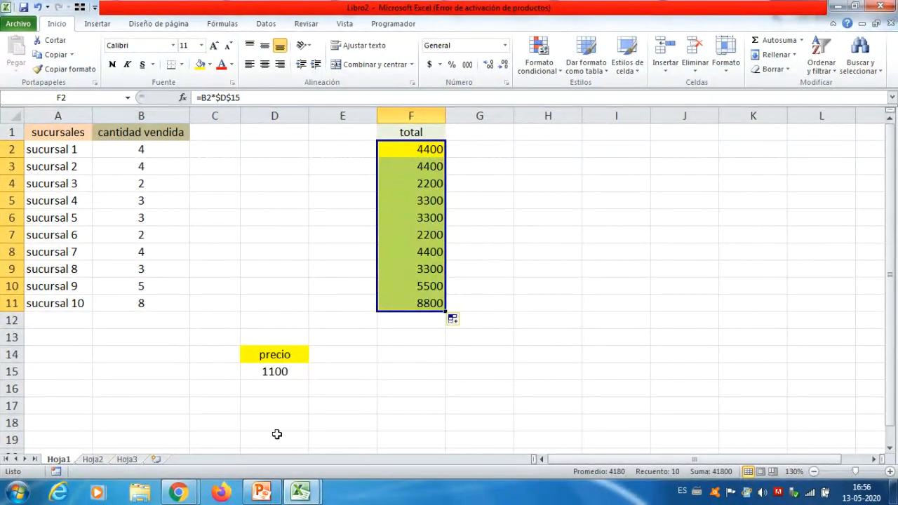
Step: Switch to the Blackboard Collaborate class session in Chrome to check it, and return to the Libro2 workbook in Excel
click(178, 492)
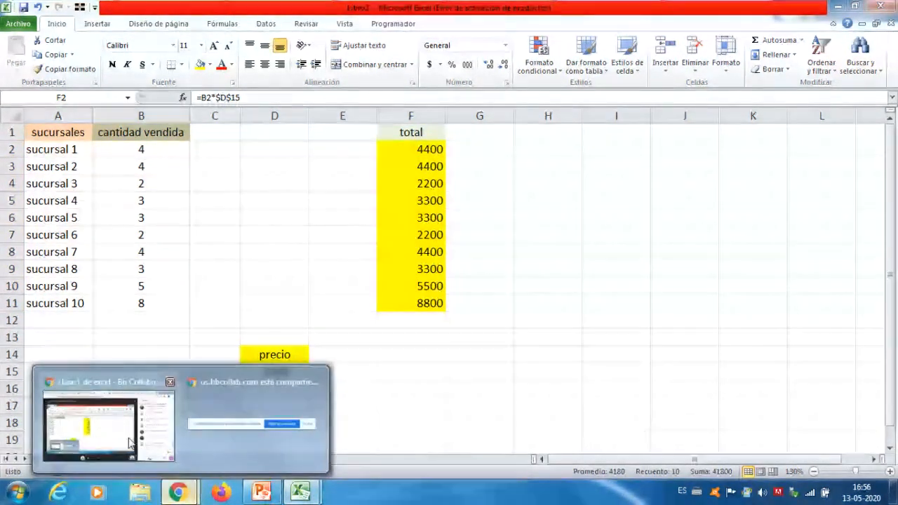
click(132, 445)
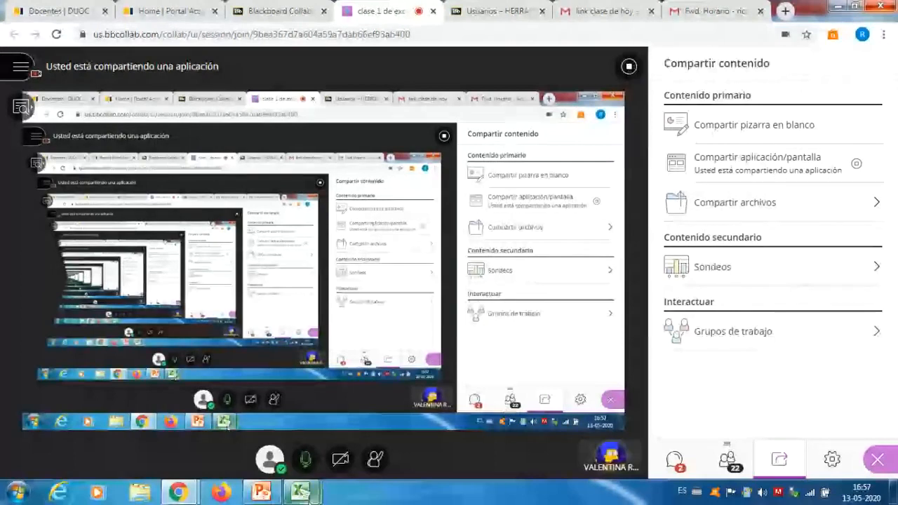
mouse_move(300, 491)
click(335, 436)
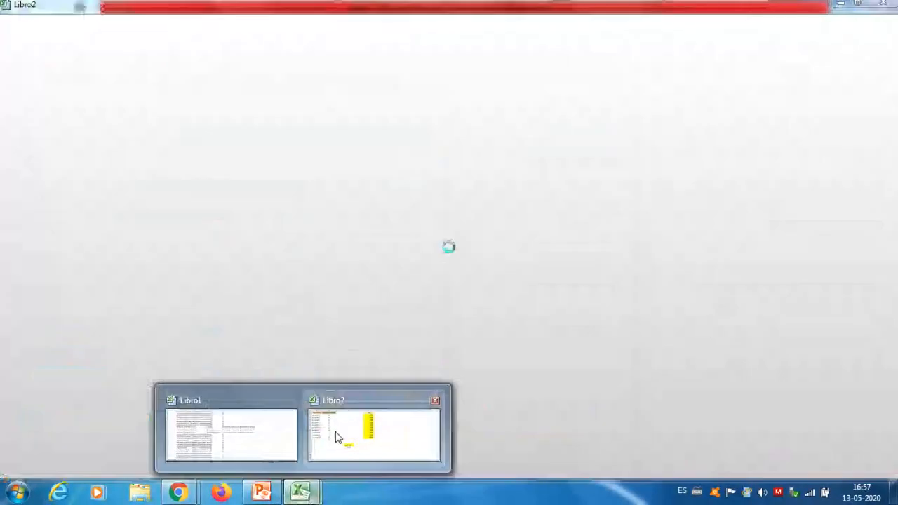
click(477, 252)
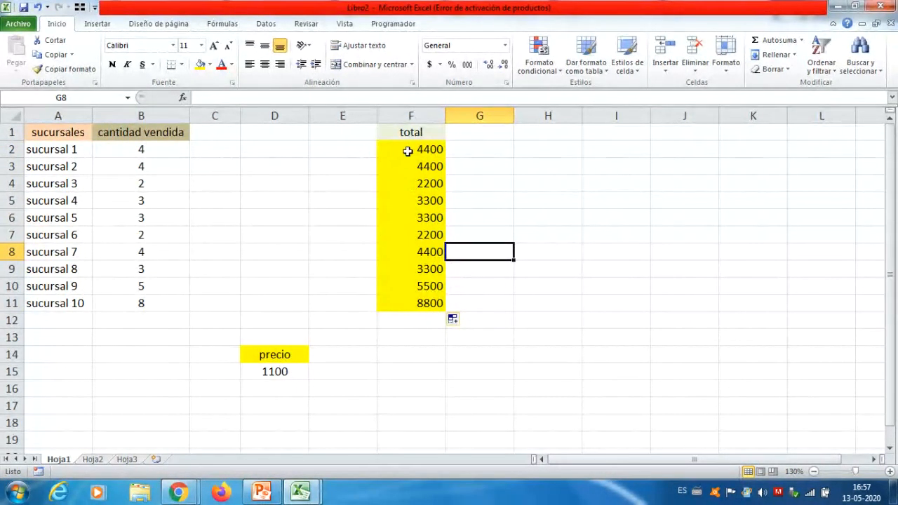
Step: Clear the absolute-reference total formulas from F2:F11
drag(407, 151, 405, 303)
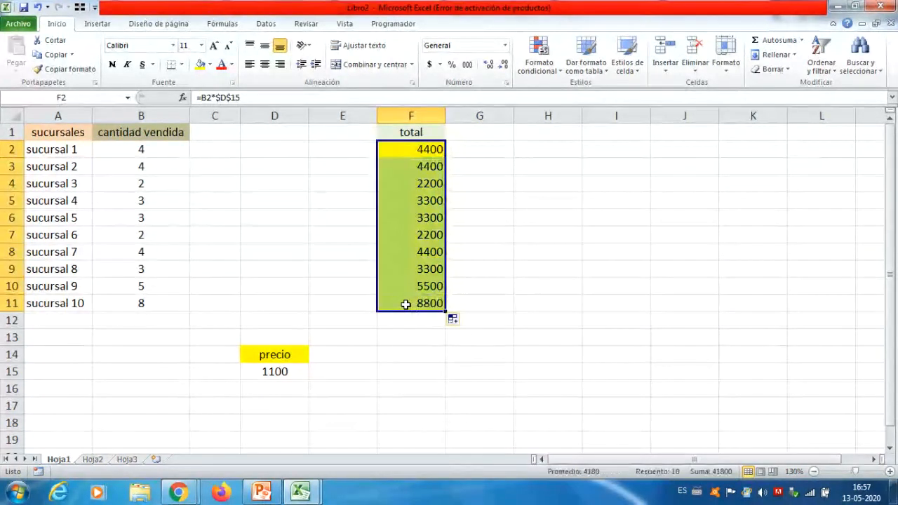
key(Delete)
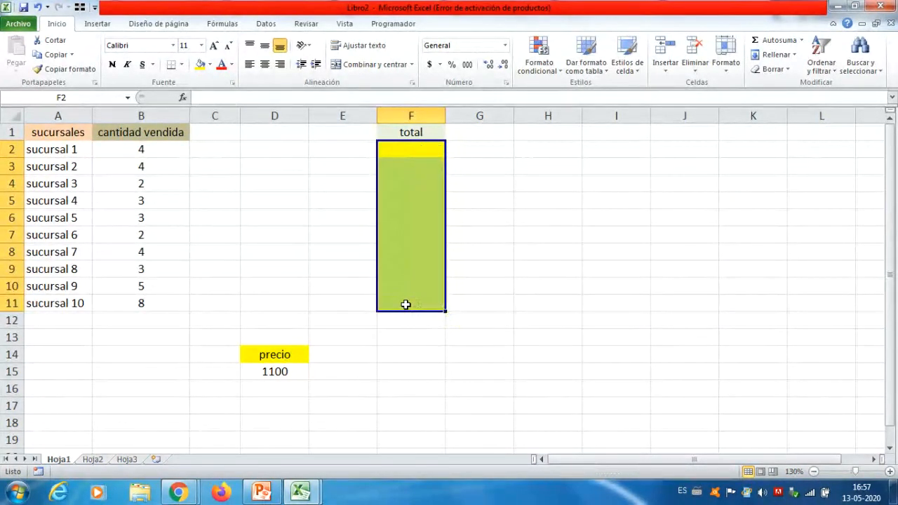
Step: Enter =B2*D15 in F2 with a relative price reference and fill the formula down to F11
click(178, 493)
mouse_move(148, 440)
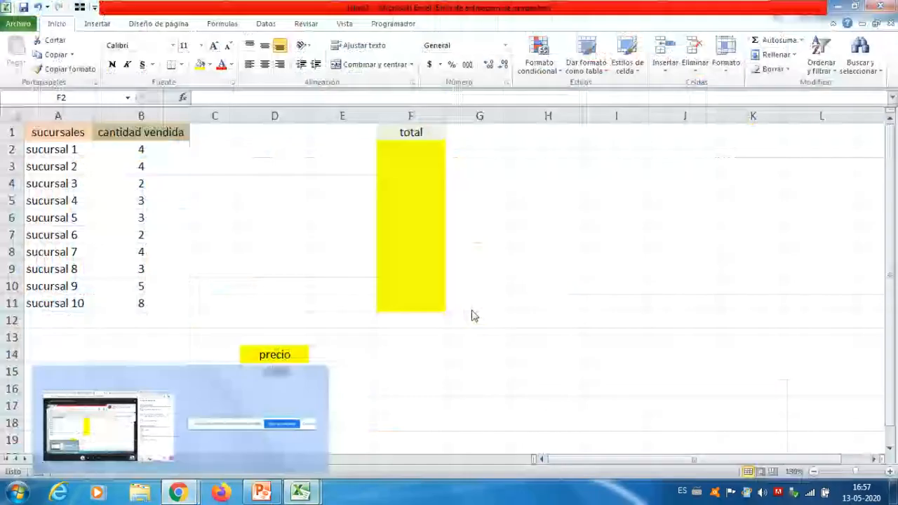
click(412, 150)
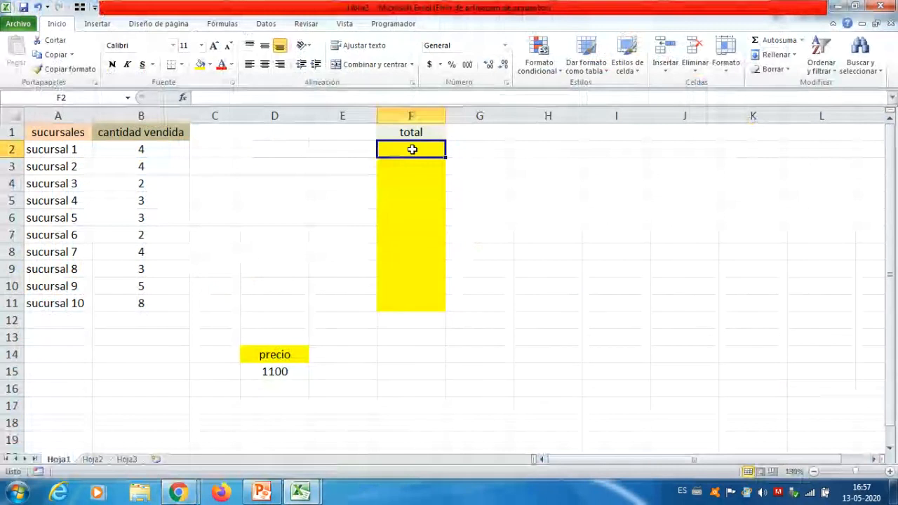
text(=)
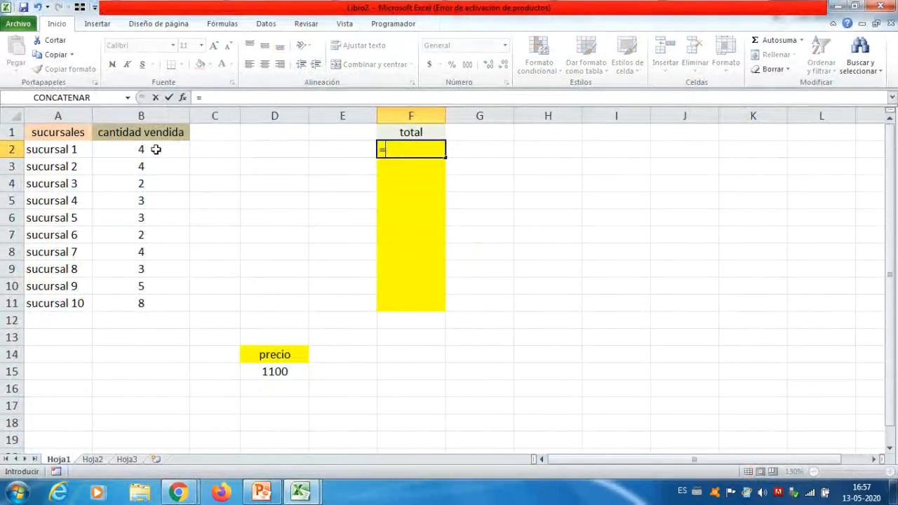
click(156, 150)
text(*)
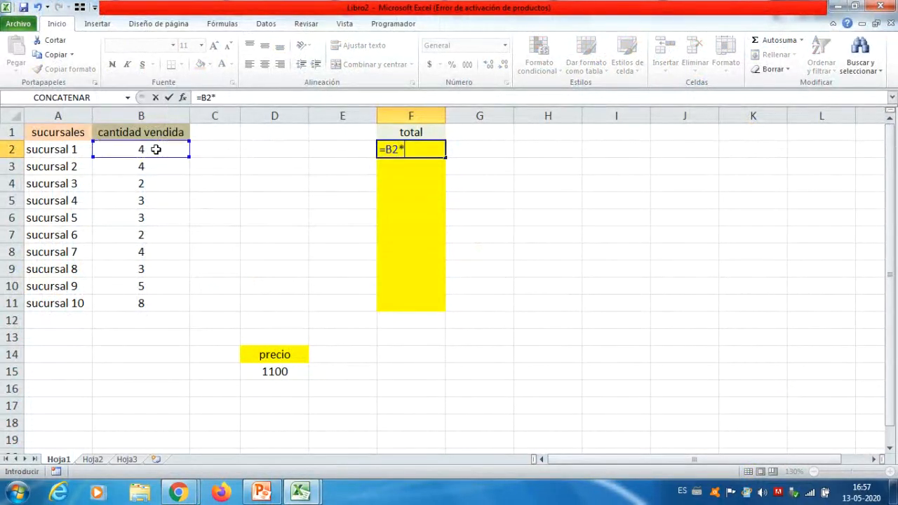
click(261, 373)
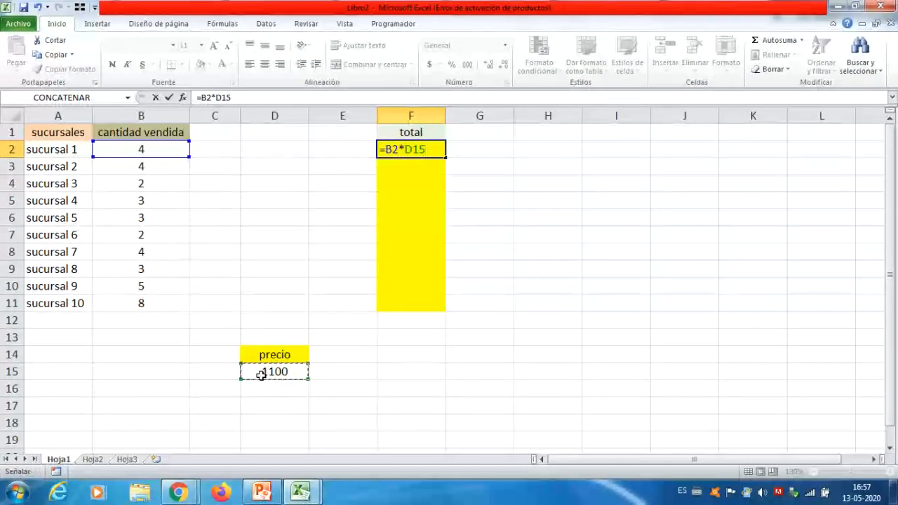
key(Return)
click(426, 149)
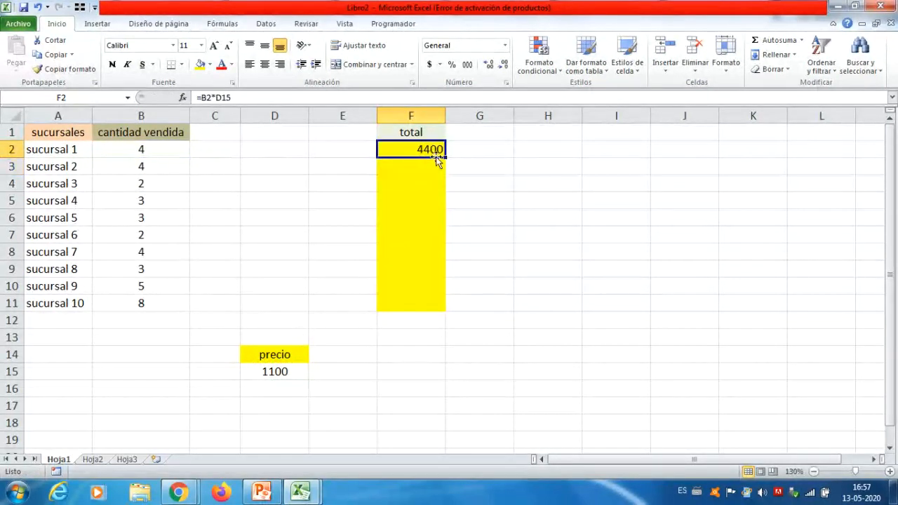
drag(444, 158, 442, 309)
Step: Inspect the formulas in F2 and F3 to compare which price cell each one references
double_click(425, 150)
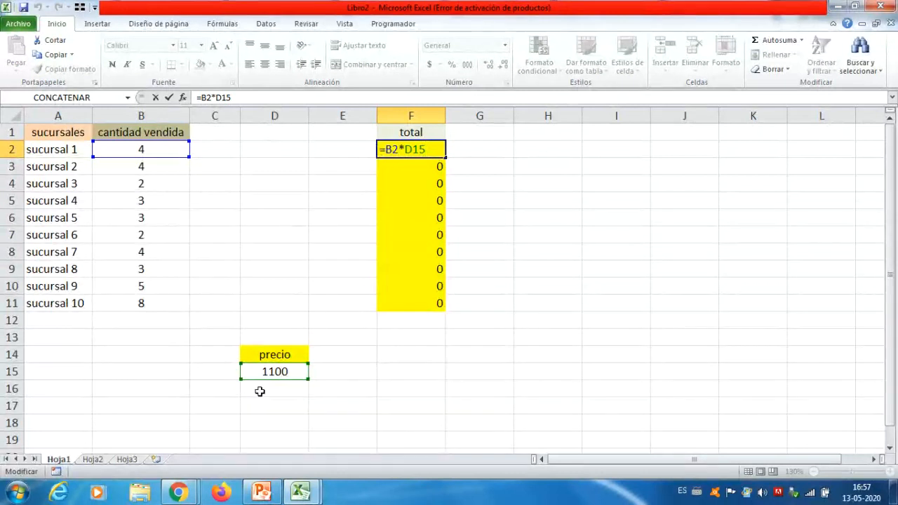
key(ctrl+Return)
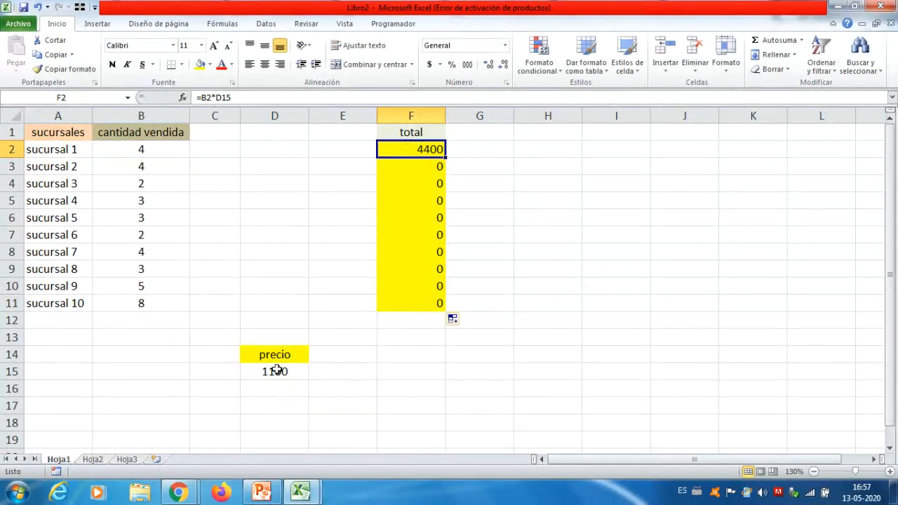
double_click(419, 166)
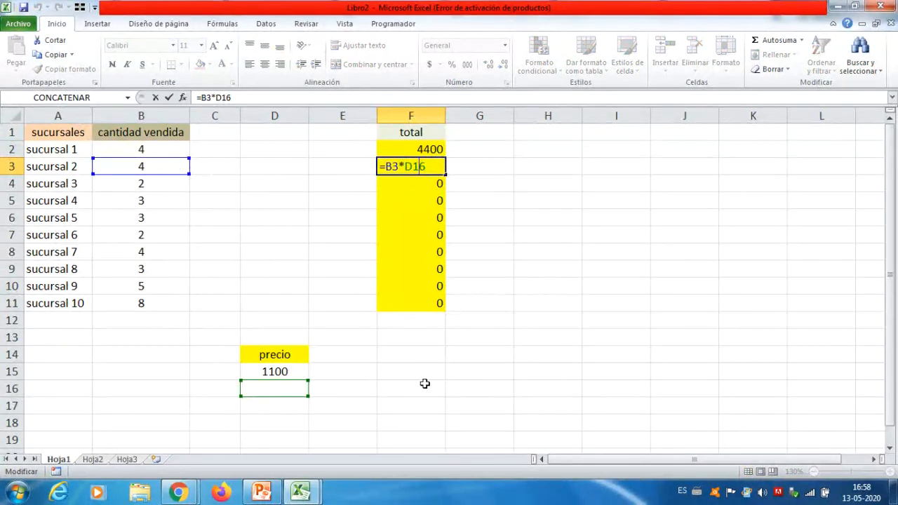
key(ctrl+Return)
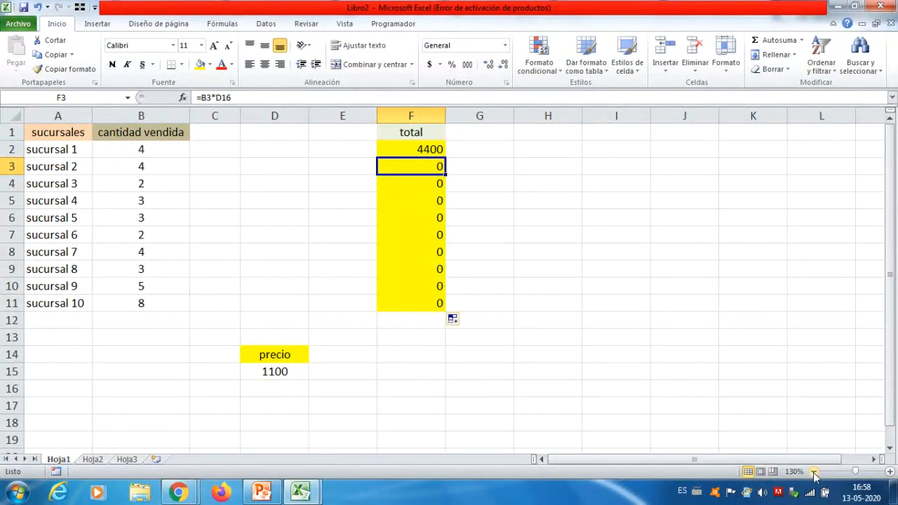
click(813, 471)
click(813, 471)
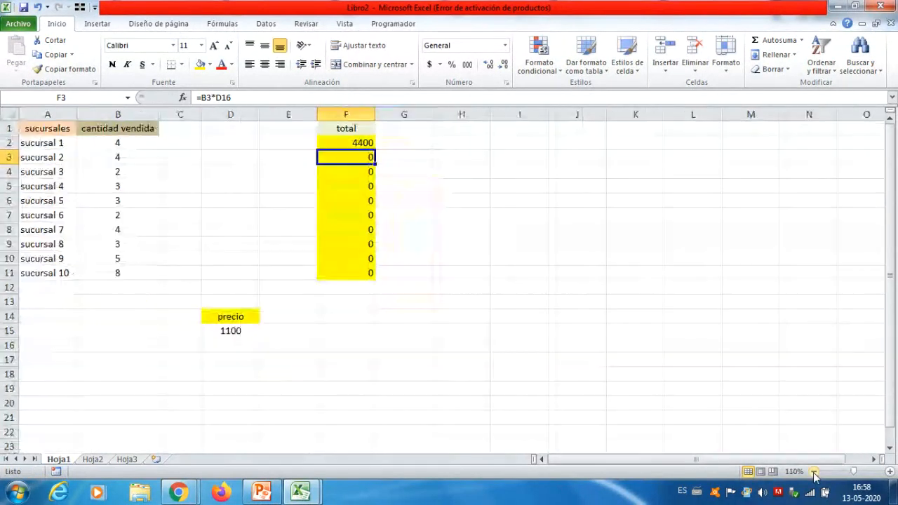
double_click(348, 157)
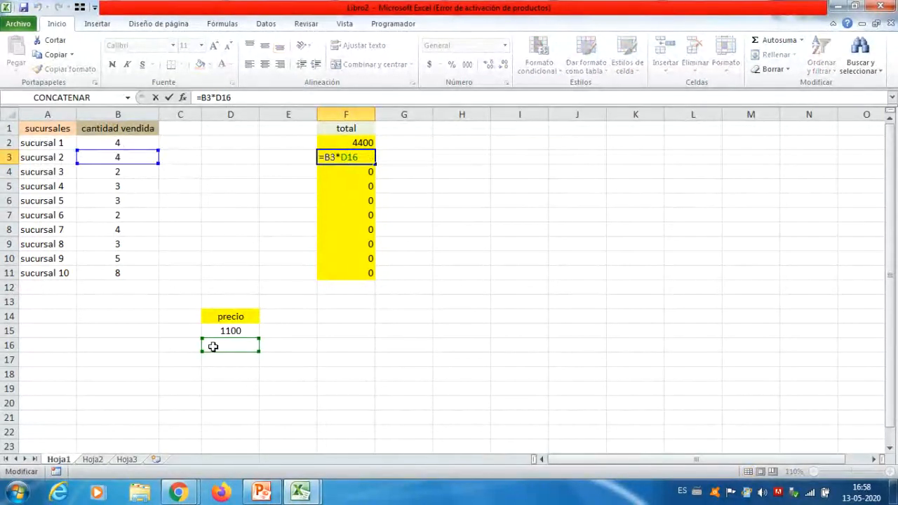
key(Escape)
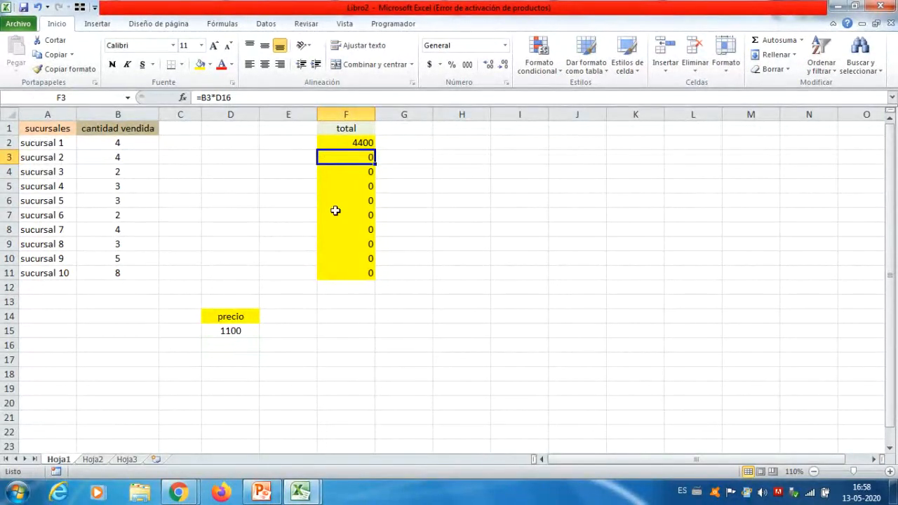
Step: Inspect the formulas in F4 and F11 to trace how the price reference shifts down column D
double_click(357, 172)
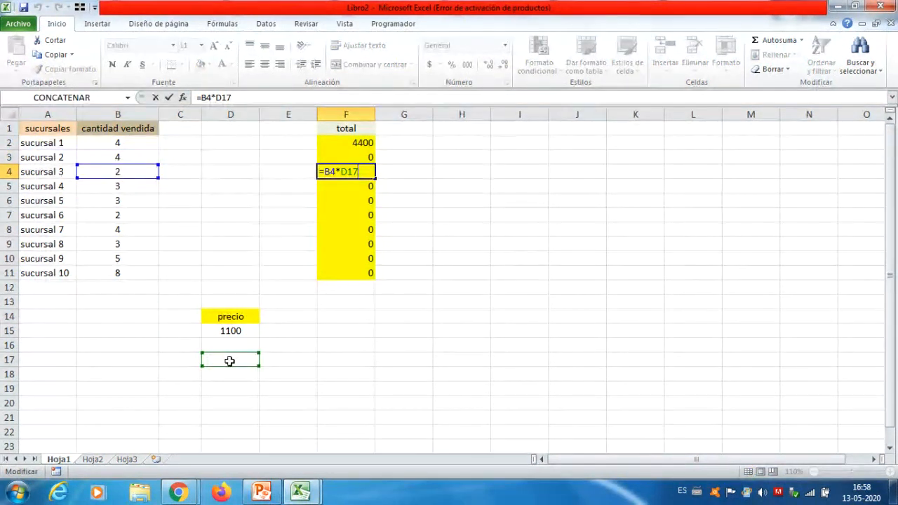
key(Escape)
double_click(353, 273)
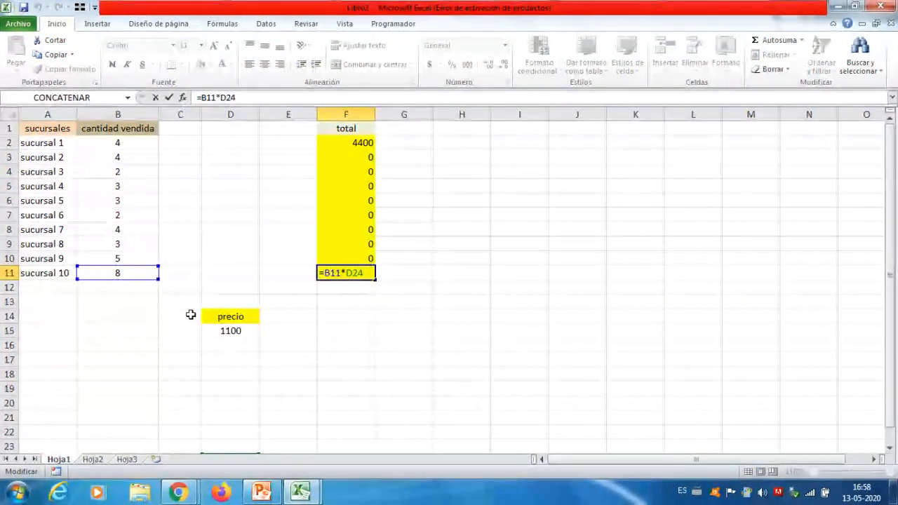
key(Escape)
scroll(374, 286, down, 1)
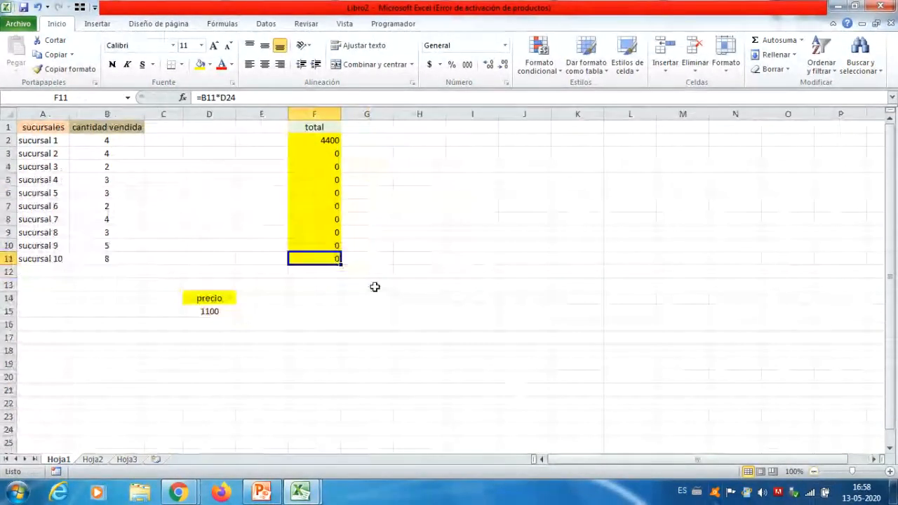
double_click(321, 258)
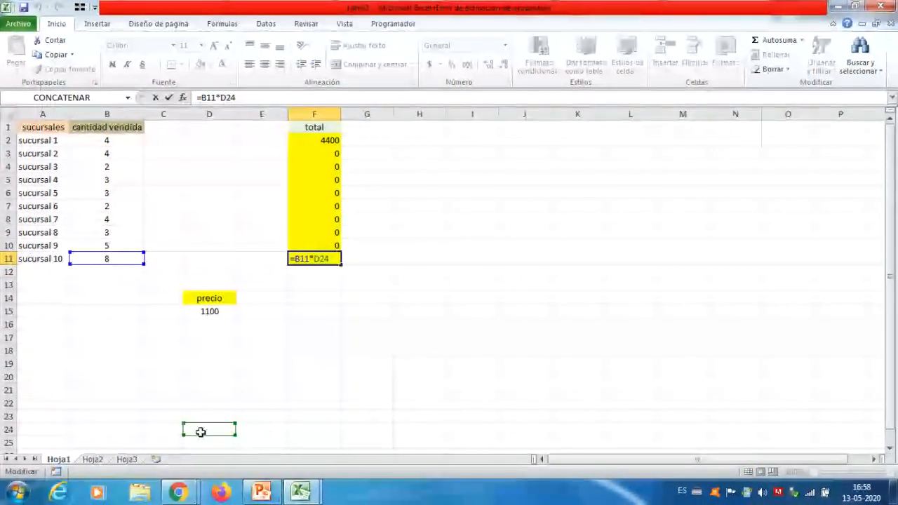
key(Escape)
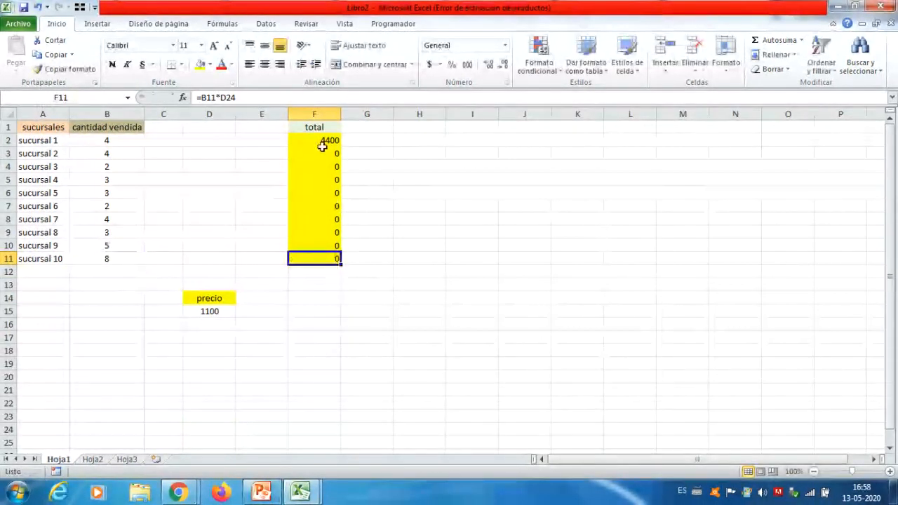
Step: Clear the relative-reference total formulas from F2:F11 and select the price cell D15
drag(322, 146, 329, 259)
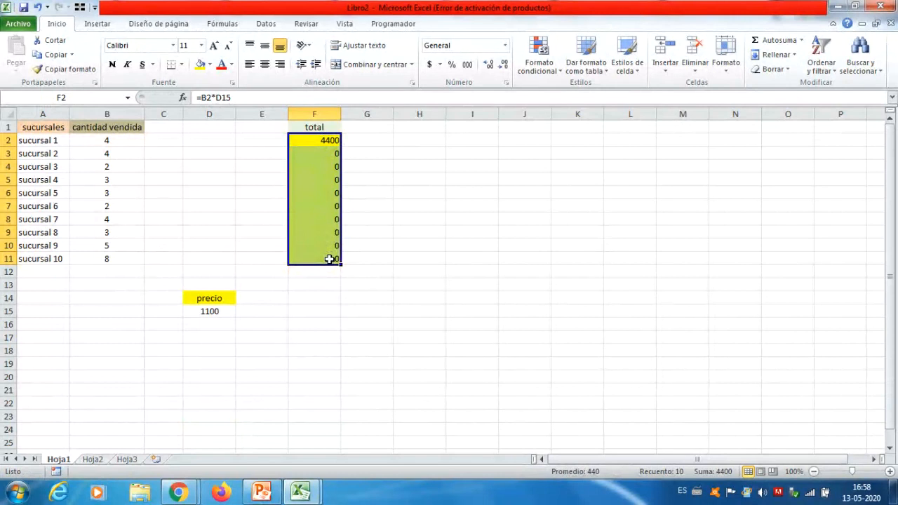
key(Delete)
click(208, 312)
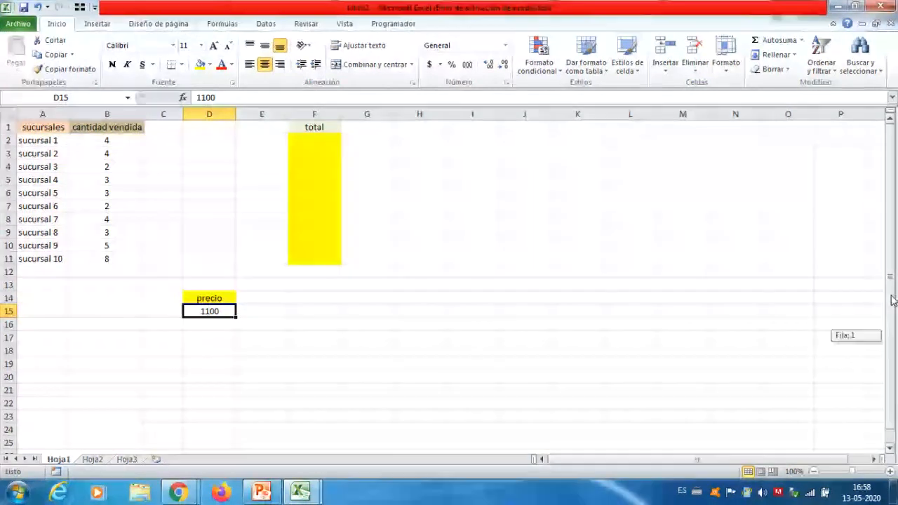
Step: Enter =B2*1100 in F2 with the price as a fixed number and fill the formula down to F11
click(888, 472)
click(888, 471)
click(888, 472)
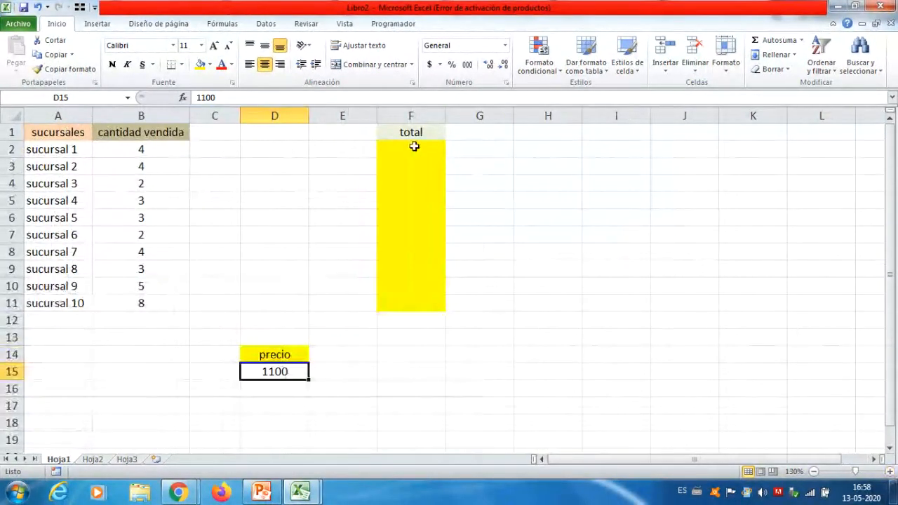
click(414, 147)
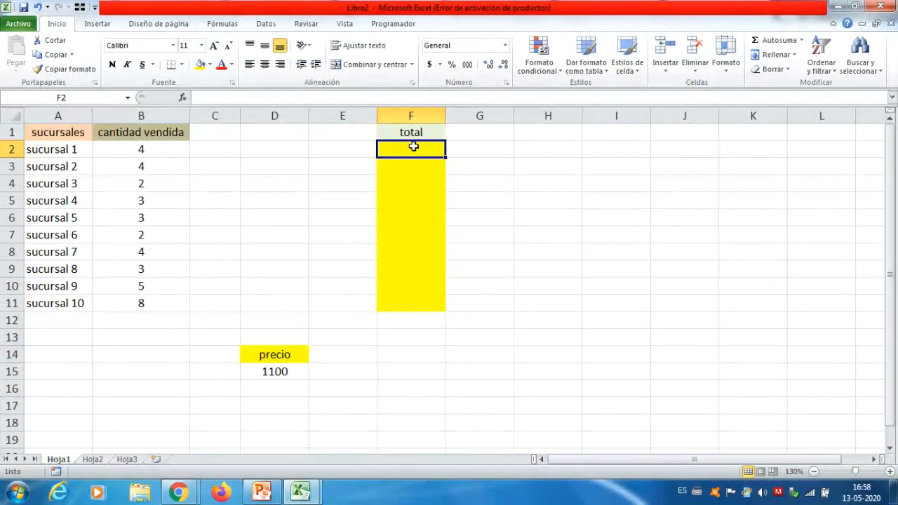
text(=)
click(153, 149)
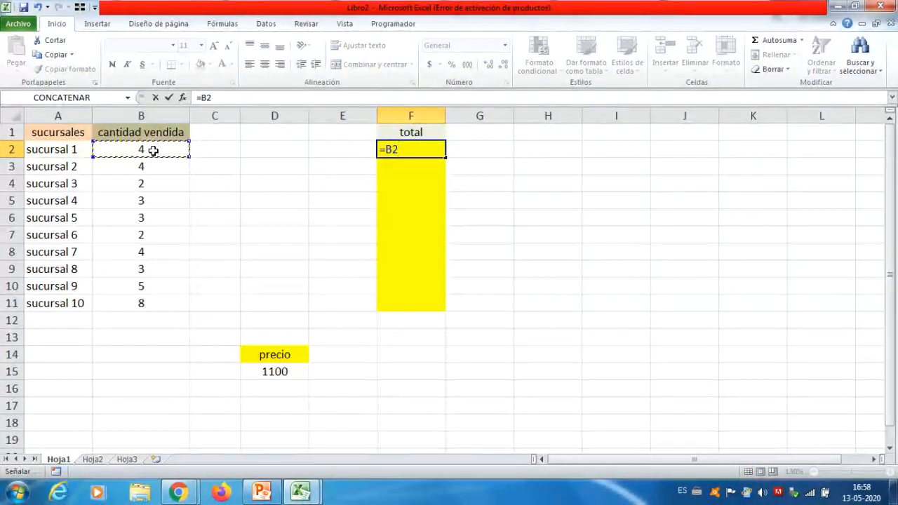
text(*1100)
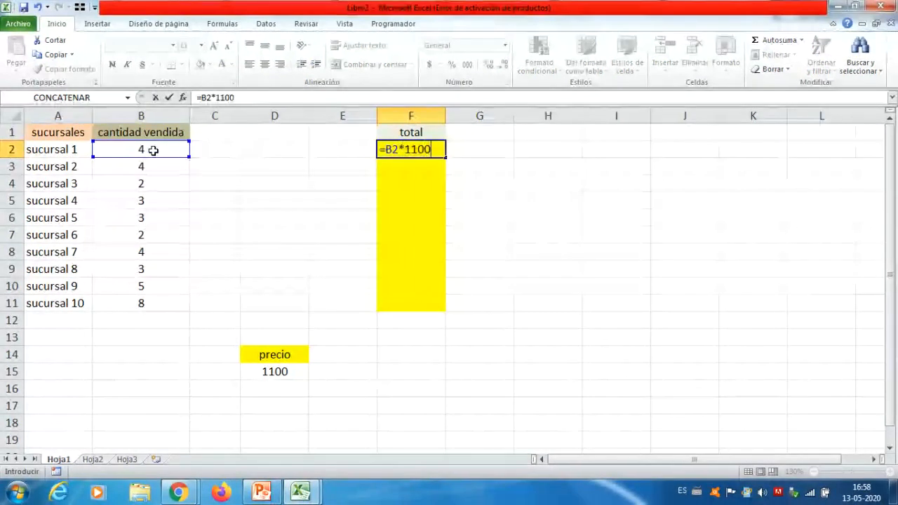
key(Return)
click(419, 148)
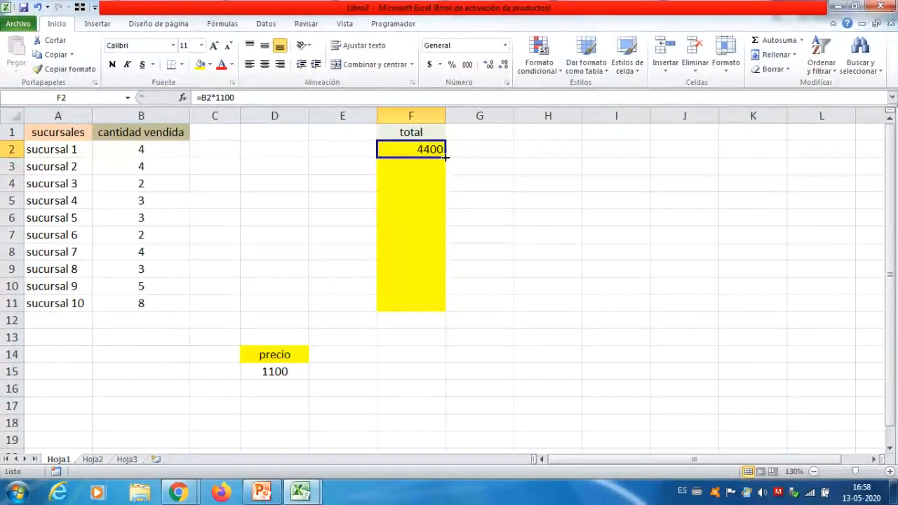
drag(445, 157, 443, 309)
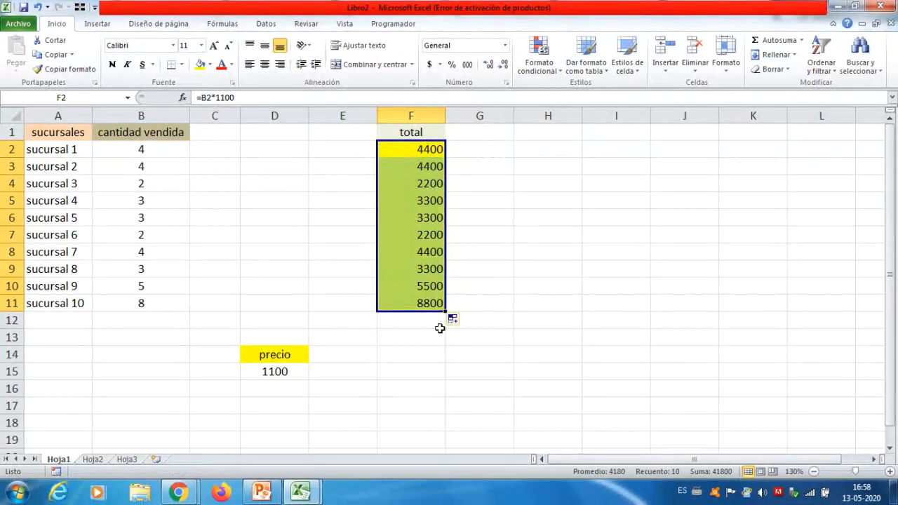
Step: Set the price in D15 to 1200 to test whether the totals depend on it
click(279, 373)
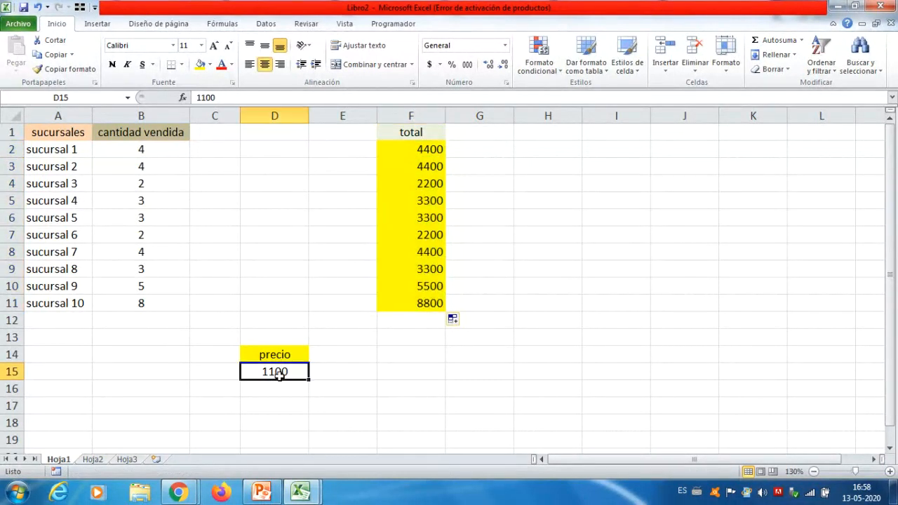
text(1200)
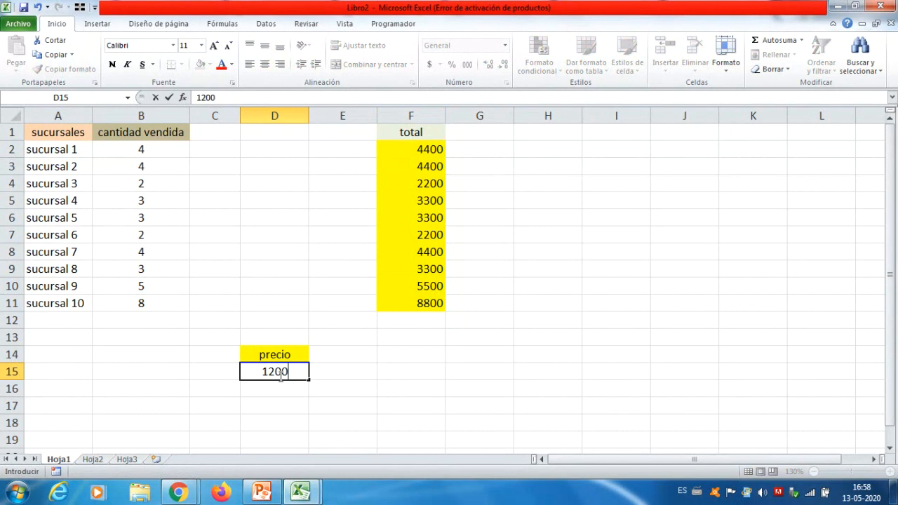
key(Return)
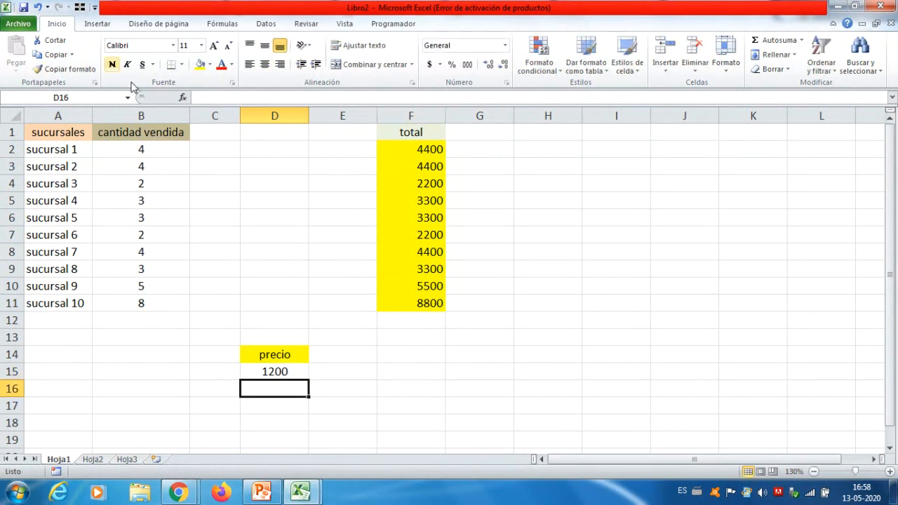
Step: Undo the price change in D15 and clear the fixed-number total formulas from F2:F11
click(38, 7)
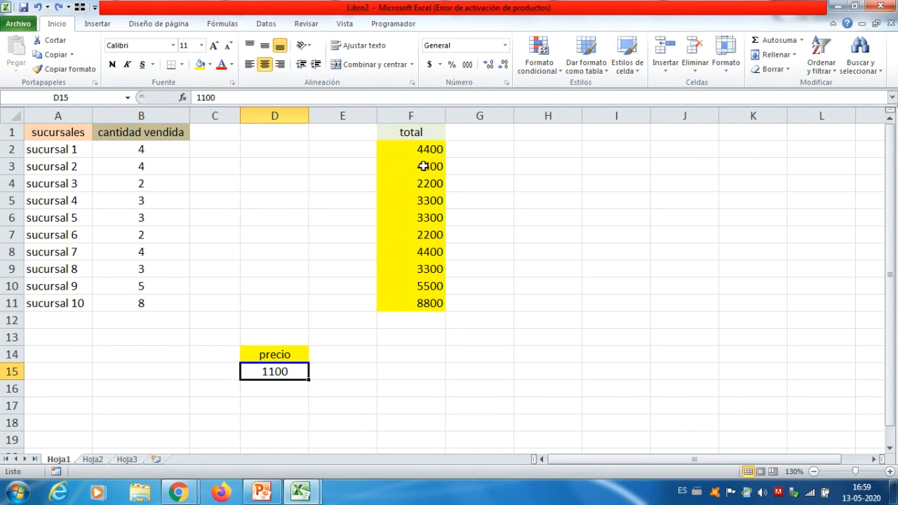
drag(425, 158, 429, 304)
key(Delete)
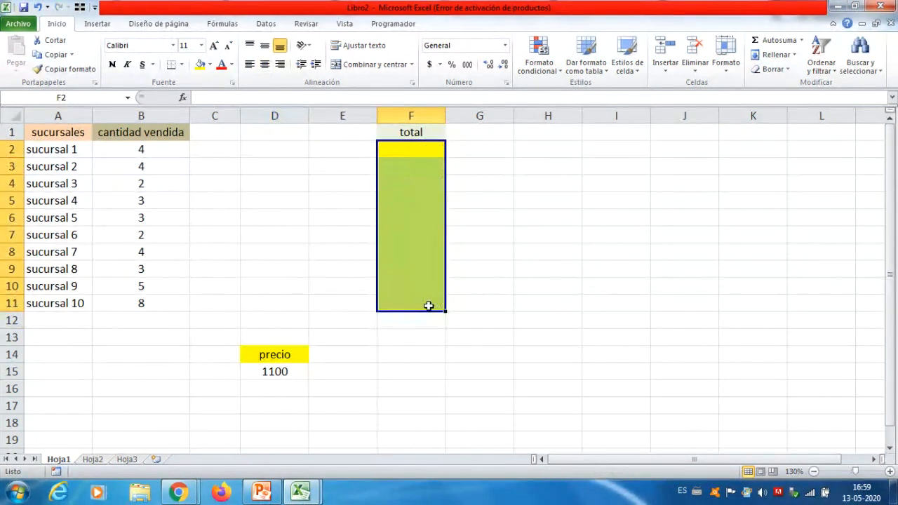
Step: Enter =B2*$D$15 in F2 with an absolute reference to the price cell and fill the formula down to F11
click(429, 146)
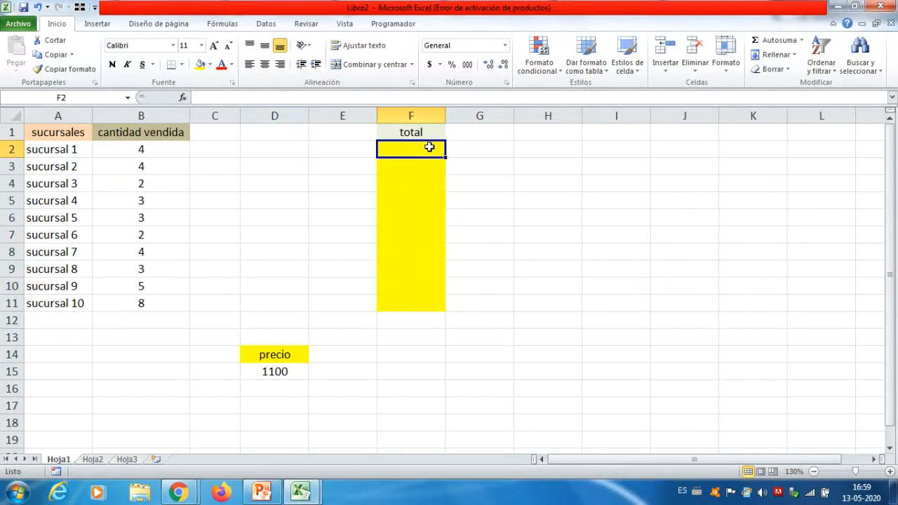
text(=)
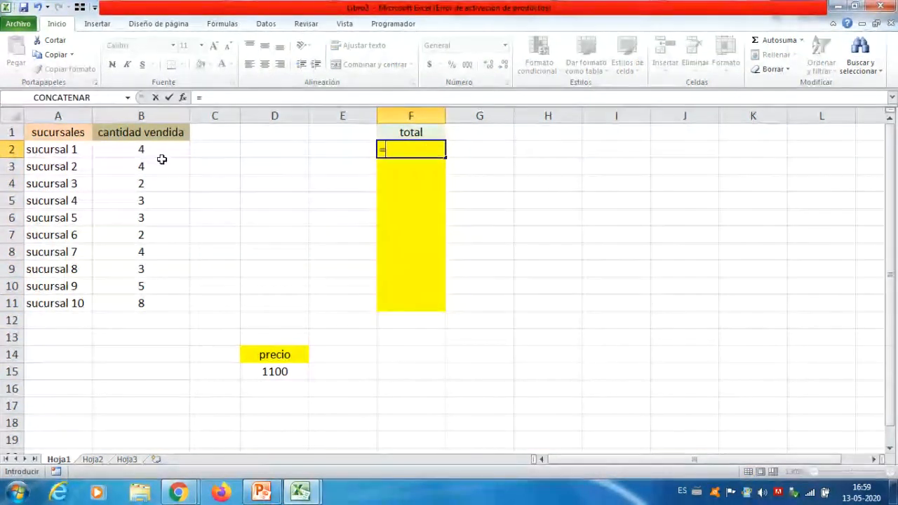
click(159, 144)
text(Ç)
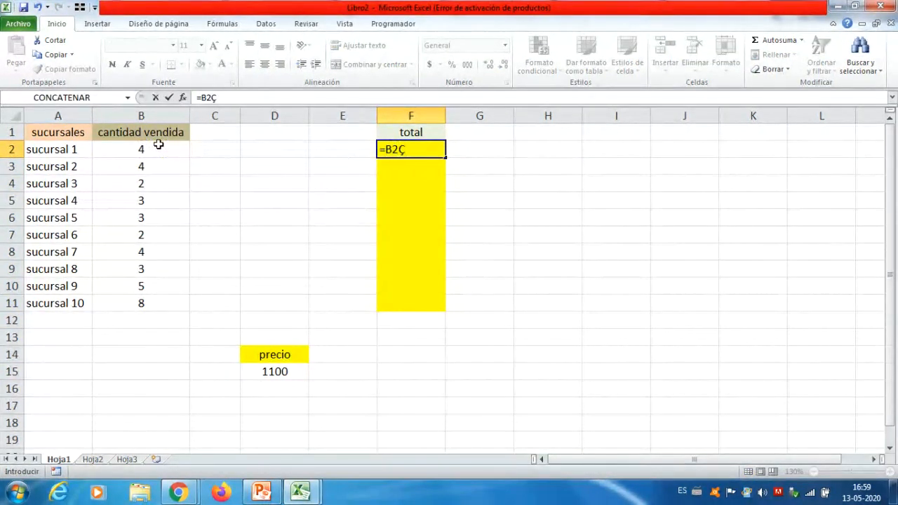
key(BackSpace)
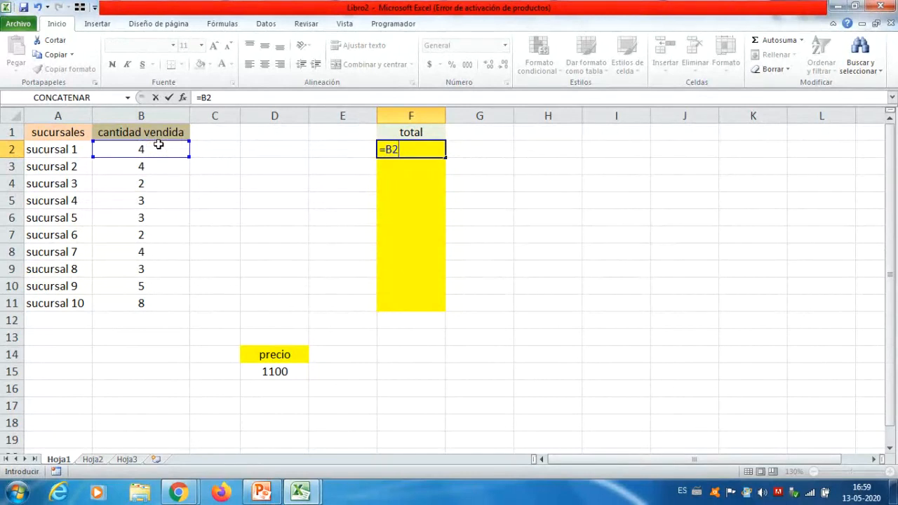
click(274, 371)
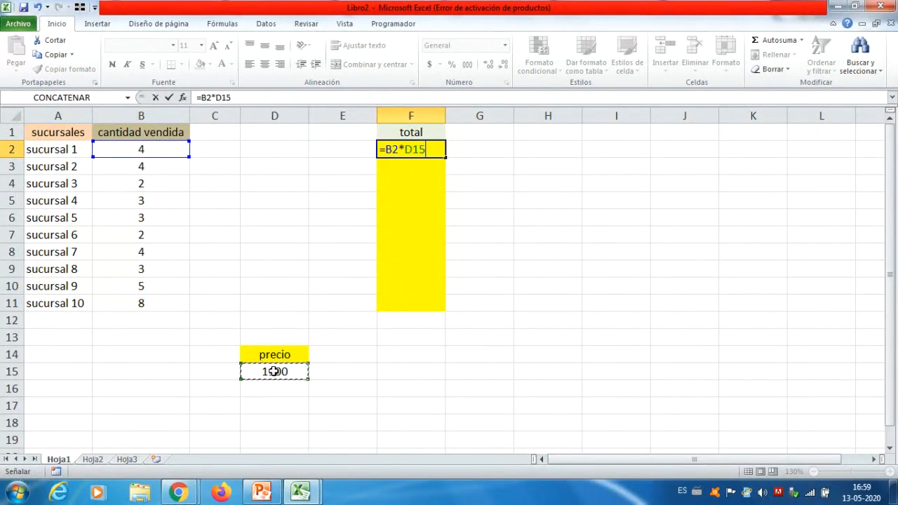
key(F4)
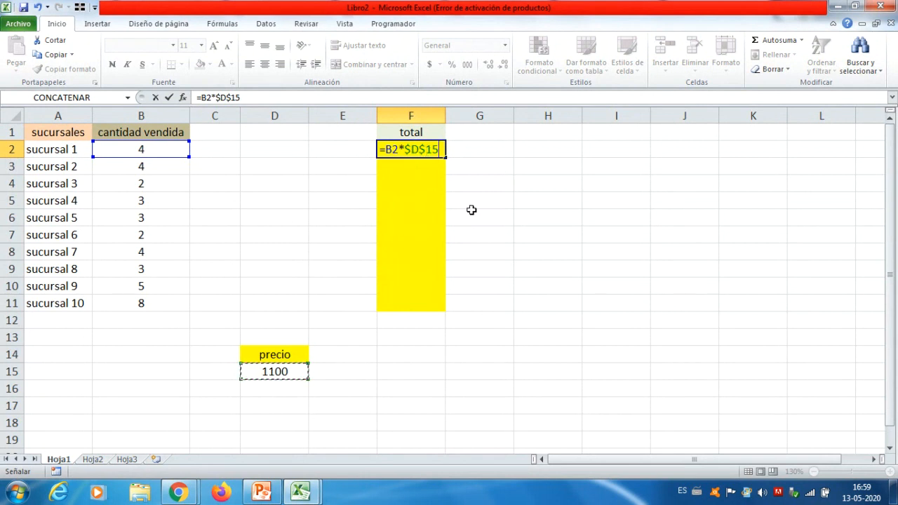
key(Return)
click(428, 149)
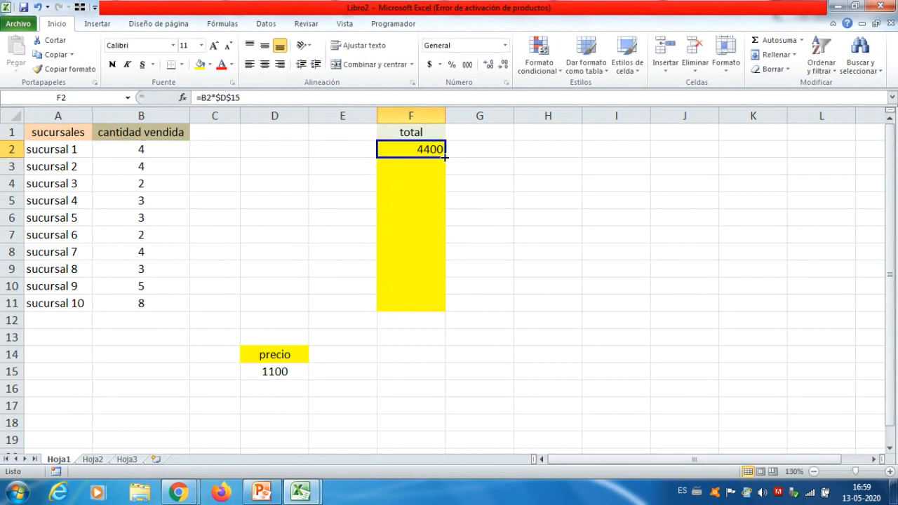
drag(444, 157, 443, 312)
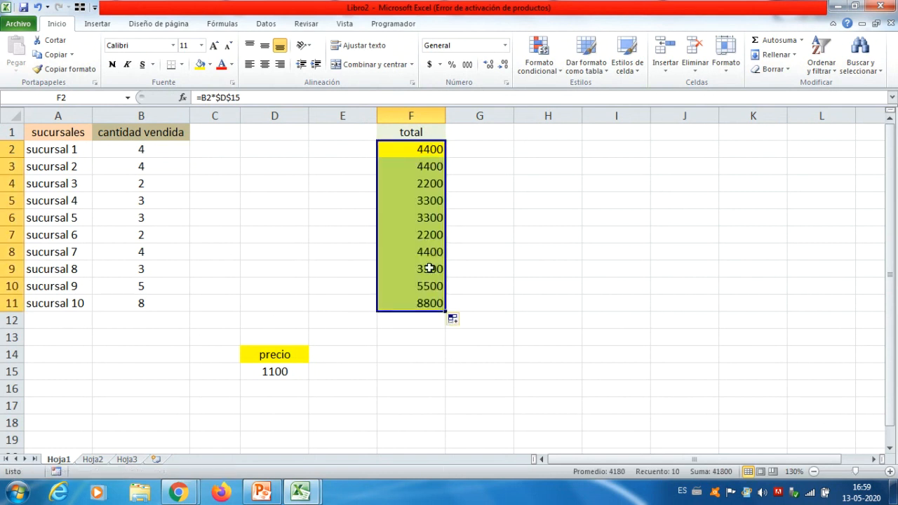
click(465, 161)
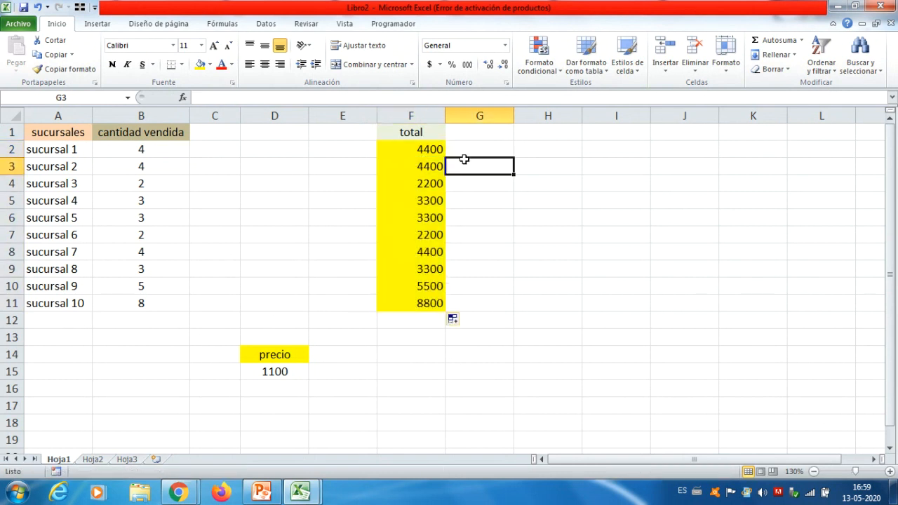
Step: Inspect the total formulas in F2, F3, F5, F10 and F11 to check which quantity and price cells they reference
double_click(429, 149)
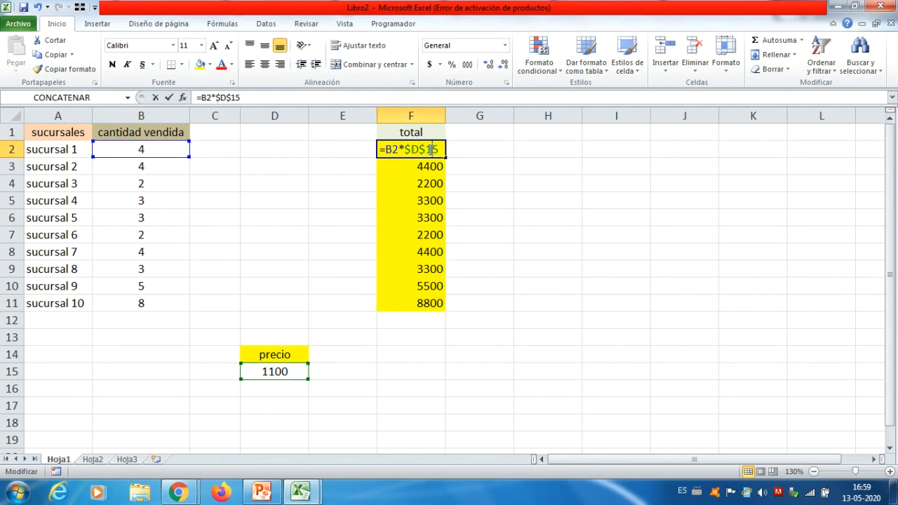
click(265, 372)
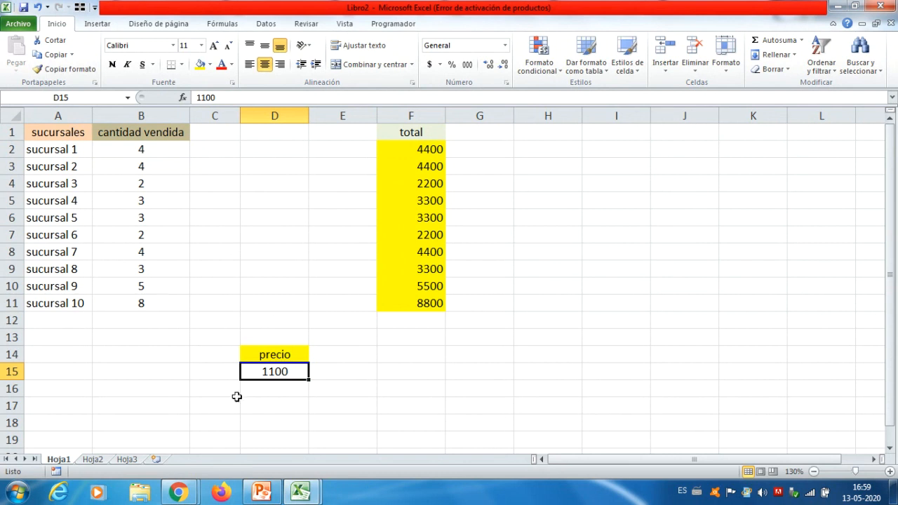
double_click(426, 167)
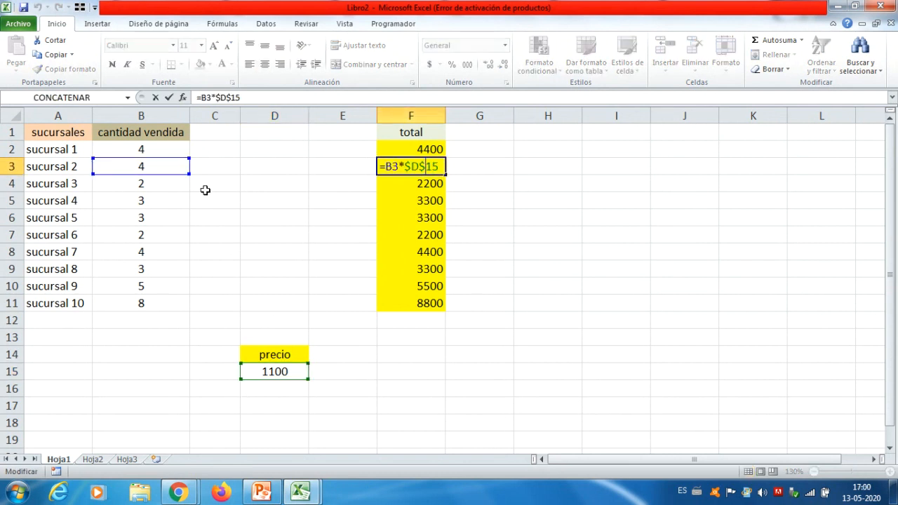
click(262, 372)
double_click(407, 204)
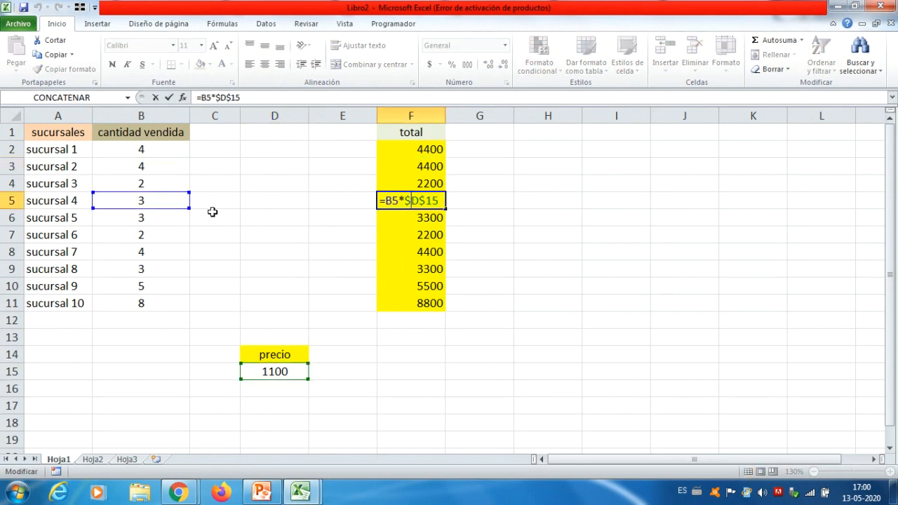
click(274, 372)
double_click(405, 282)
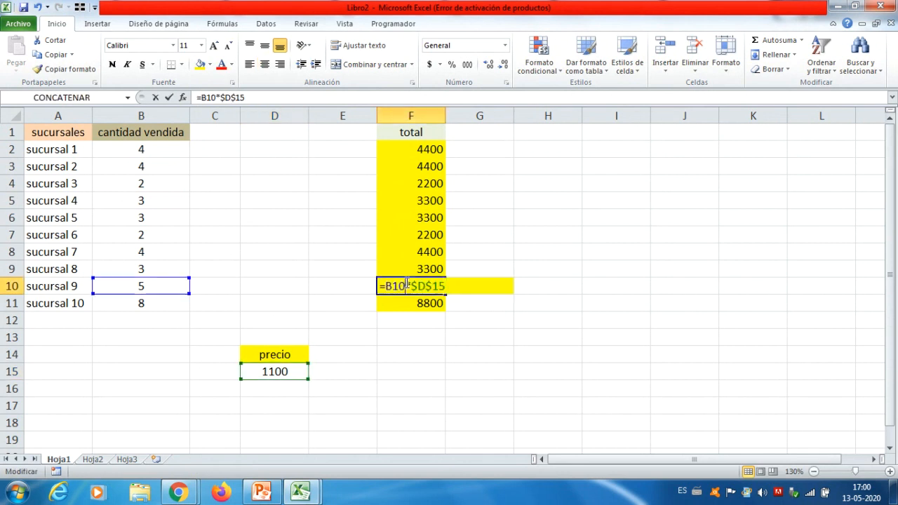
click(258, 368)
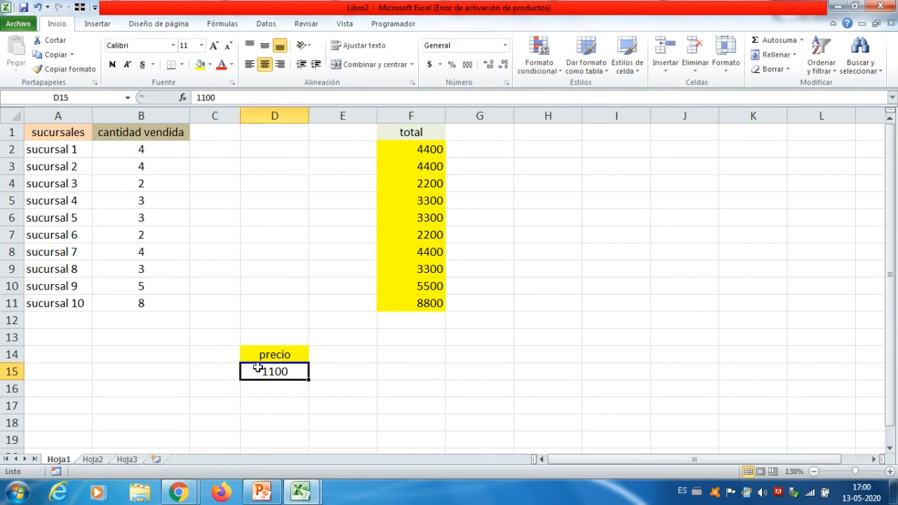
double_click(388, 303)
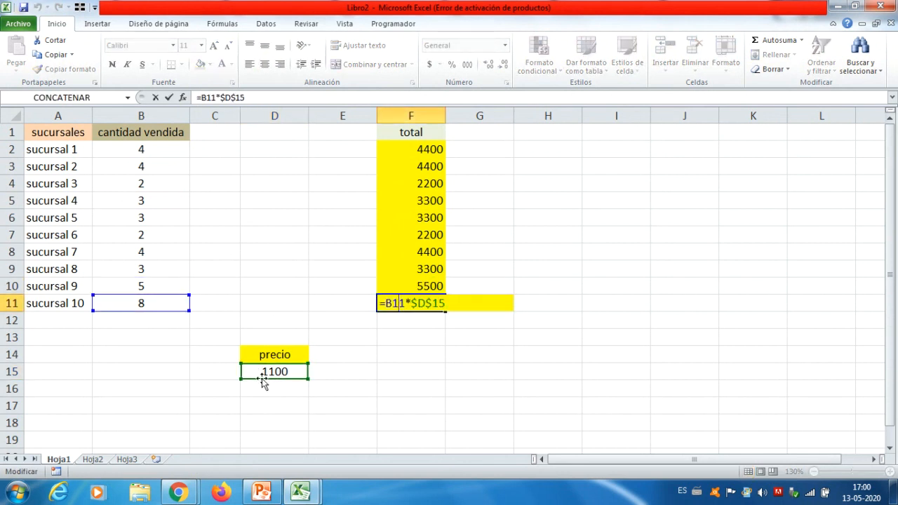
click(276, 396)
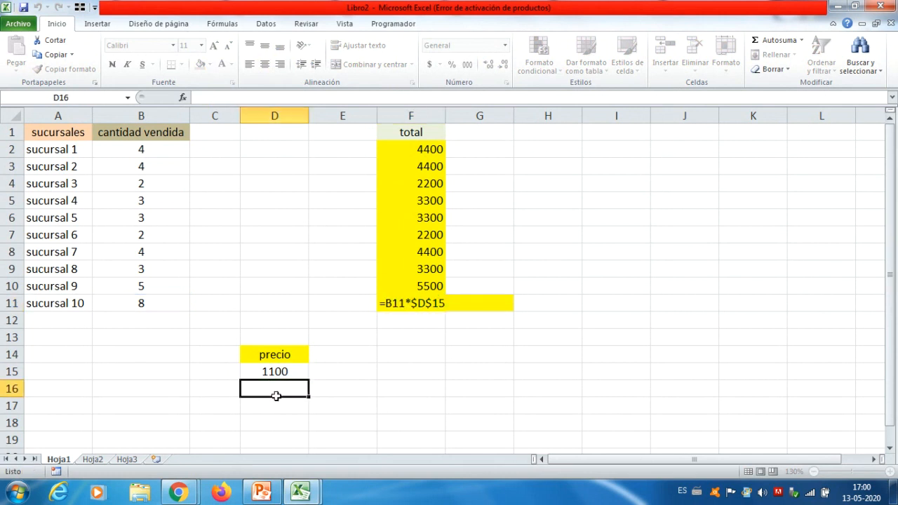
Step: Test the totals with a price of 1200 and then 1000 in D15
click(275, 372)
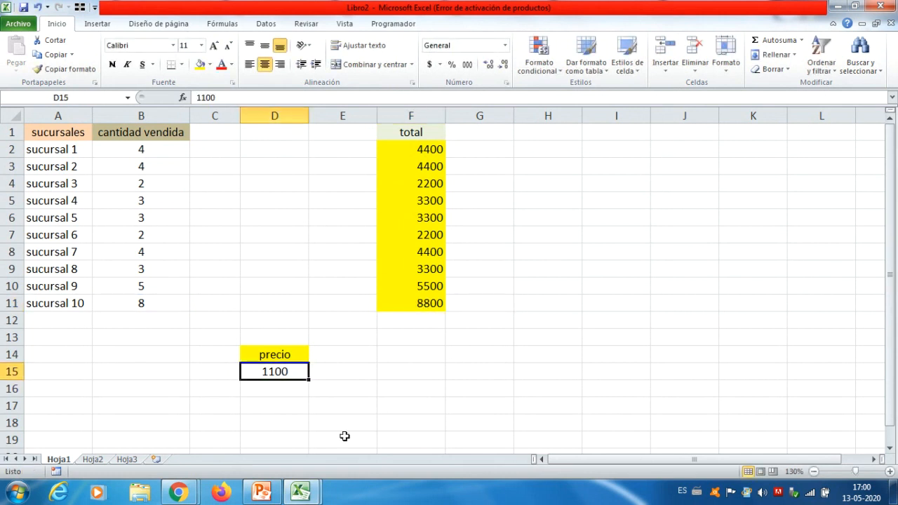
text(1200)
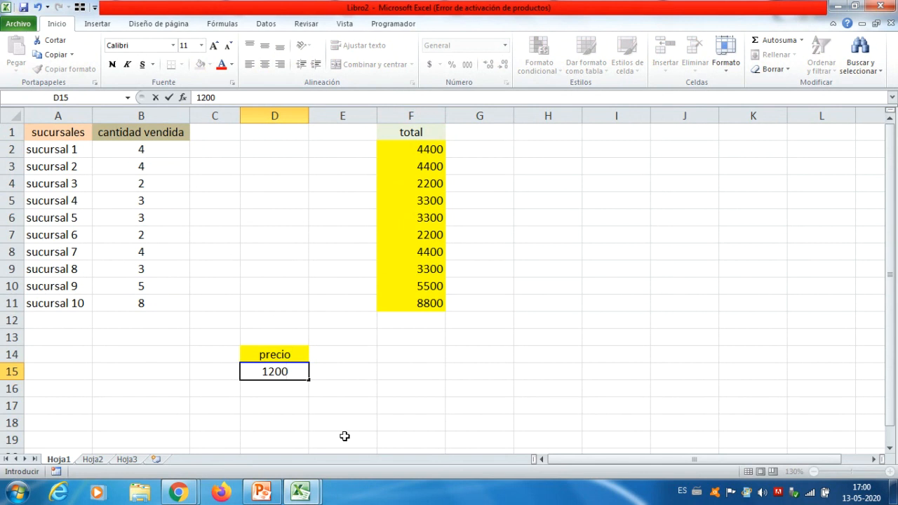
key(Return)
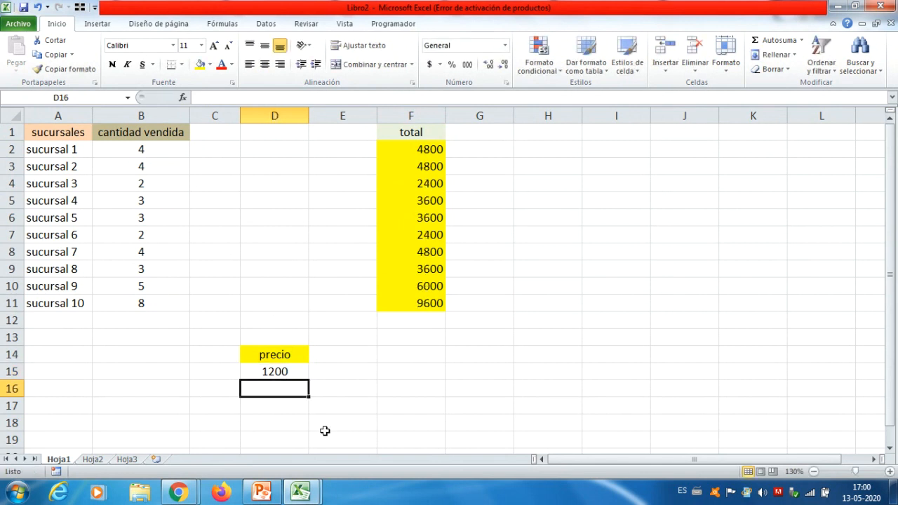
click(288, 372)
text(1)
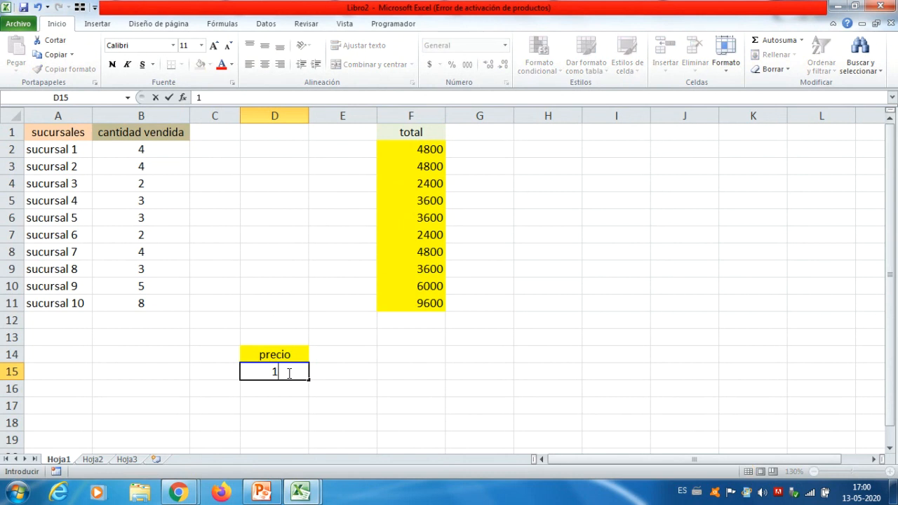
text(000)
key(Return)
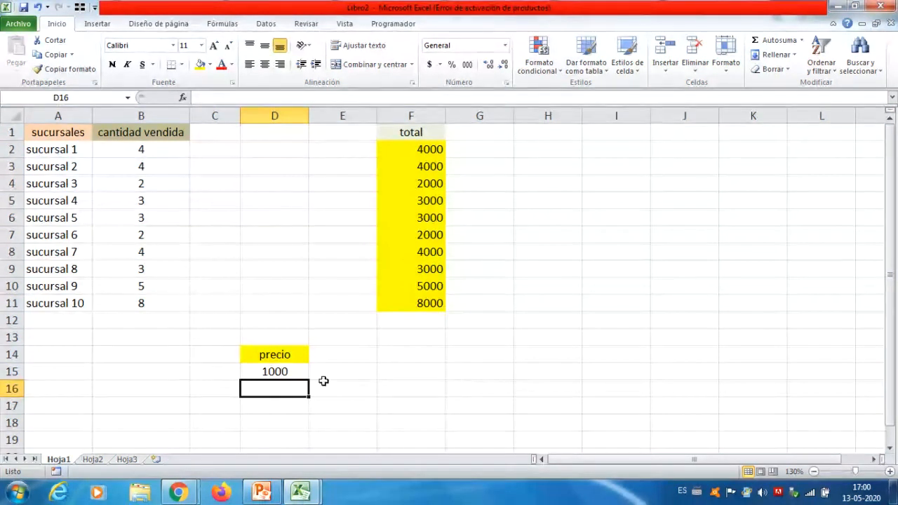
Step: Set the price in D15 to 850
click(299, 371)
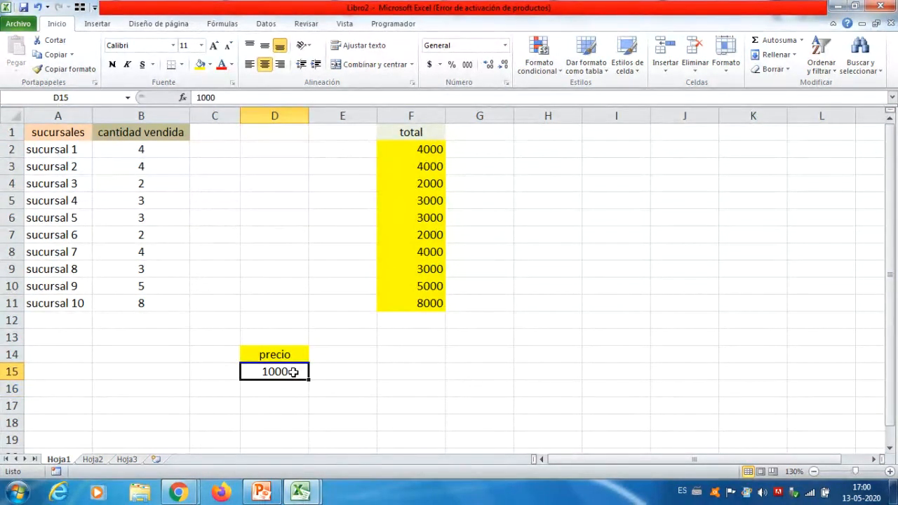
text(850)
key(Return)
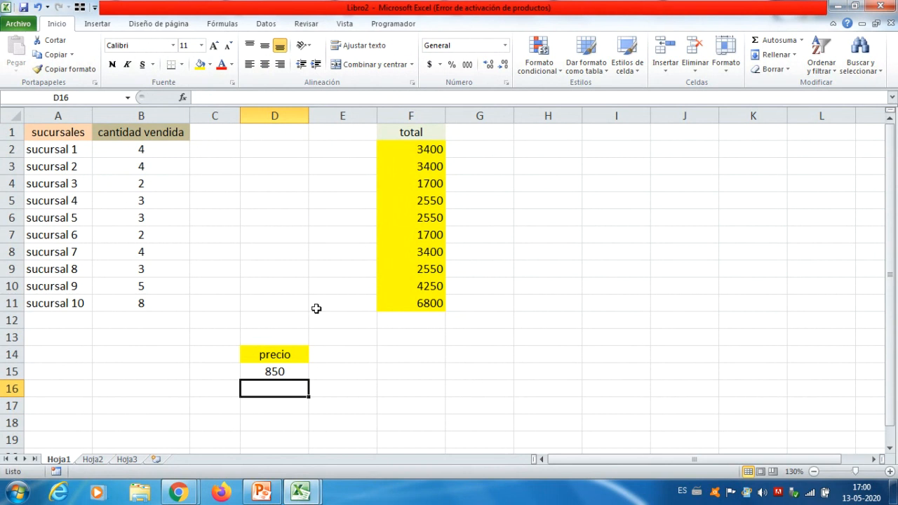
Step: Note the absolute-reference keys beside the totals, writing f4 in H2 and "fn, f4" in H4
click(545, 149)
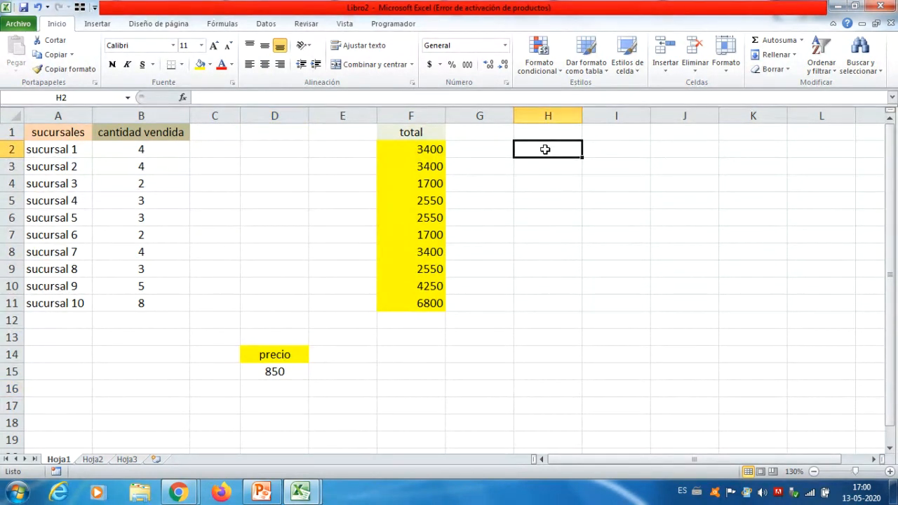
text(f4)
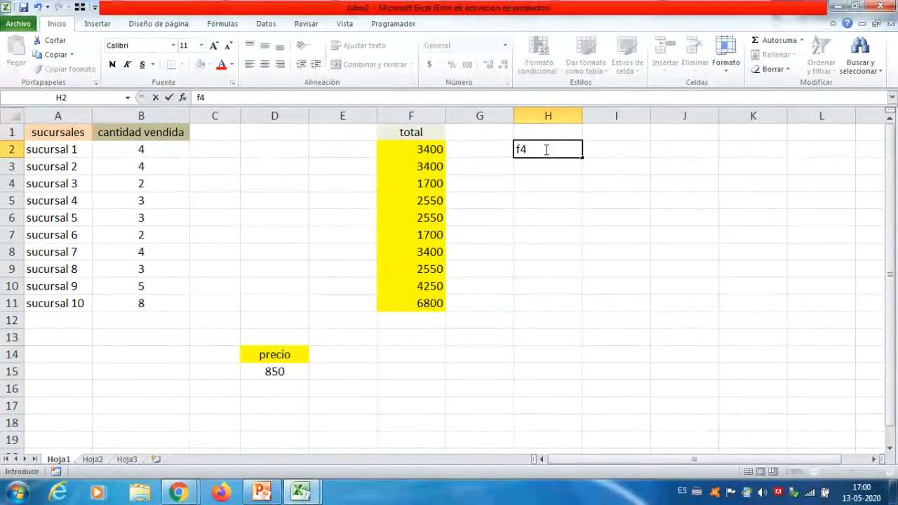
key(Return)
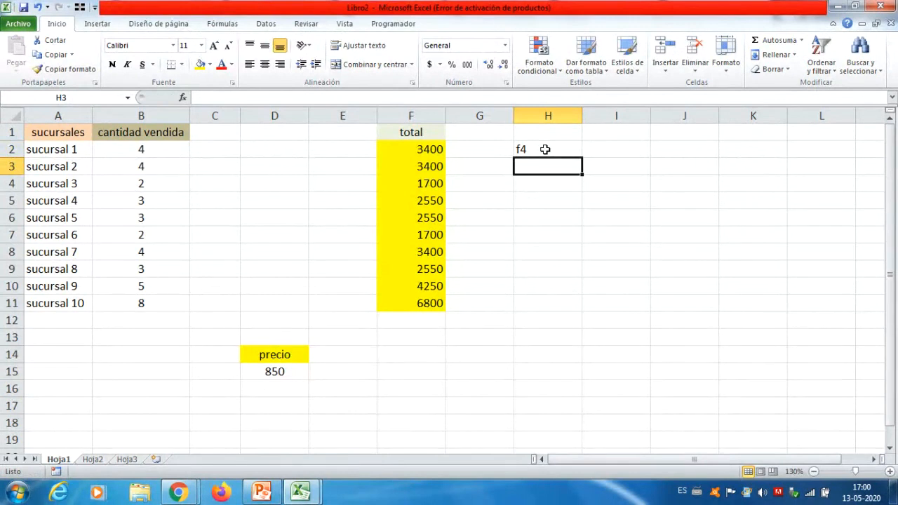
key(Return)
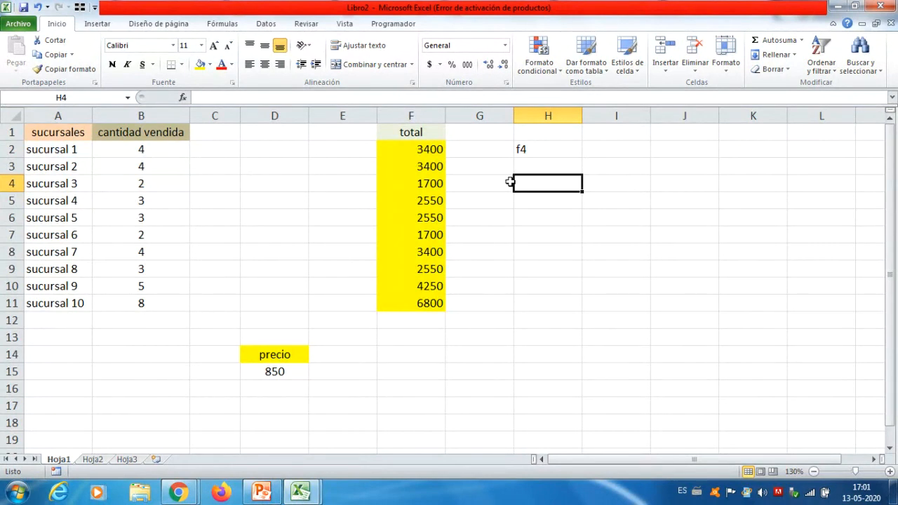
text(fn)
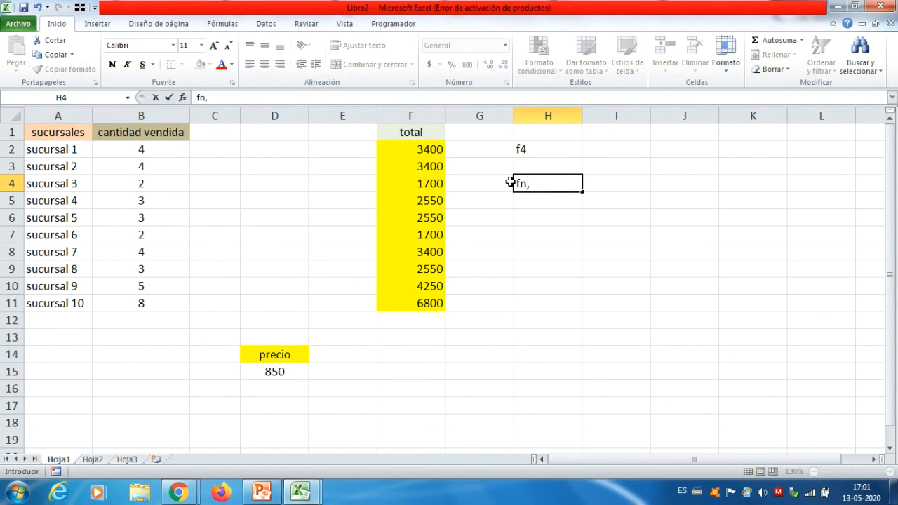
text(, f4)
click(549, 231)
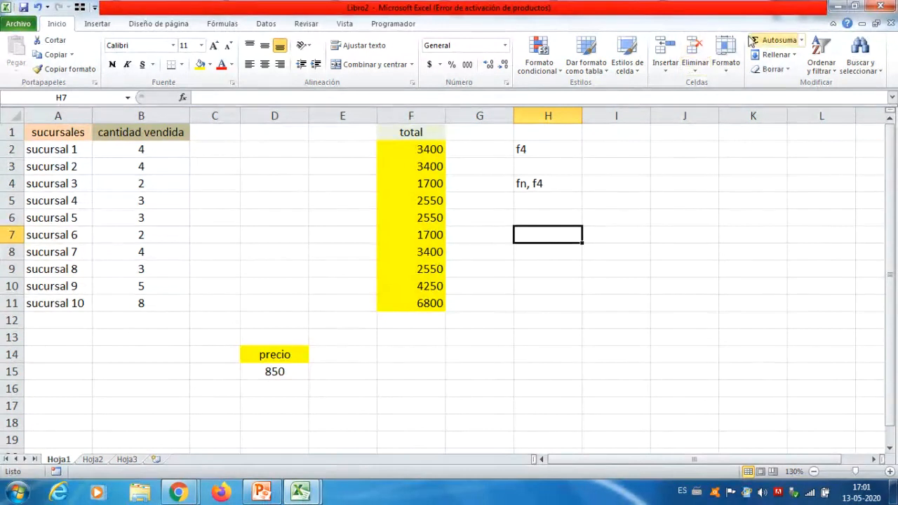
Step: Minimize the open windows and open the workbook Referencias_Relativas_y_Absolutas actualizado from the desktop
click(833, 7)
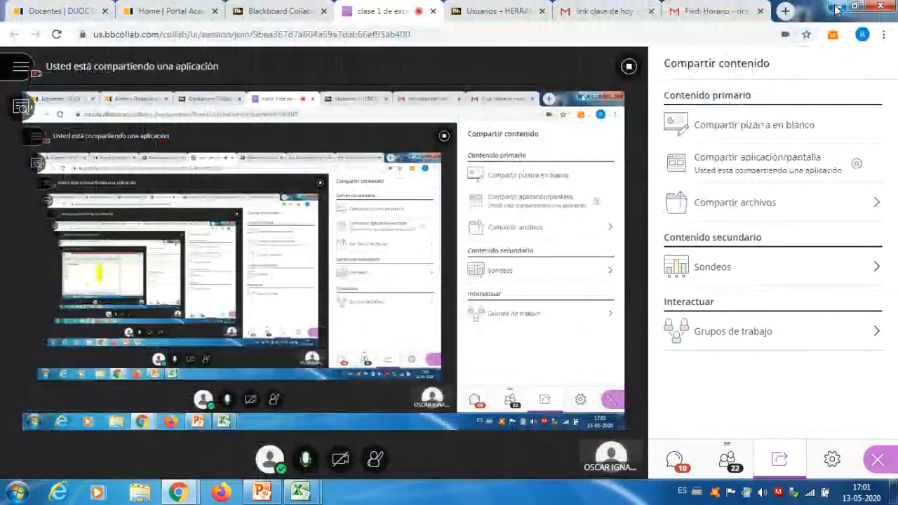
click(835, 7)
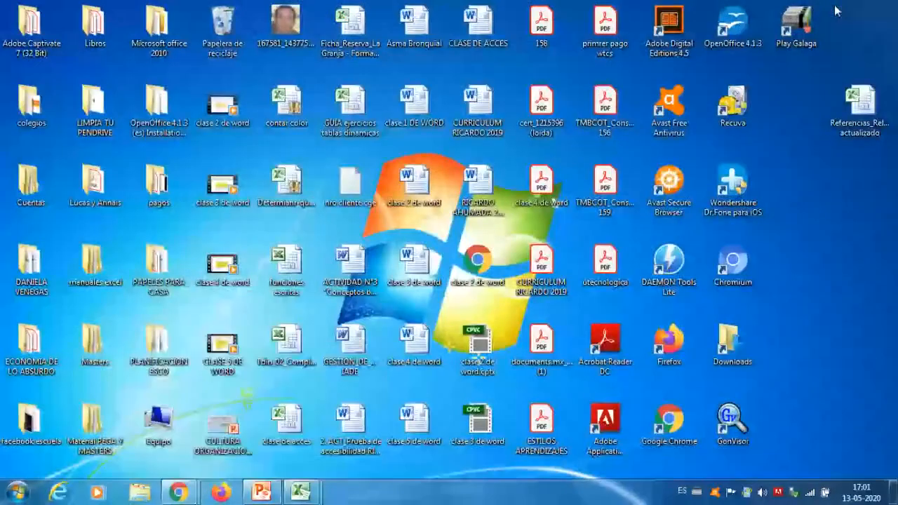
double_click(859, 105)
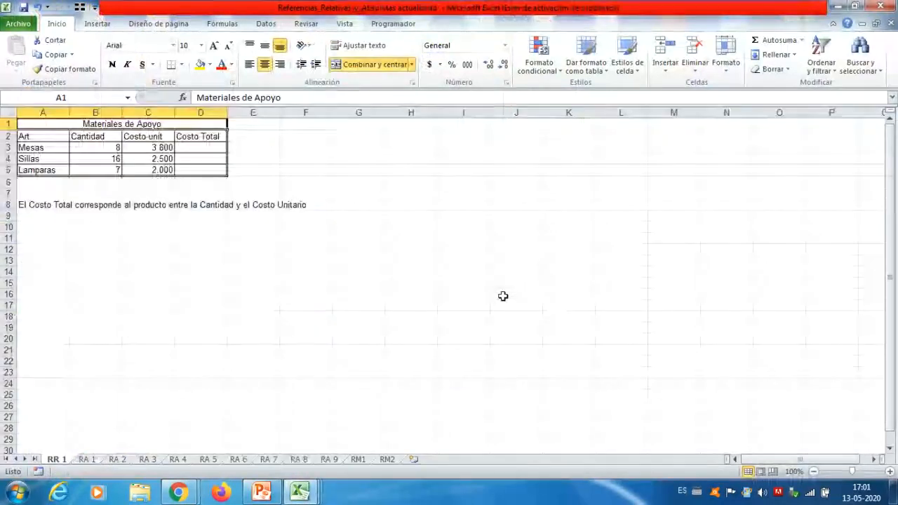
Step: Switch to the Blackboard Collaborate class session in Chrome
mouse_move(178, 492)
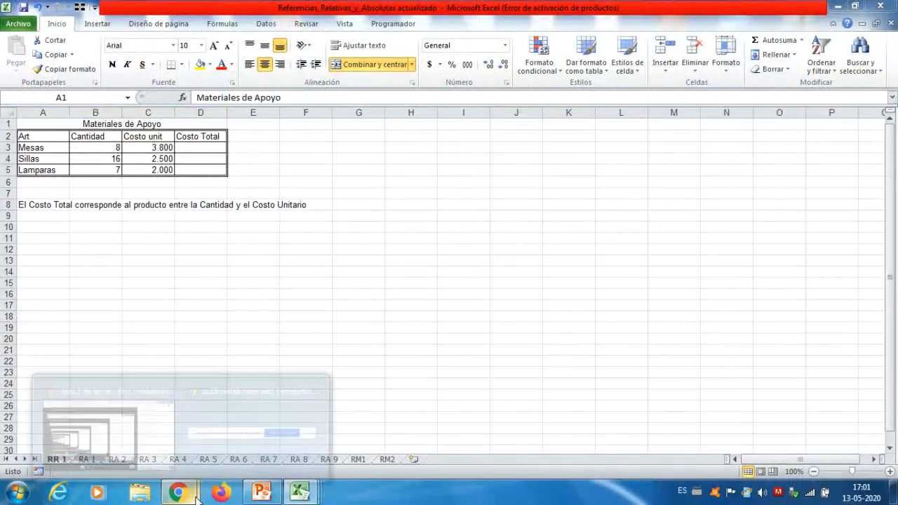
click(151, 435)
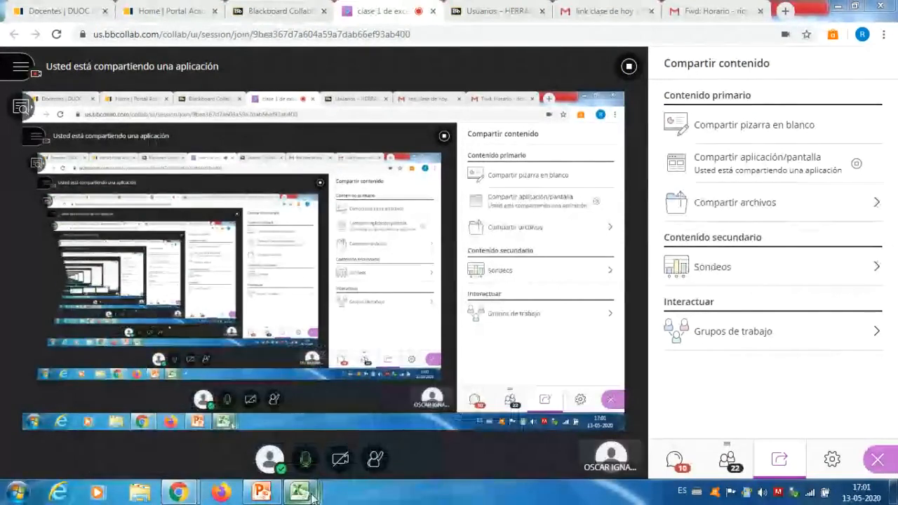
Step: Switch to the Excel workbook Referencias_Relativas_y_Absolutas actualizado and zoom sheet RR 1 to 130%
mouse_move(313, 496)
click(406, 445)
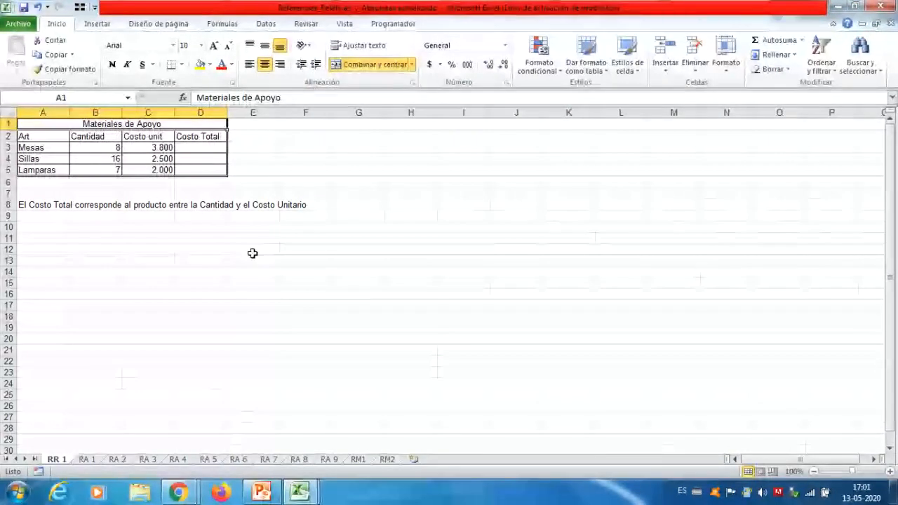
click(888, 472)
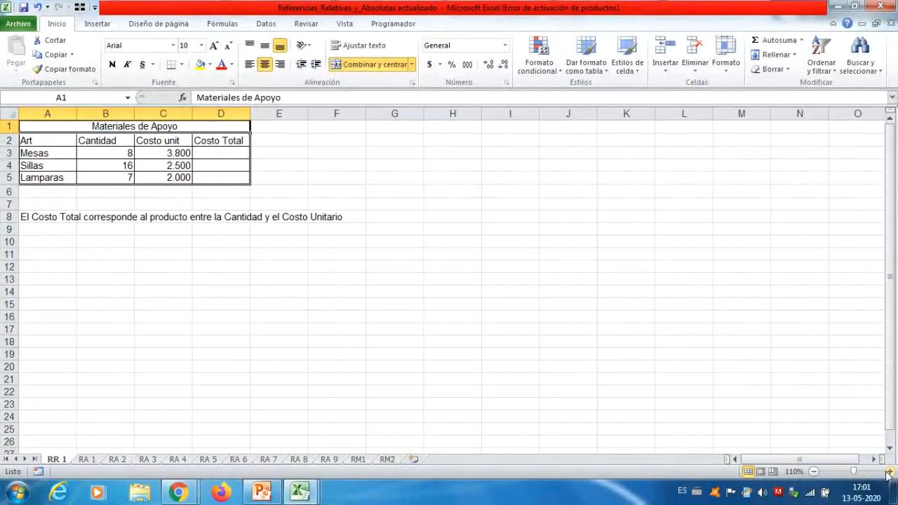
click(887, 472)
click(888, 472)
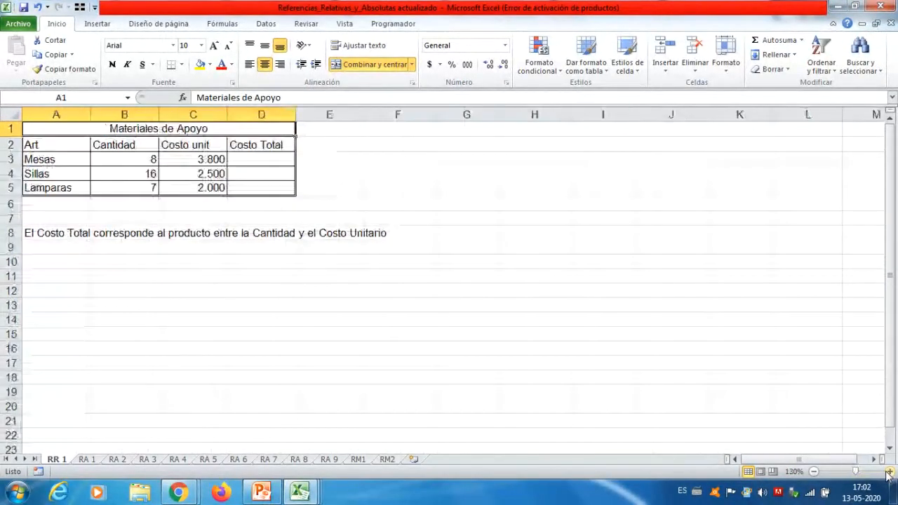
Step: Look through the exercise sheets from RA 1 to RM2, then return to sheet RR 1
click(88, 460)
click(116, 460)
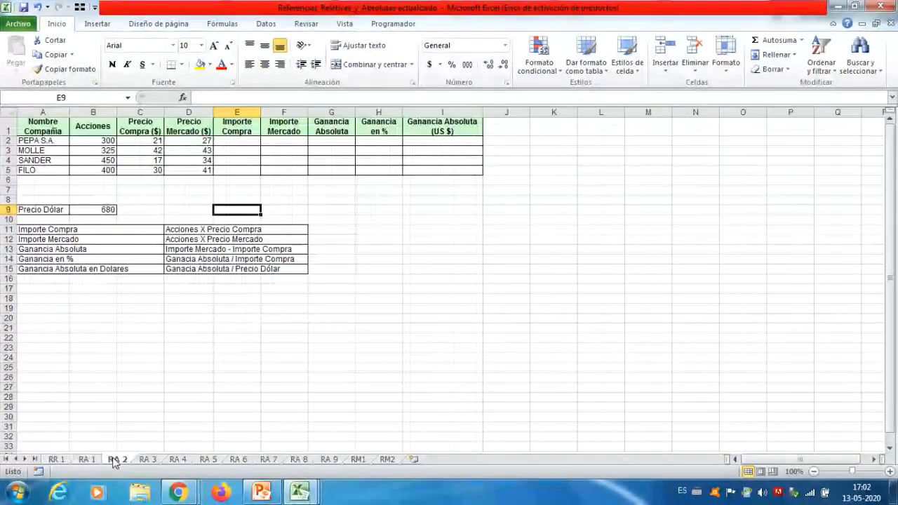
click(148, 460)
click(177, 460)
click(208, 460)
click(239, 460)
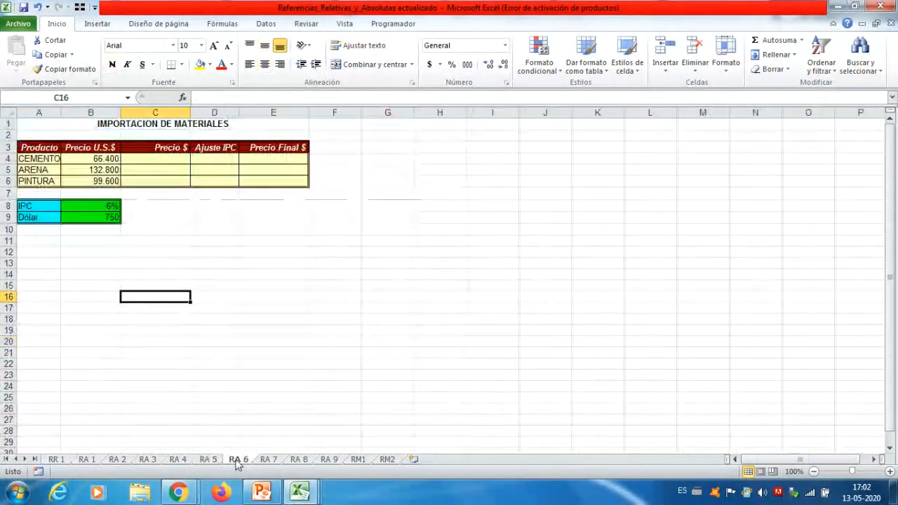
click(268, 460)
click(299, 460)
click(329, 460)
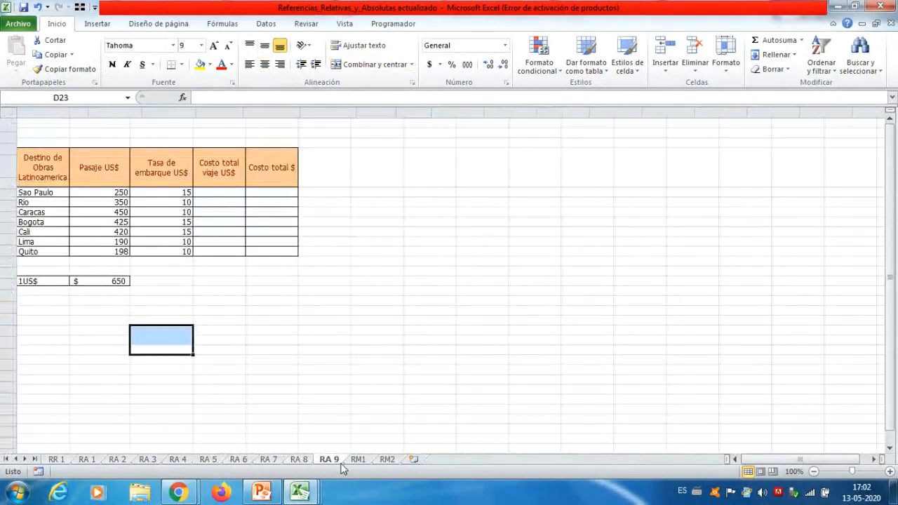
click(358, 460)
click(387, 460)
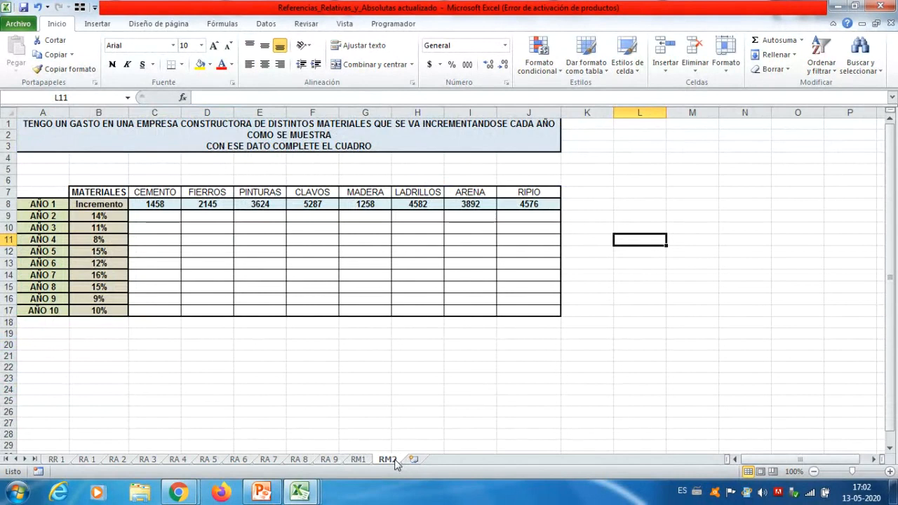
click(327, 460)
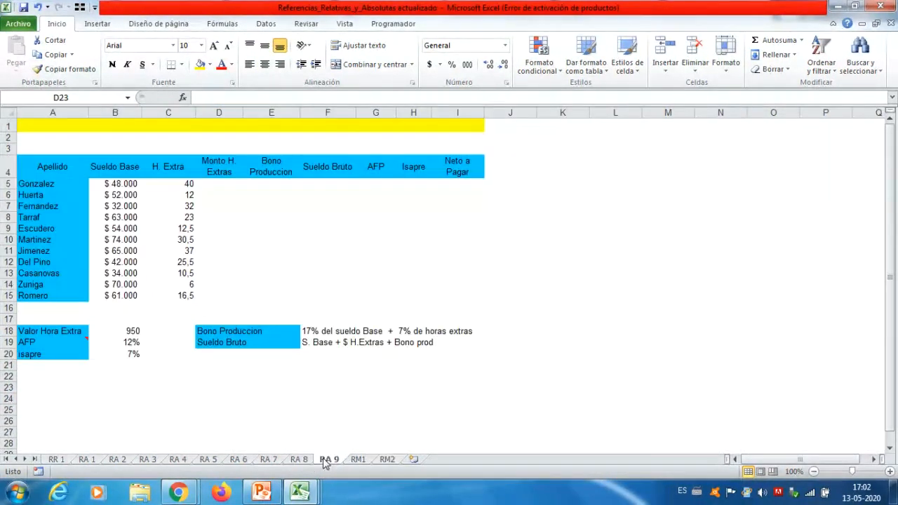
click(358, 460)
click(387, 460)
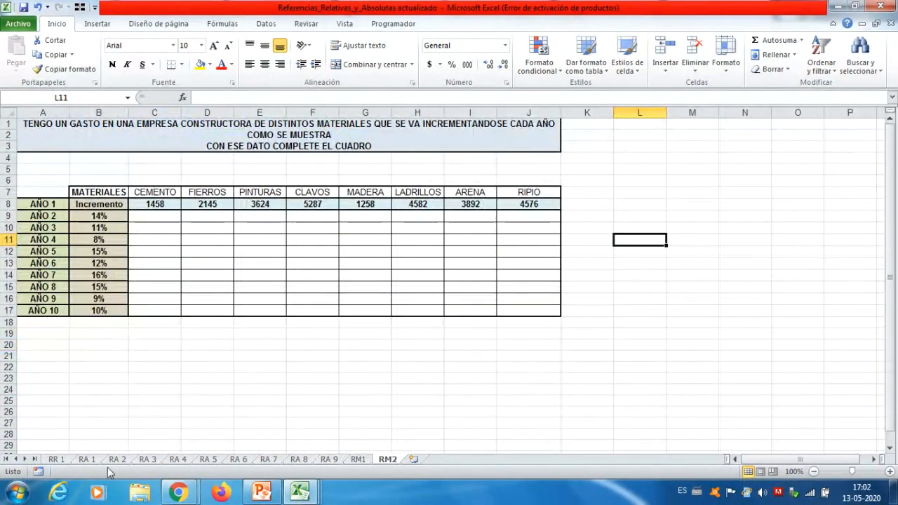
click(58, 460)
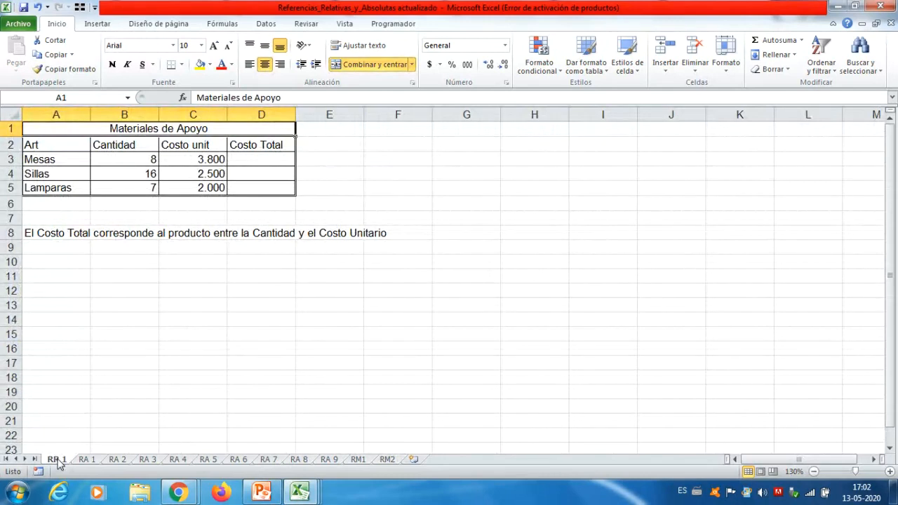
Step: Open sheet RA 1 and enlarge its zoom level to 150%
click(84, 460)
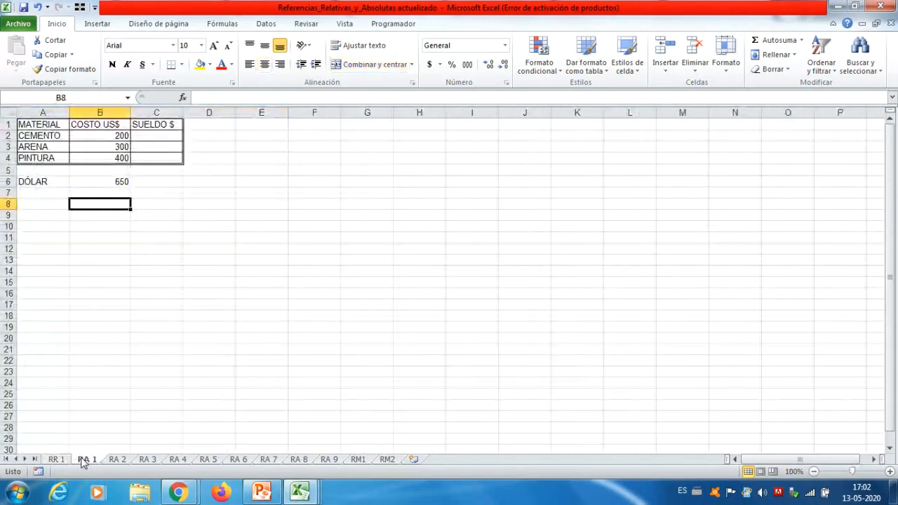
click(890, 472)
click(890, 472)
click(889, 472)
click(889, 472)
click(889, 471)
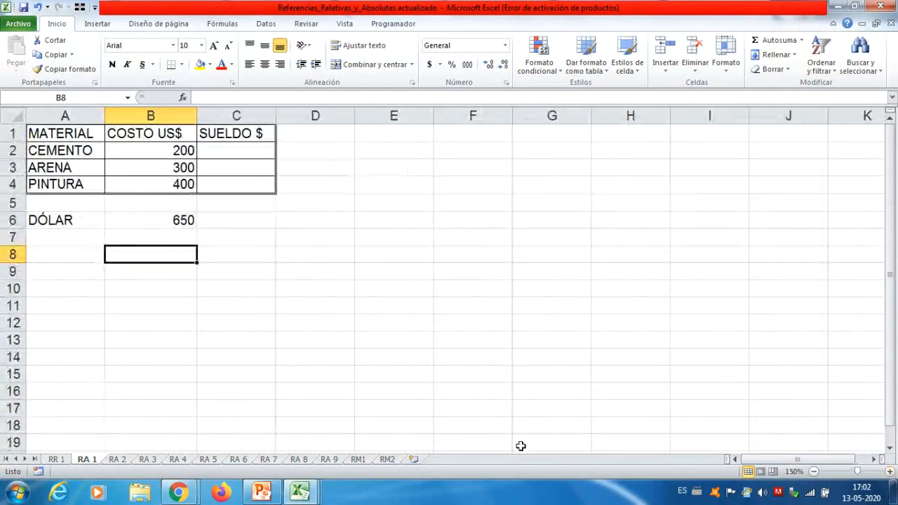
Step: On sheet RR 1, calculate the Costo Total in D3 with =B3*C3 and fill the formula down to D5
click(56, 459)
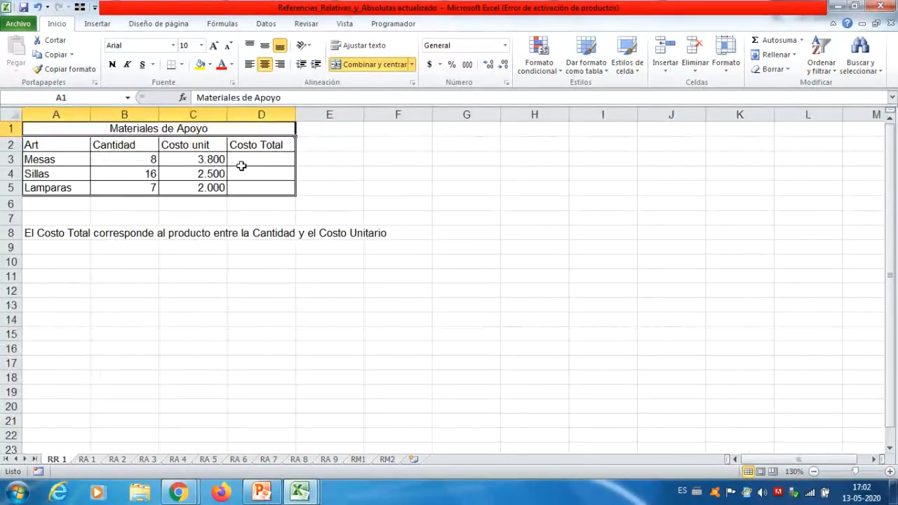
click(241, 163)
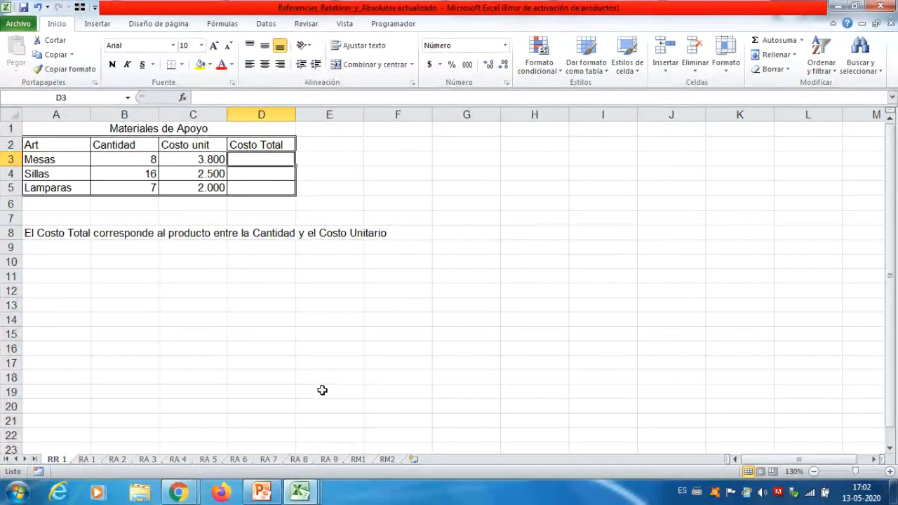
text(=)
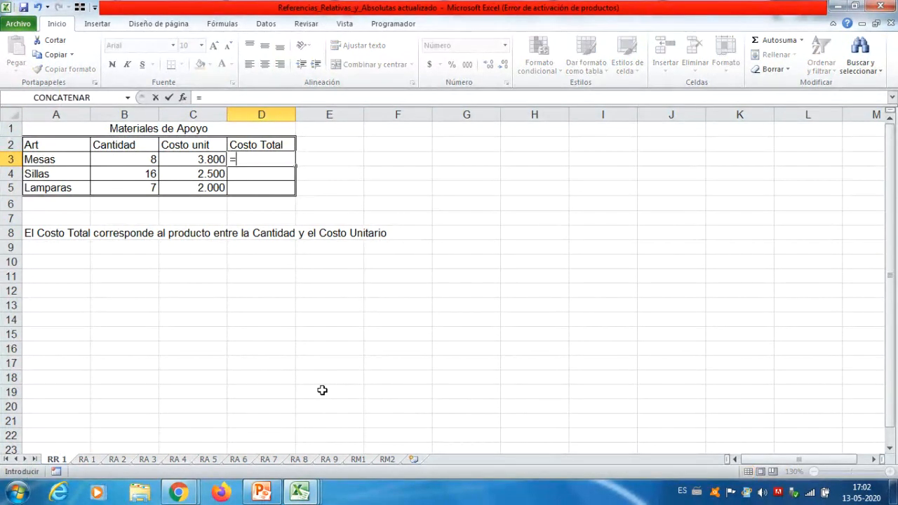
click(143, 159)
text(*)
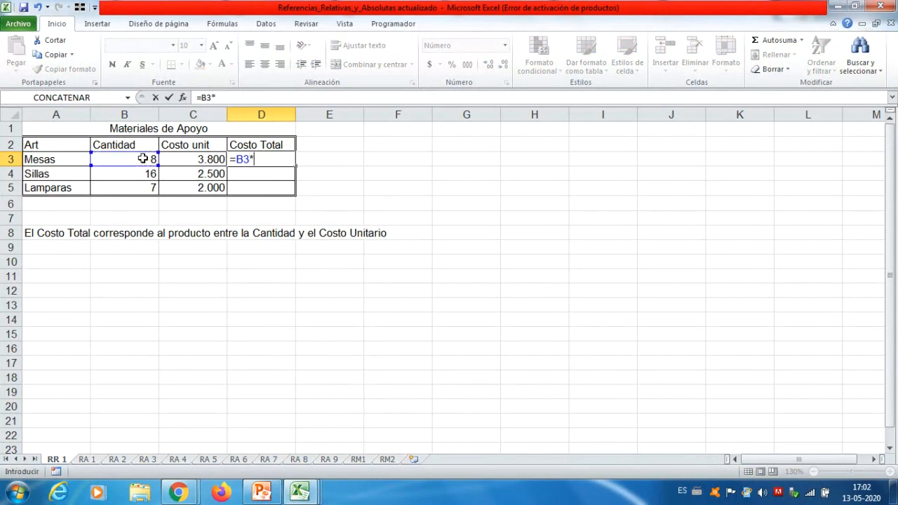
click(201, 162)
key(Return)
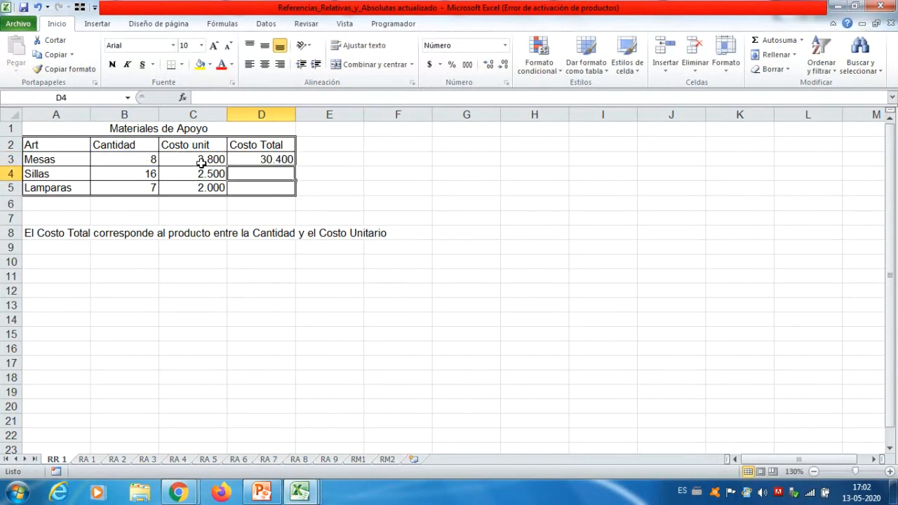
click(283, 158)
drag(295, 168, 295, 194)
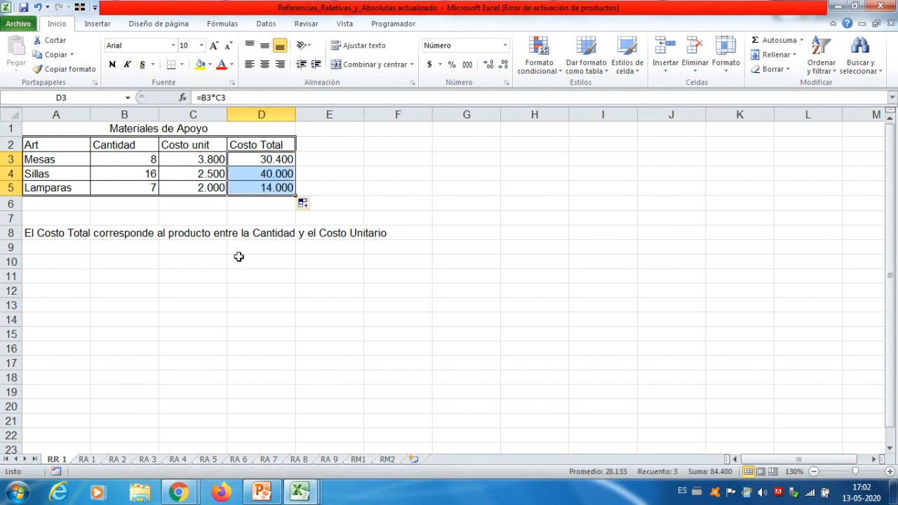
Step: On sheet RA 1, enter =B2*$B$6 in C2 to convert the CEMENTO cost using an absolute reference to the dollar rate
click(88, 460)
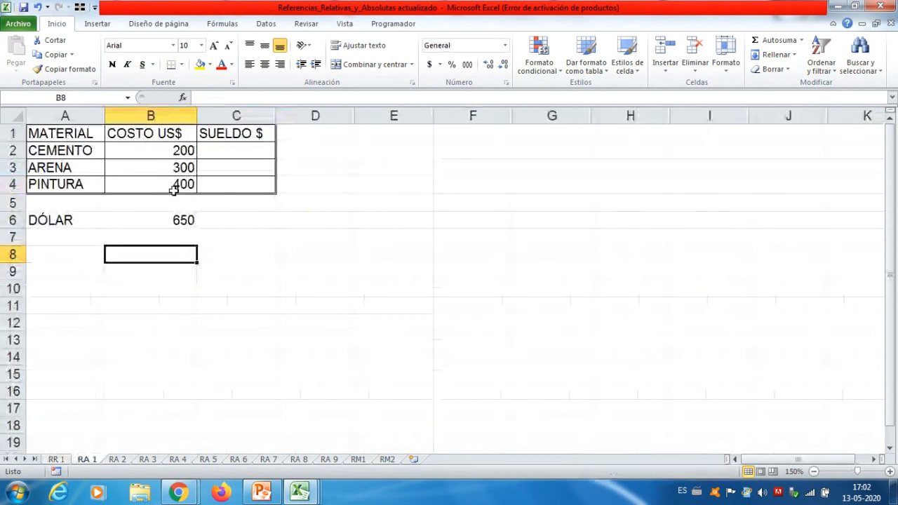
click(218, 153)
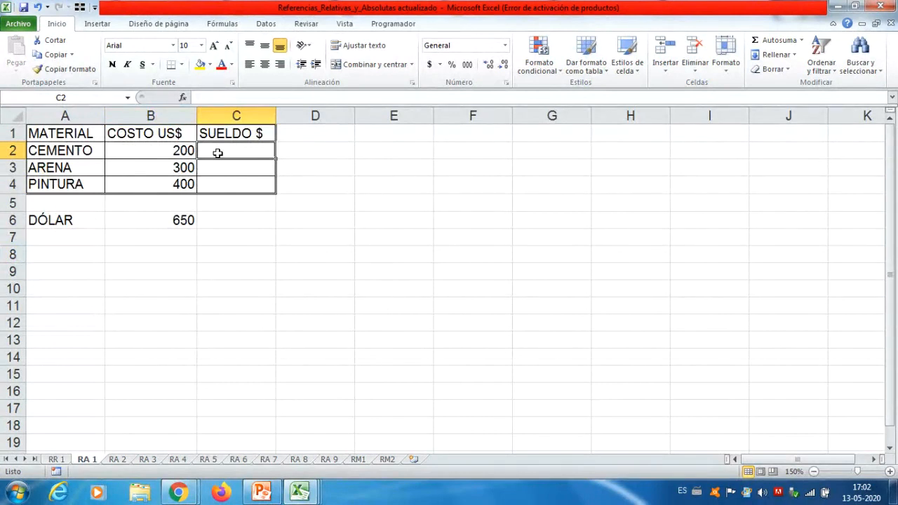
text(=)
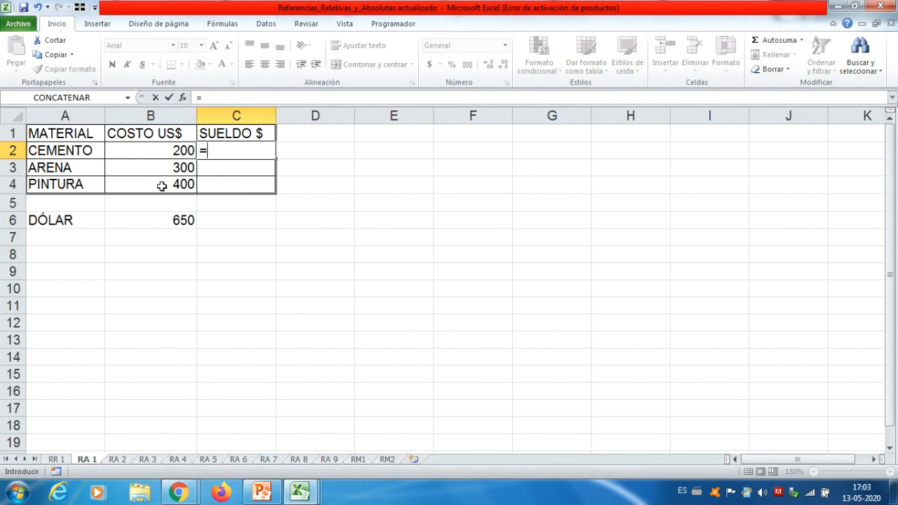
click(169, 151)
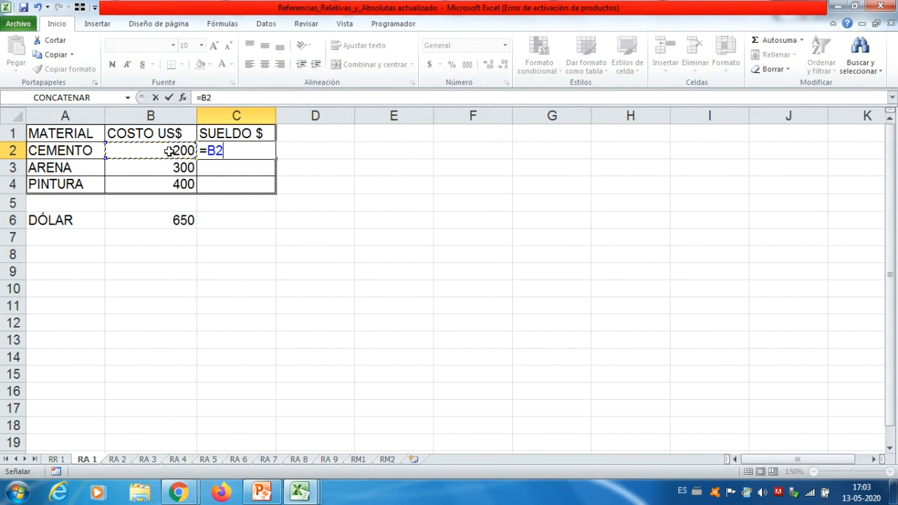
text(*)
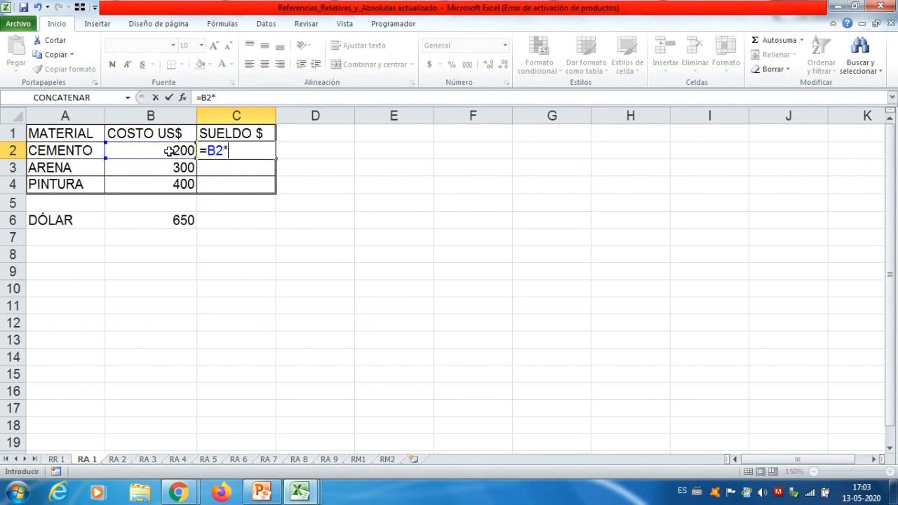
click(167, 223)
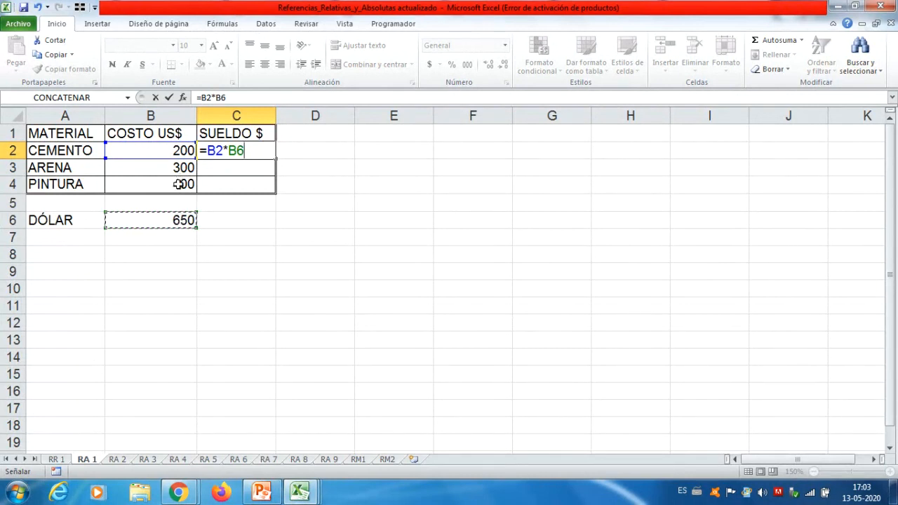
key(F4)
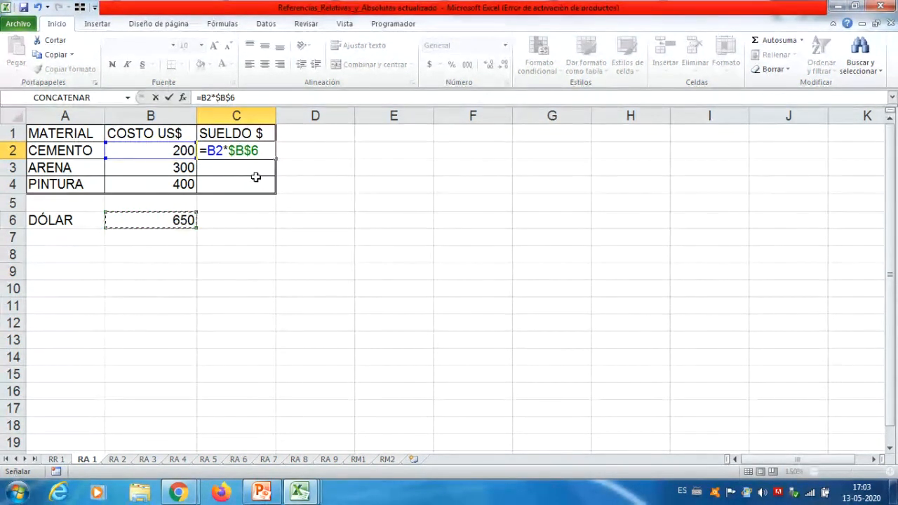
key(Return)
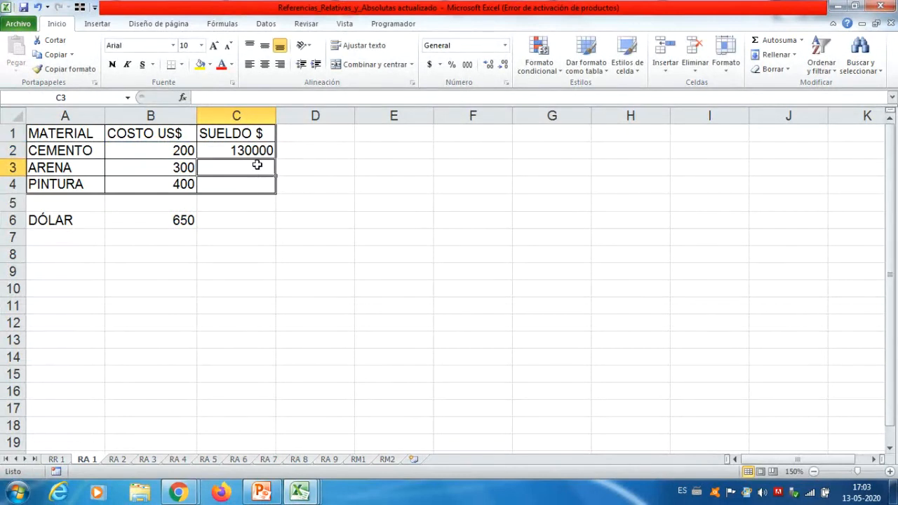
Step: Fill the C2 conversion formula down to C4 for ARENA and PINTURA
click(261, 151)
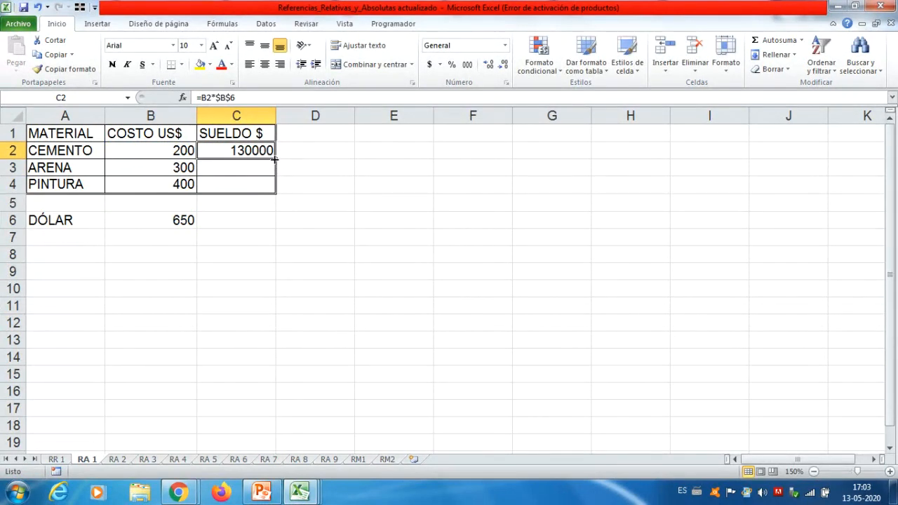
drag(272, 160, 275, 190)
click(289, 270)
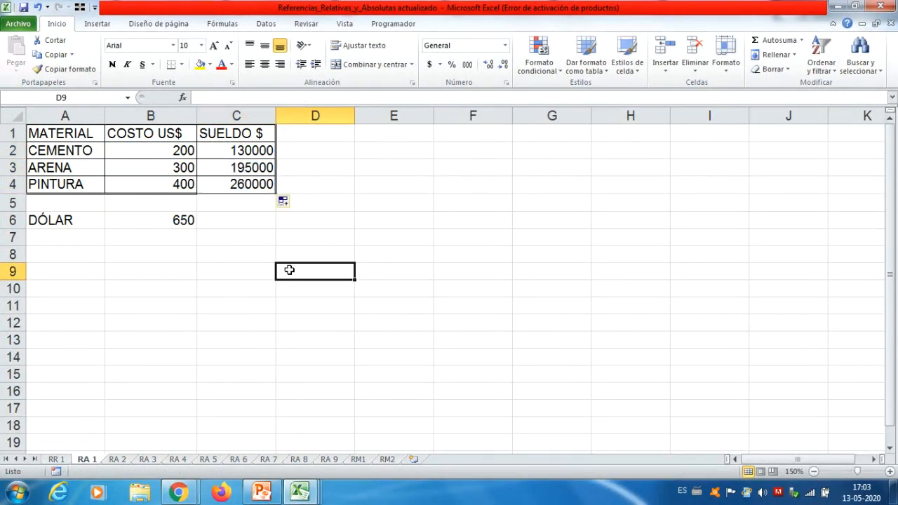
Step: Skim the pending exercises on sheets RA 3 to RA 7 and the yearly materials increment table on RM2
click(148, 462)
click(178, 460)
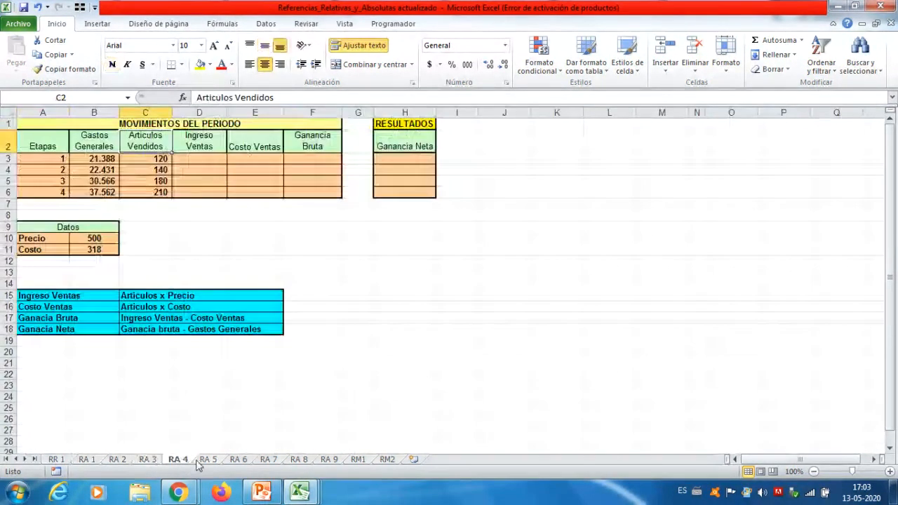
click(208, 459)
click(239, 459)
click(268, 460)
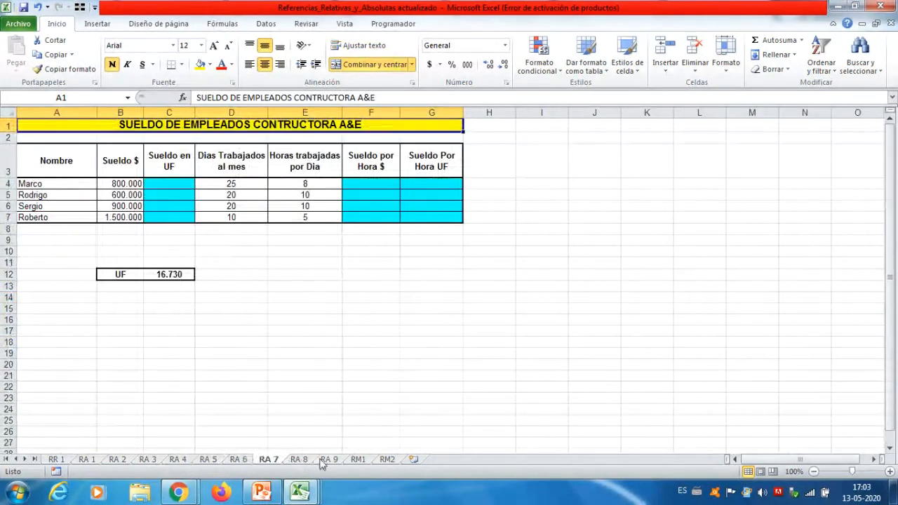
click(387, 460)
click(425, 347)
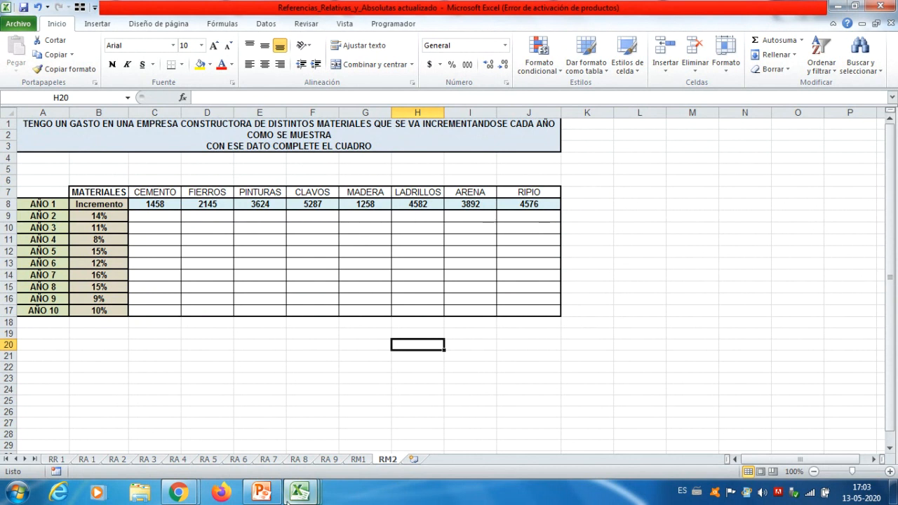
Step: Go through all exercise sheets in order again, from RR 1 to RM2
click(63, 460)
click(86, 460)
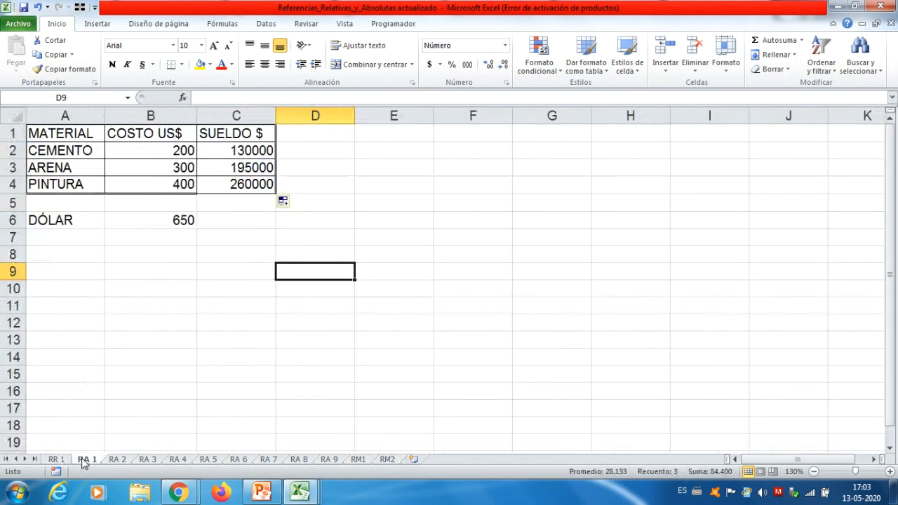
click(117, 460)
click(163, 460)
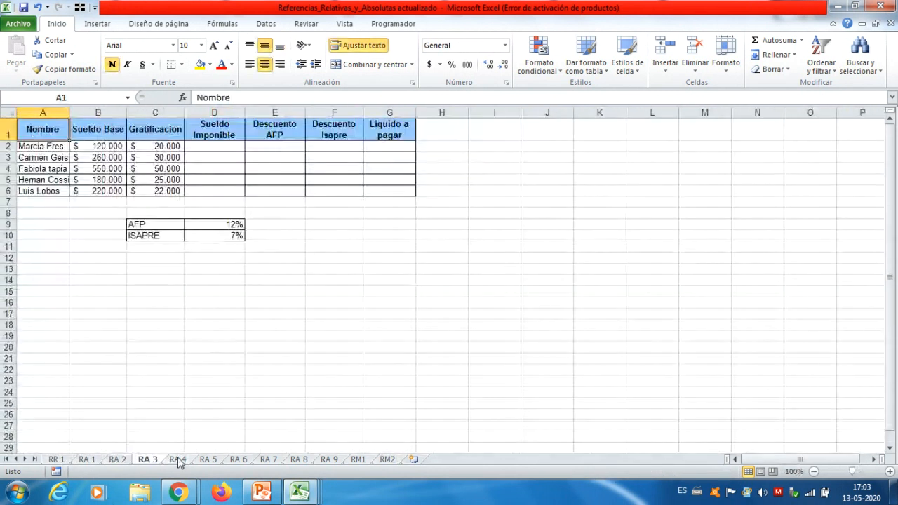
click(177, 460)
click(208, 460)
click(238, 460)
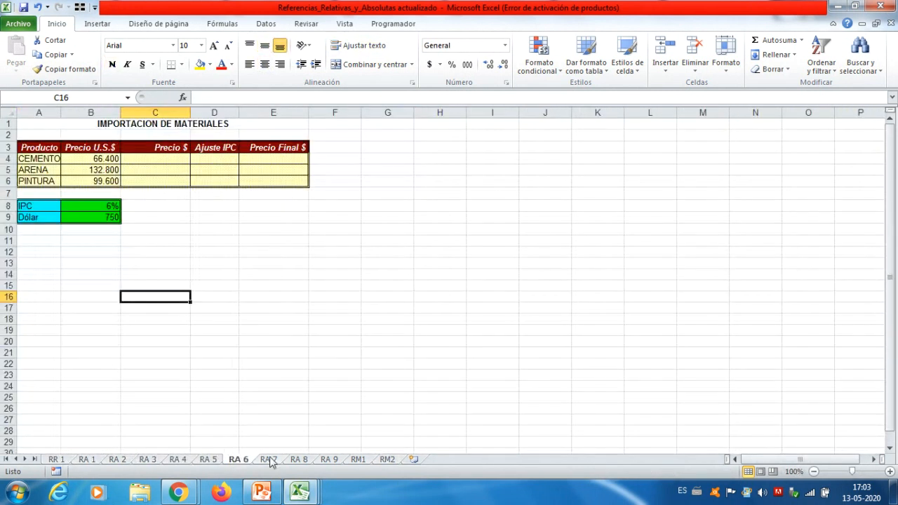
click(269, 460)
click(299, 460)
click(329, 460)
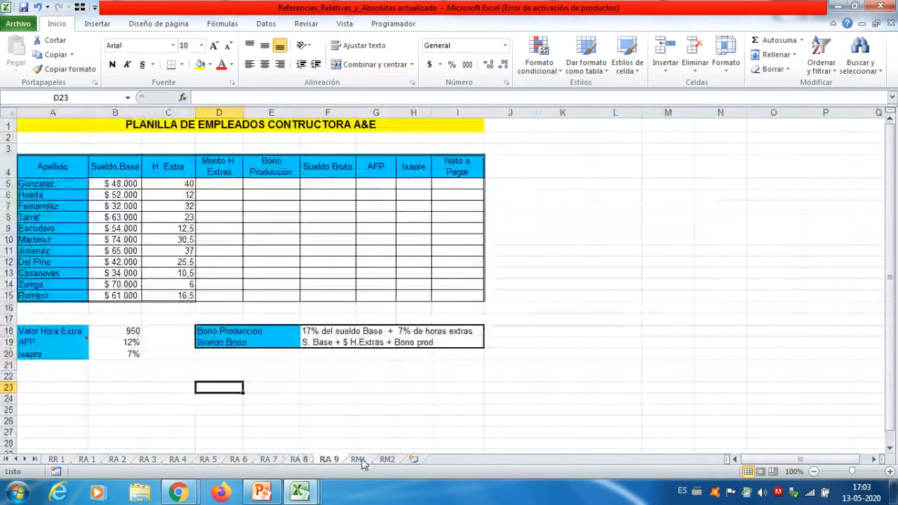
click(358, 461)
click(388, 460)
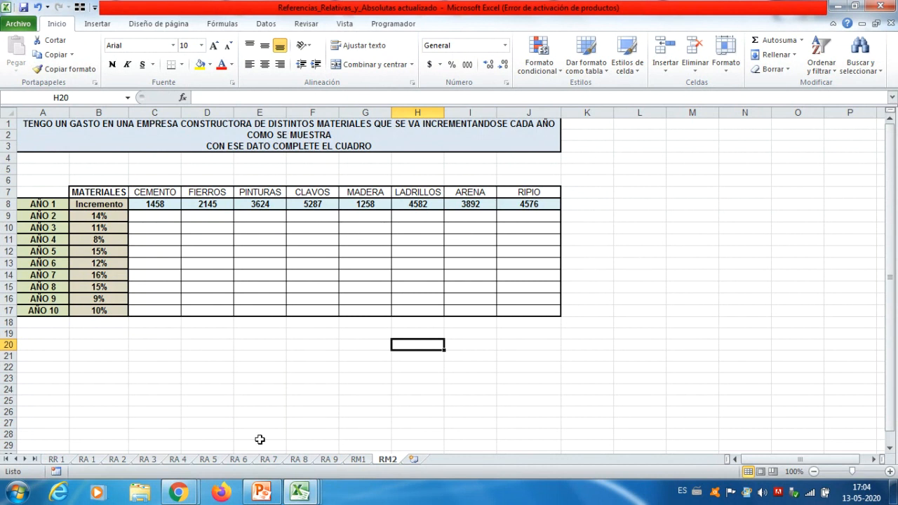
Step: Switch to the Blackboard Collaborate class session in Chrome and open the session menu
click(179, 493)
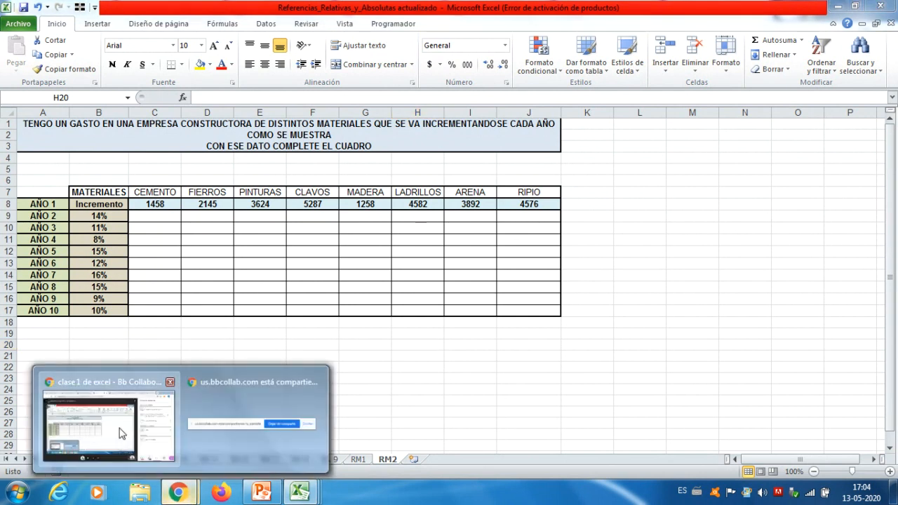
click(139, 455)
click(11, 73)
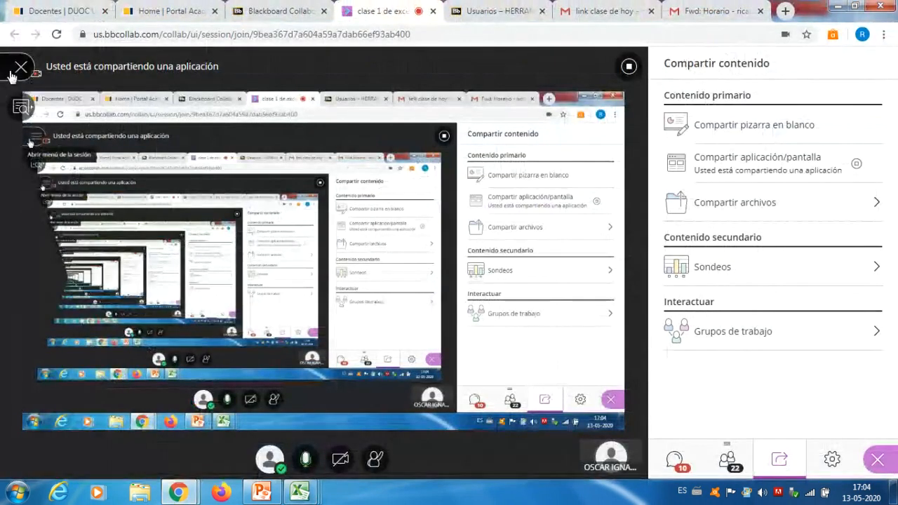